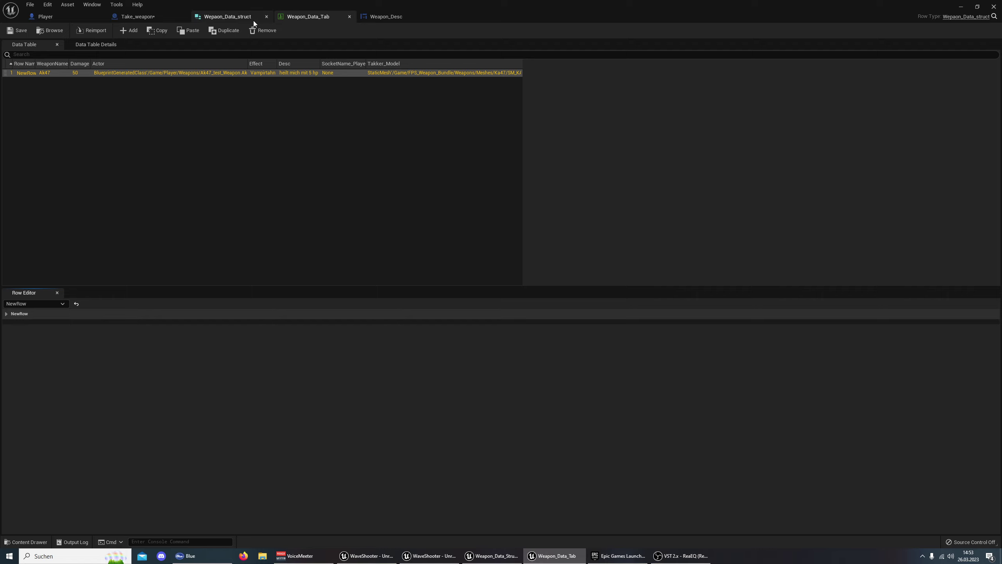
Review the Weapon_Data_struct fields and the Weapon_Data_Tab row, then zoom into Take_weapon's Event Graph
click(224, 17)
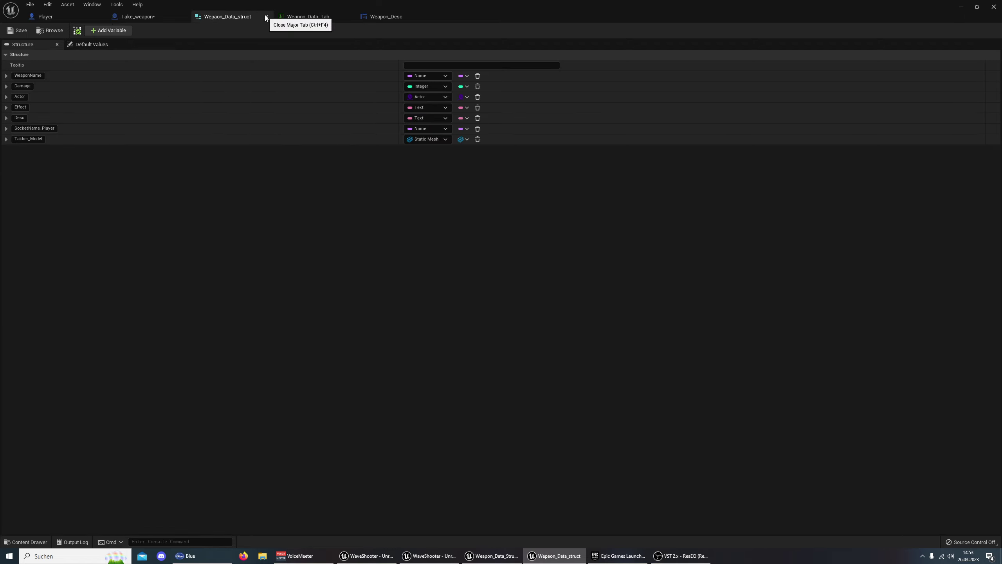
click(296, 16)
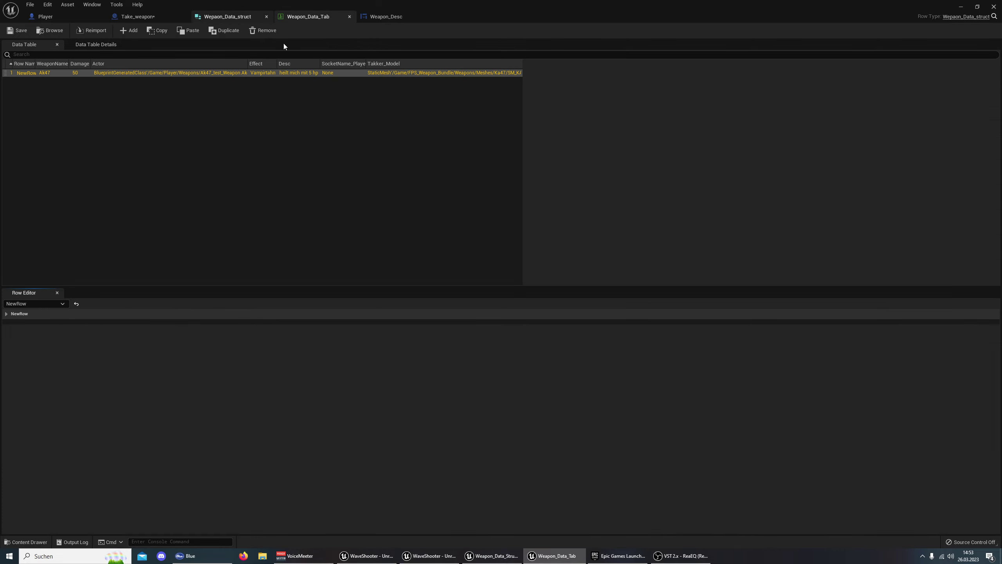
click(161, 16)
scroll(411, 91, up, 3)
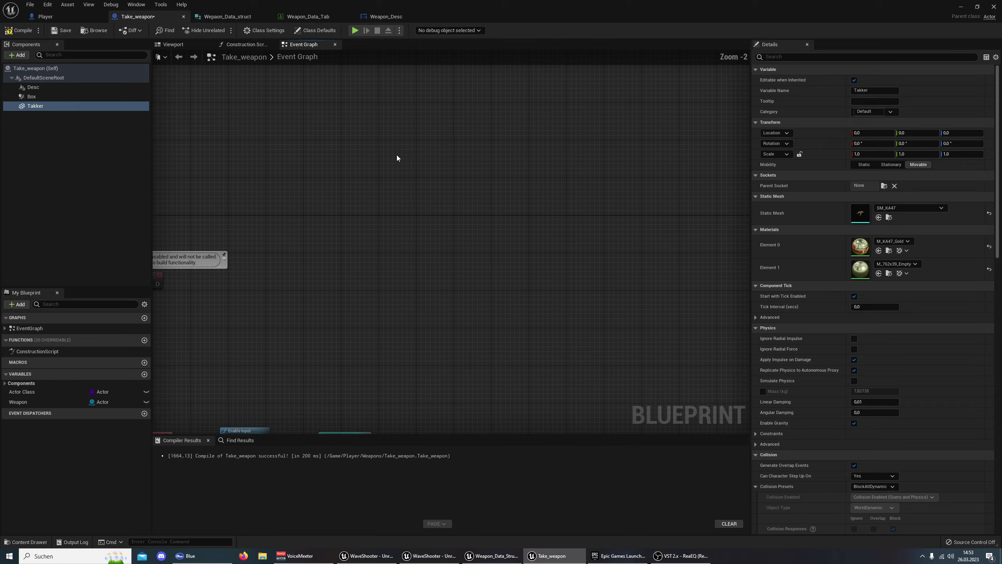
right_drag(505, 119, 503, 118)
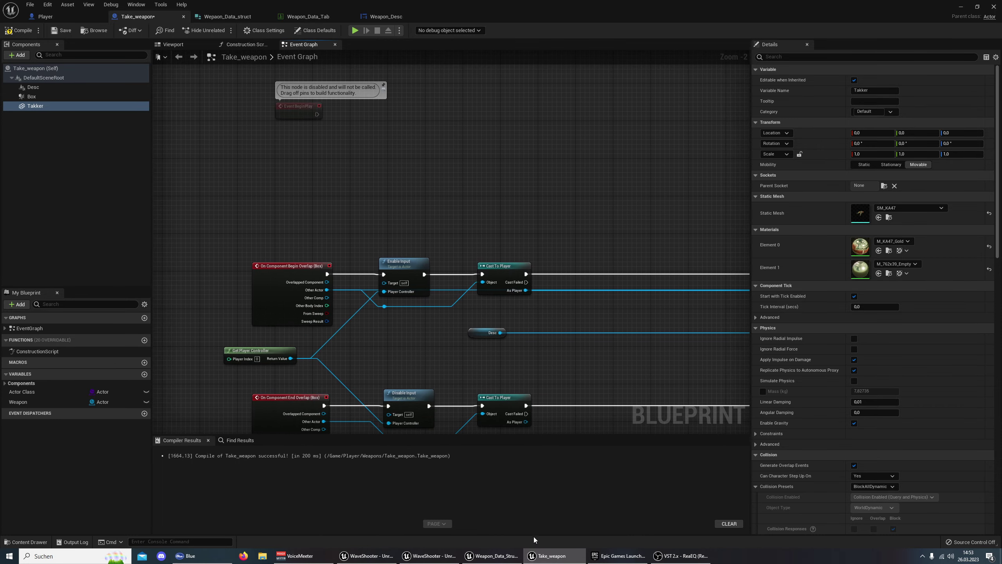
click(482, 556)
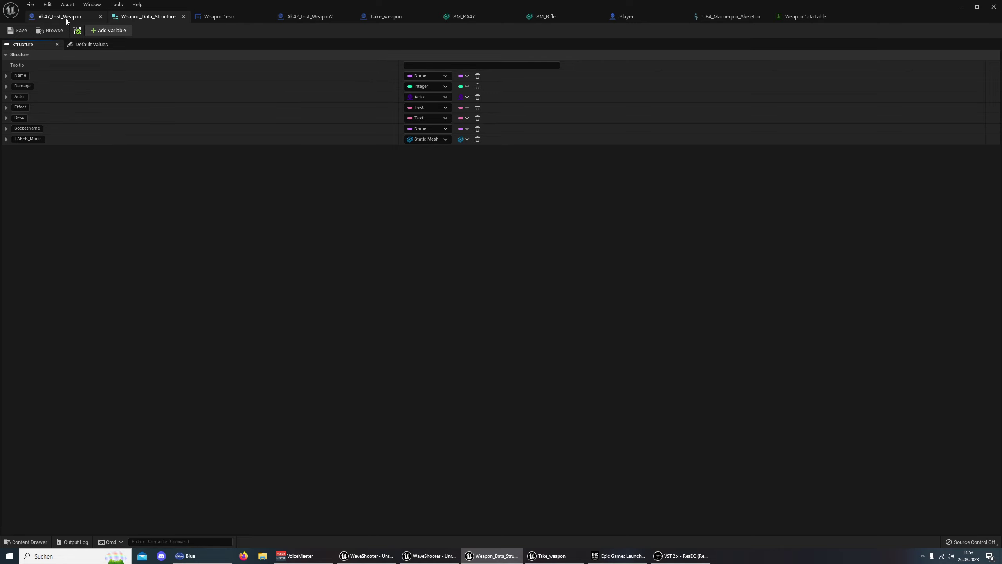
click(389, 19)
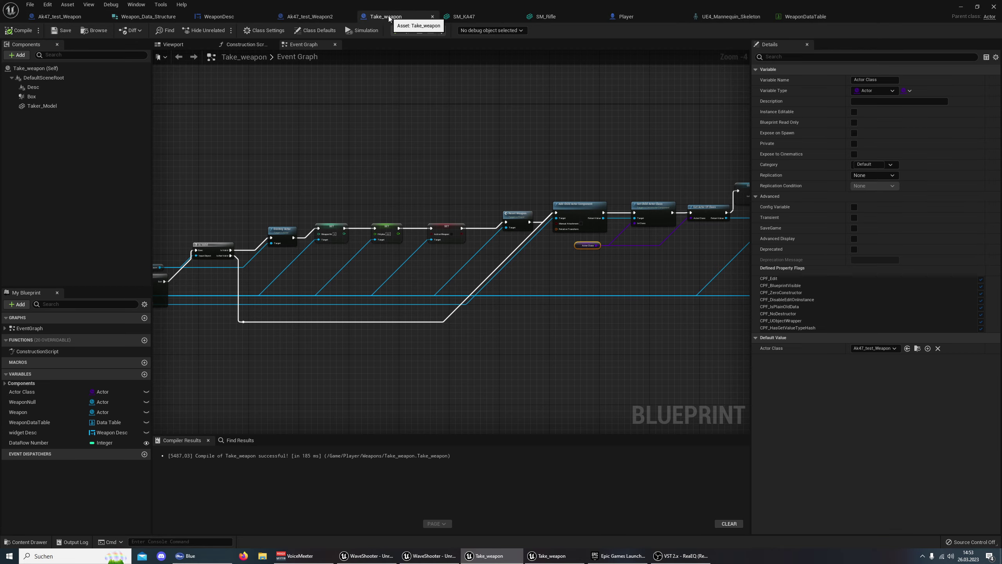
scroll(481, 104, up, 2)
scroll(375, 159, up, 2)
right_drag(376, 162, 590, 226)
scroll(590, 226, up, 4)
click(322, 260)
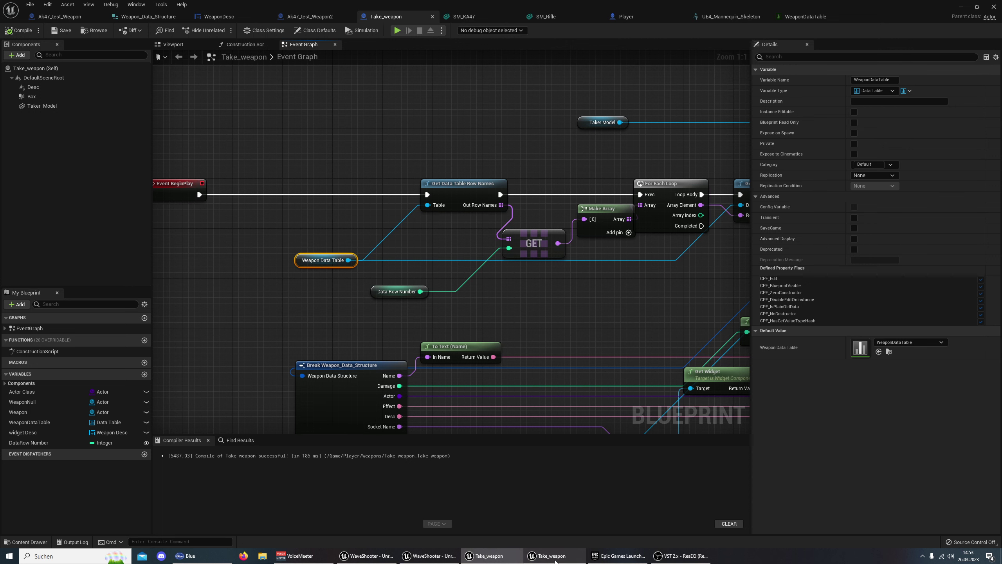
click(552, 556)
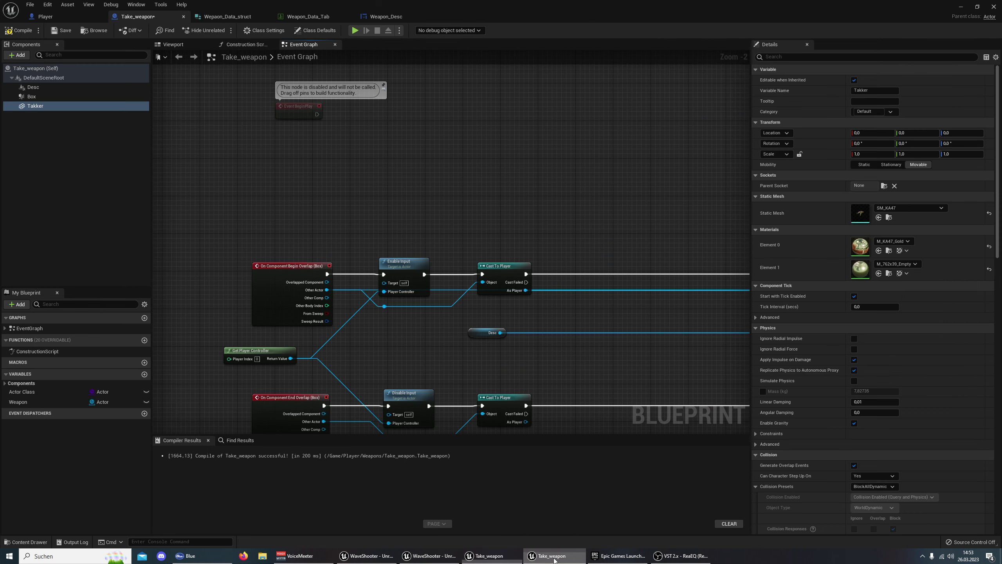
Add a variable named DataTable_Weapon with type Data Table Object Reference
click(145, 374)
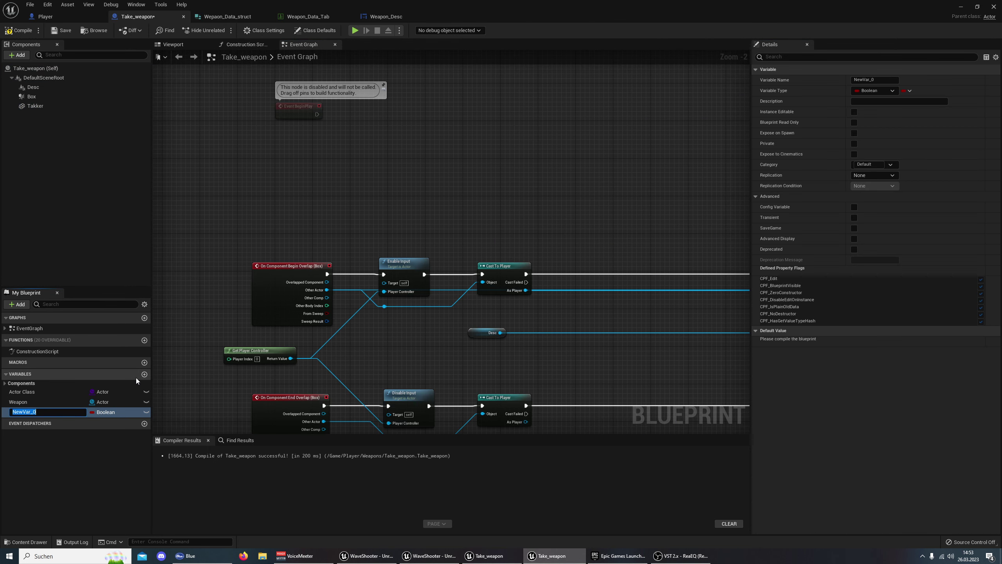
text(DataTable_Weapon)
key(Return)
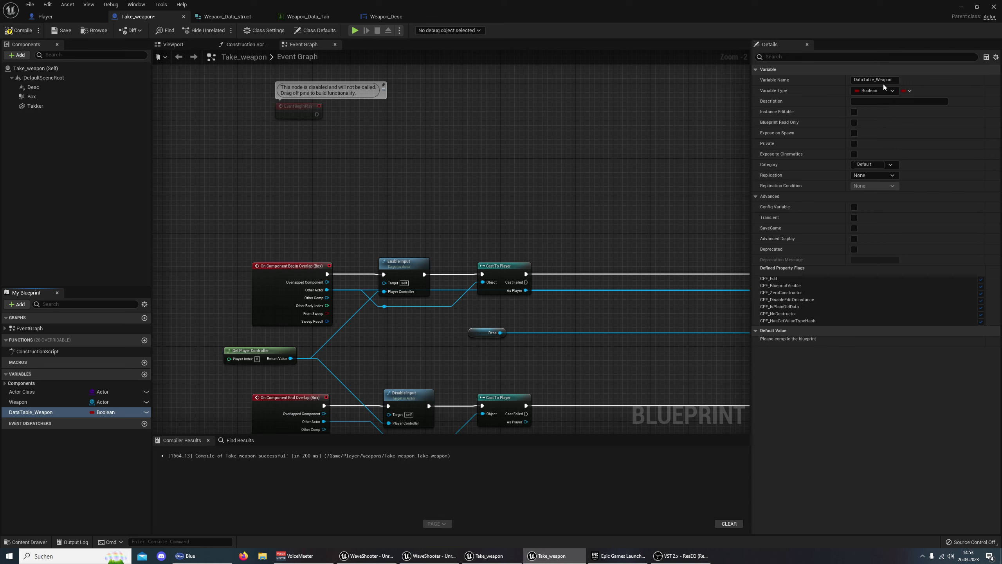
click(888, 90)
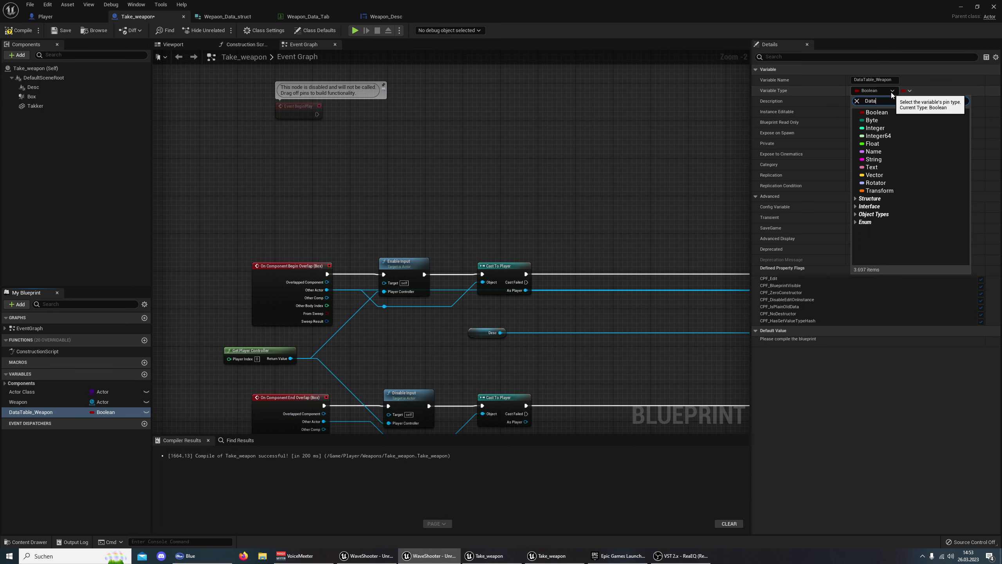
text(Data ta)
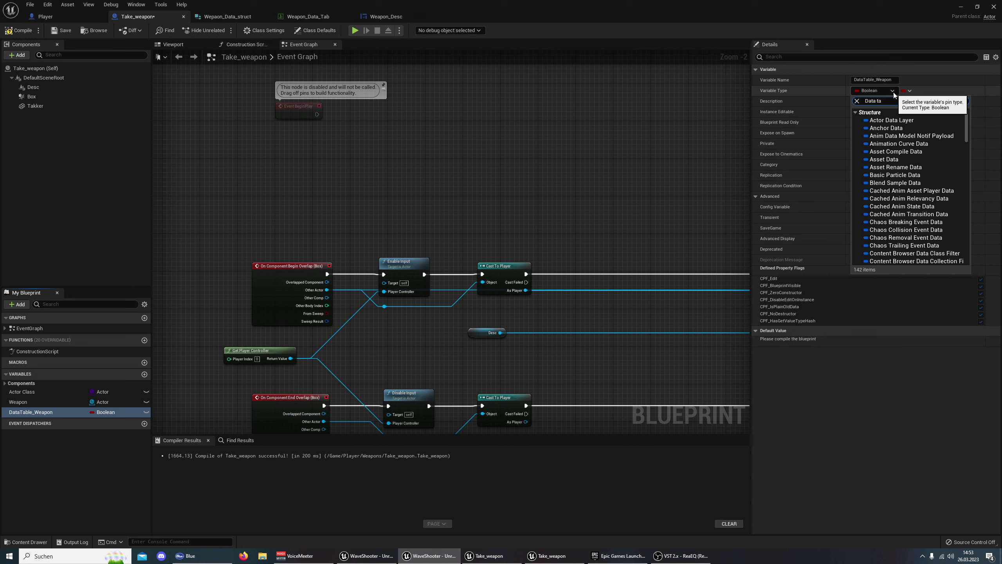
text(ble)
mouse_move(929, 148)
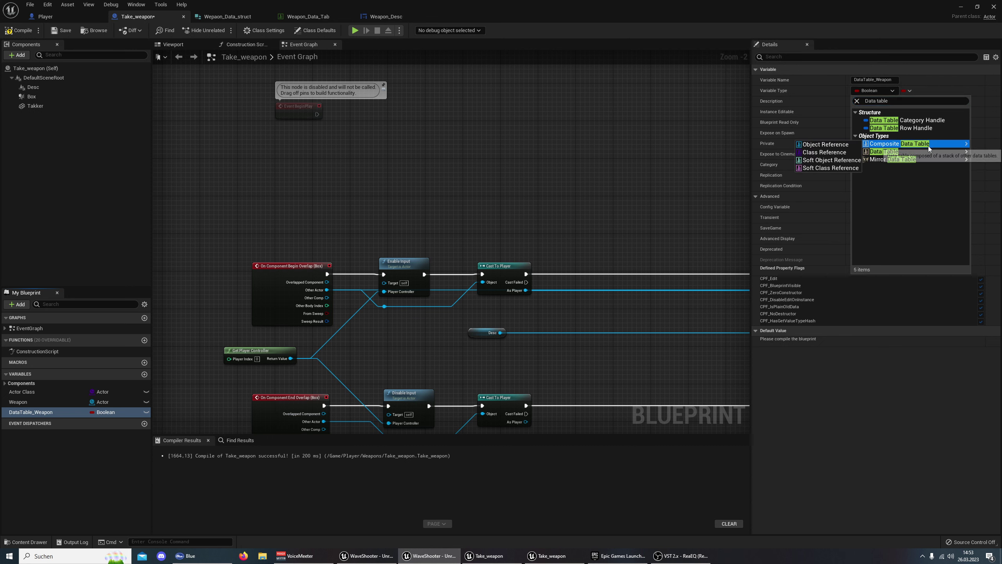
click(838, 155)
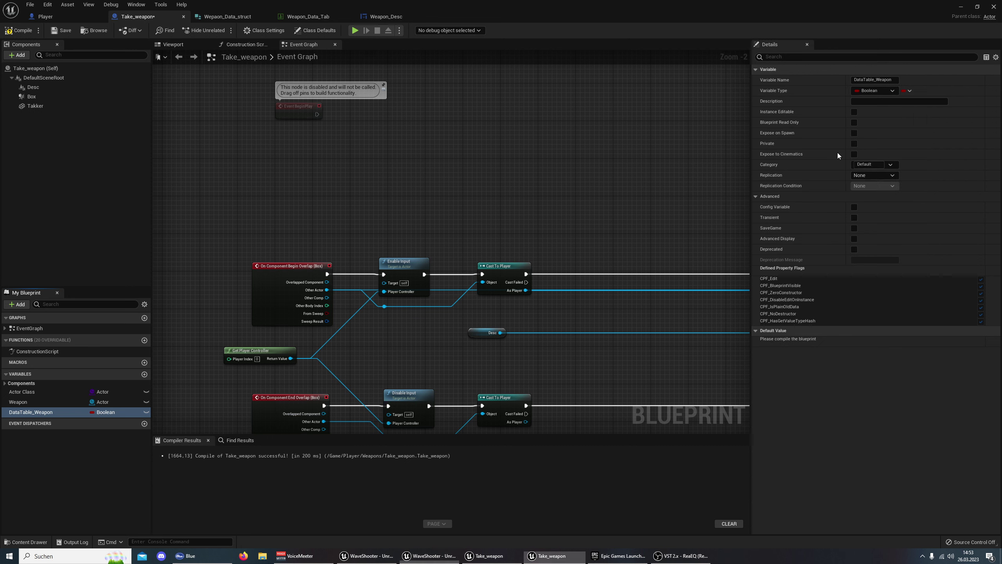
Compile, set DataTable_Weapon's default value to Weapon_Data_Tab, and compile again
click(32, 34)
click(885, 342)
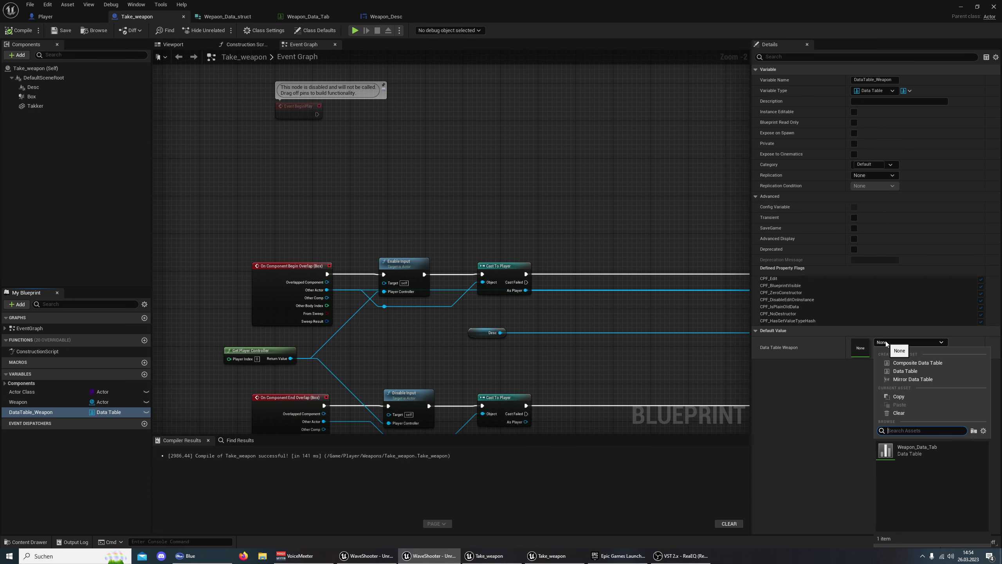
click(916, 450)
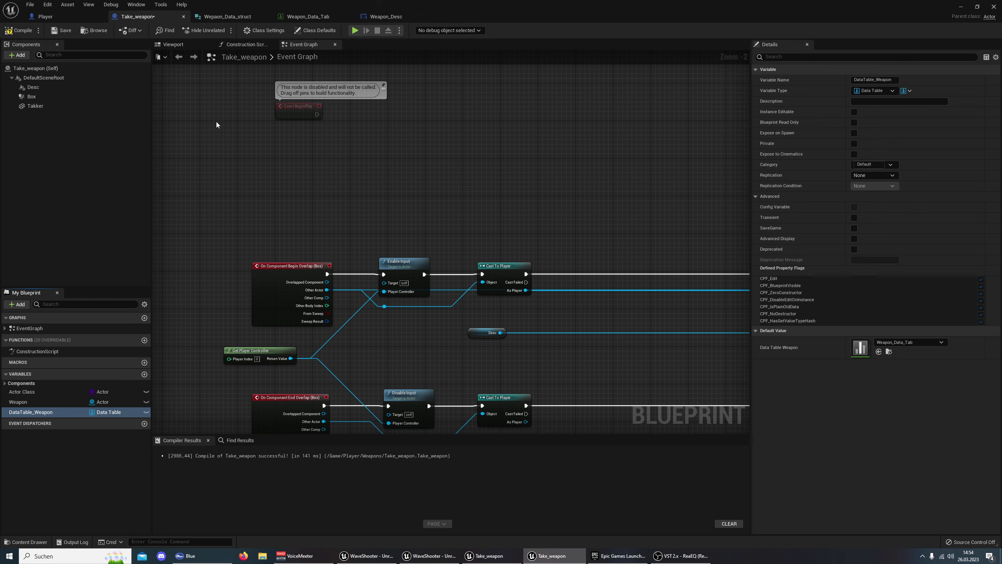
click(18, 31)
Place a DataTable_Weapon getter below Event BeginPlay, checking the reference graph
drag(31, 412, 278, 150)
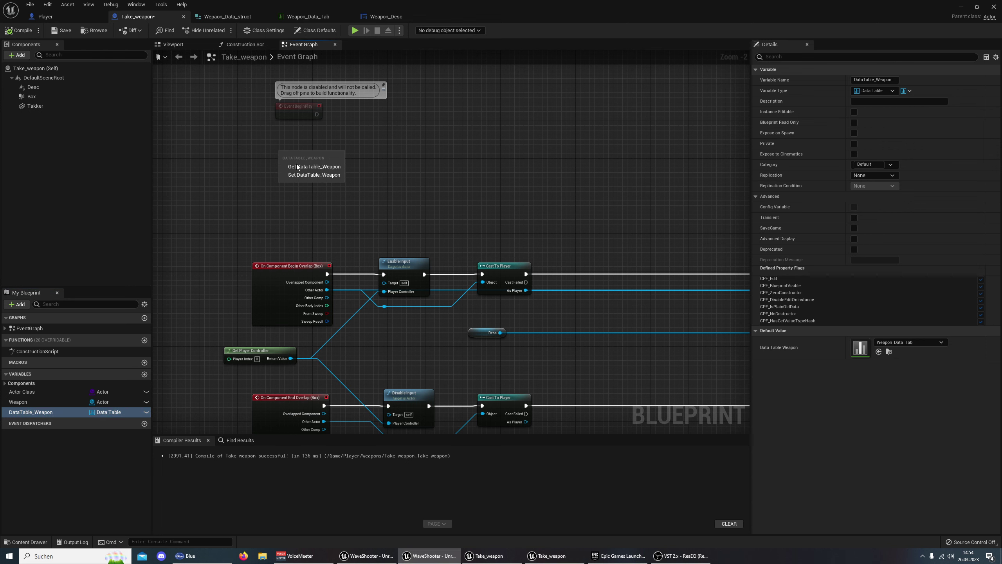
click(297, 168)
scroll(383, 194, up, 2)
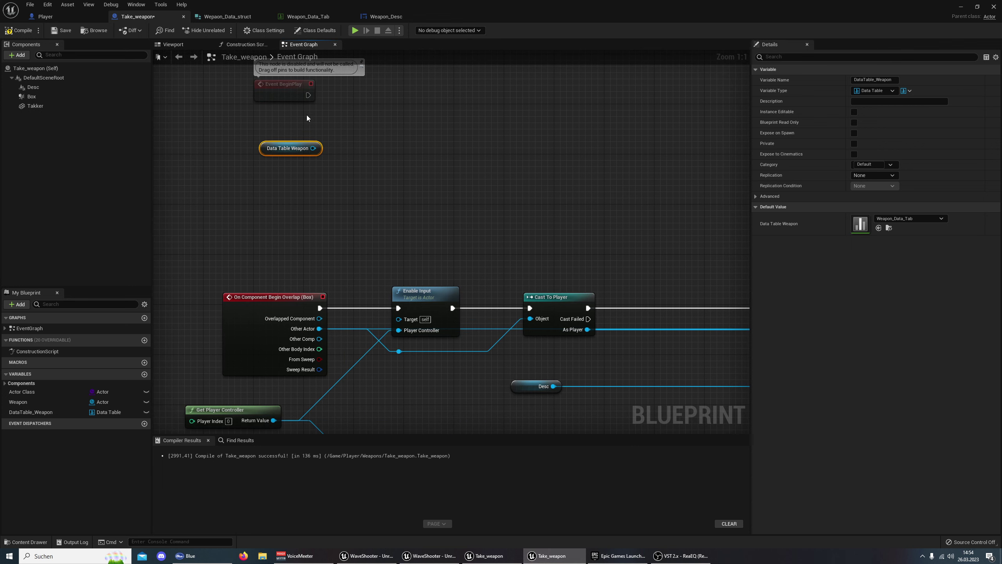
drag(262, 145, 256, 133)
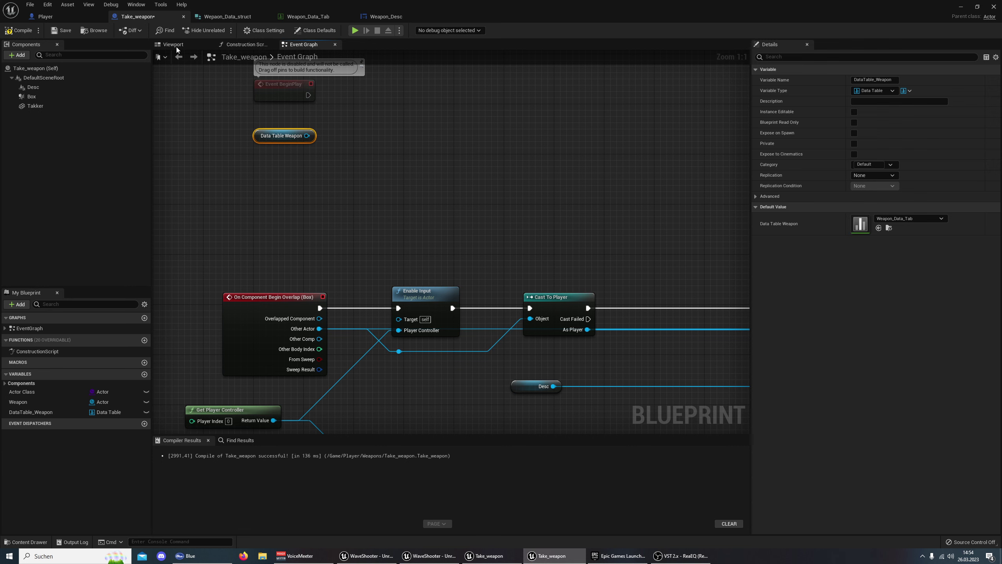
click(489, 555)
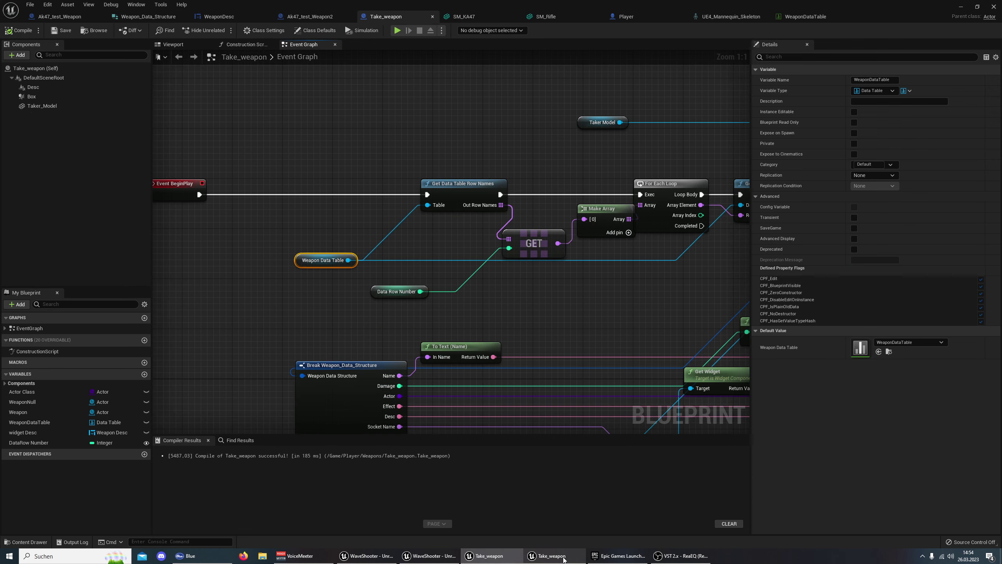
click(564, 559)
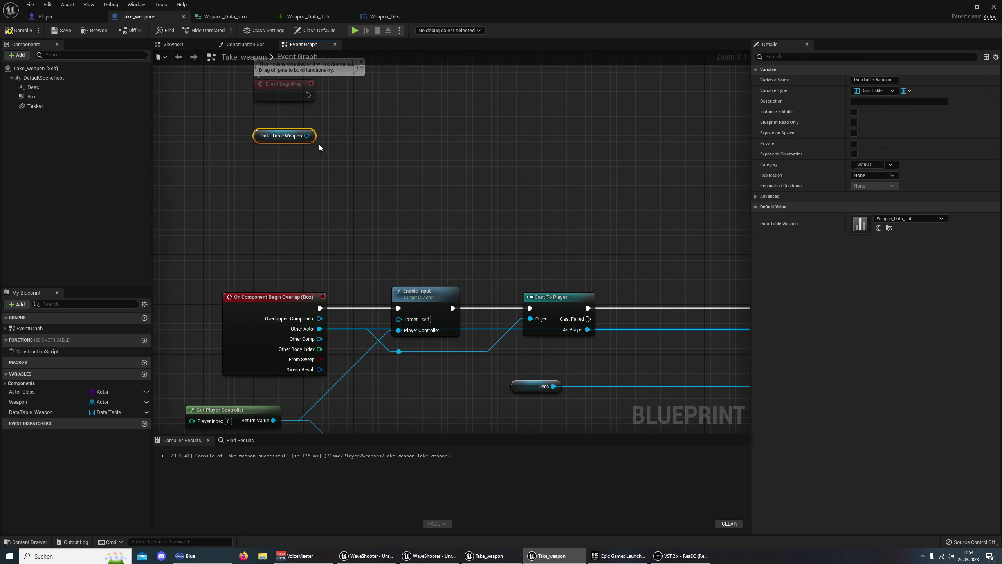
Add Get Data Table Row fed by DataTable_Weapon and wire Event BeginPlay into it
drag(310, 135, 375, 120)
text(get data)
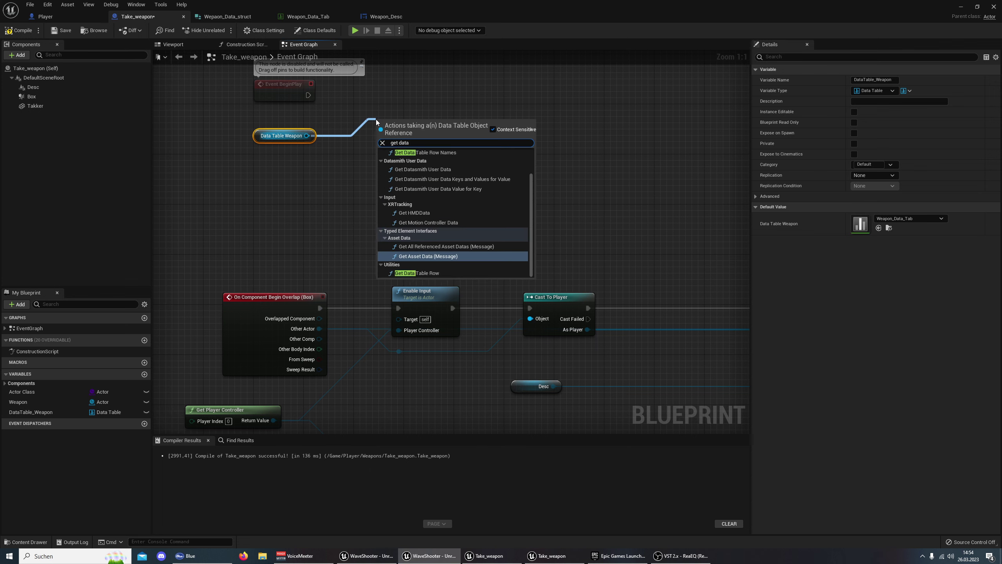
click(437, 274)
drag(434, 122, 441, 90)
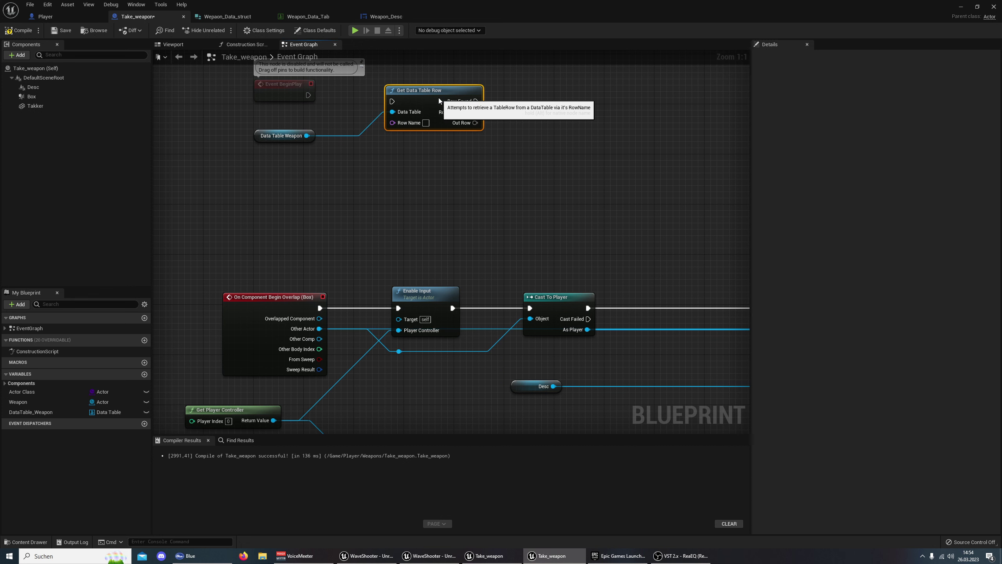
right_drag(306, 94, 332, 155)
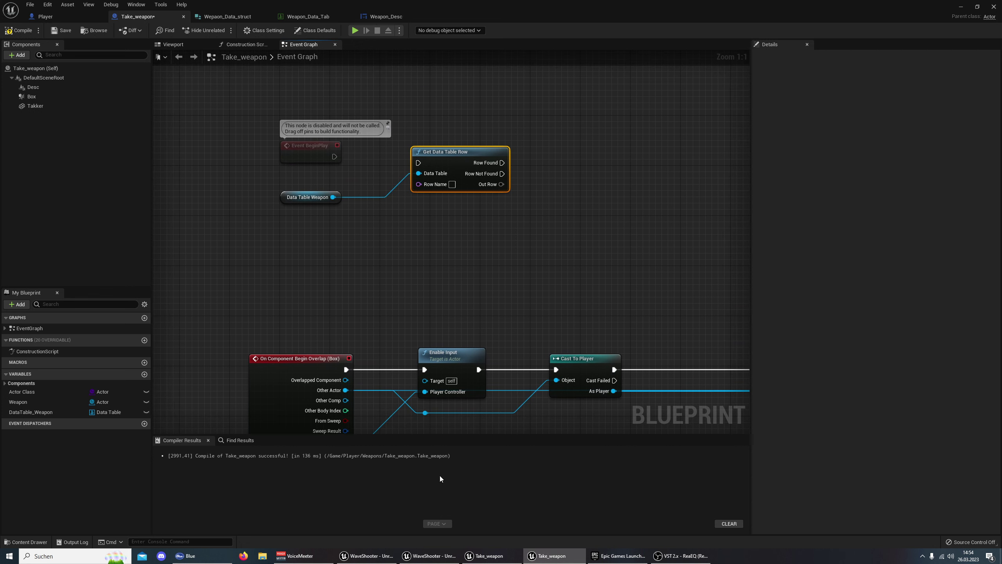
drag(334, 157, 418, 162)
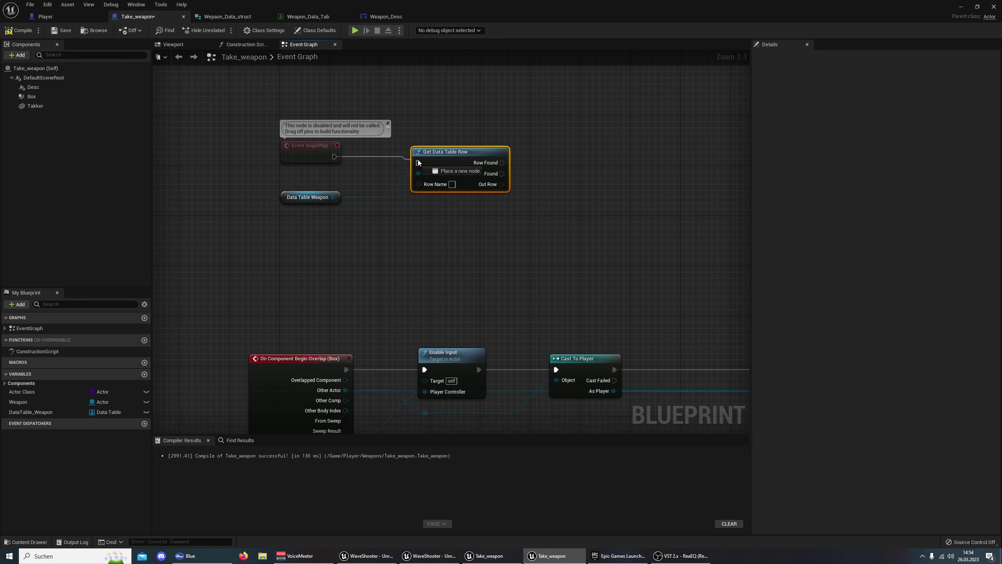
drag(303, 146, 303, 152)
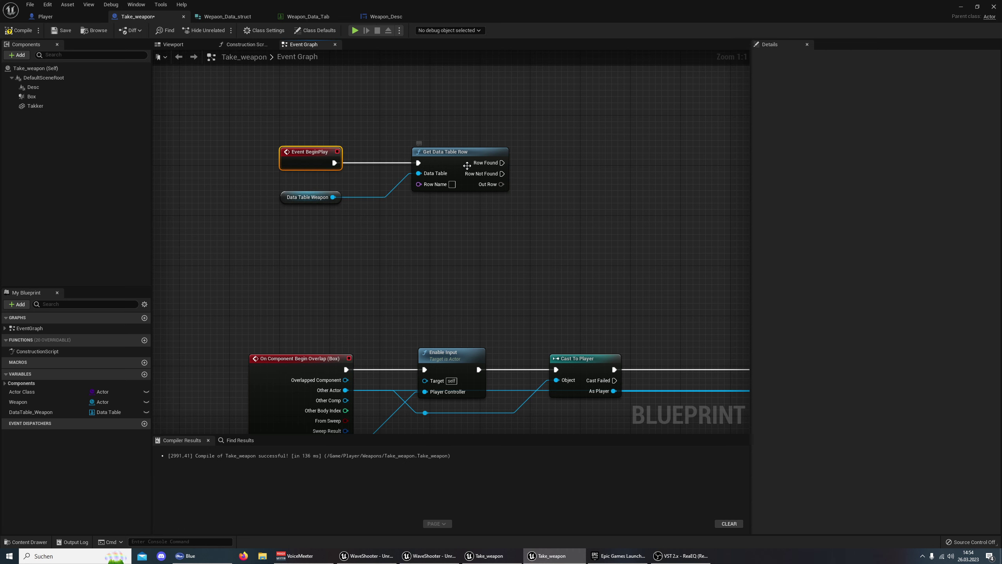
Select the Box component and inspect the blueprint's viewport
scroll(413, 194, down, 2)
scroll(343, 214, down, 2)
scroll(274, 229, down, 2)
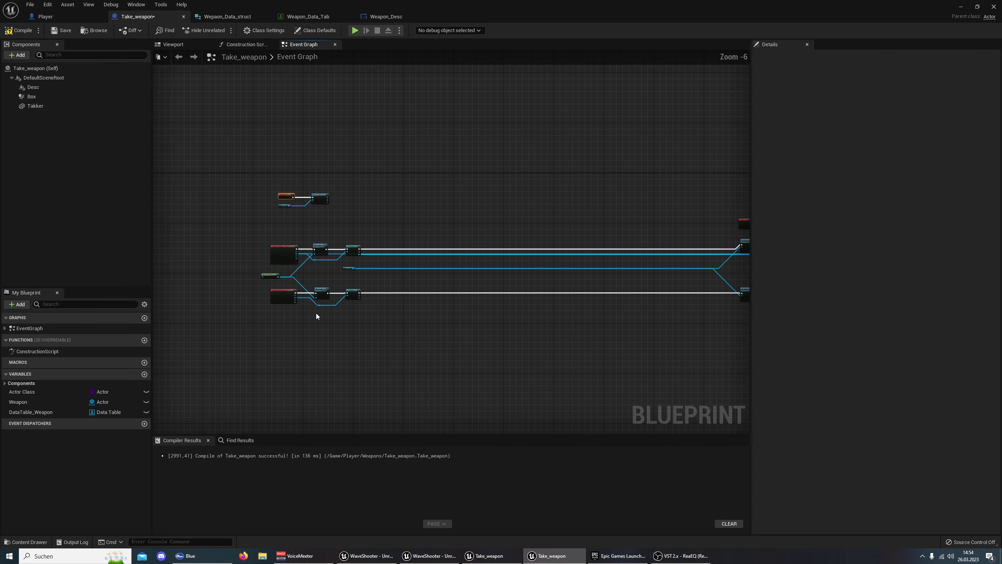
scroll(297, 315, up, 4)
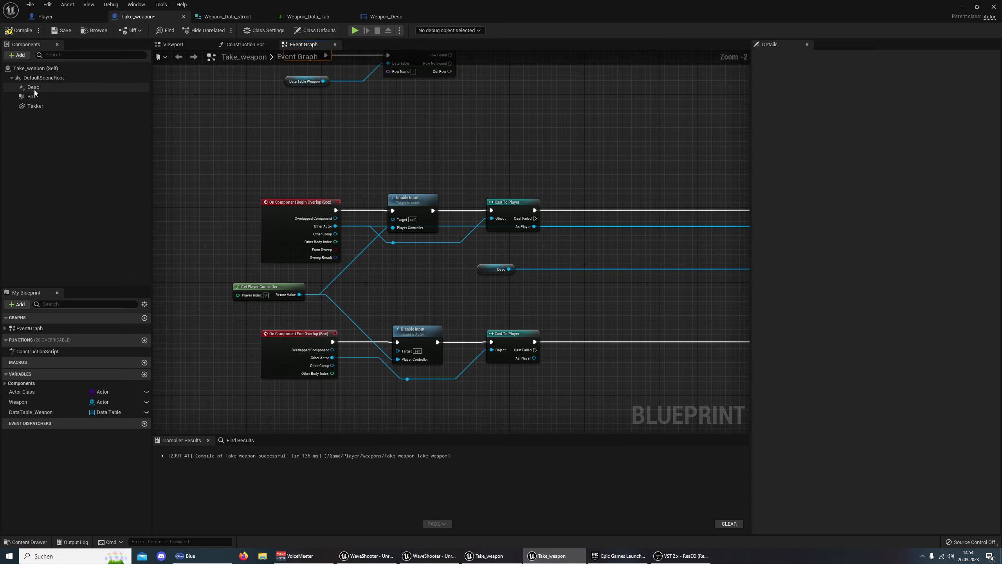
click(42, 97)
click(174, 44)
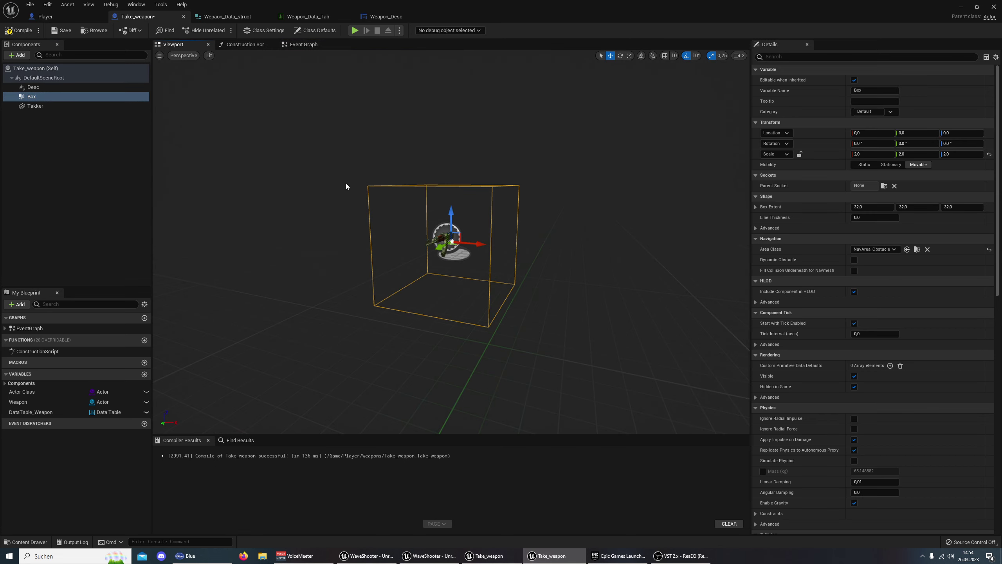
scroll(449, 234, up, 5)
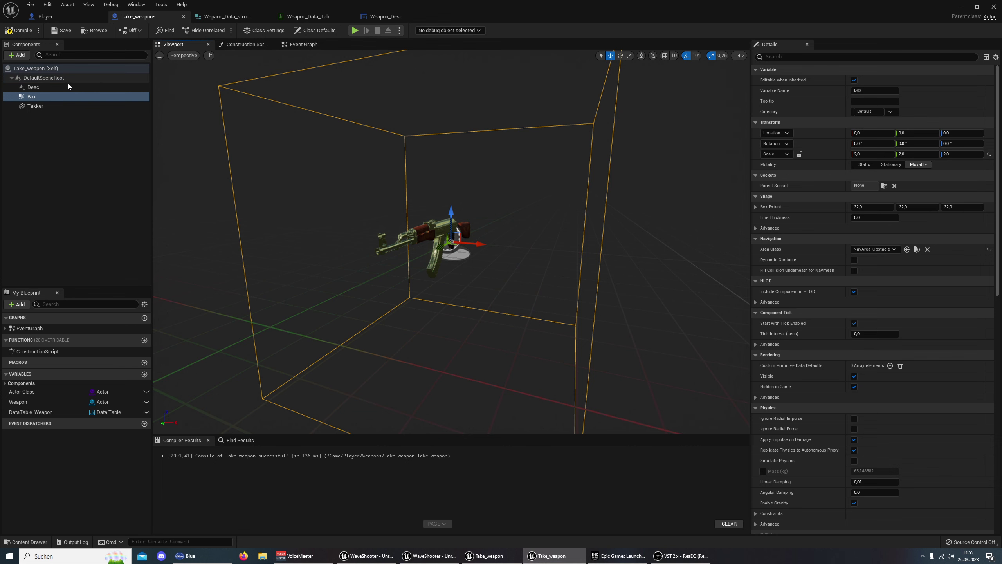
Return to the Event Graph and centre Event BeginPlay and Get Data Table Row
click(287, 47)
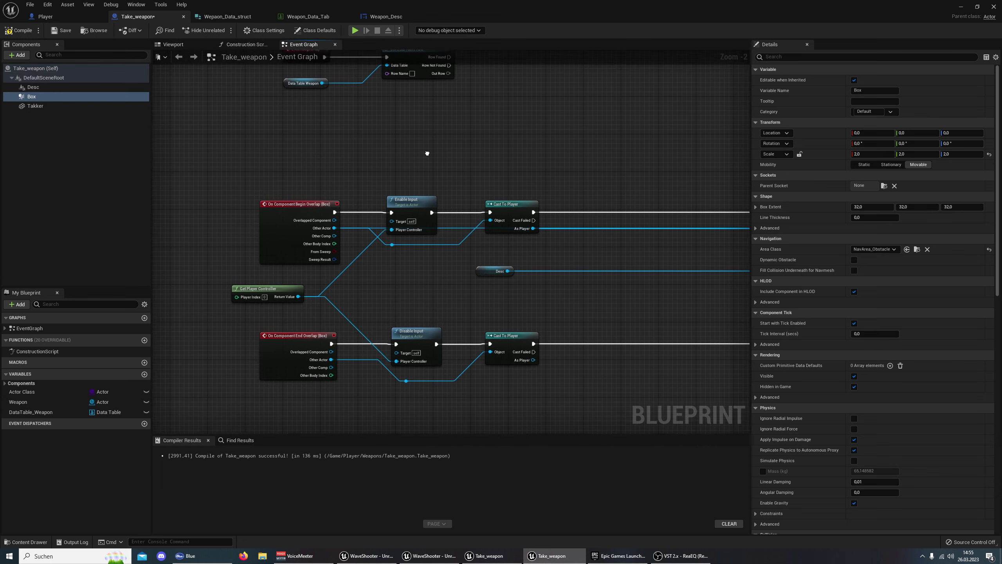
right_drag(459, 292, 458, 430)
scroll(382, 242, up, 2)
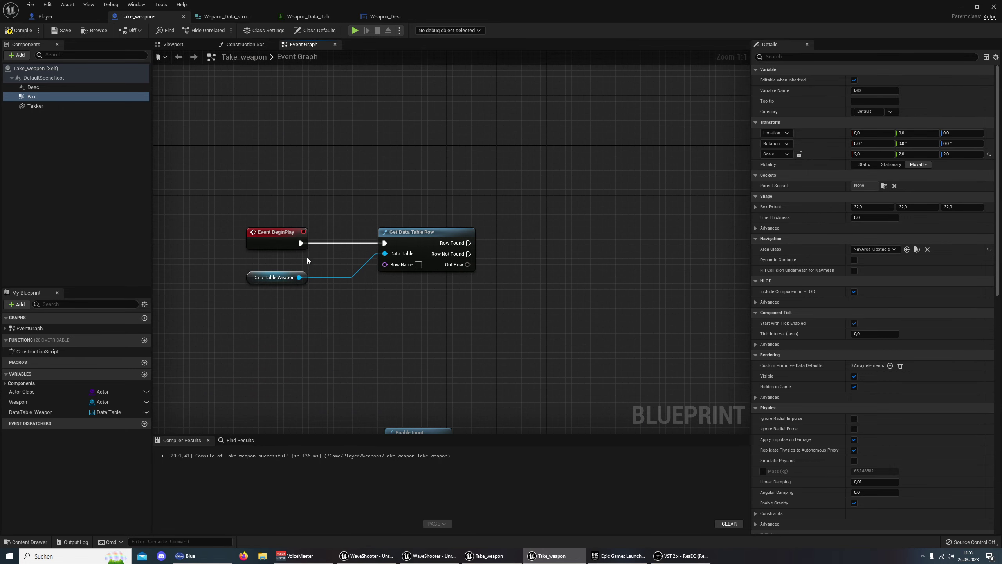
right_drag(399, 203, 319, 196)
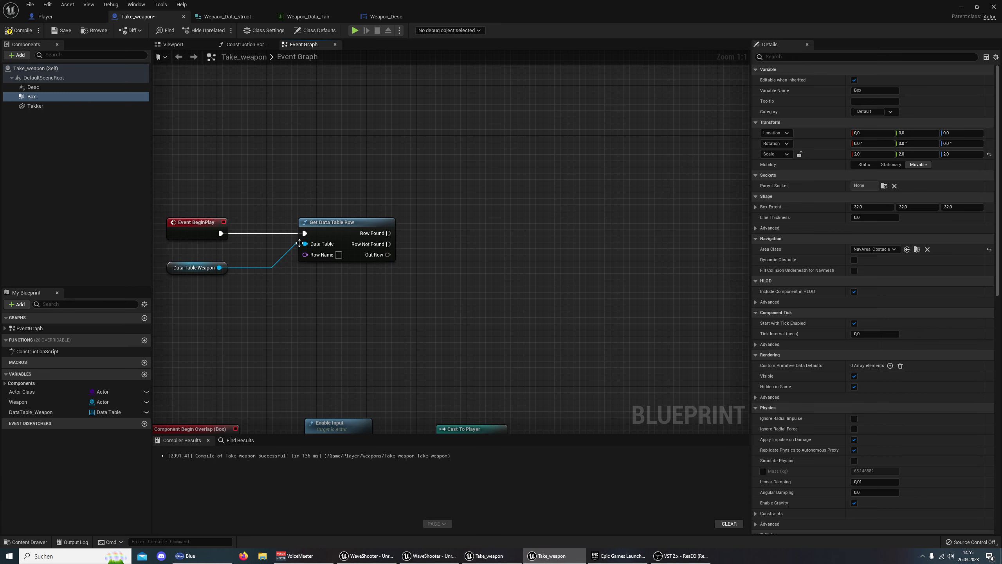
Compare with the reference Take_weapon graph, then delete the Get Data Table Row node
click(489, 557)
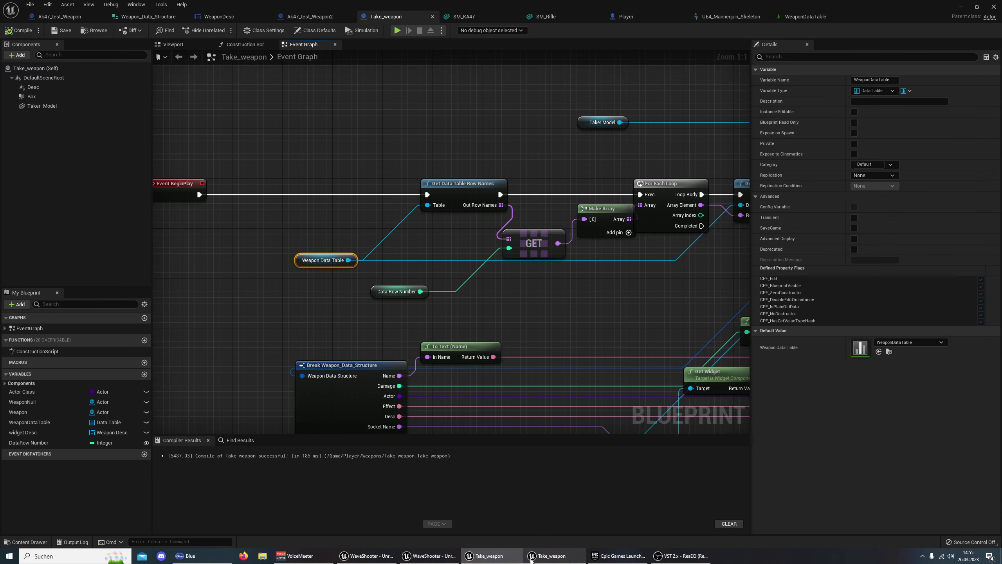
click(531, 561)
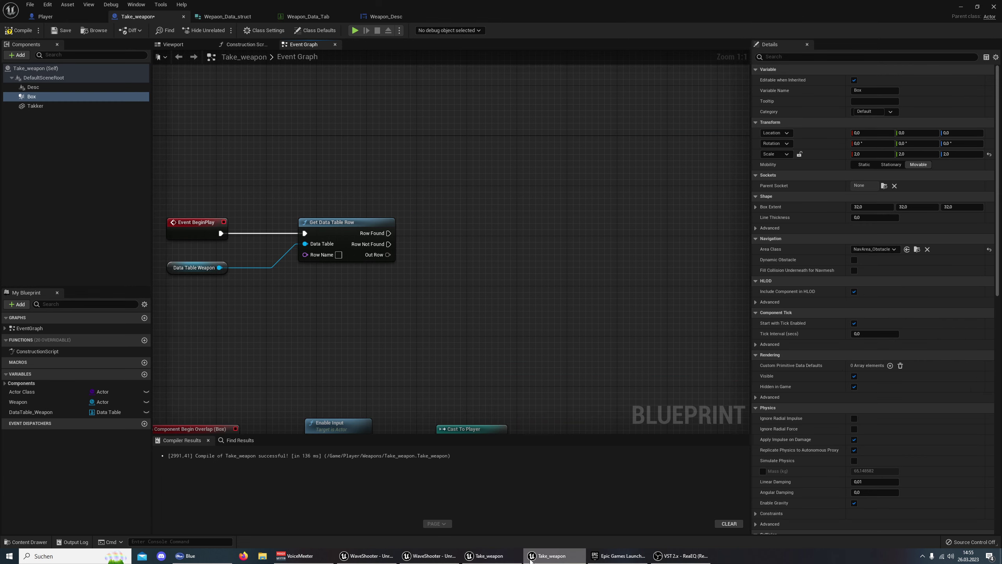
click(489, 555)
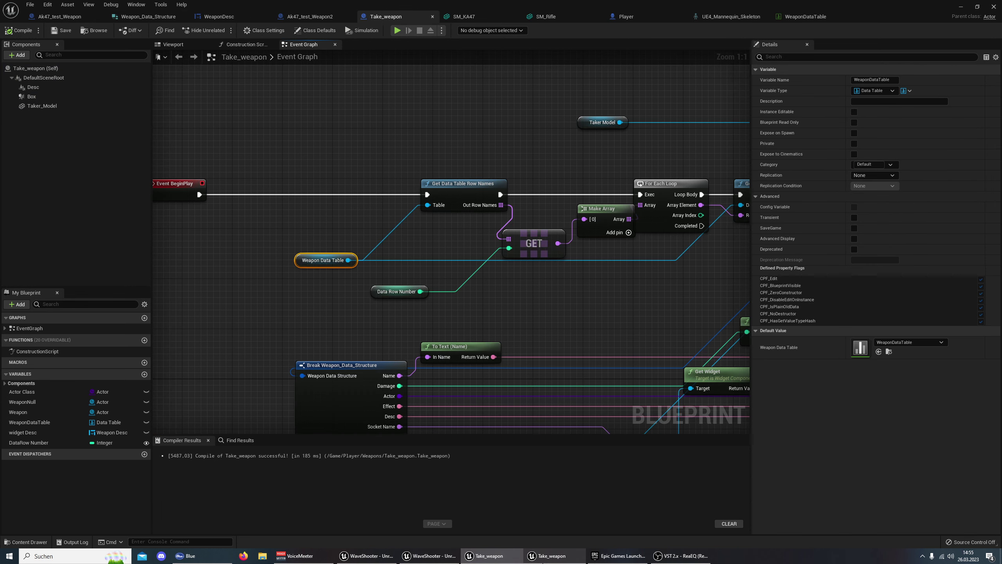
click(552, 556)
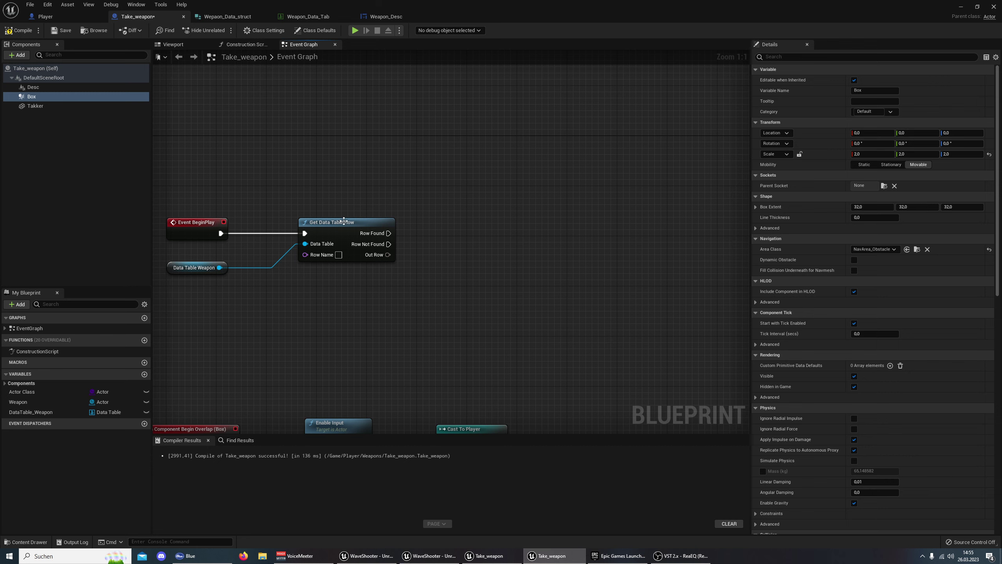
key(Delete)
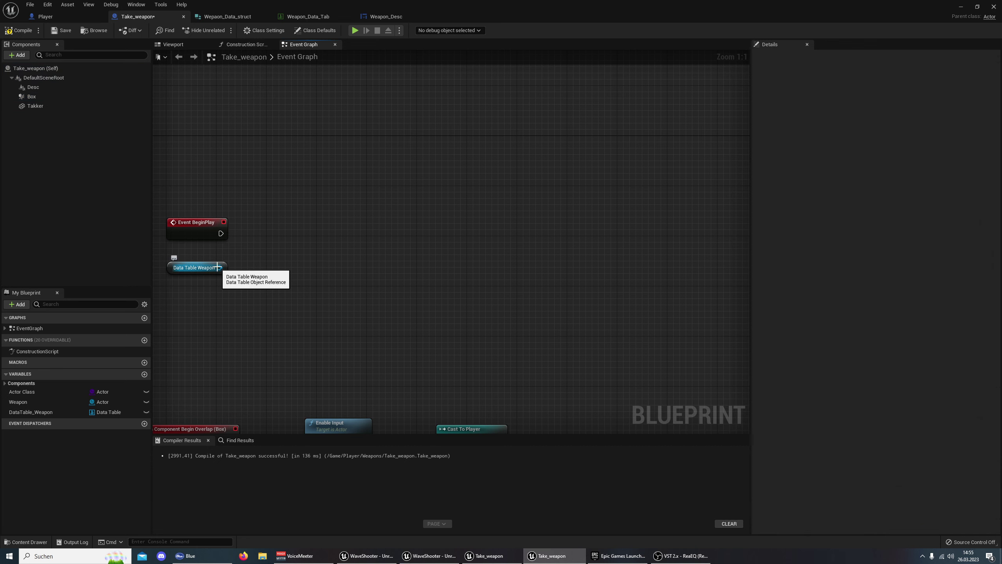
Add Get Data Table Row Names from Data Table Weapon, wire BeginPlay into it, compile and save
drag(219, 267, 299, 251)
text(get data )
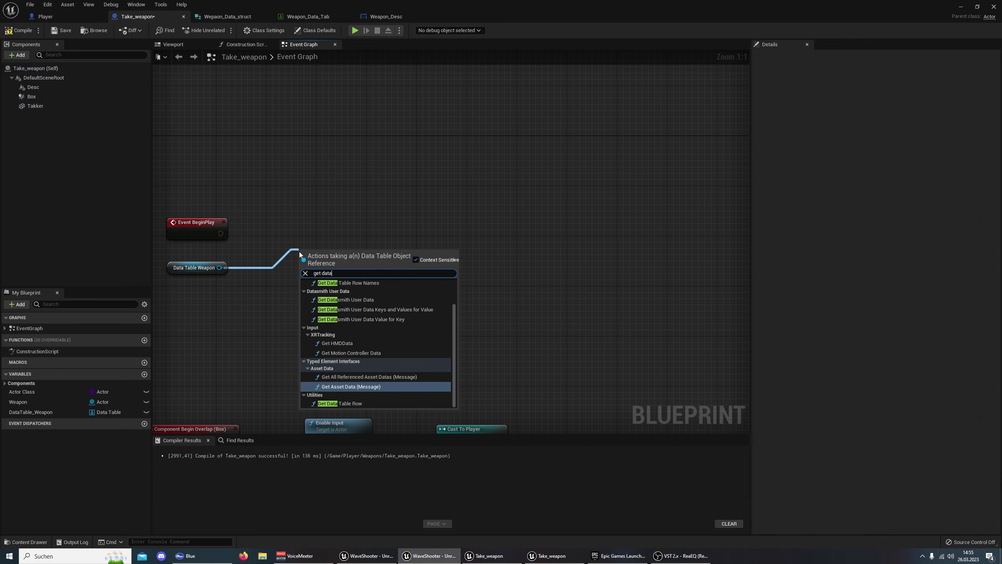
text(b)
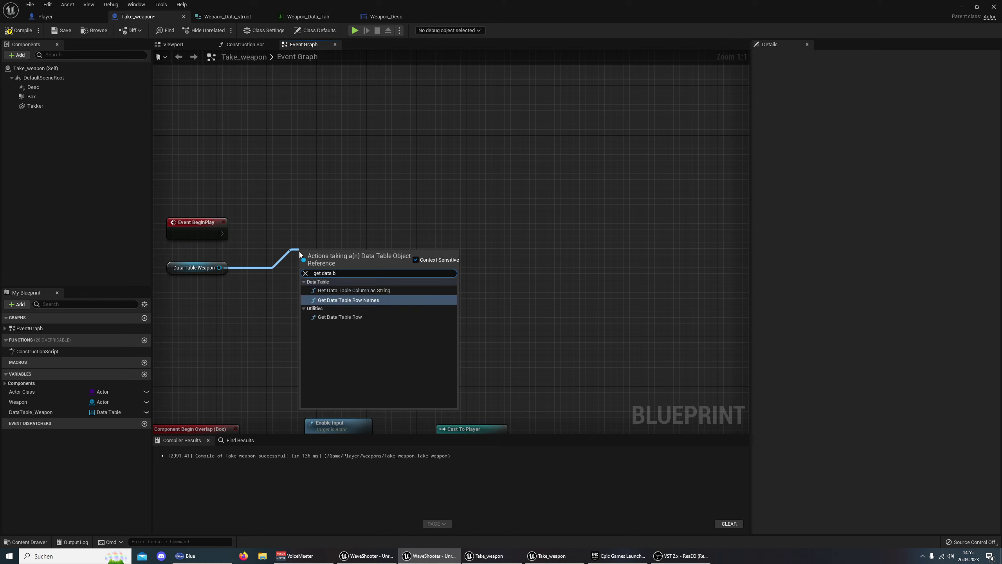
click(369, 299)
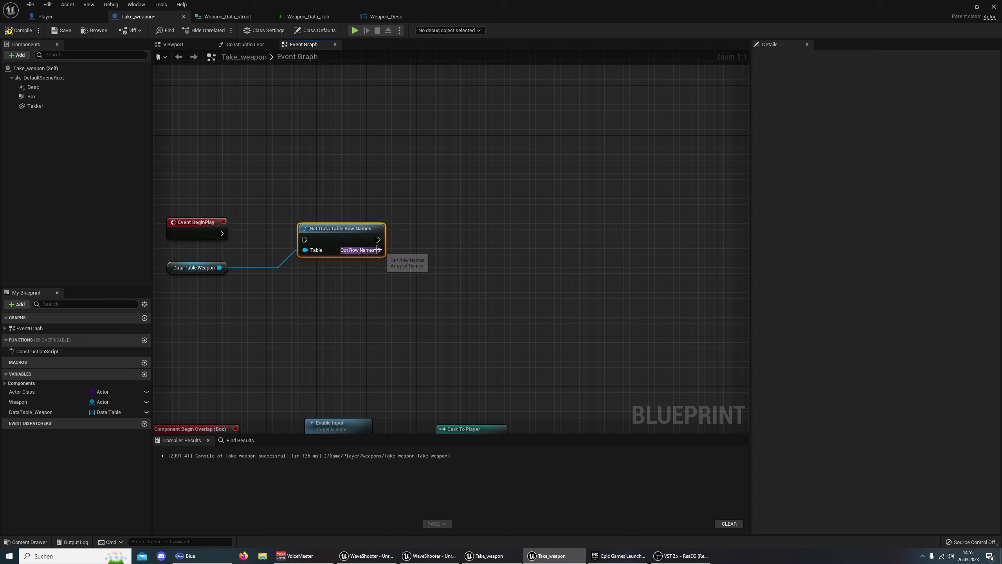
mouse_move(220, 233)
mouse_down()
mouse_move(304, 239)
mouse_move(349, 226)
mouse_up()
click(18, 31)
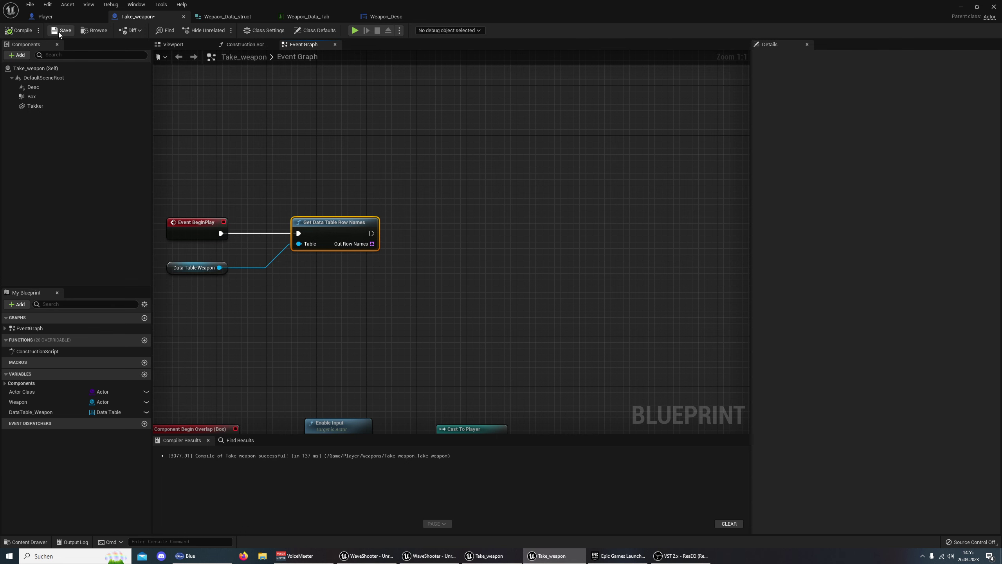
click(62, 31)
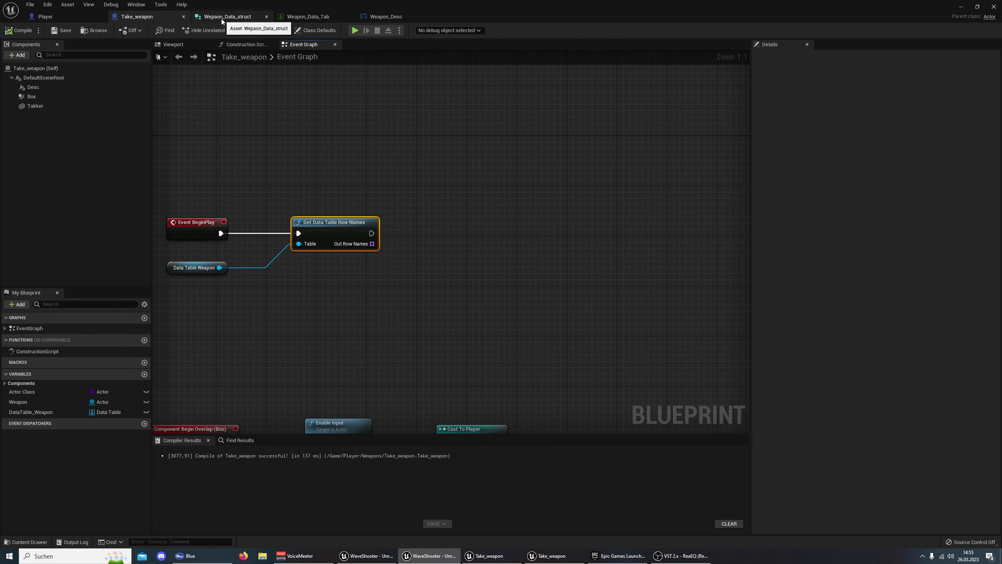
click(294, 18)
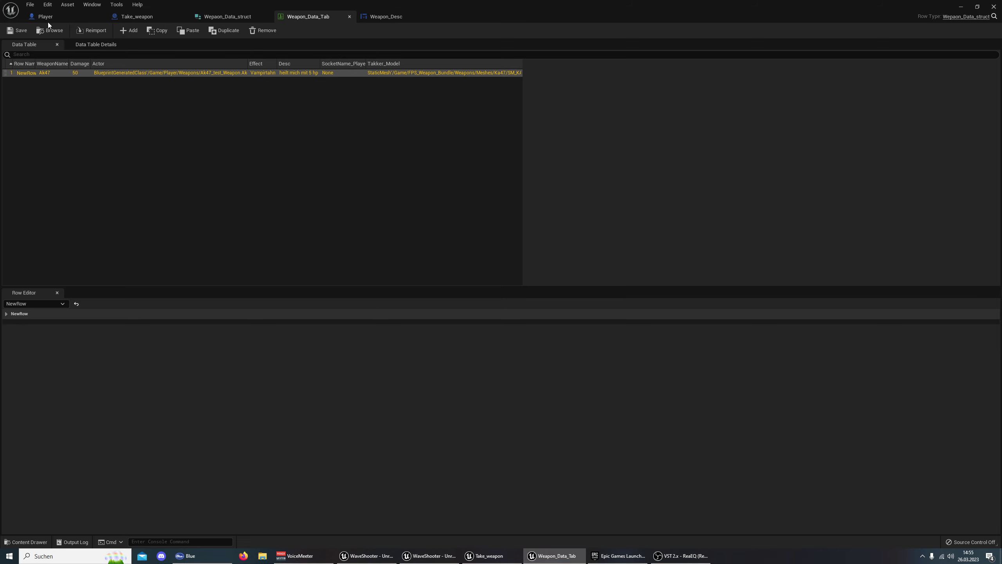
click(142, 17)
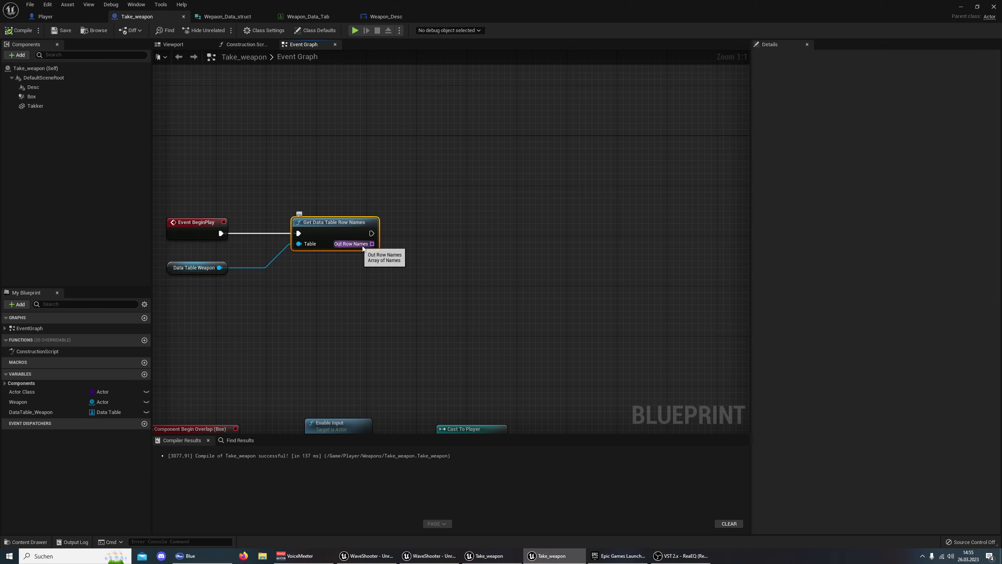
Drag from Out Row Names and add an array GET (a copy) node for the row names
right_drag(339, 240, 228, 221)
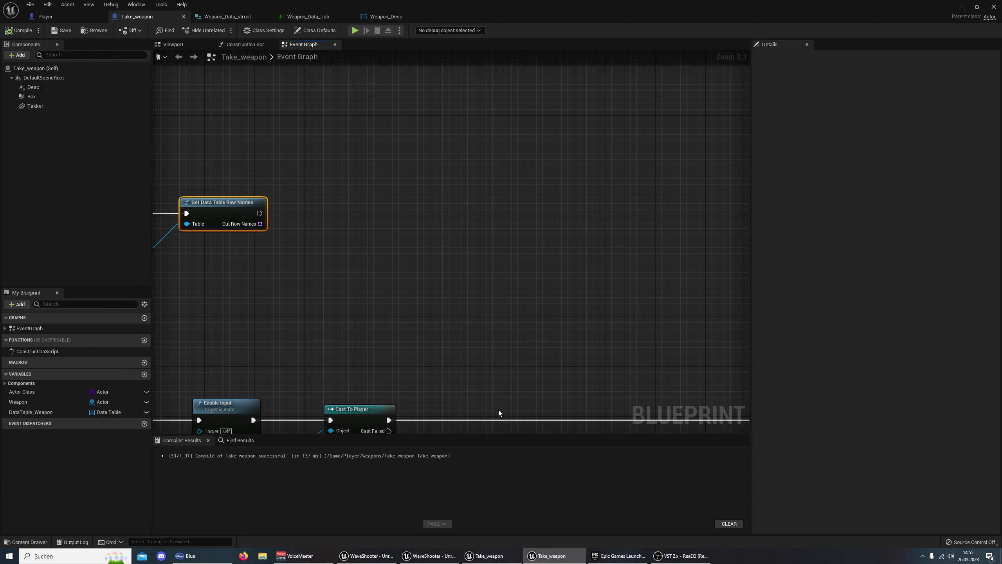
click(489, 556)
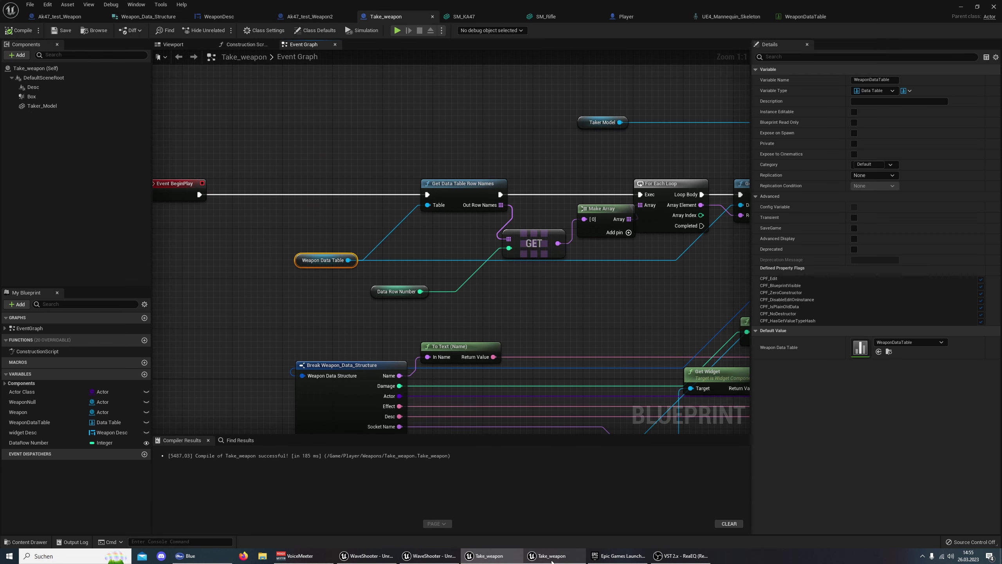
click(548, 560)
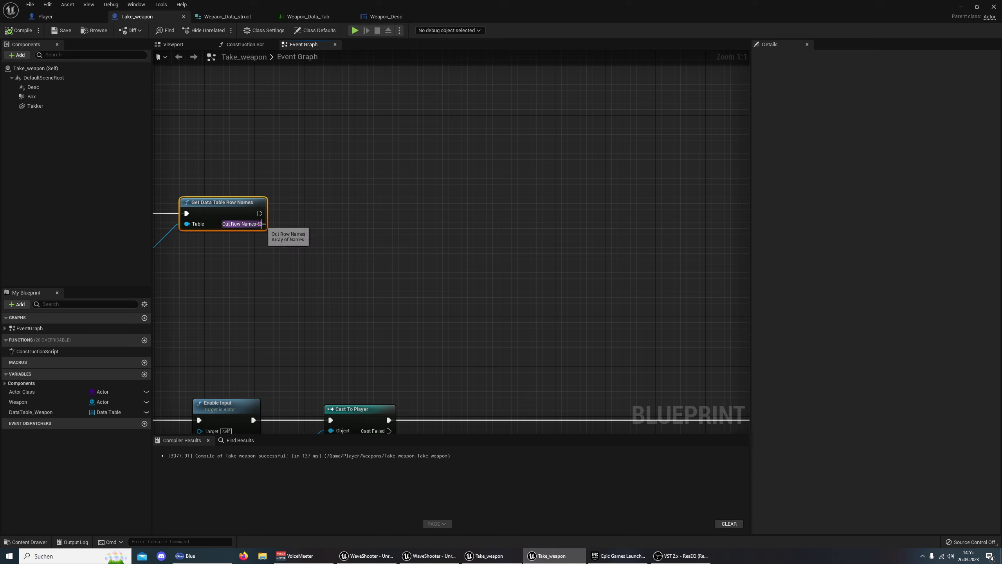
drag(260, 223, 290, 247)
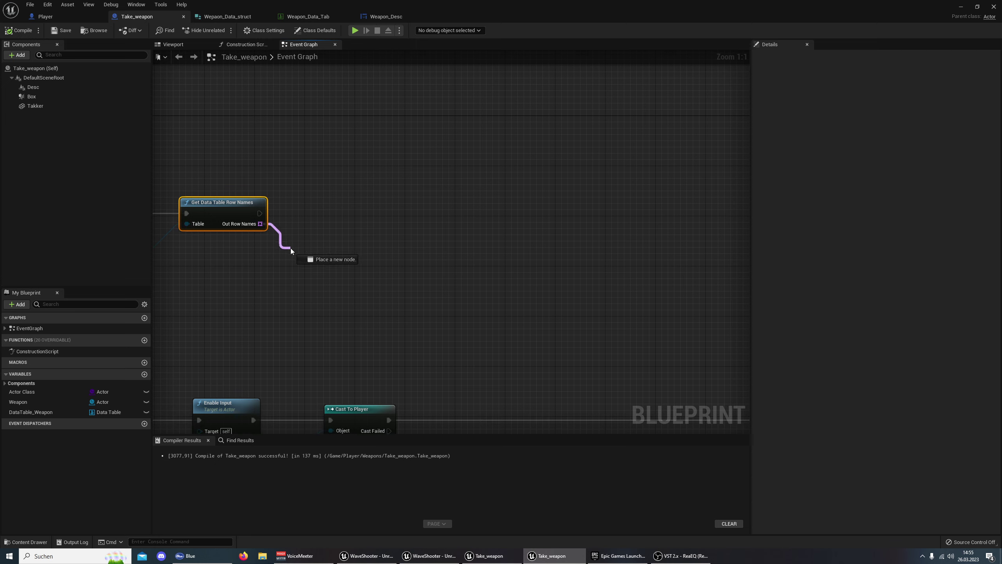
drag(291, 249, 296, 249)
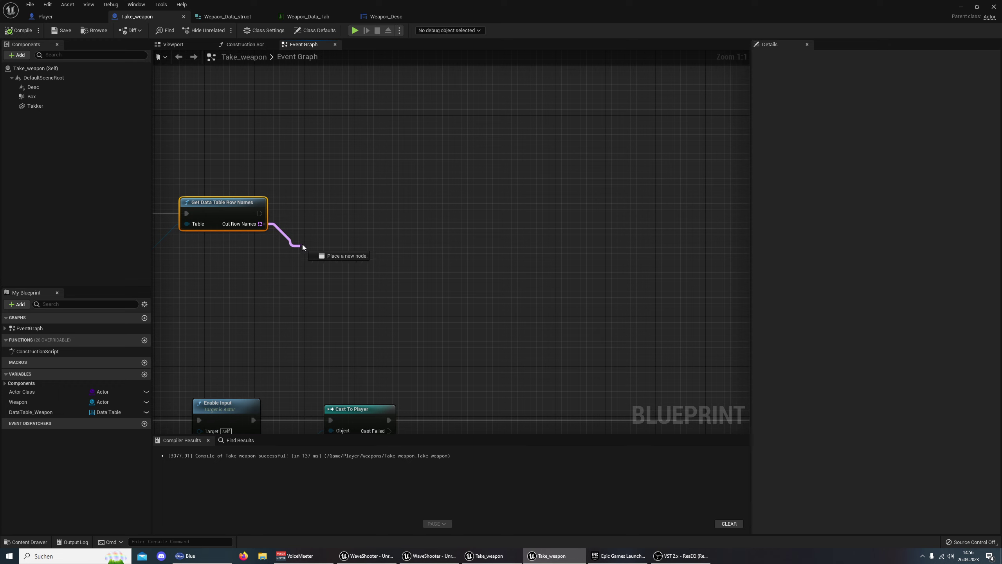
drag(296, 250, 315, 247)
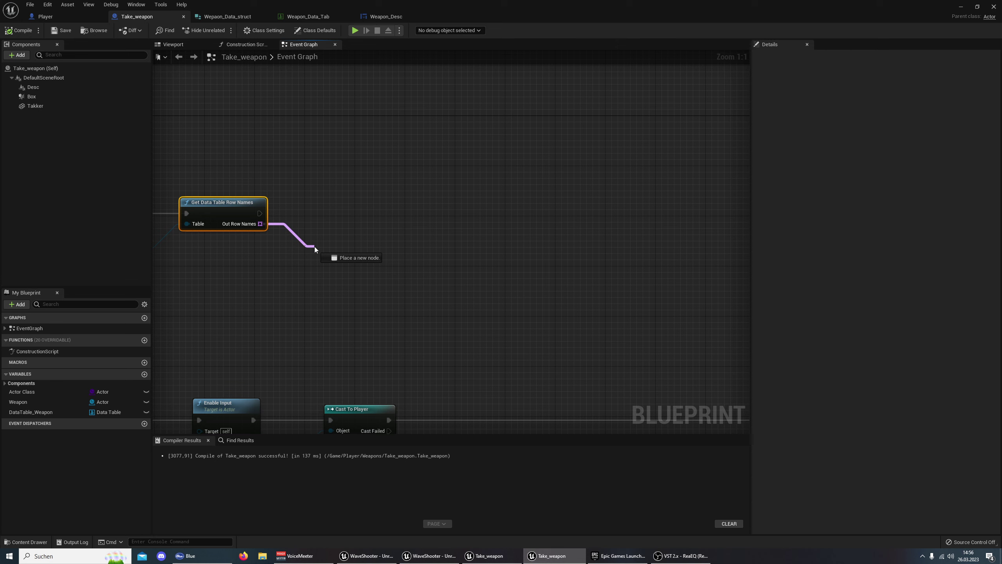
drag(315, 248, 315, 248)
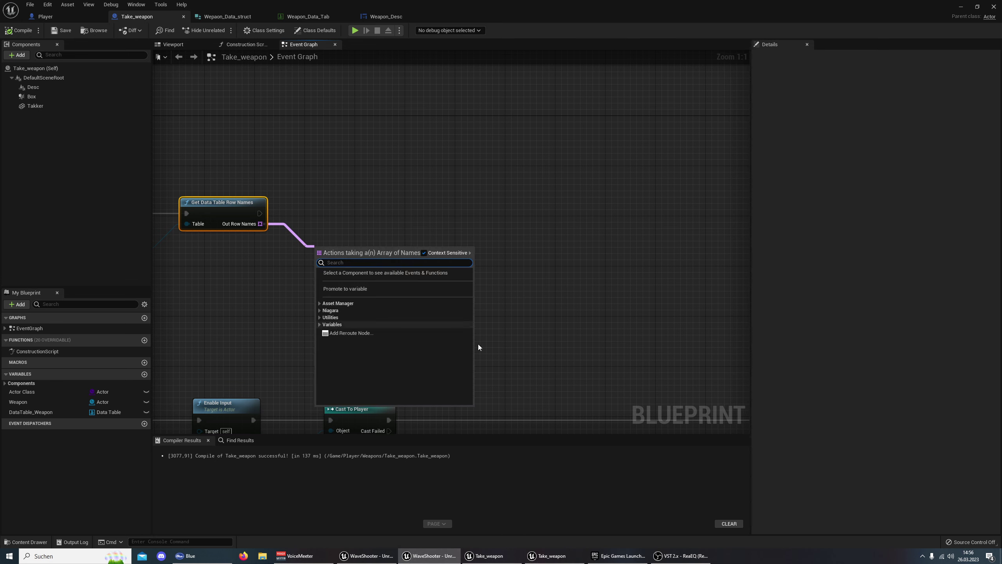
text(get)
click(364, 305)
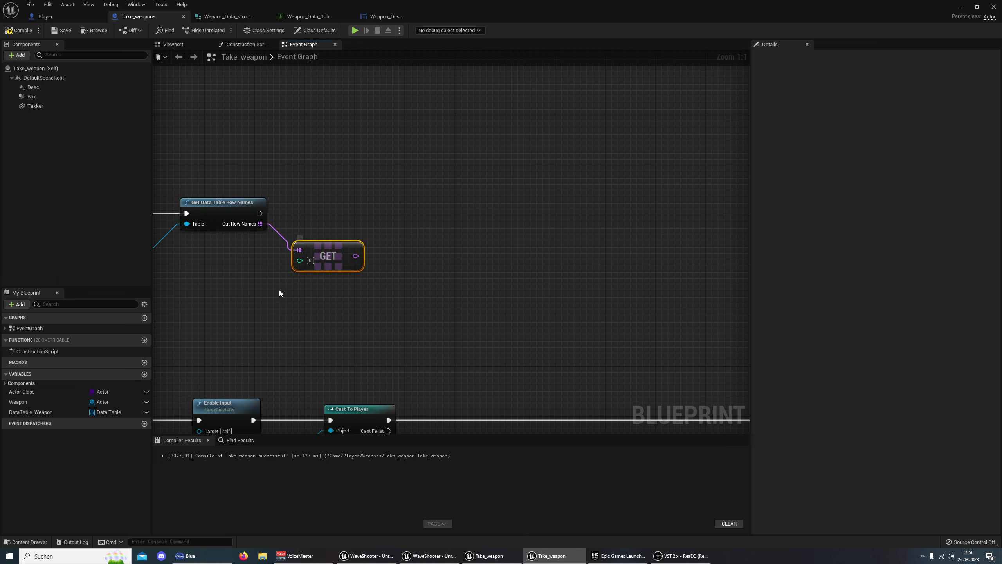
Create an integer variable Row_Number from the GET node's index input
right_drag(206, 332, 330, 342)
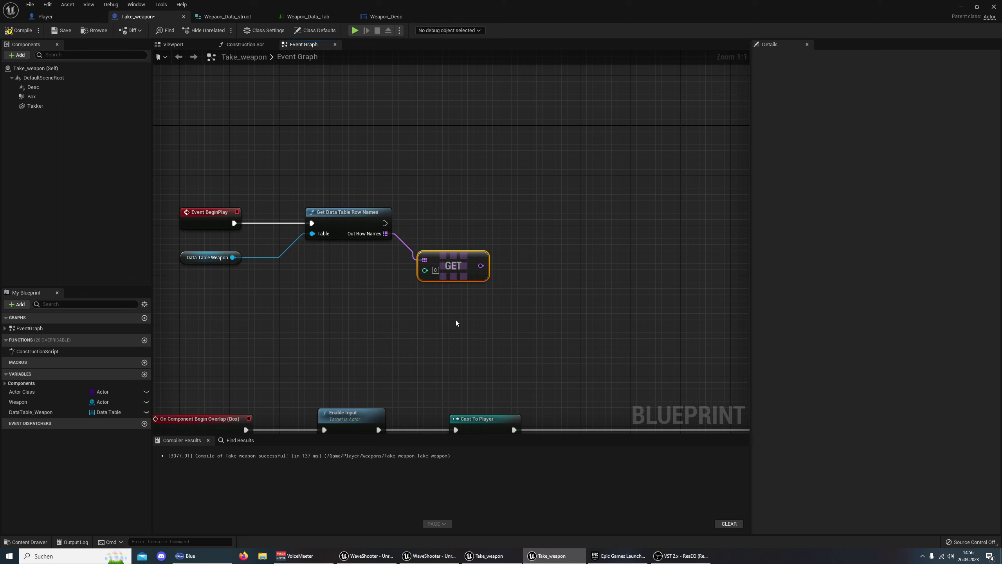
drag(424, 270, 369, 282)
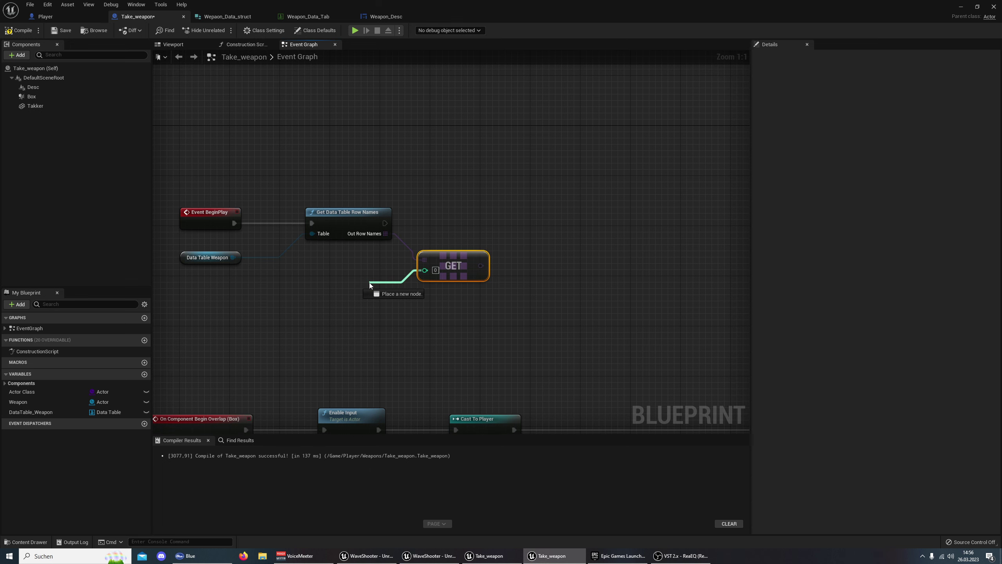
drag(370, 284, 370, 285)
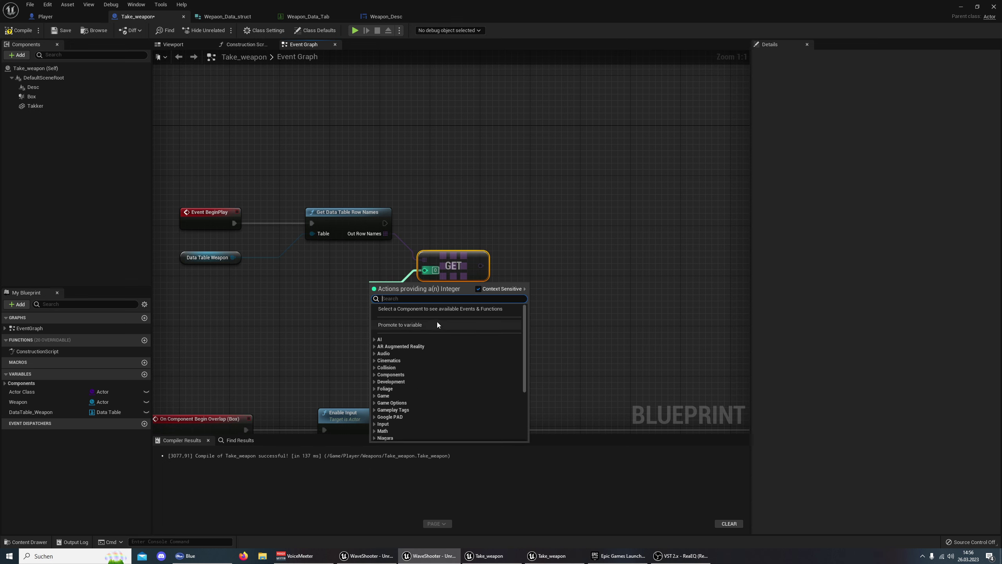
click(381, 325)
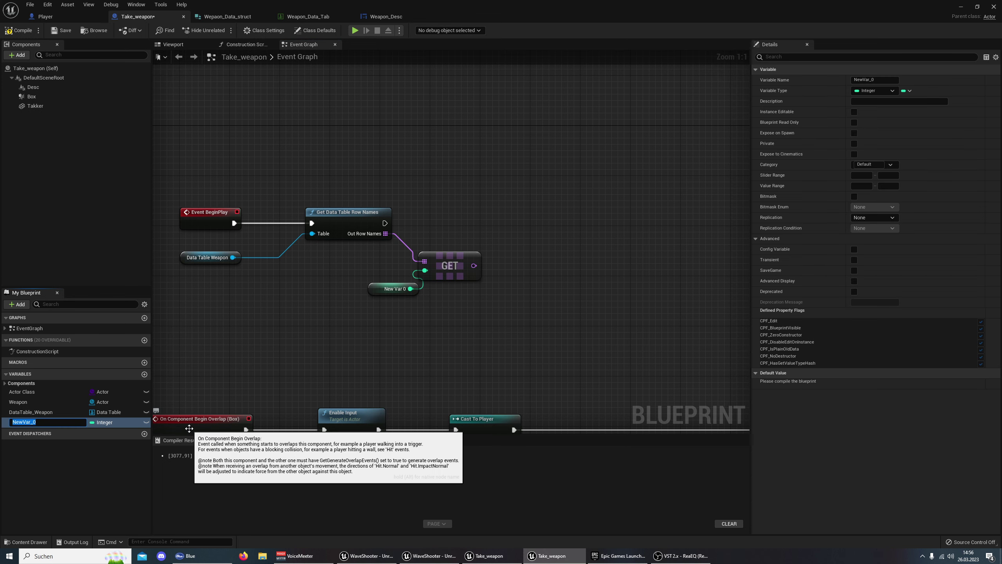
text(Row_N)
text(umber)
key(Return)
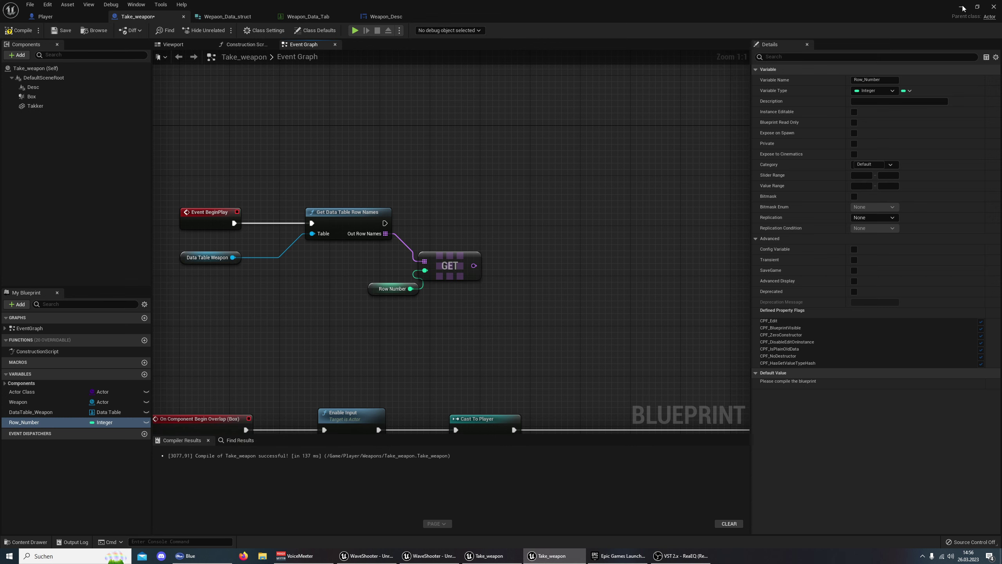
Make Row_Number instance editable, compile, and tidy the Row Number getter beside GET
click(962, 8)
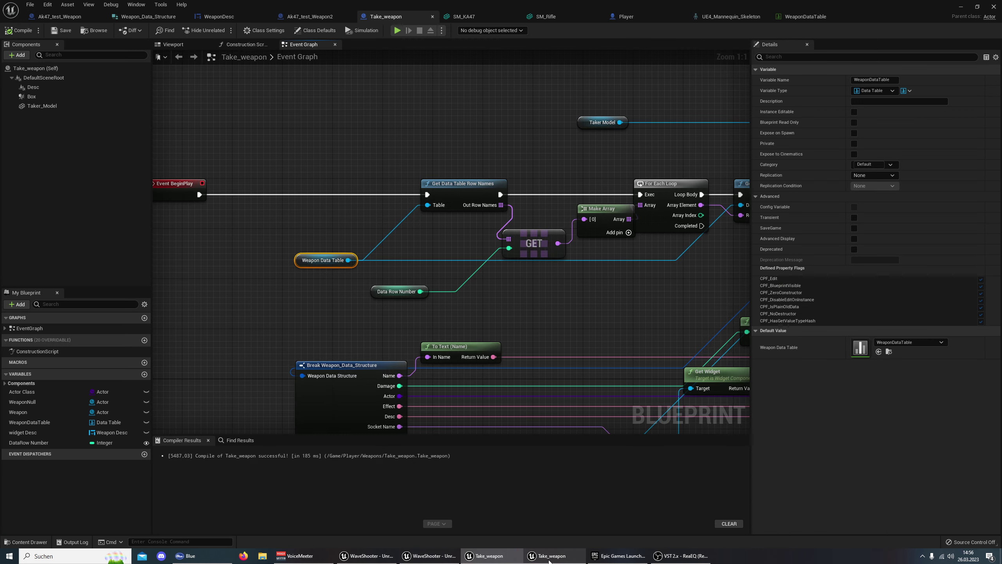
click(552, 556)
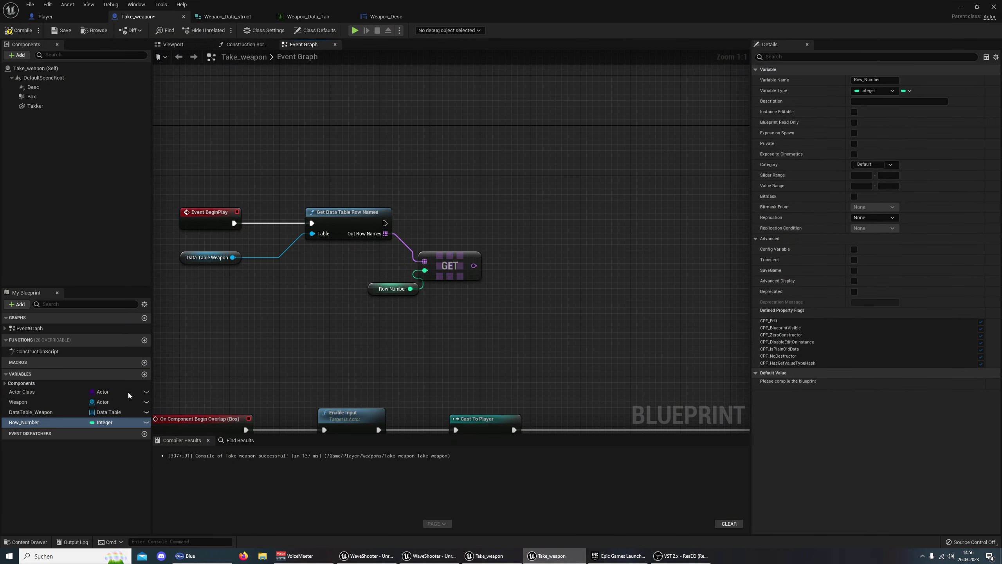
click(145, 422)
click(26, 32)
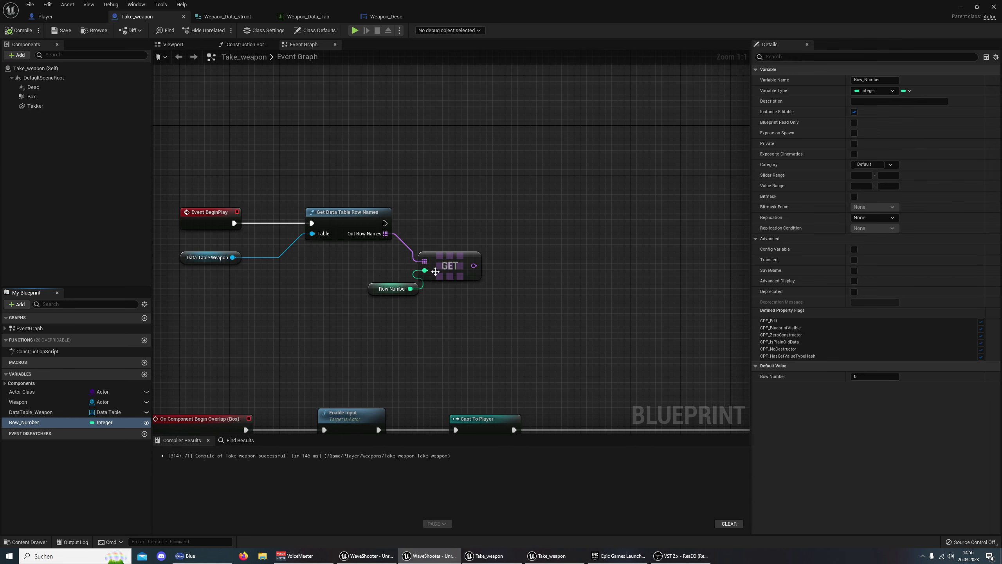
right_drag(335, 280, 275, 292)
drag(333, 301, 301, 295)
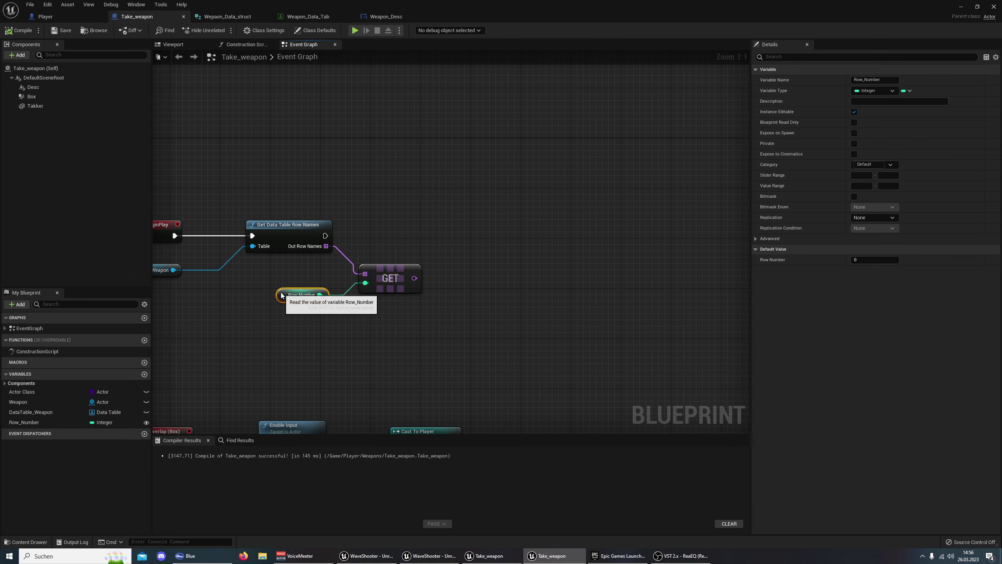
mouse_move(500, 237)
right_down()
mouse_move(387, 239)
mouse_move(459, 254)
mouse_move(508, 300)
right_up()
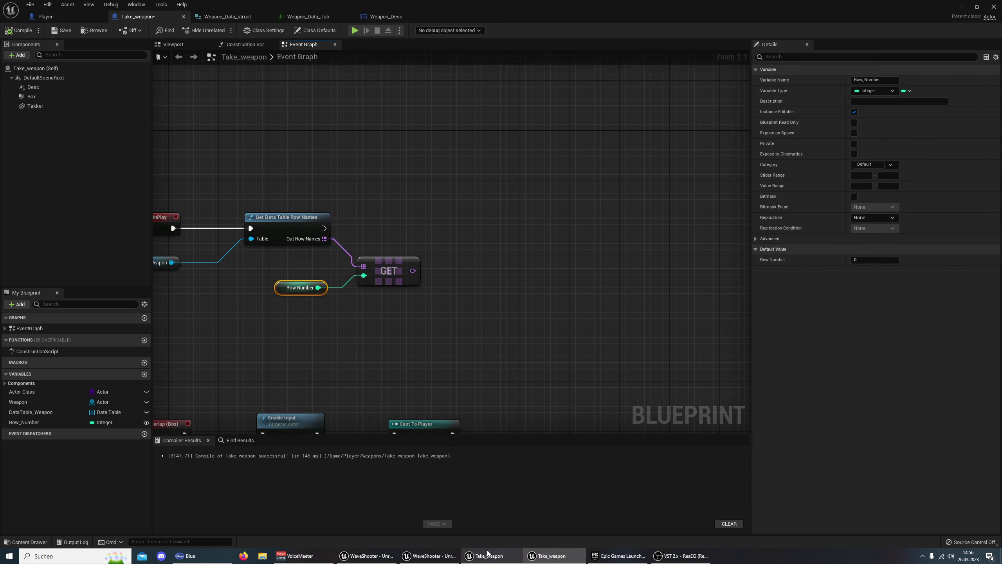
click(554, 557)
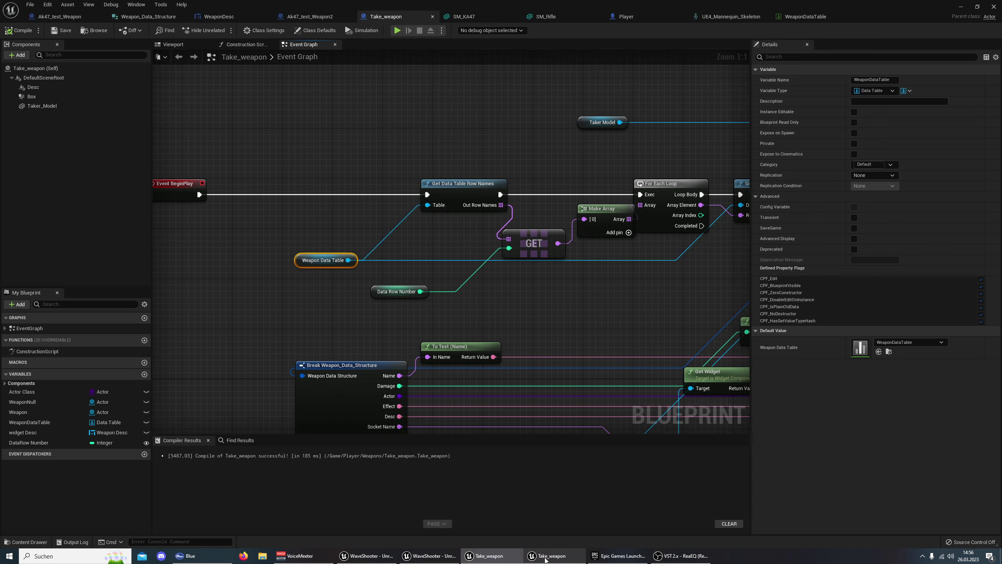
click(542, 557)
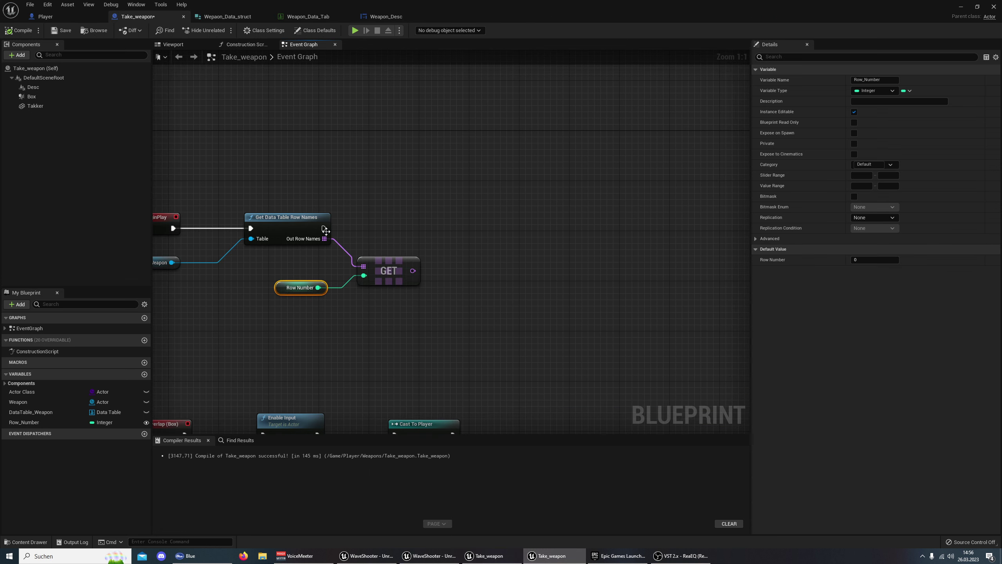
Add a For Each Loop after Get Data Table Row Names, feeding GET into its Array via Make Array
drag(324, 229, 468, 237)
text(f)
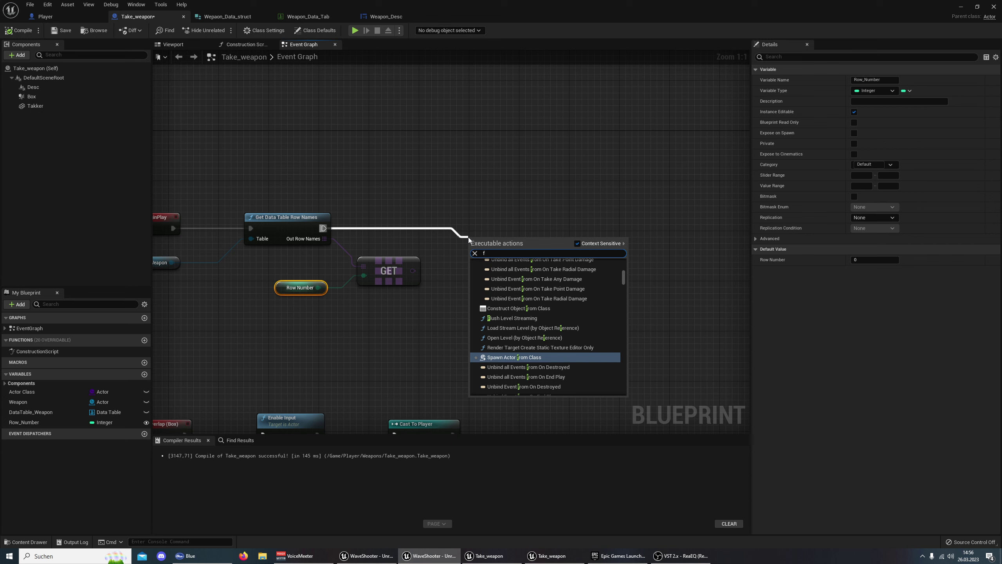
text(or eac)
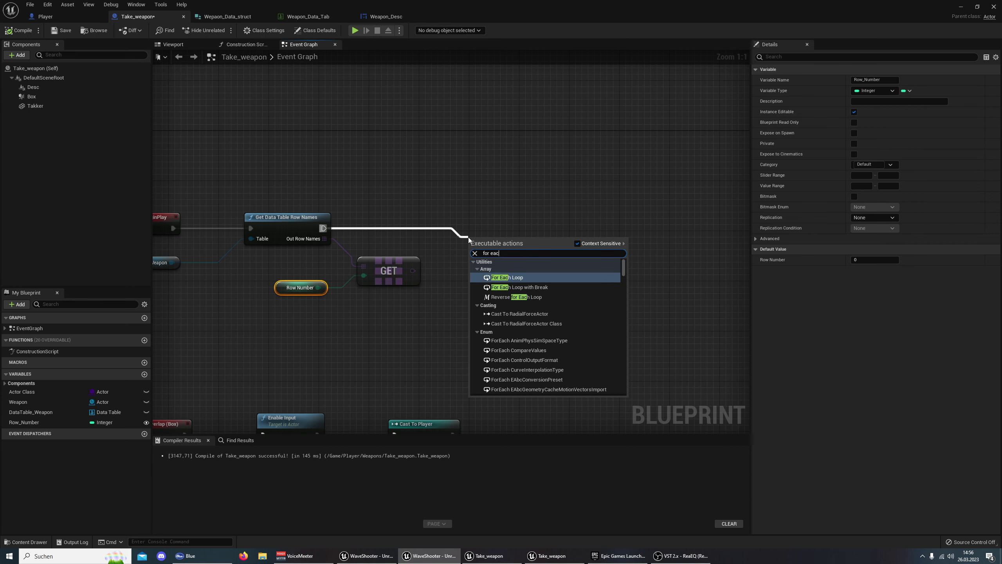
click(530, 277)
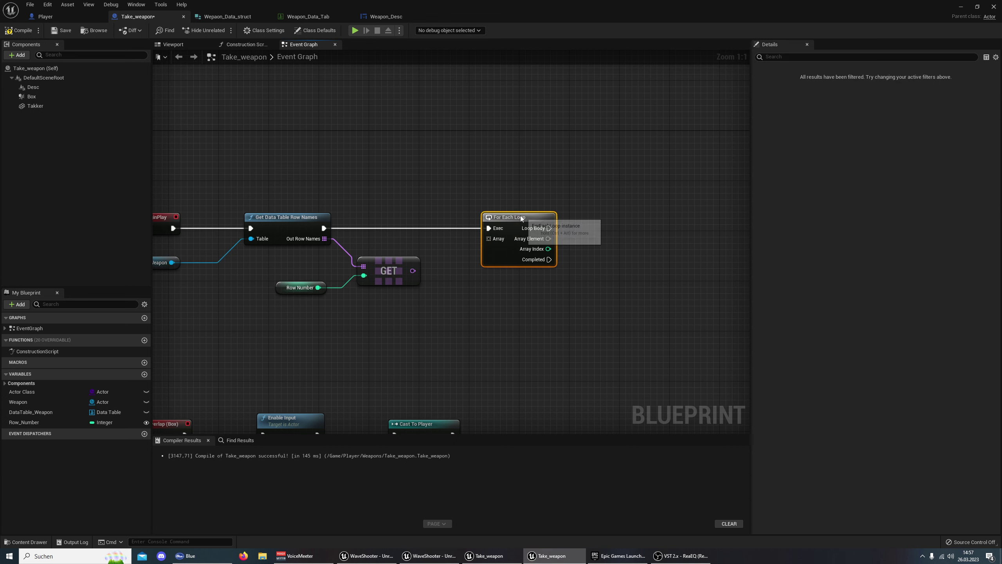
drag(412, 270, 559, 217)
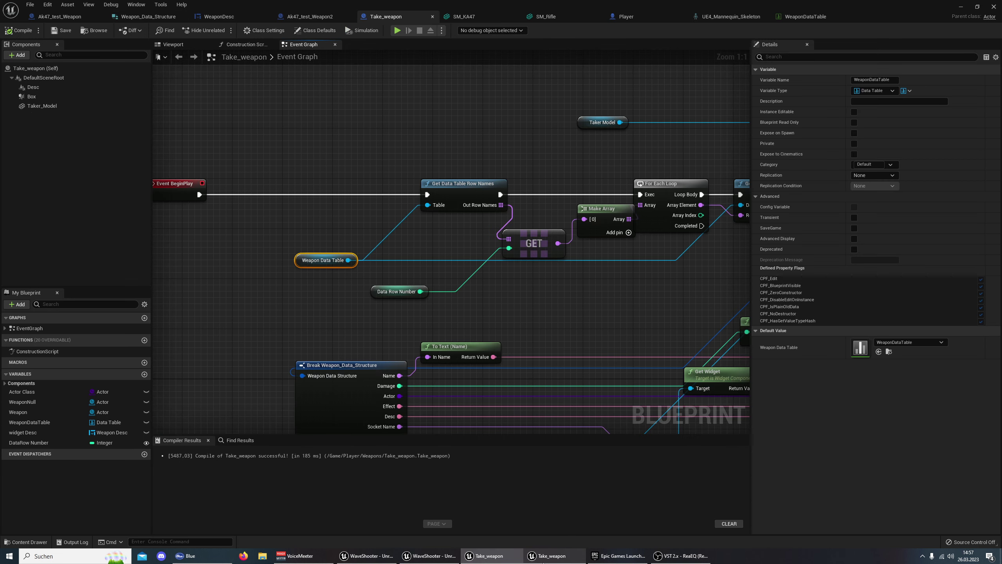
right_drag(640, 308, 397, 307)
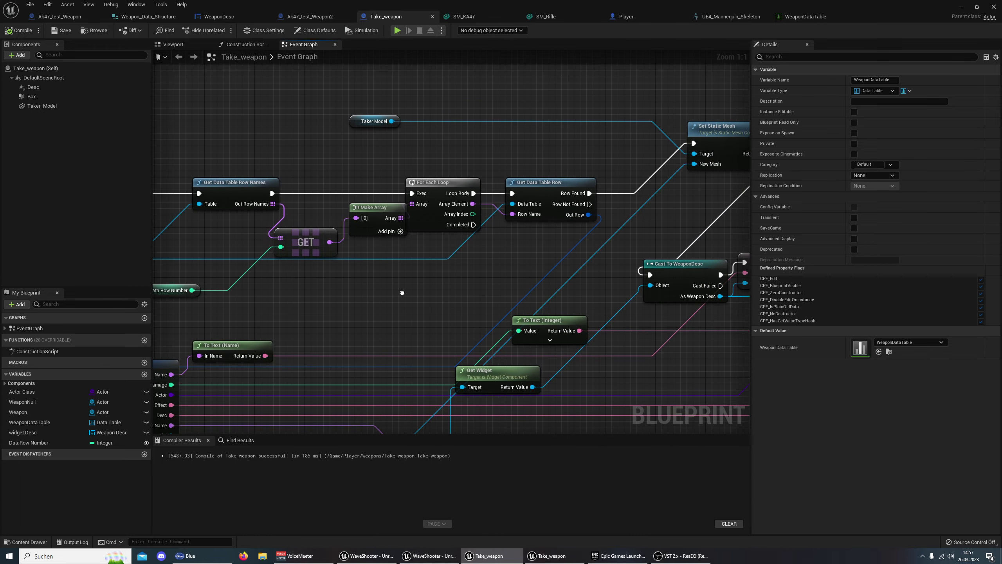
click(552, 556)
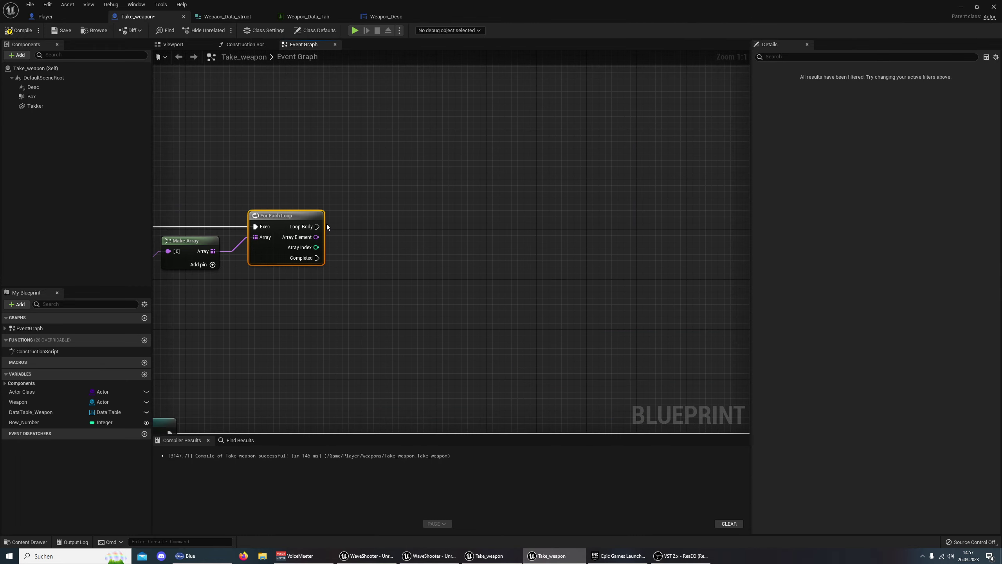
click(552, 557)
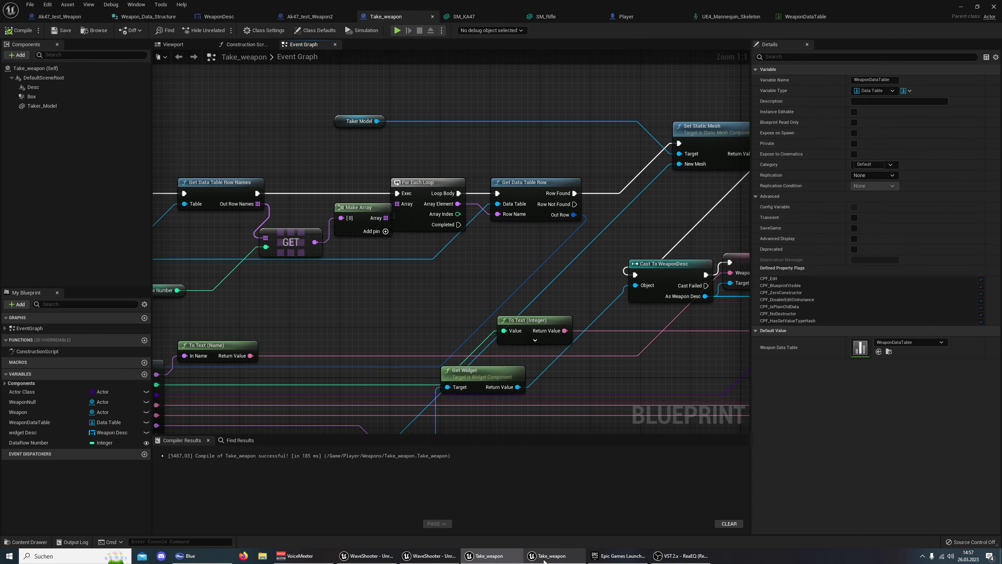
Add Get Data Table Row from Array Element and run it from the Loop Body
click(429, 556)
drag(316, 237, 354, 253)
text(get data table)
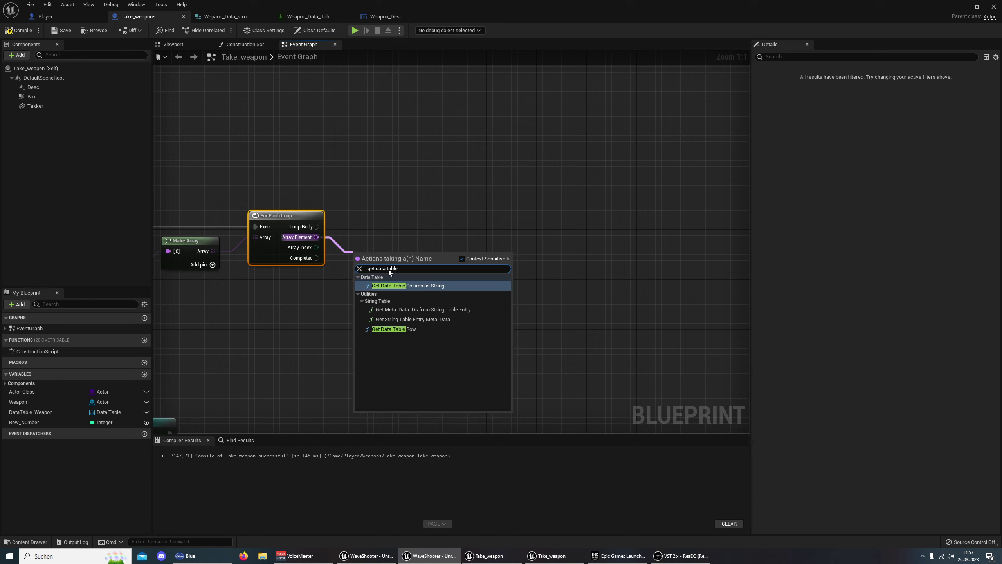
click(425, 328)
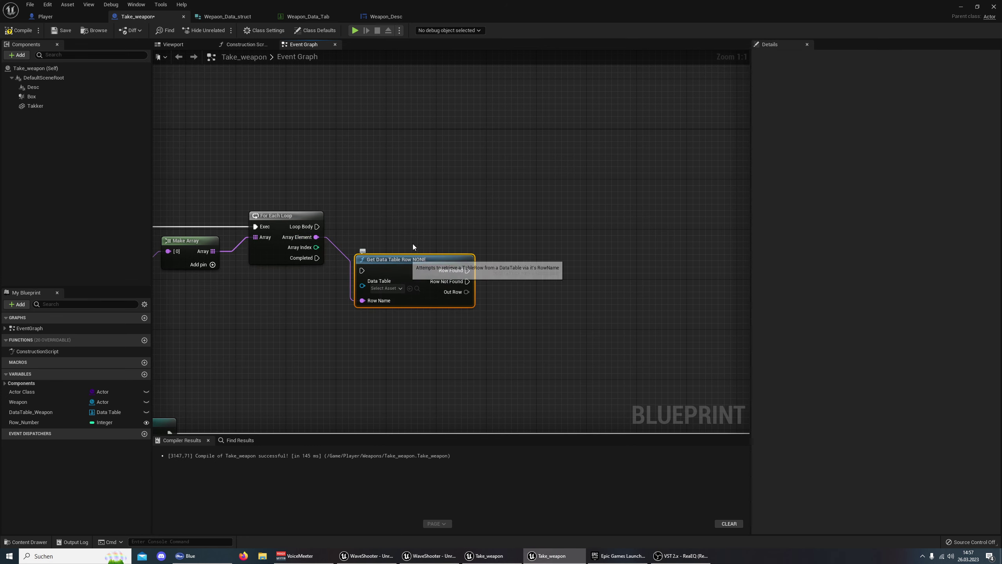
drag(402, 262, 422, 224)
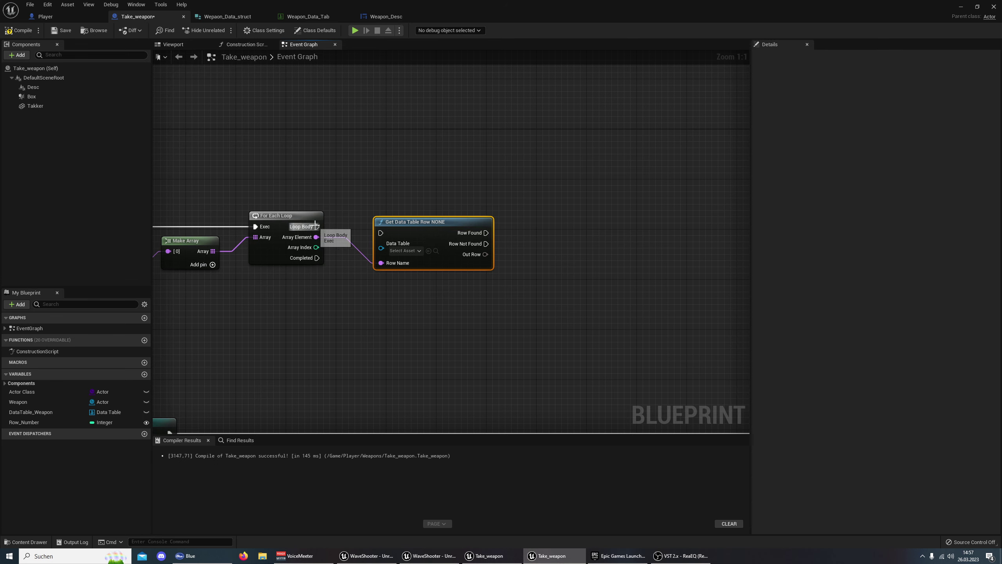
drag(316, 227, 432, 226)
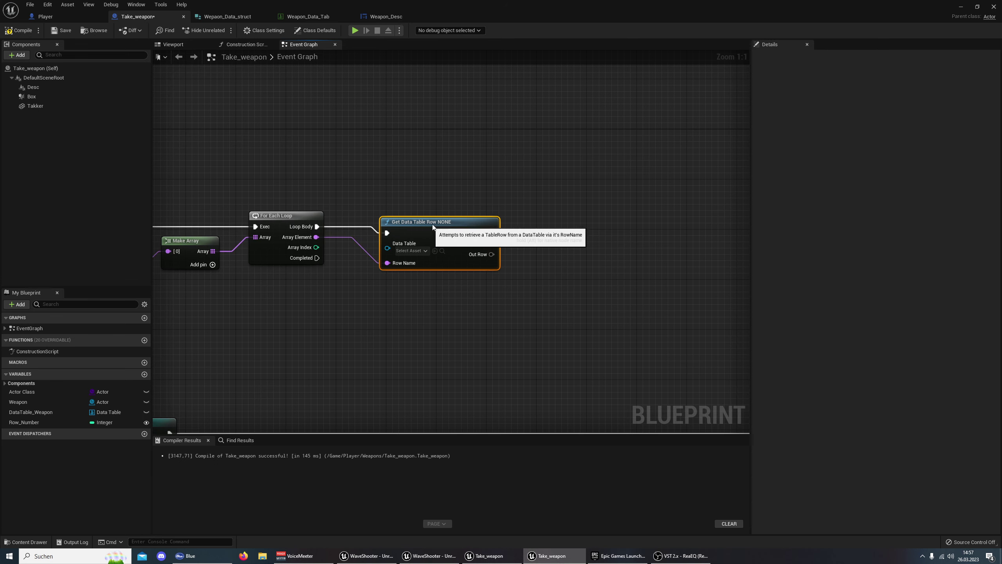
Plug DataTable_Weapon into the row lookup's Data Table input
click(489, 556)
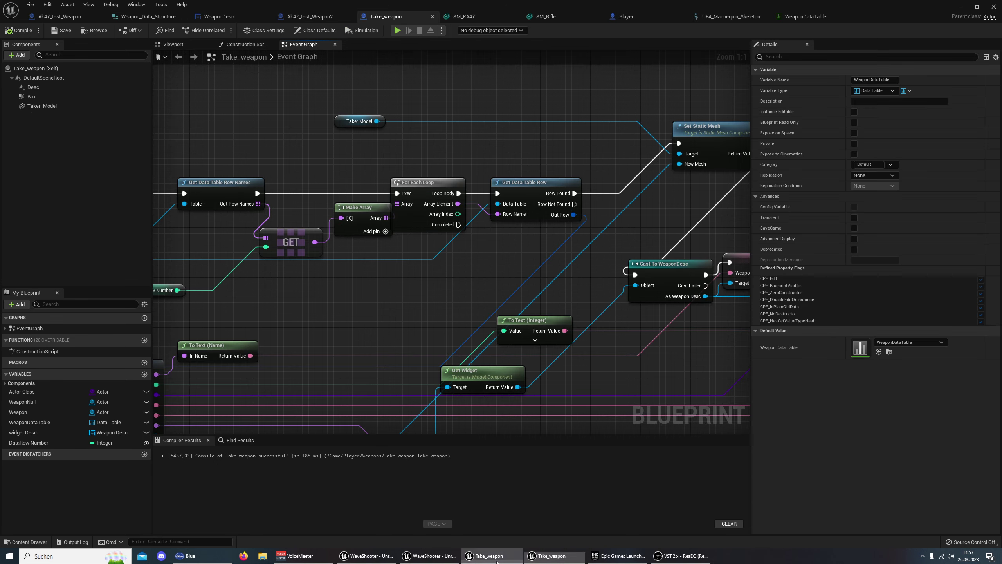
click(538, 556)
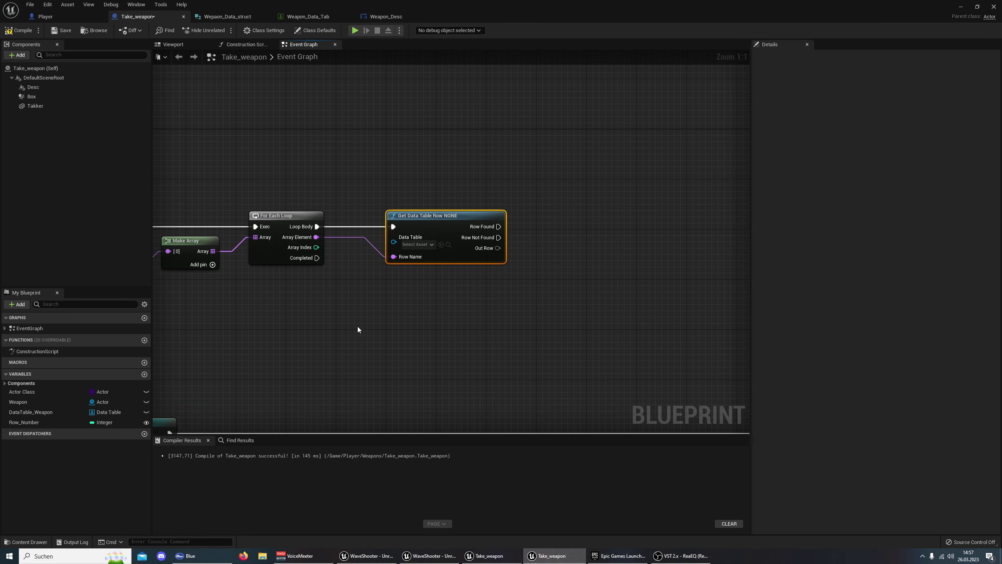
drag(169, 236, 167, 276)
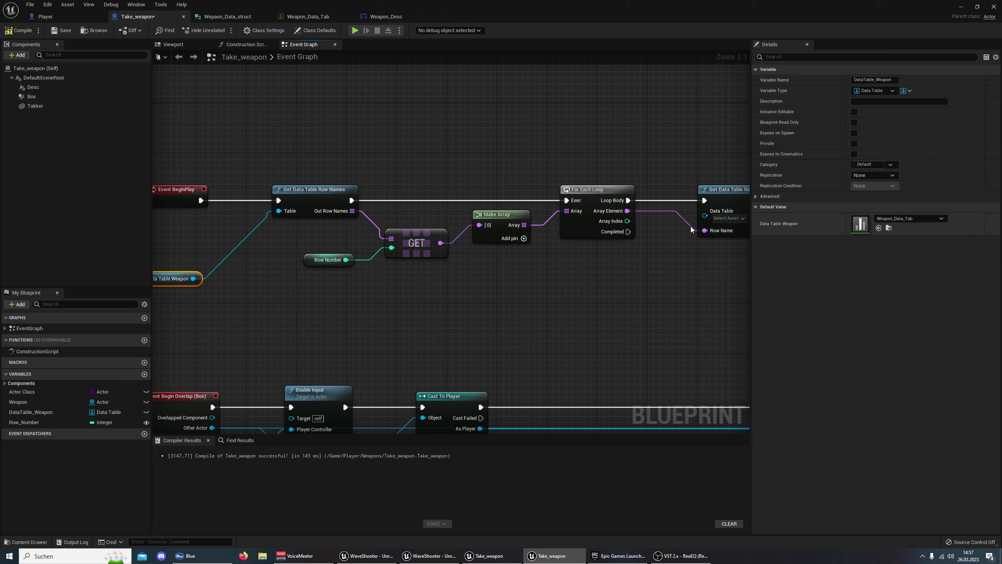
mouse_move(167, 276)
mouse_down()
mouse_move(144, 297)
mouse_move(170, 279)
mouse_move(700, 233)
mouse_move(697, 217)
mouse_up()
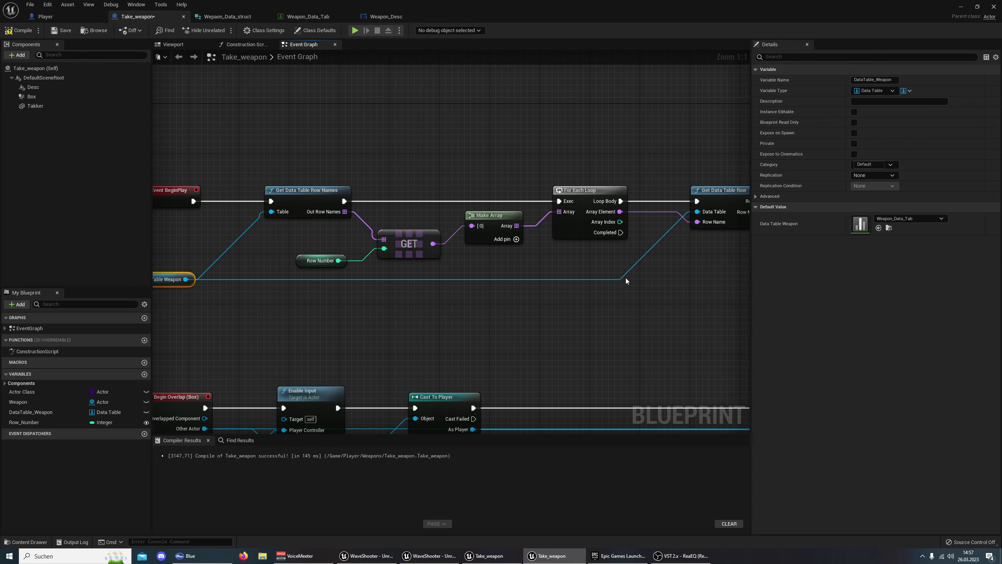
right_drag(618, 278, 560, 291)
Compile and save Take_weapon, then study the reference graph's static mesh nodes
click(18, 31)
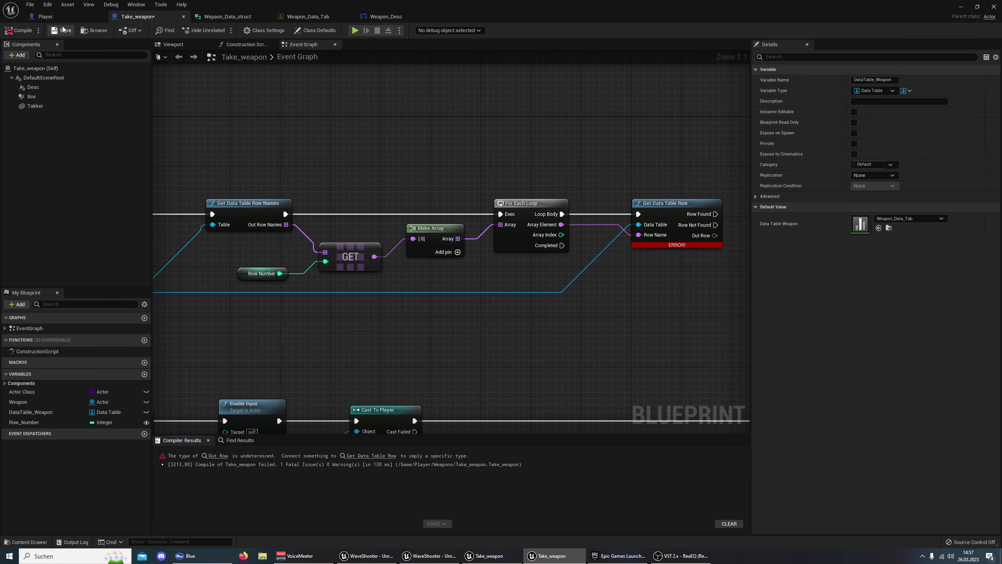
click(62, 31)
right_drag(612, 155, 507, 149)
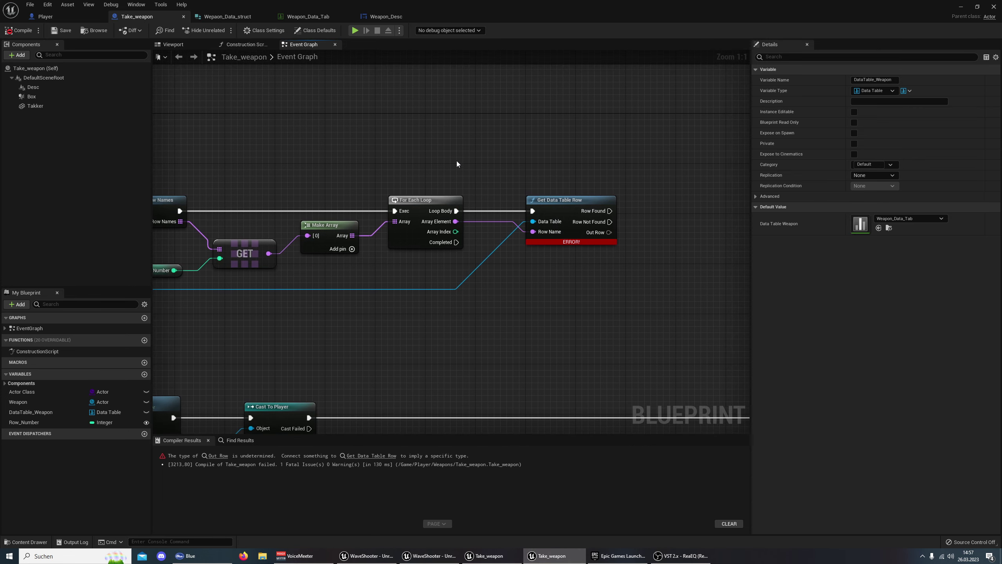
right_drag(497, 328, 451, 328)
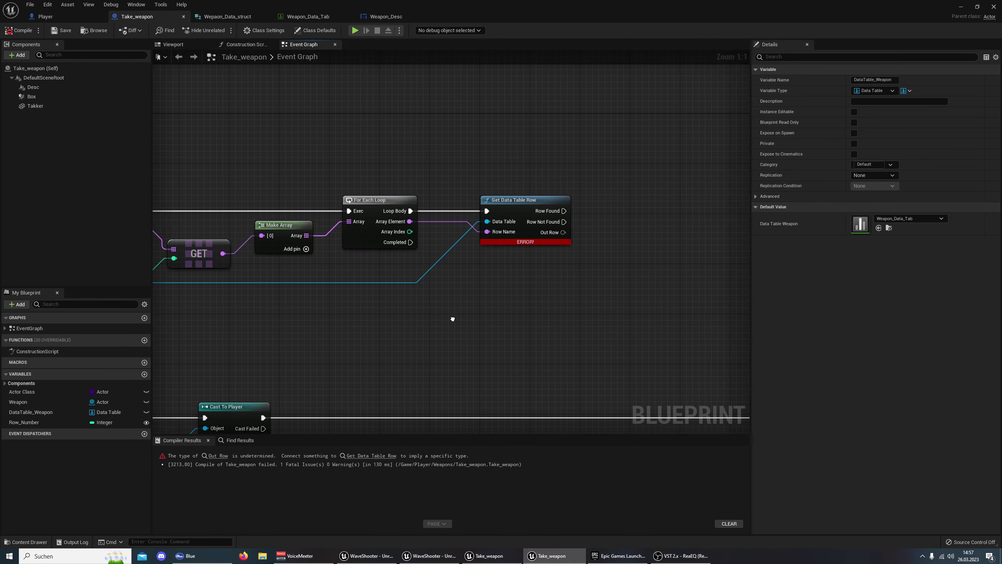
click(496, 559)
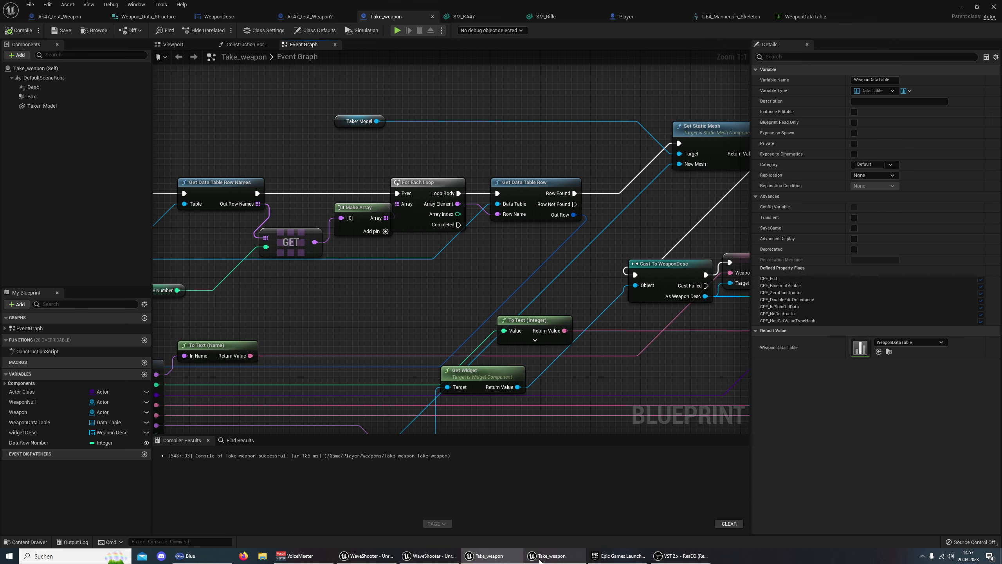
right_drag(405, 328, 327, 329)
right_drag(390, 304, 365, 307)
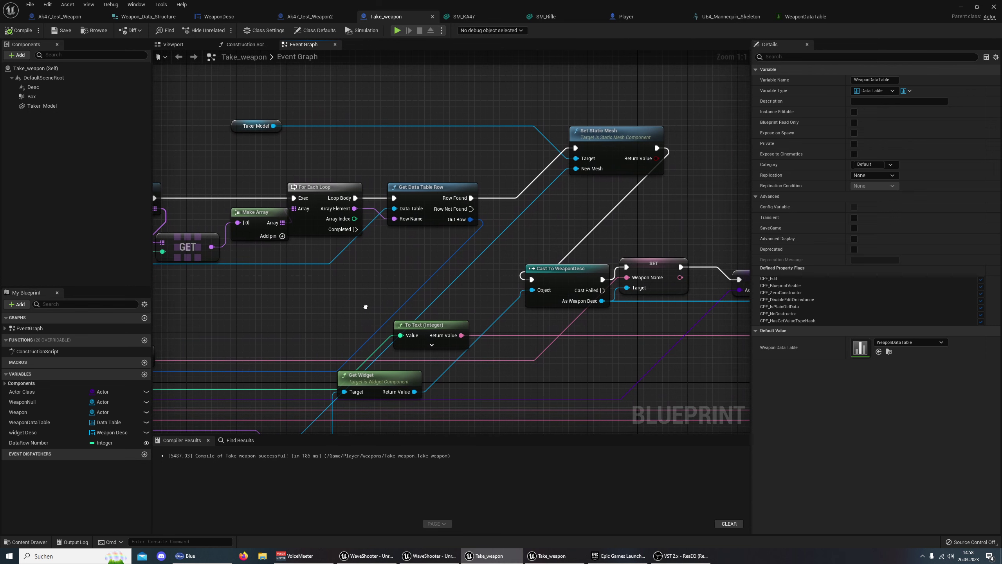
click(544, 555)
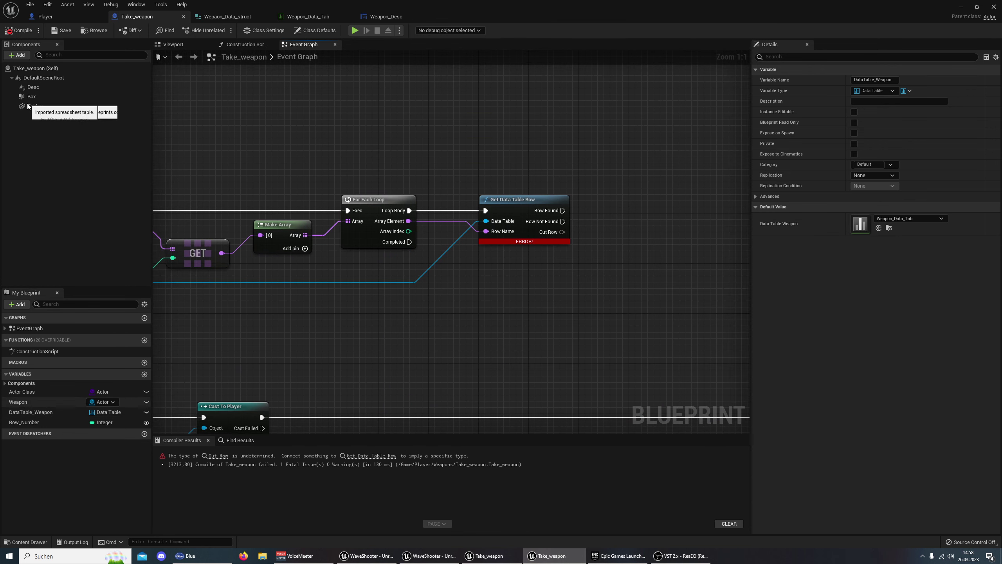
Add a Takker component getter above the loop
drag(28, 106, 339, 116)
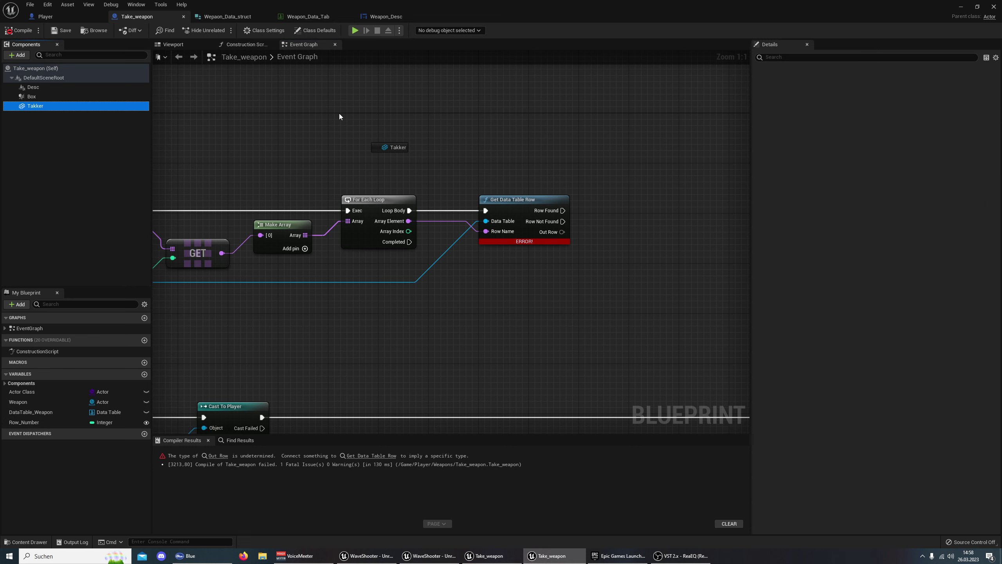
drag(339, 116, 354, 120)
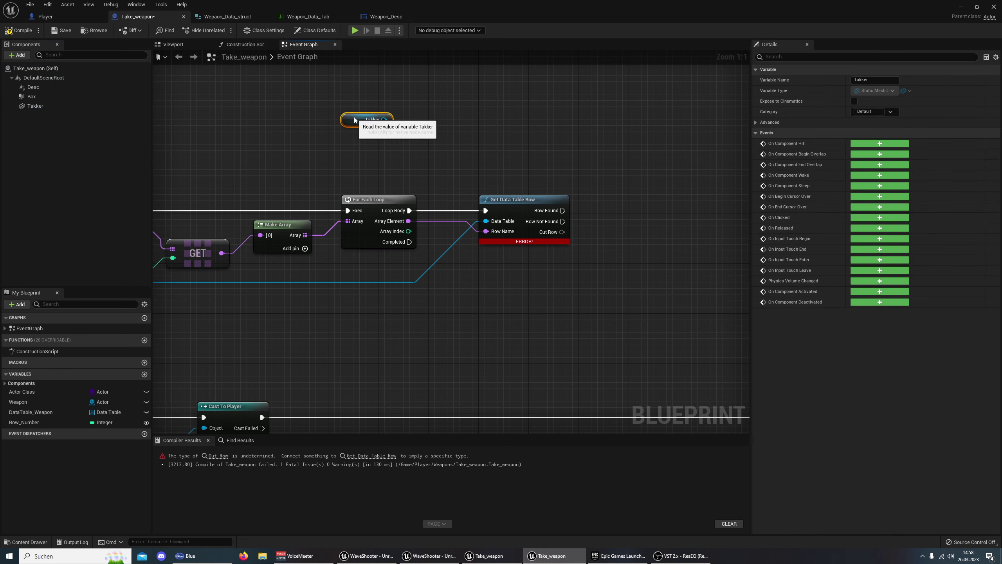
click(487, 555)
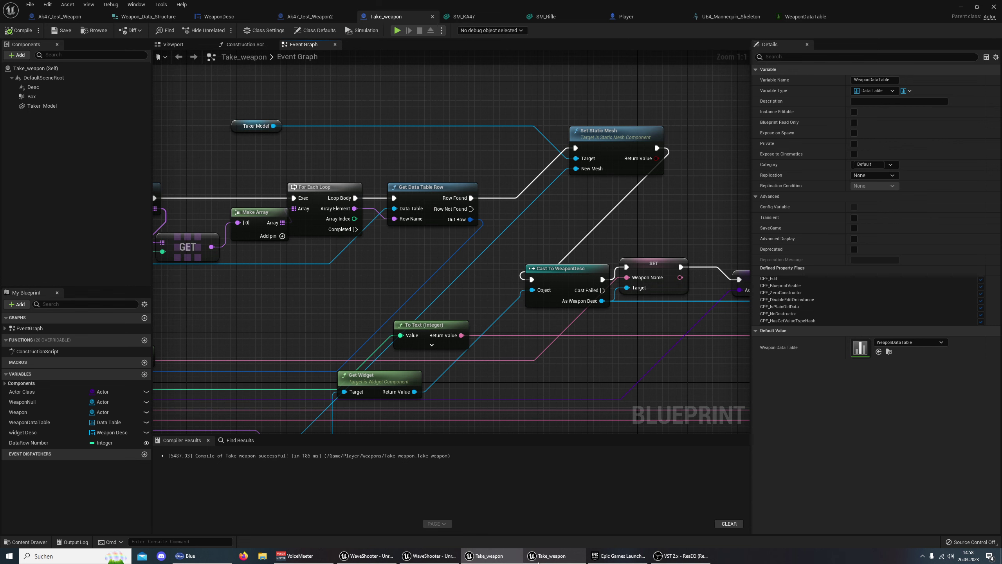
click(539, 561)
Add Set Static Mesh targeting Takker and drive it from Get Data Table Row's Row Found
drag(384, 120, 521, 130)
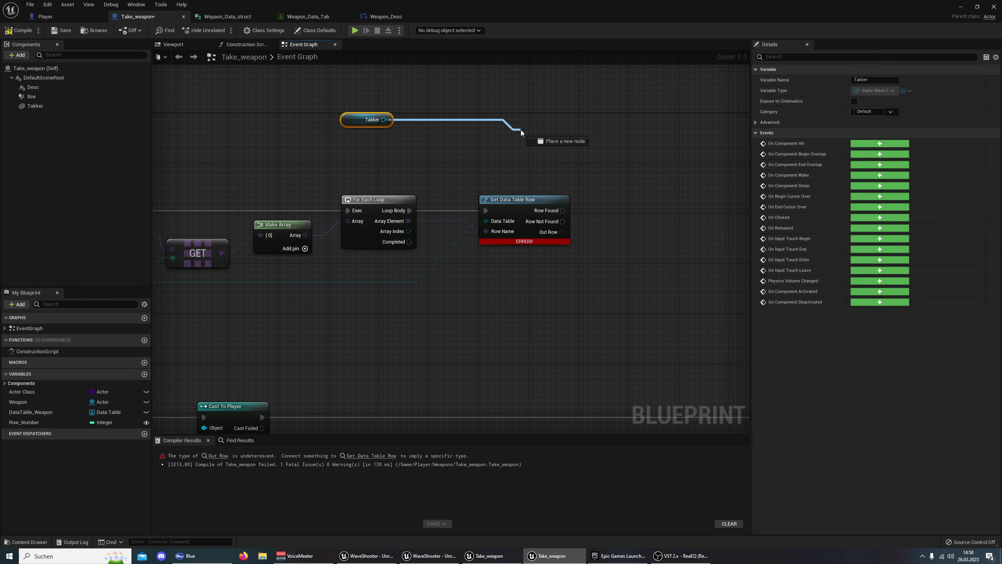
text(set sta)
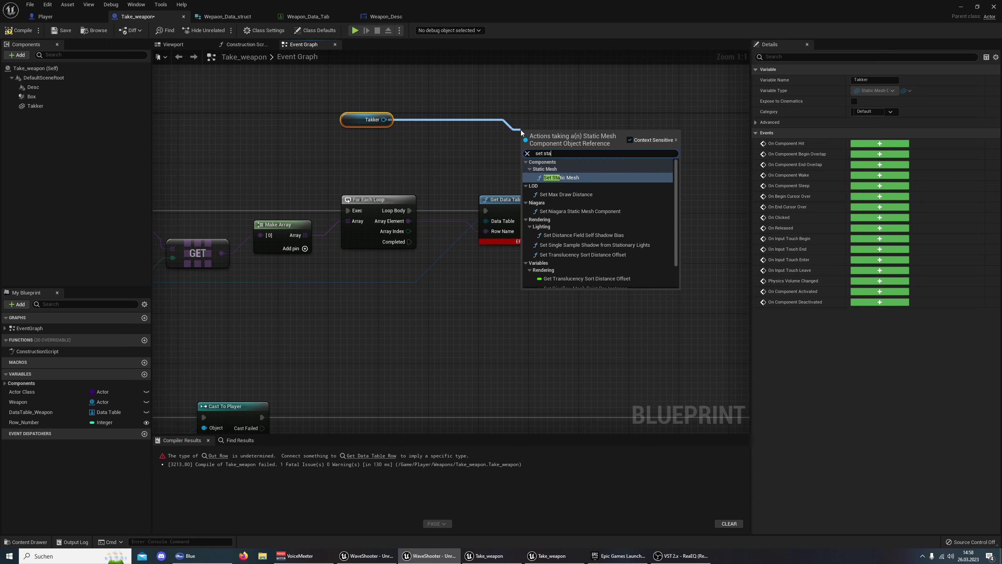
text(t)
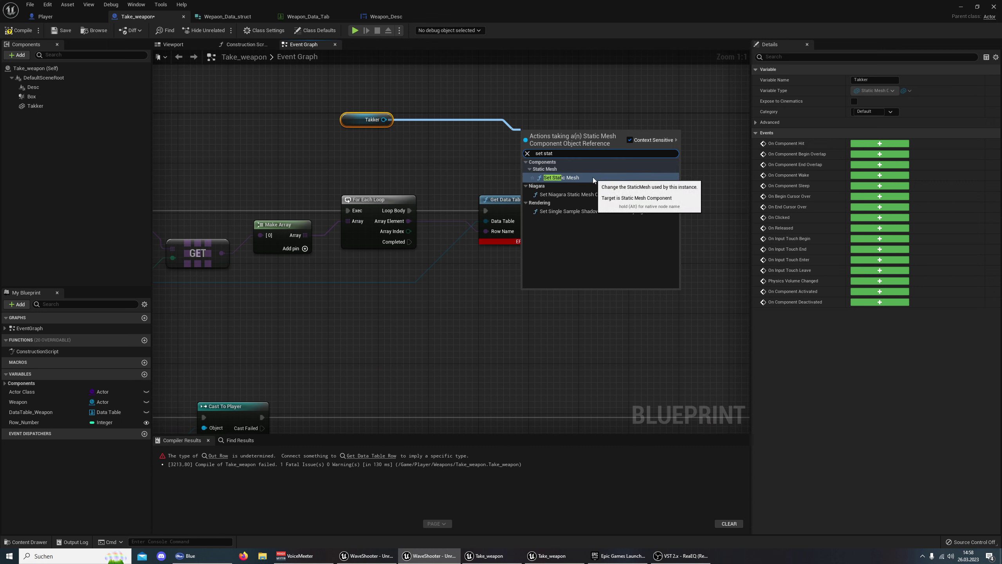
click(593, 177)
drag(585, 140, 674, 139)
right_drag(621, 236, 473, 248)
drag(505, 146, 536, 146)
mouse_move(414, 224)
mouse_down()
mouse_move(478, 166)
mouse_move(500, 160)
mouse_up()
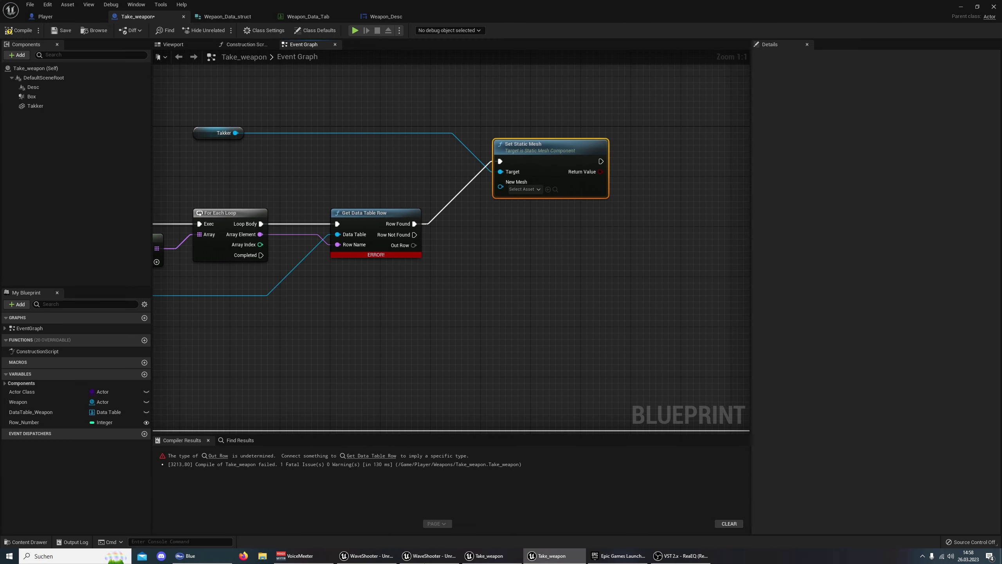
Compare the working graph with the reference project's finished Take_weapon graph by panning and zooming
click(542, 559)
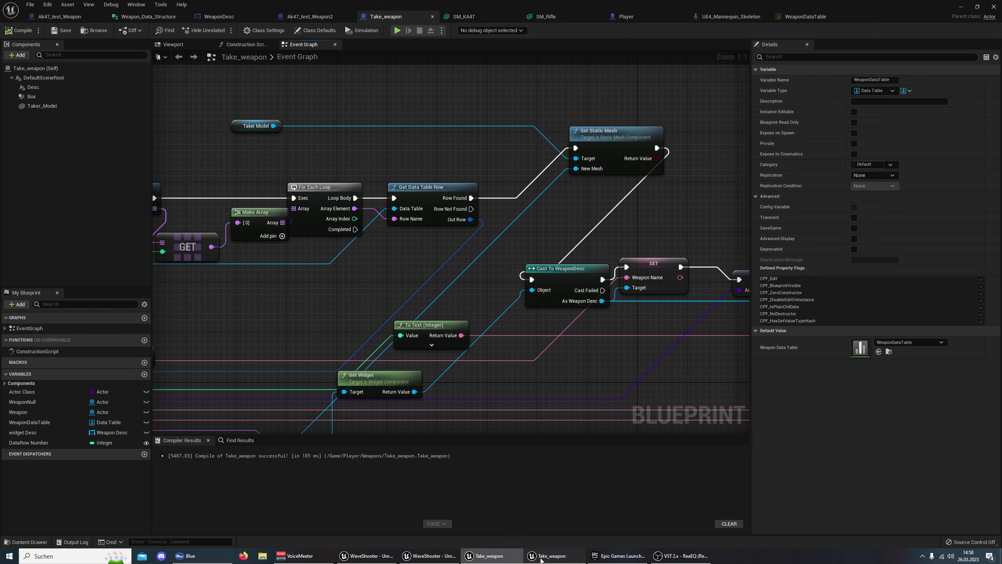
click(542, 560)
right_drag(487, 327, 416, 252)
scroll(473, 279, down, 3)
scroll(473, 278, down, 2)
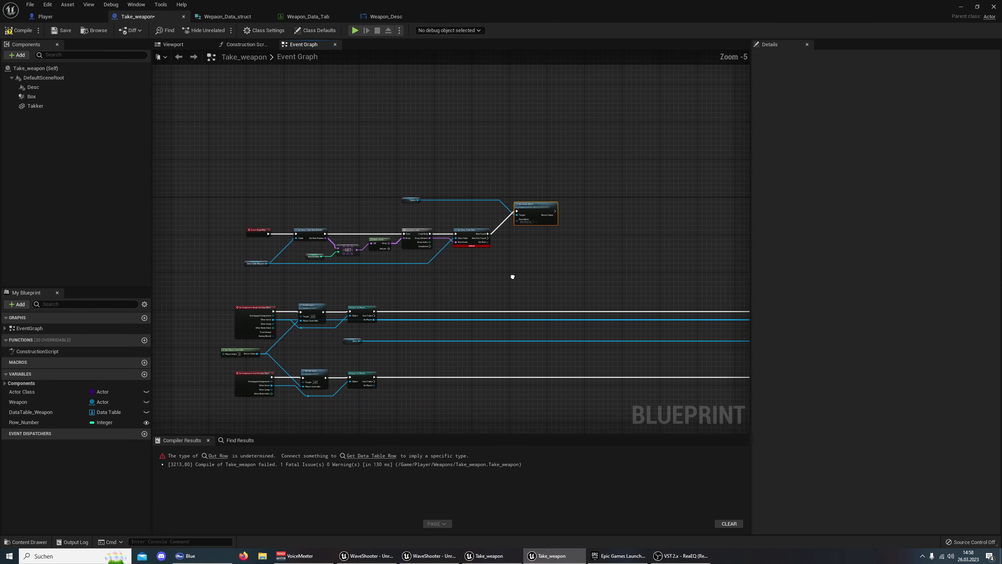
click(492, 560)
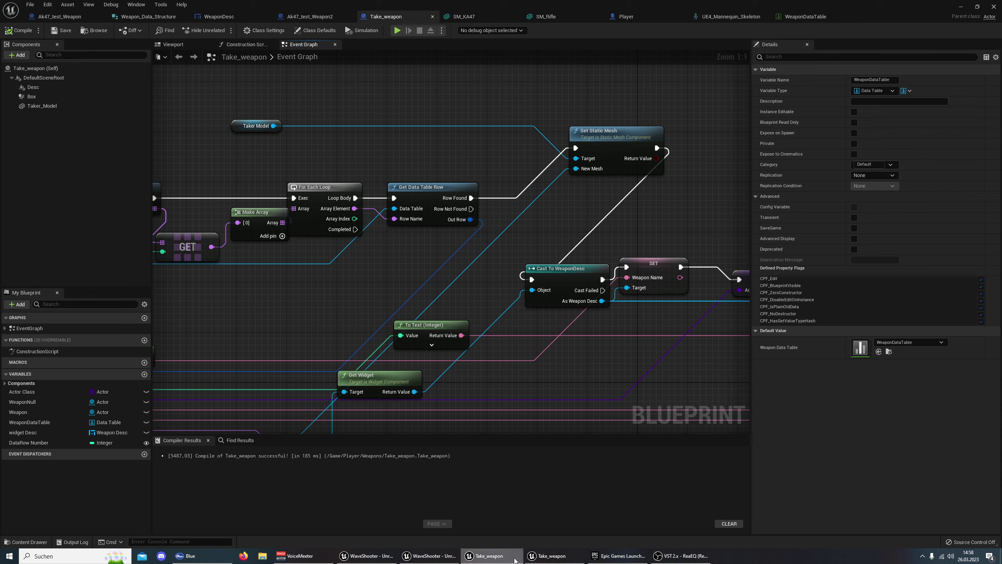
right_drag(730, 398, 669, 385)
scroll(505, 328, down, 2)
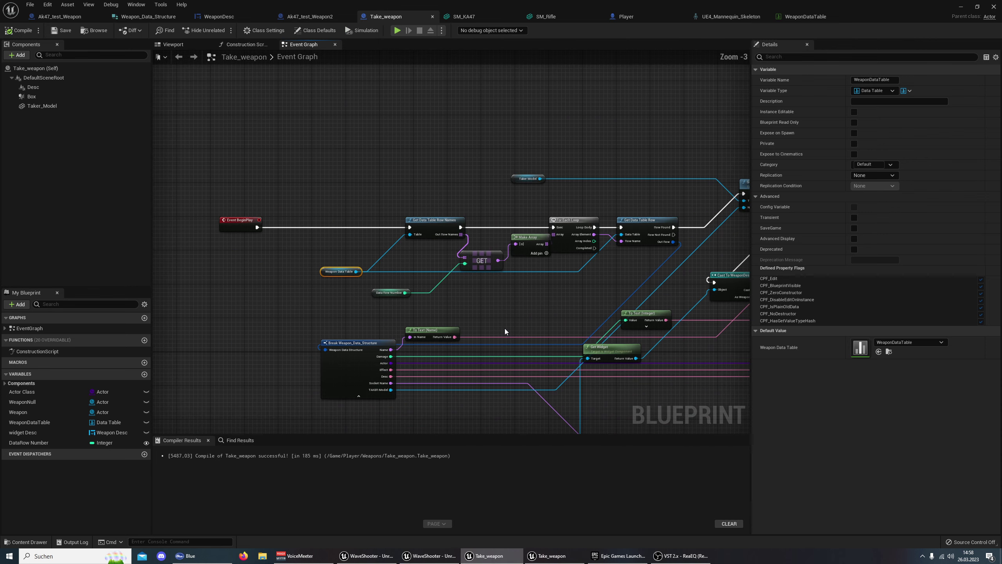
scroll(504, 328, down, 2)
right_drag(492, 326, 280, 328)
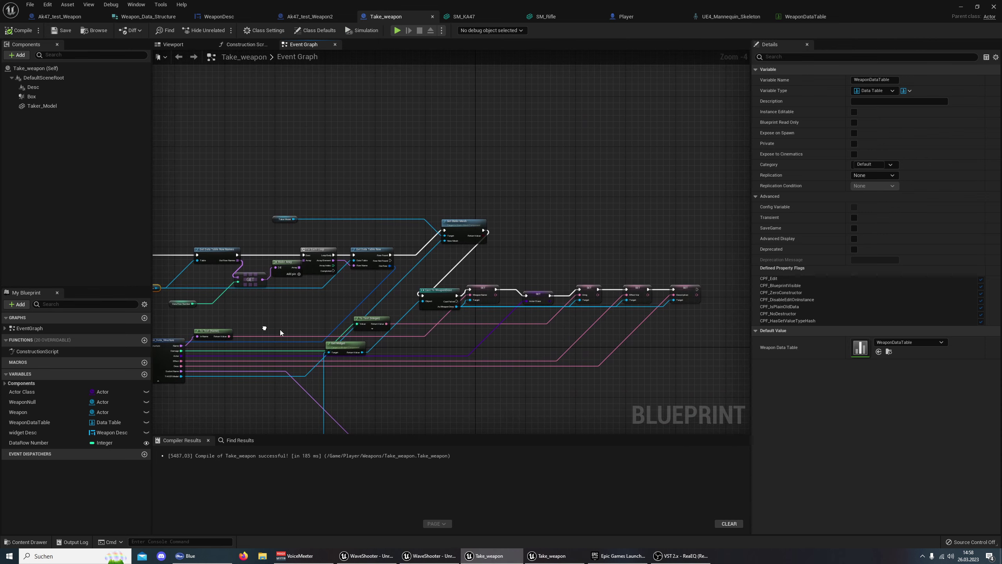
scroll(395, 344, up, 3)
Back in the working Take_weapon, select the Desc widget component, then compile and save
mouse_move(556, 559)
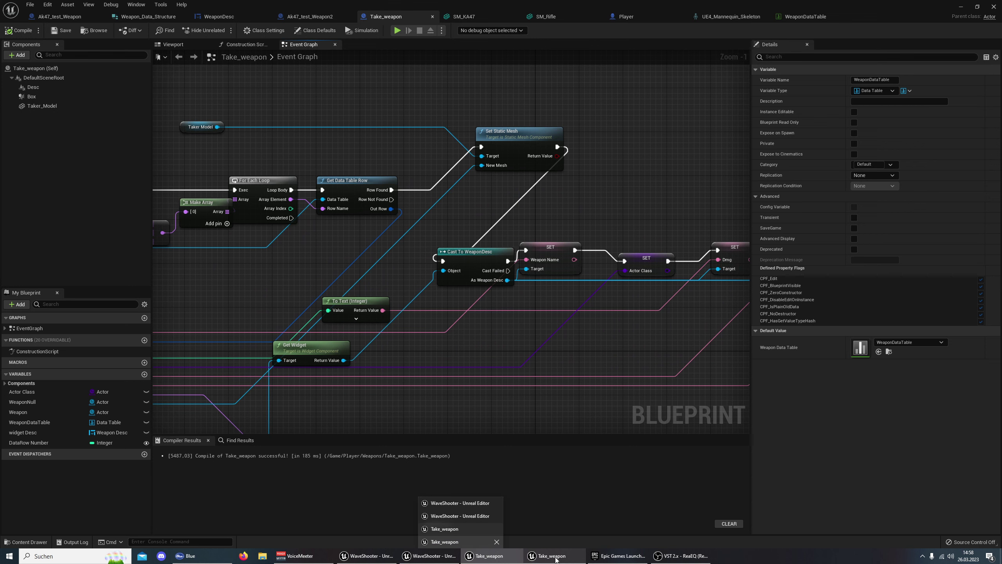
click(519, 533)
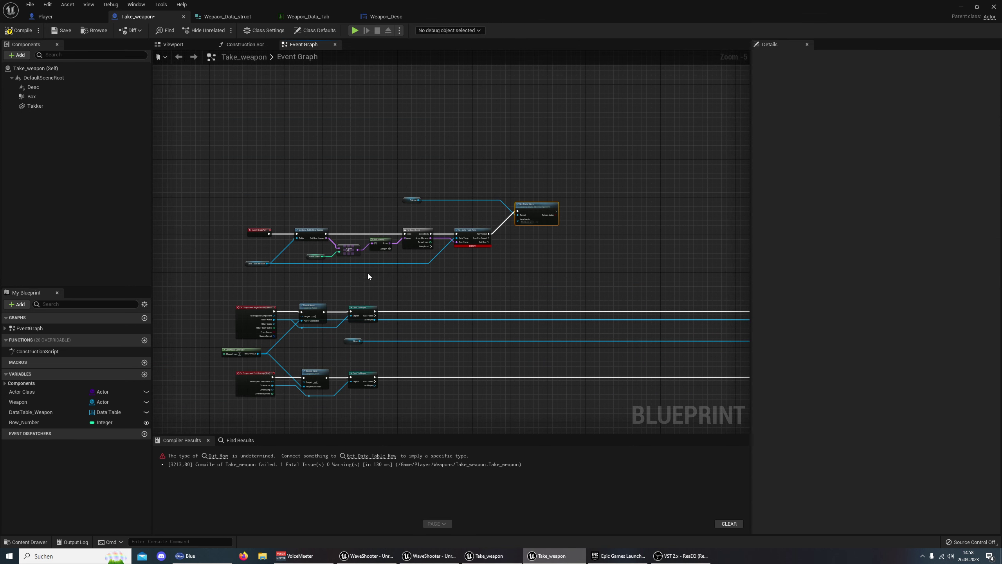
scroll(368, 306, up, 1)
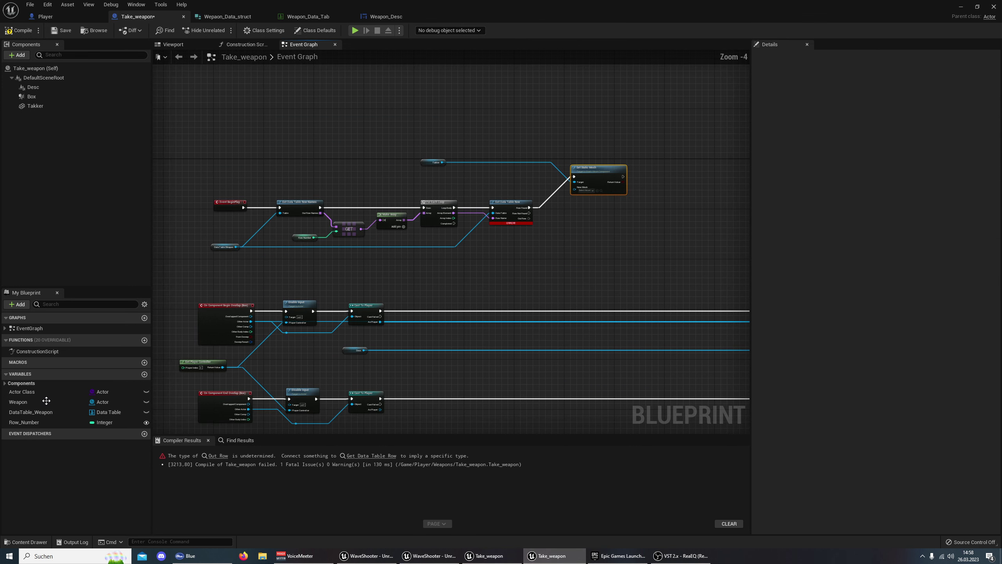
scroll(364, 303, up, 2)
click(33, 87)
click(17, 30)
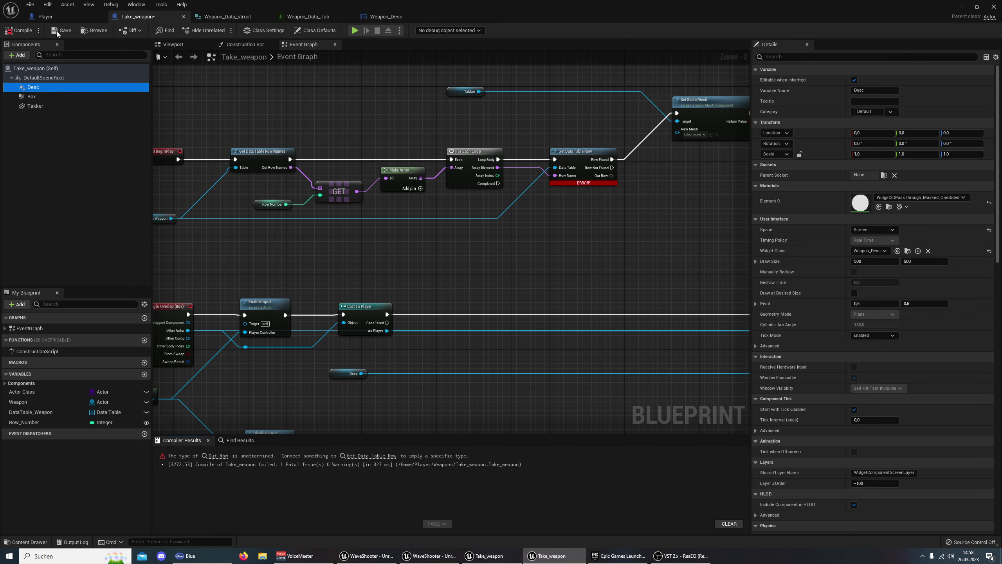
click(61, 30)
Check the reference editor once more and return to the working Take_weapon editor
scroll(431, 239, up, 1)
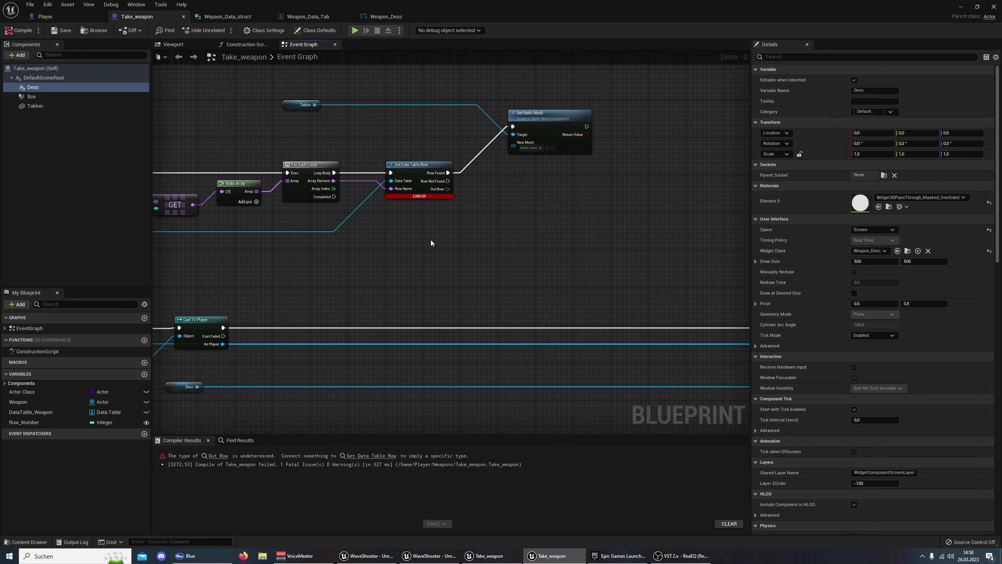
scroll(430, 240, up, 1)
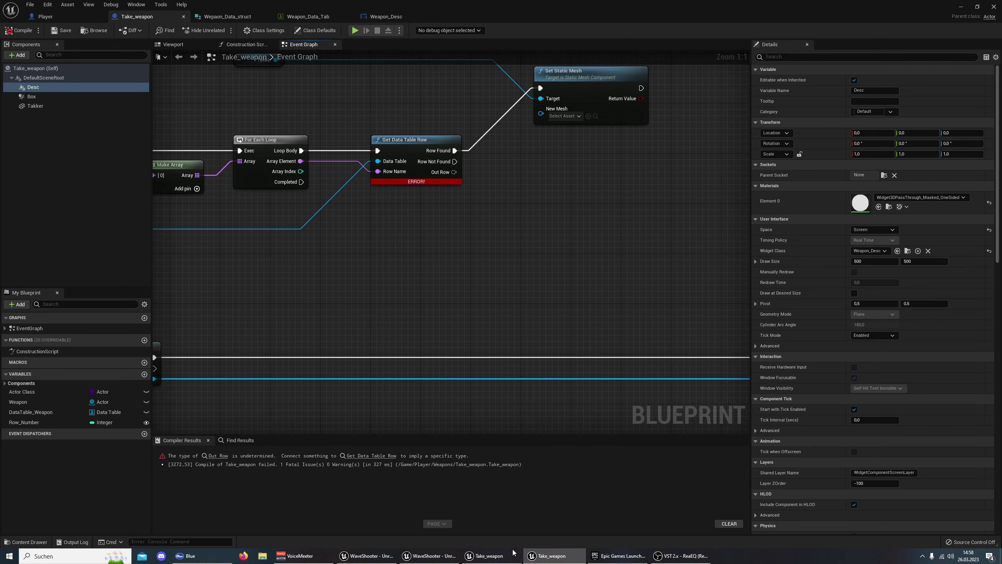
click(556, 559)
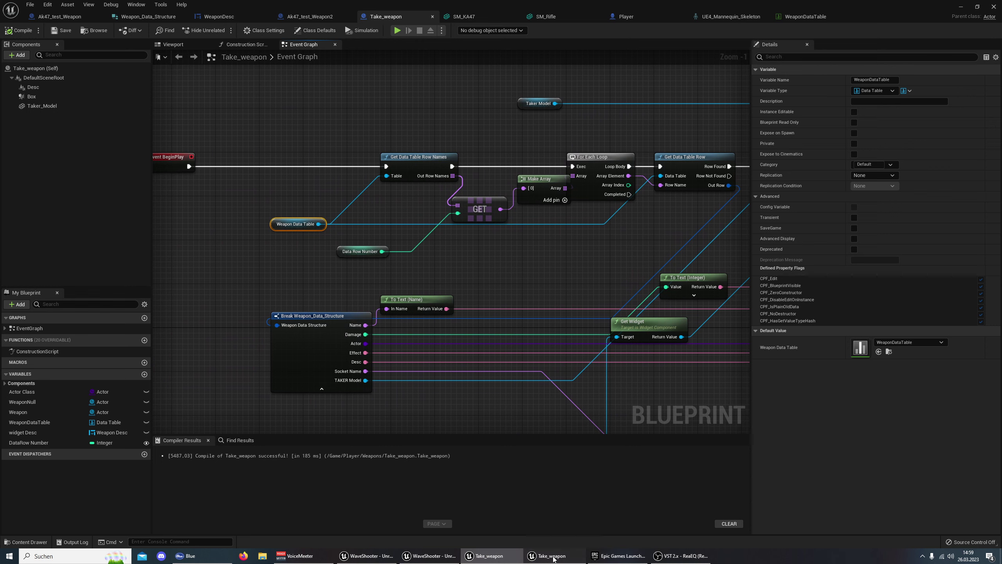
click(526, 557)
Feed Out Row into a Break Weapon_Data_struct node, expand all its pins, and compile
drag(454, 171, 377, 224)
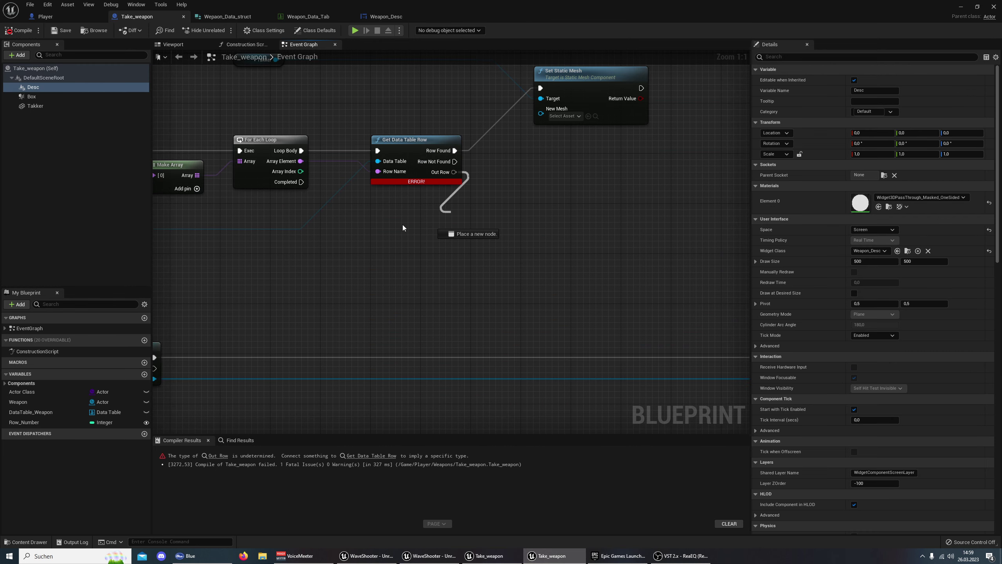
text(brea)
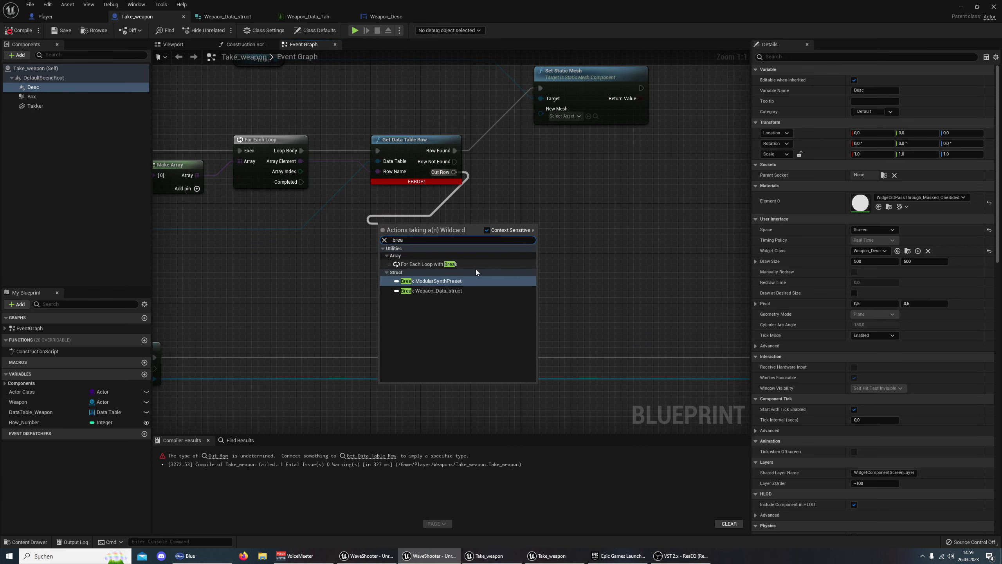
click(463, 290)
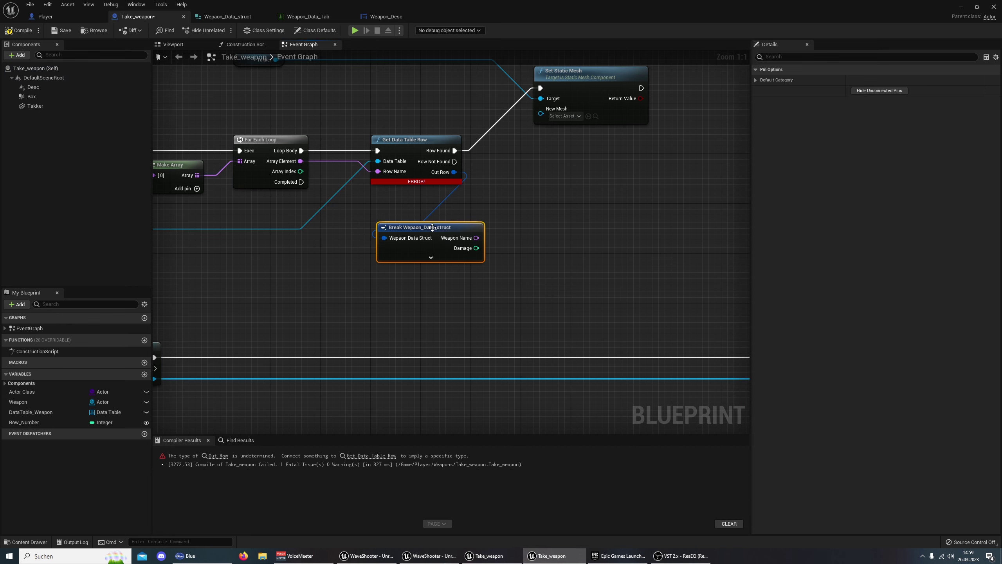
drag(433, 229, 420, 200)
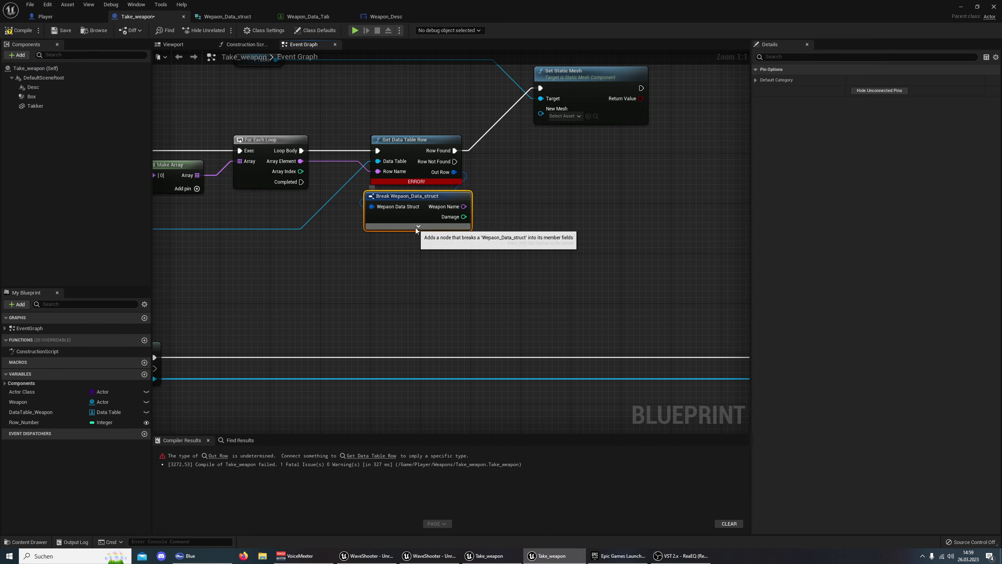
click(418, 225)
click(34, 35)
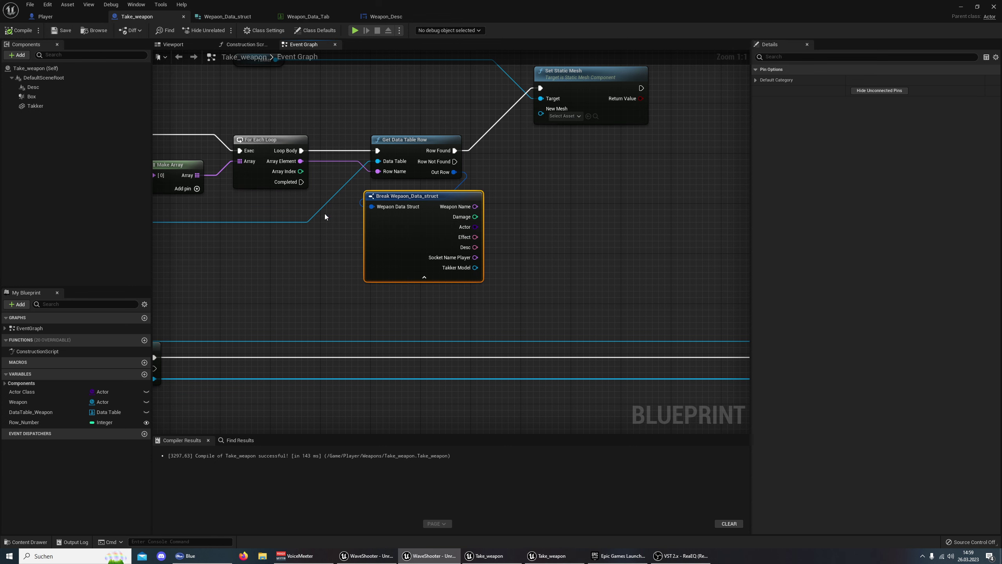
mouse_move(449, 236)
right_down()
mouse_move(429, 257)
mouse_move(354, 242)
right_up()
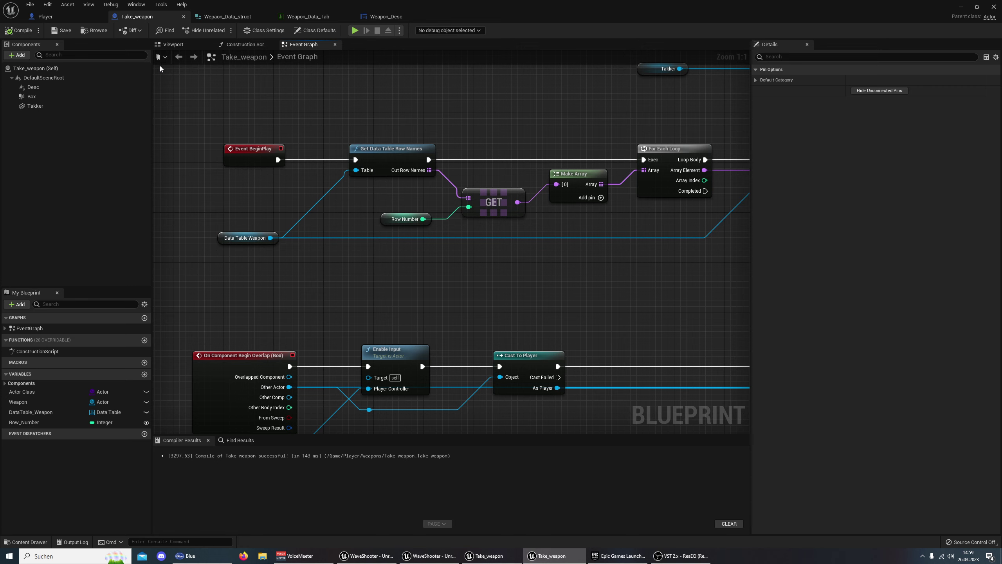
Review the Weapon_Data_struct, Weapon_Data_Tab and Weapon_Desc tabs, then return to Take_weapon
click(308, 16)
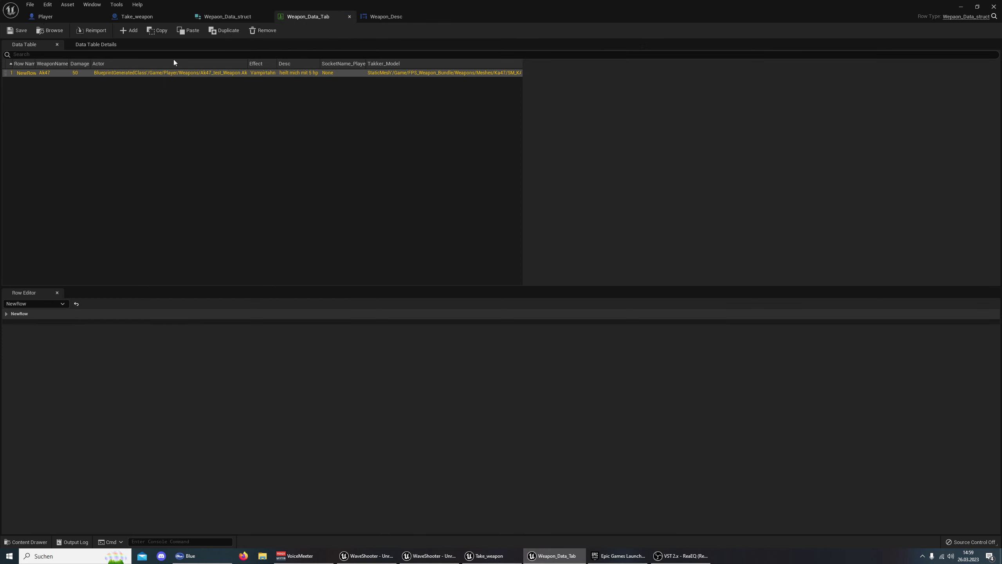
click(242, 18)
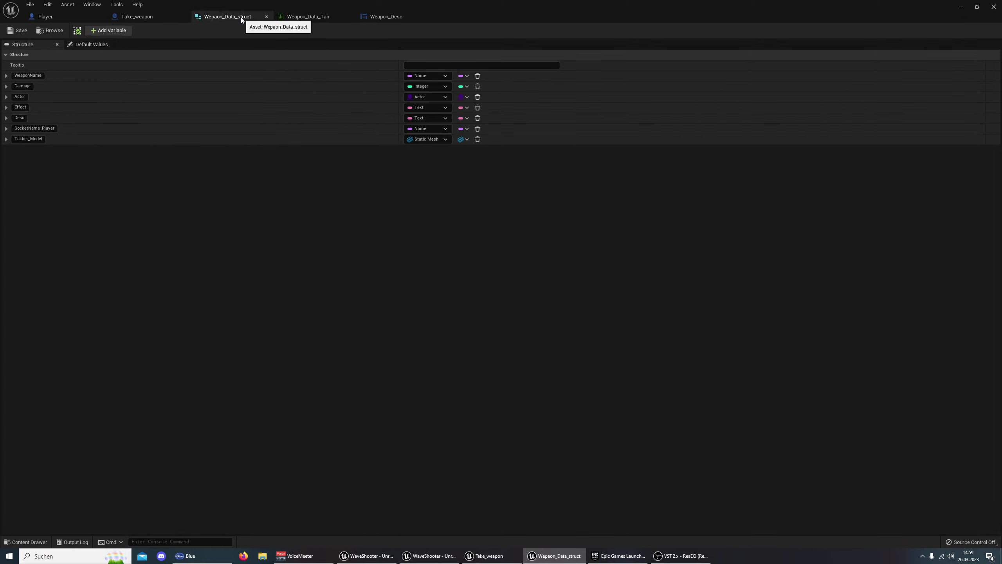
click(306, 16)
click(383, 16)
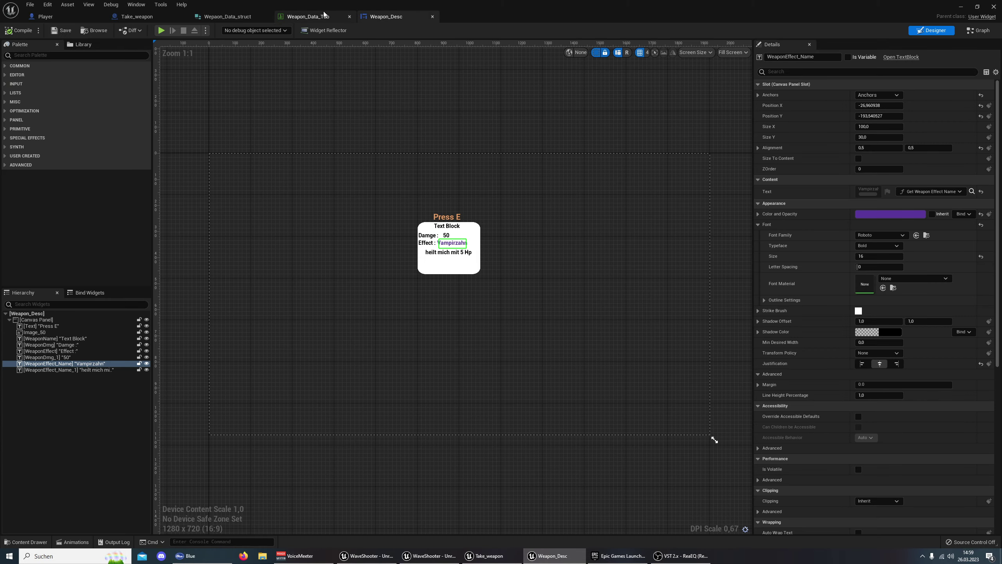
click(136, 16)
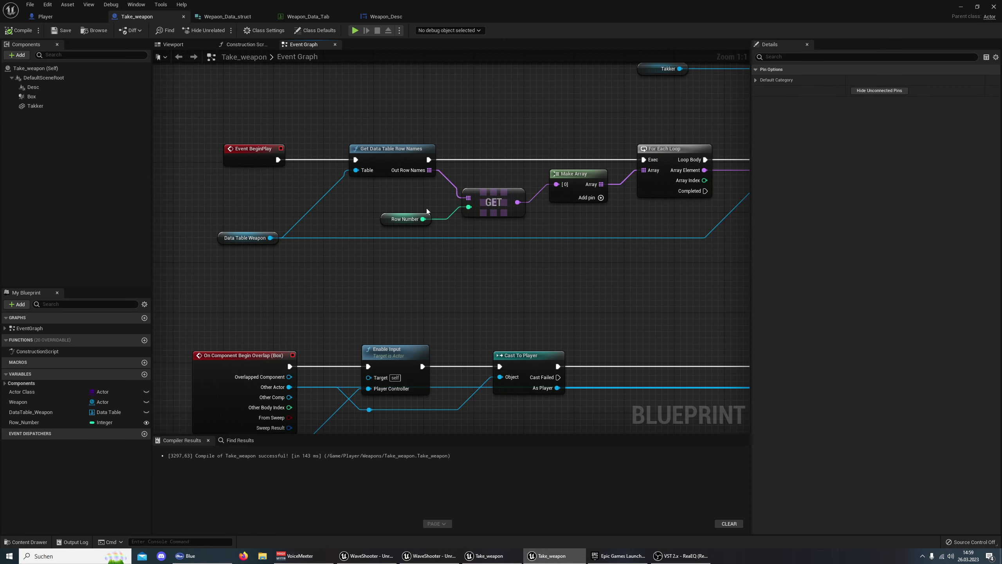
Inspect Row Number, Get Data Table Row, the break node and Set Static Mesh in the graph
click(389, 220)
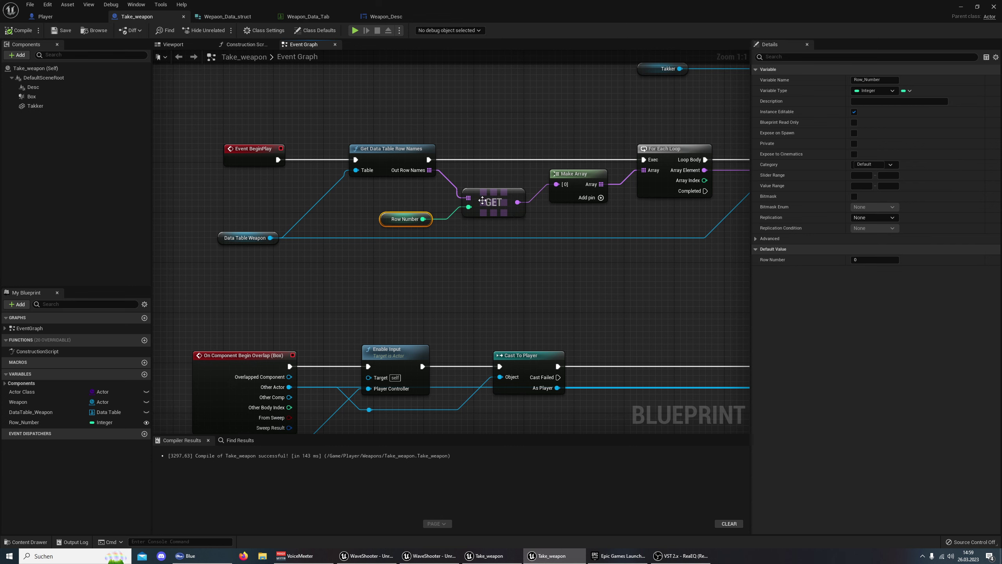
right_drag(482, 200, 398, 222)
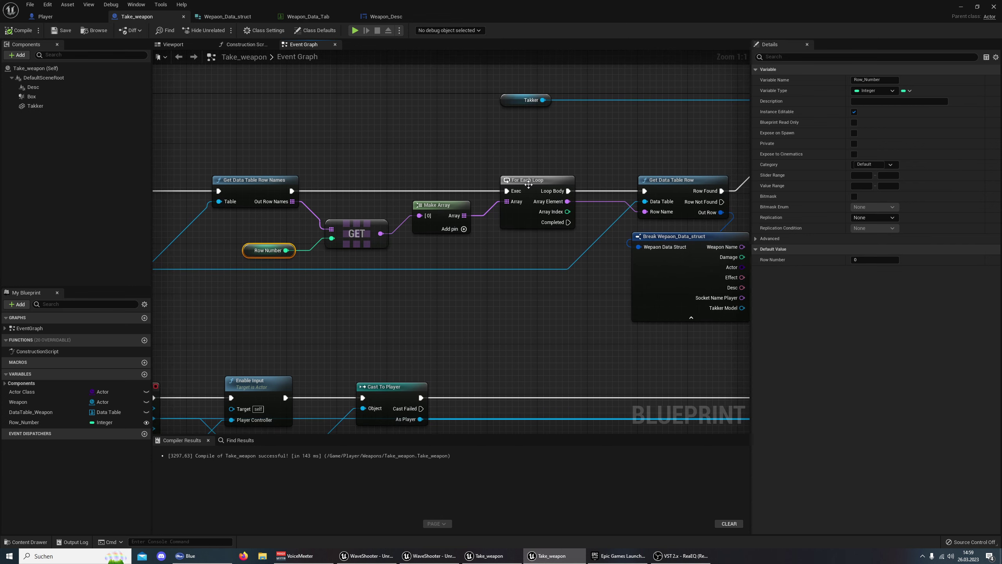
right_drag(553, 285, 425, 295)
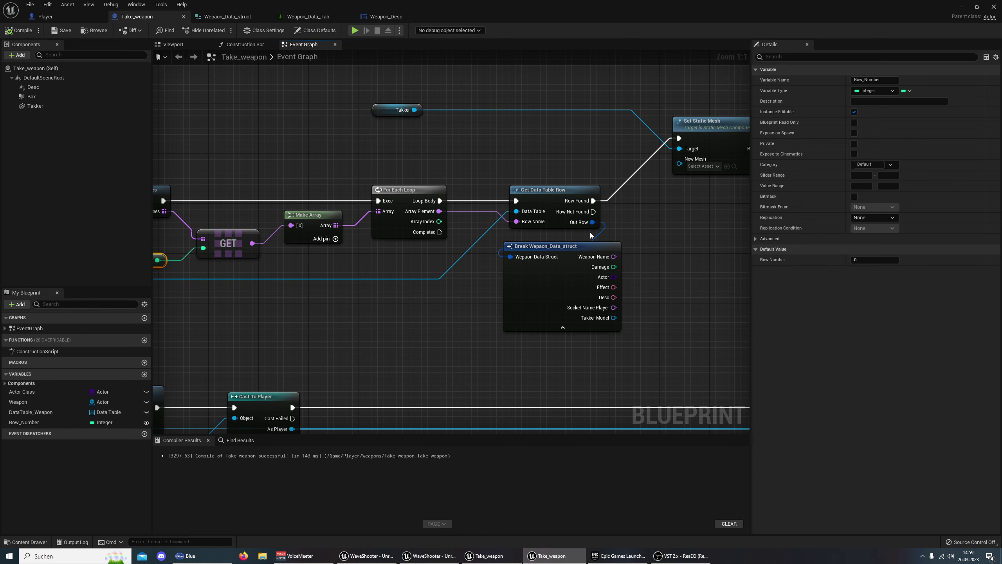
right_drag(573, 371, 461, 377)
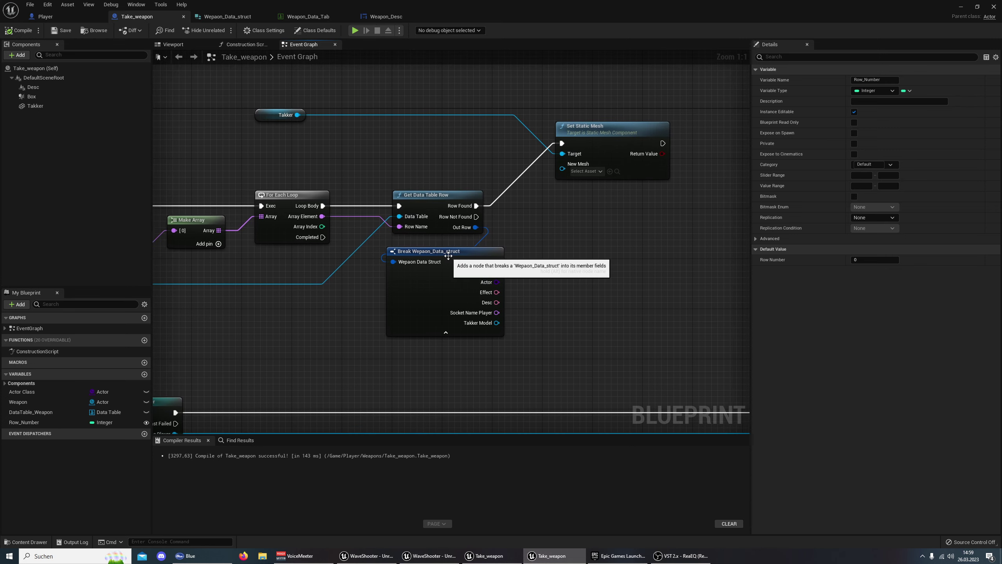
drag(489, 247, 482, 240)
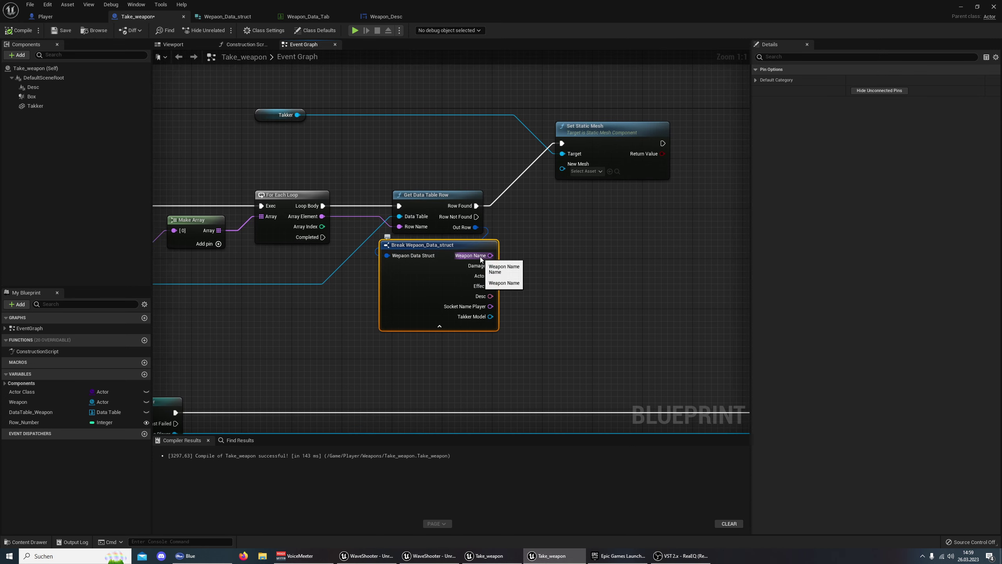
Check the struct fields, expand NewRow in Weapon_Data_Tab, then bring up the Player blueprint
click(227, 16)
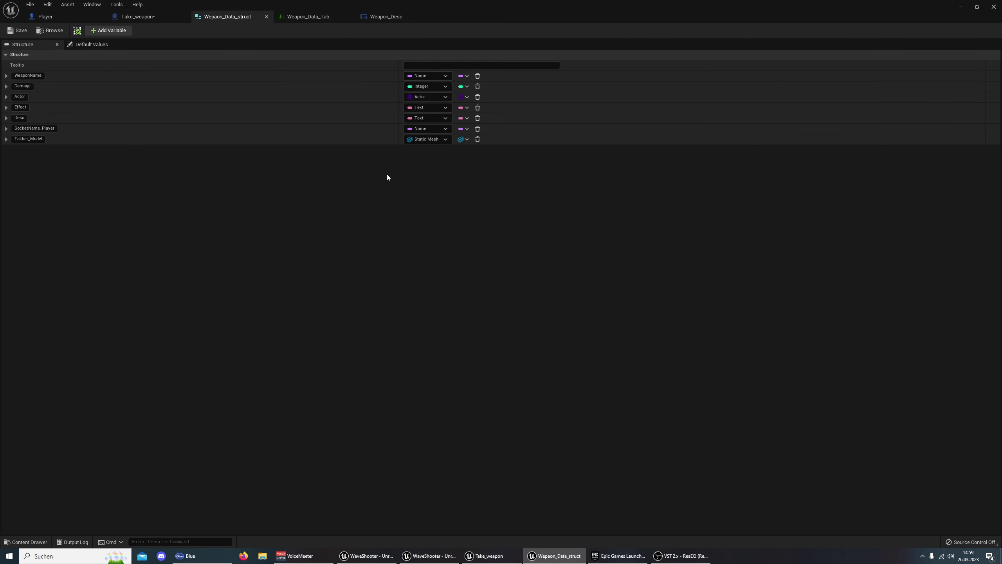
click(312, 16)
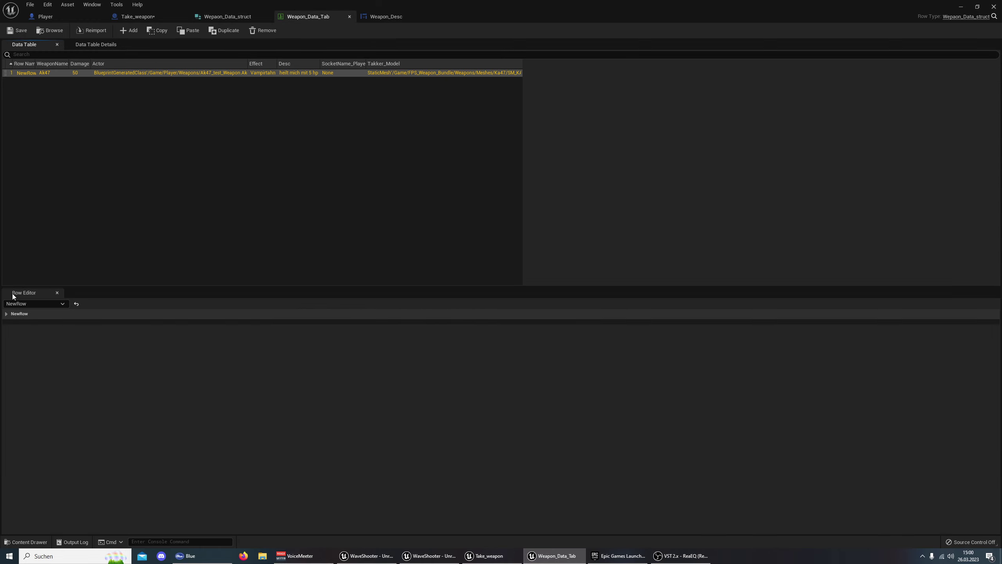
click(6, 313)
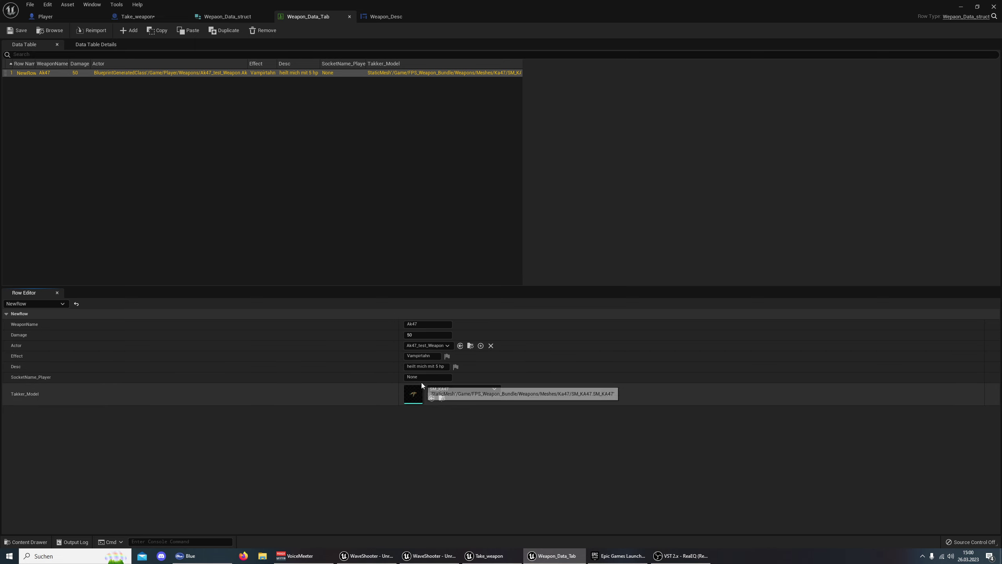
click(83, 16)
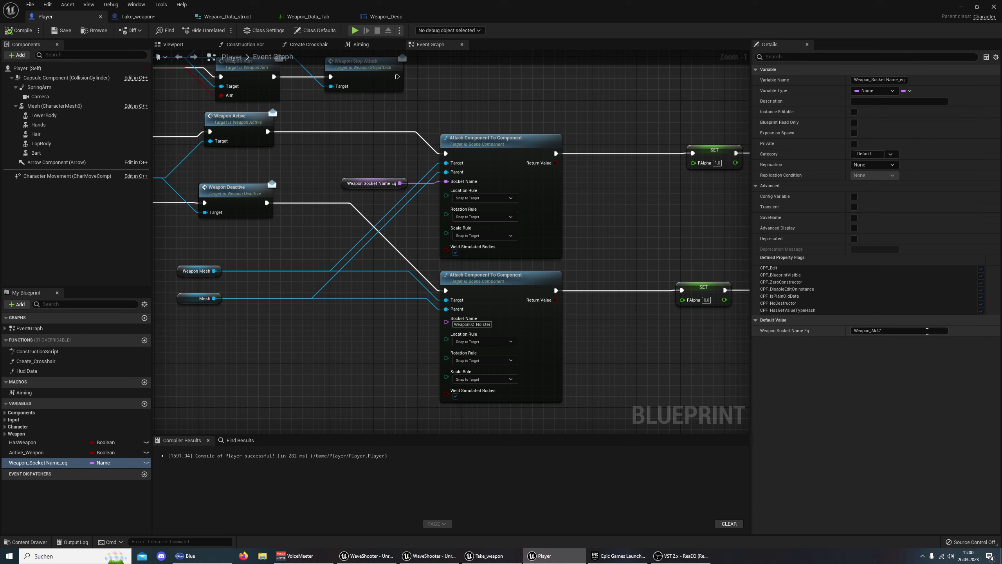
Copy Weapon_Ak47 from the Player variable into NewRow's SocketName_Player and save Weapon_Data_Tab
click(904, 330)
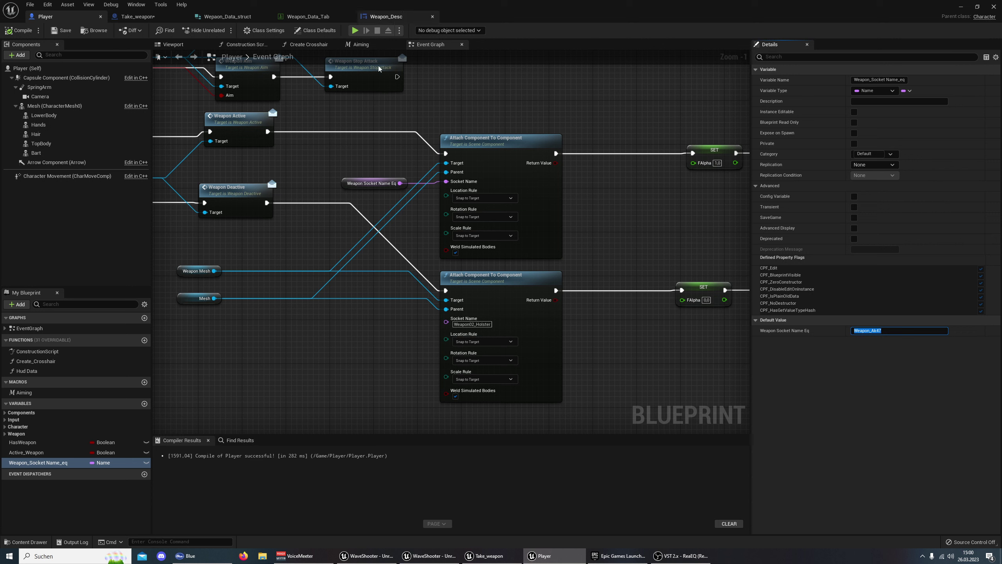
click(308, 16)
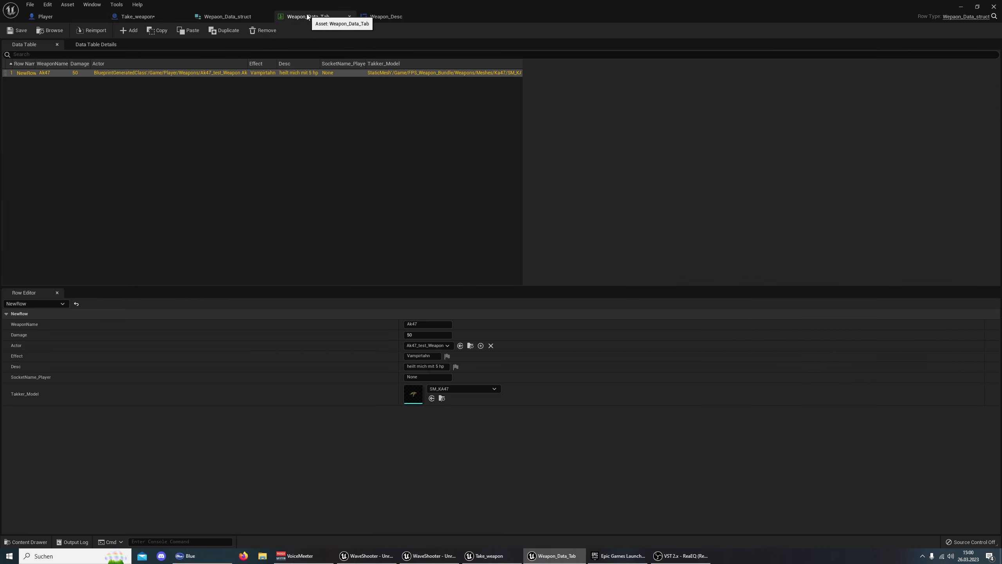
click(410, 373)
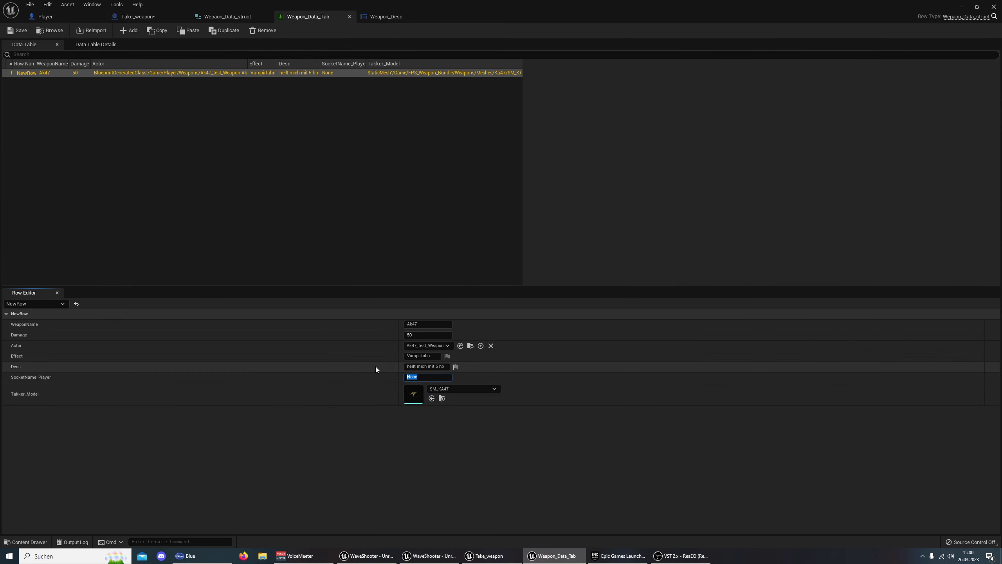
text(Weapon_Ak47)
key(Return)
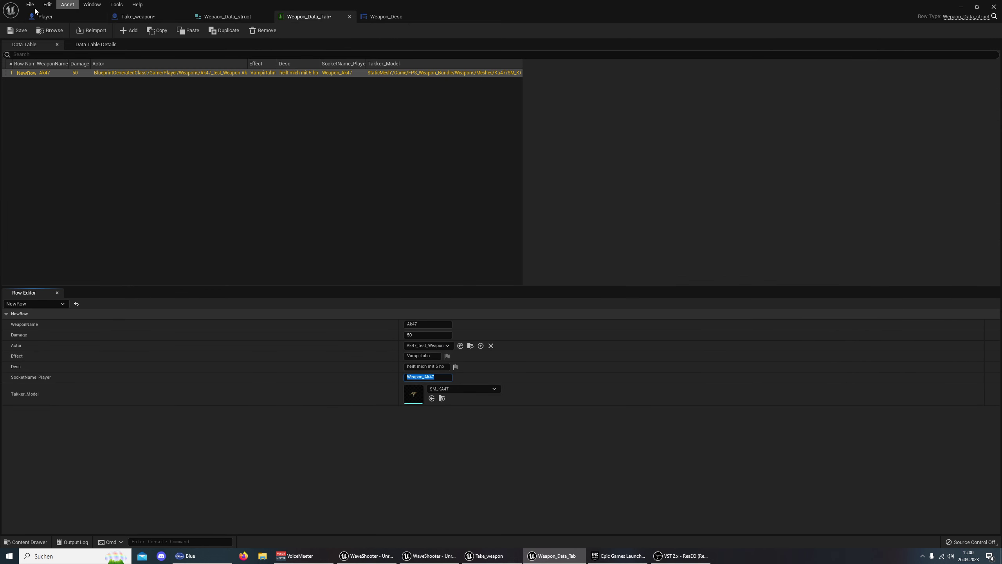
click(18, 31)
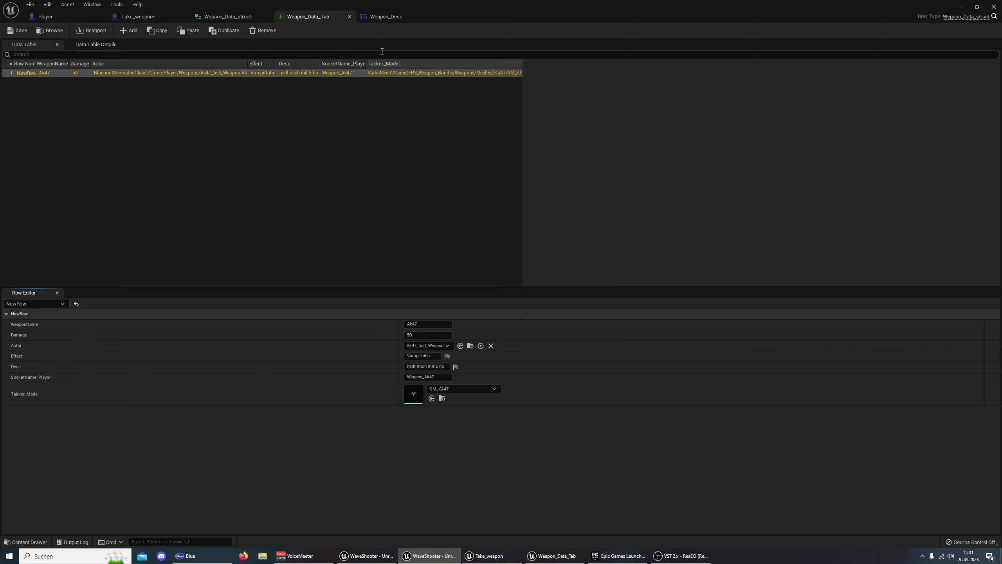
Close Weapon_Desc, wire Takker Model into Set Static Mesh's New Mesh, and compile Take_weapon
click(371, 15)
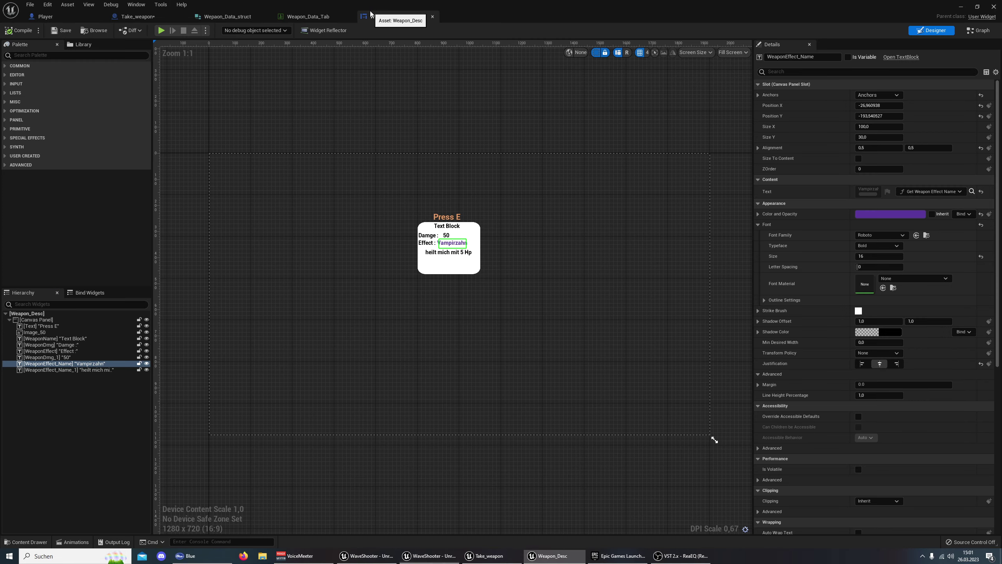
click(433, 18)
click(135, 16)
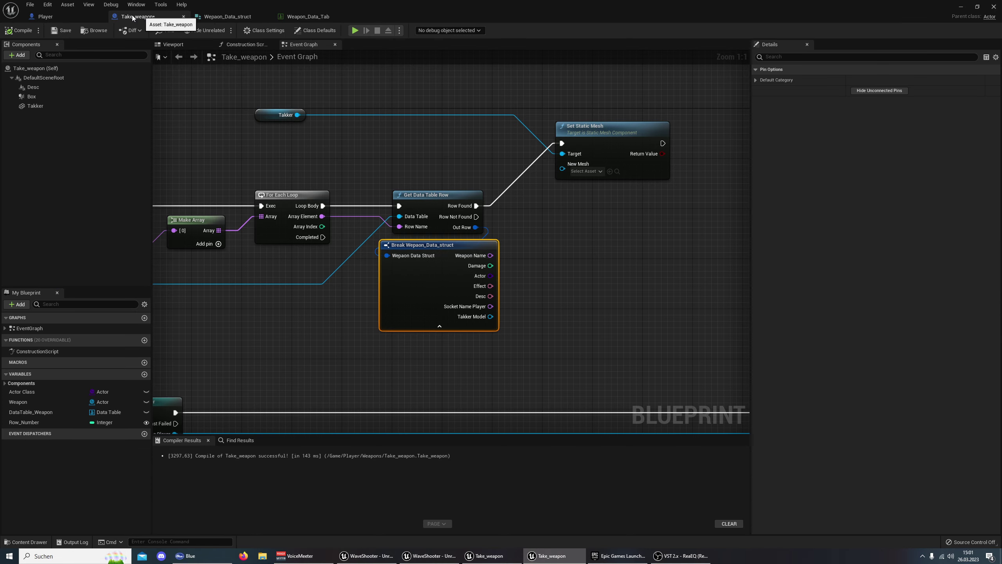
mouse_move(567, 274)
right_down()
mouse_move(445, 275)
mouse_move(541, 282)
right_up()
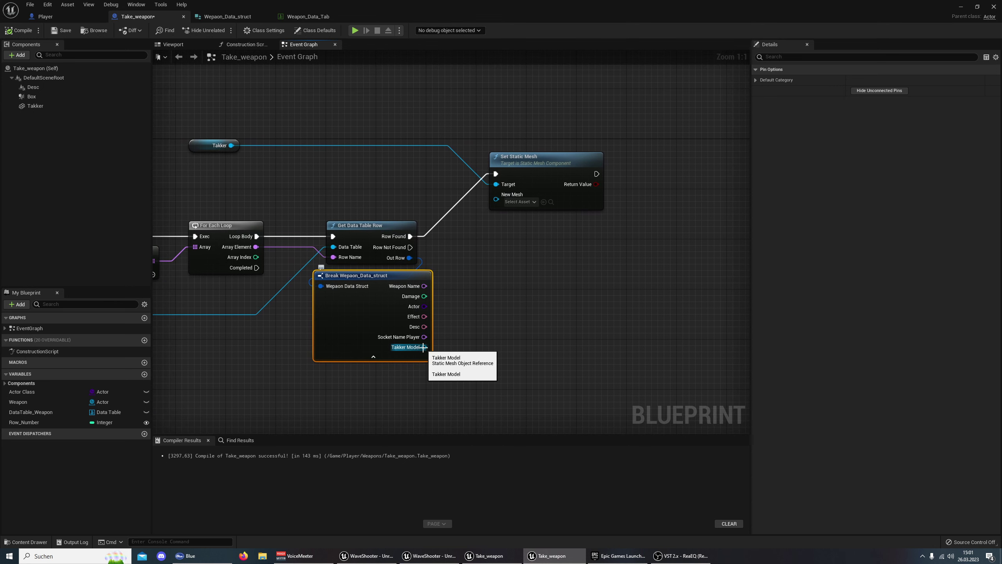
drag(422, 346, 496, 196)
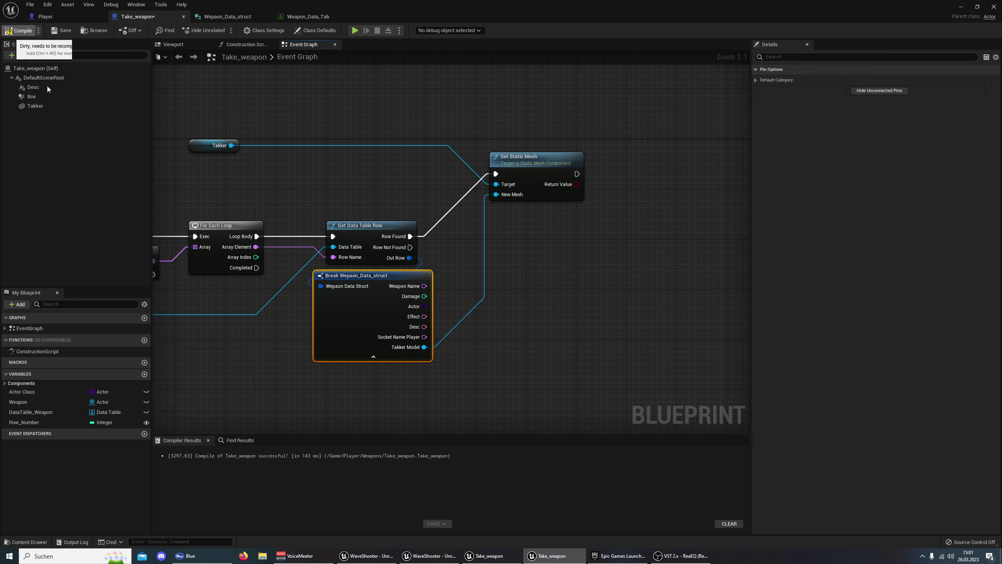
click(18, 30)
Clear the Takker component's default Static Mesh to None, then compile and save
click(35, 106)
click(197, 145)
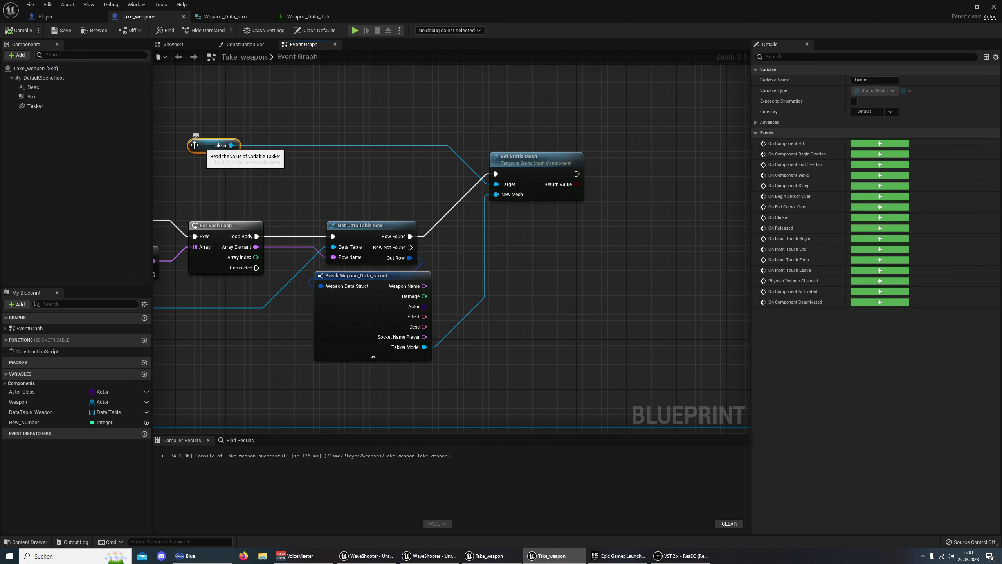
click(37, 105)
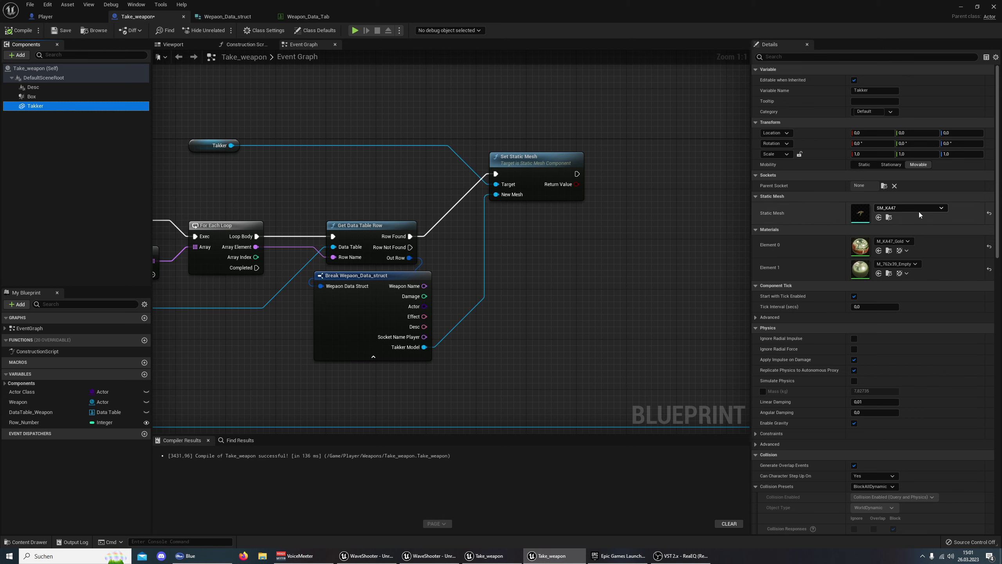
click(892, 208)
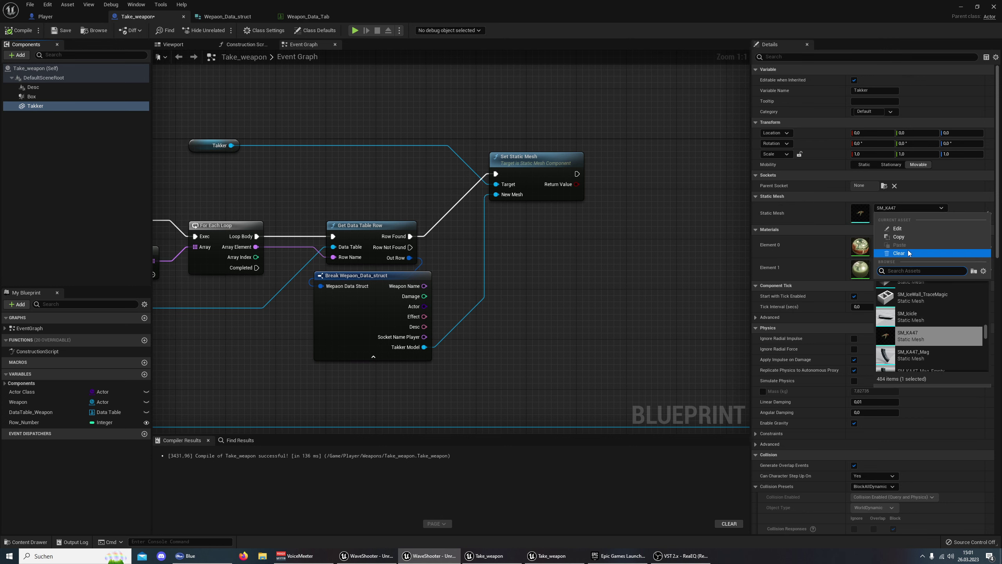
click(717, 224)
click(18, 31)
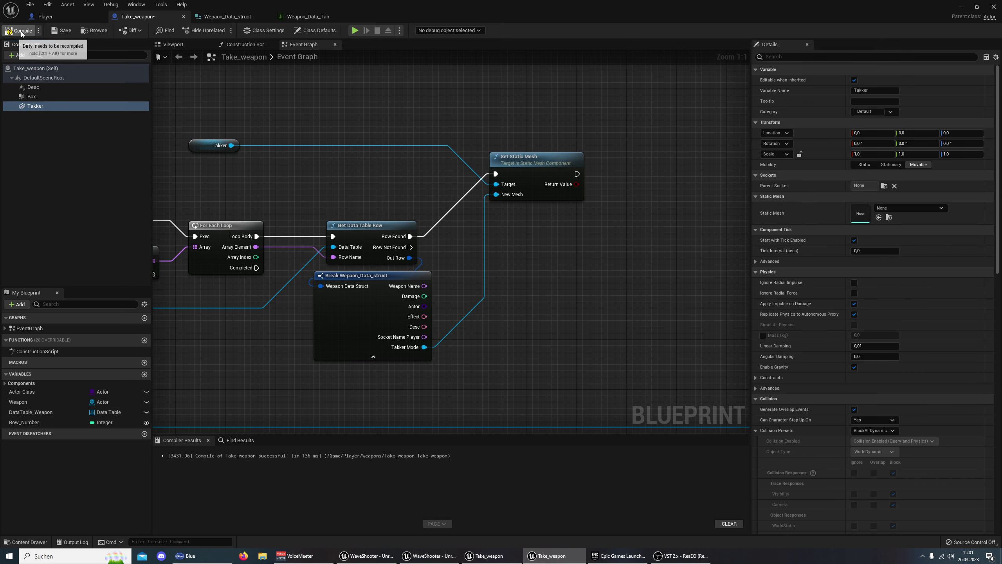
click(61, 31)
Hide the blueprint editor and frame the training dummies in the level view
click(959, 7)
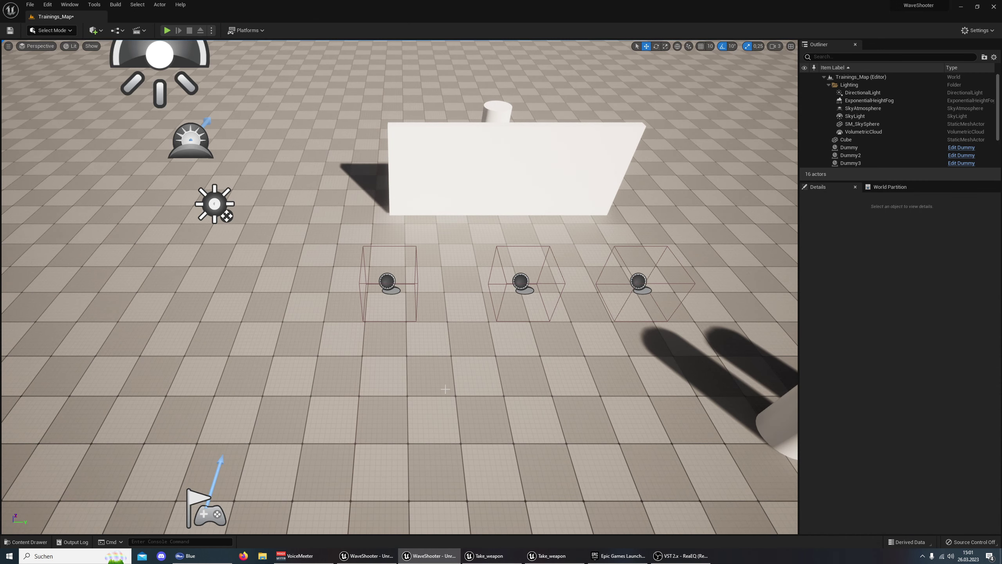
right_drag(400, 267, 381, 175)
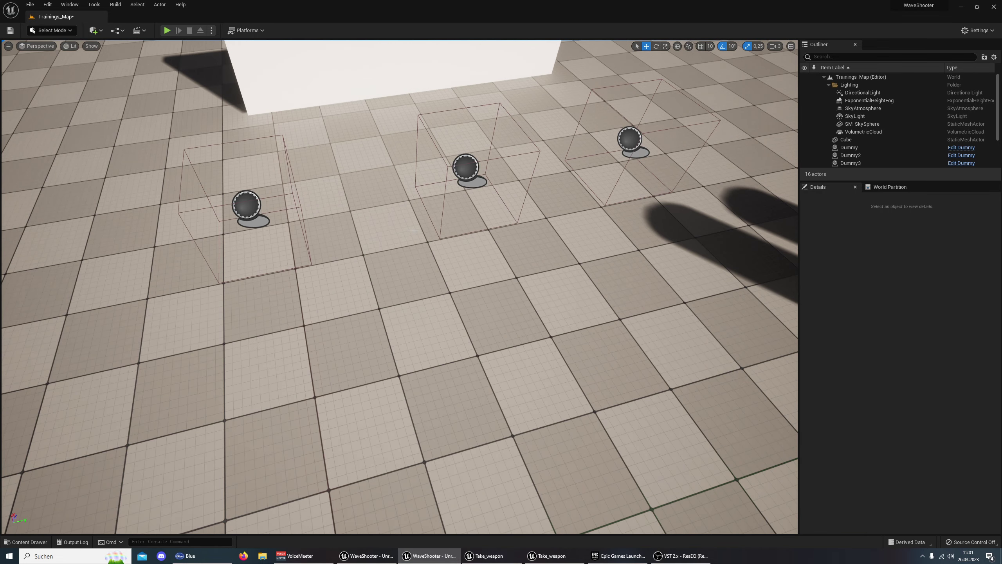
right_drag(297, 229, 297, 229)
click(297, 229)
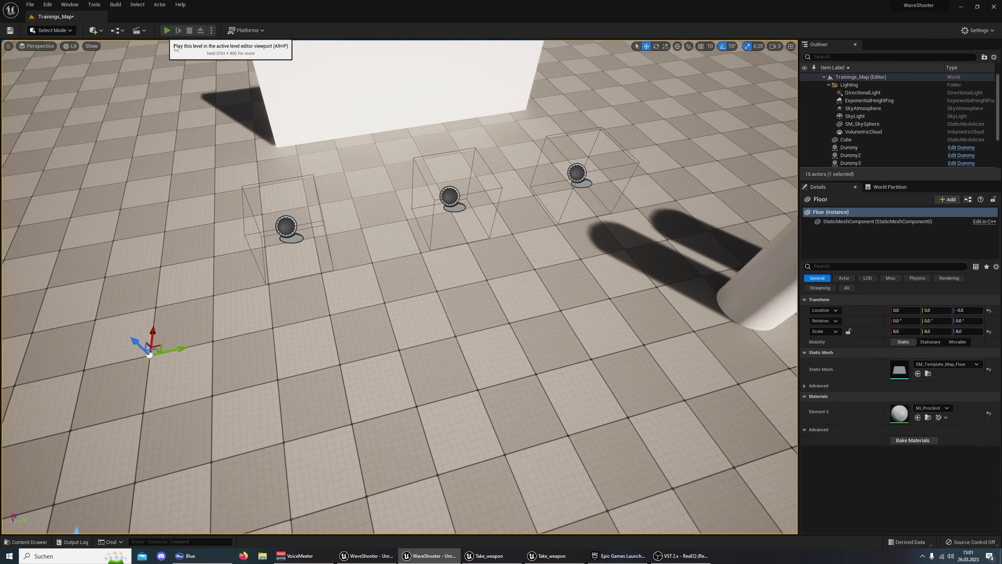
Play-test Trainings_Map, walk up to the weapon pickups, then stop the session
click(166, 31)
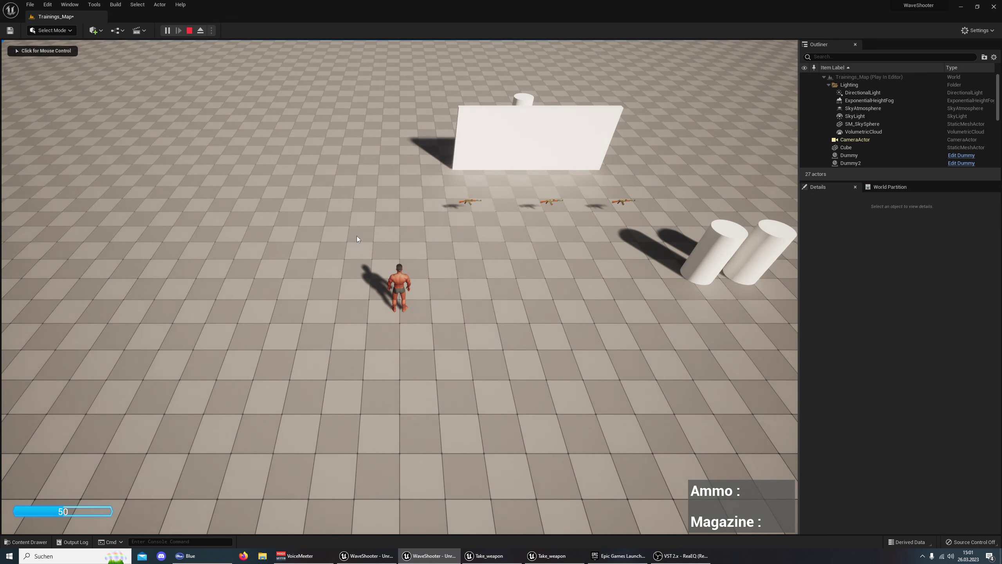
click(357, 236)
key(w)
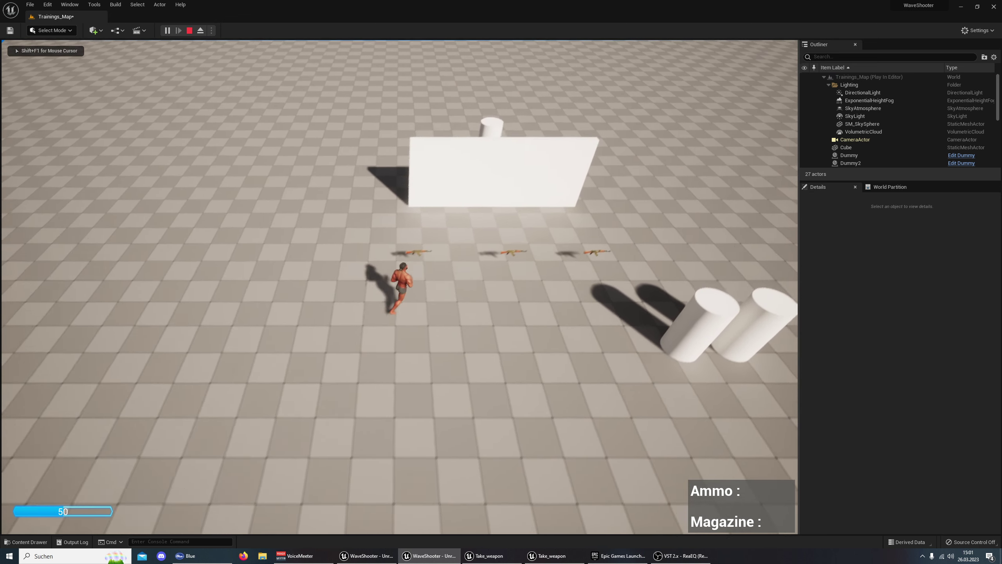
key(Escape)
click(478, 337)
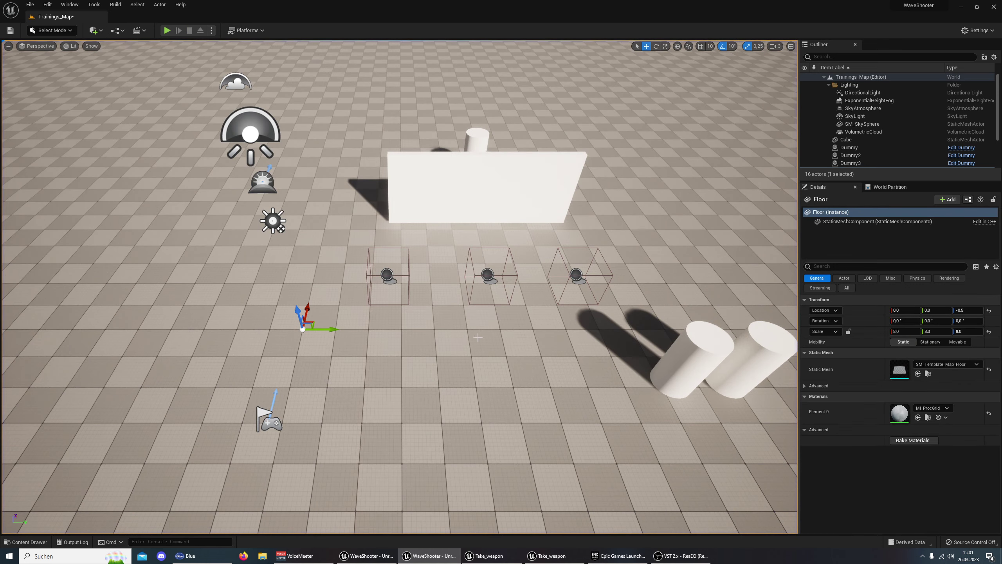
Pan across the reference graph's widget-setting nodes, then return to the project's Take_weapon graph
click(497, 557)
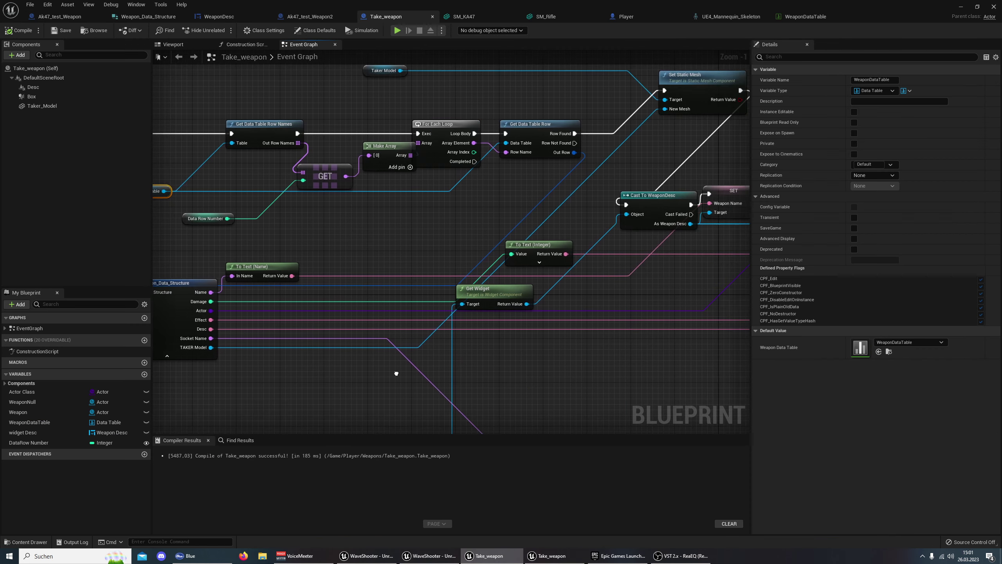
mouse_move(396, 373)
right_down()
mouse_move(526, 379)
mouse_move(201, 392)
right_up()
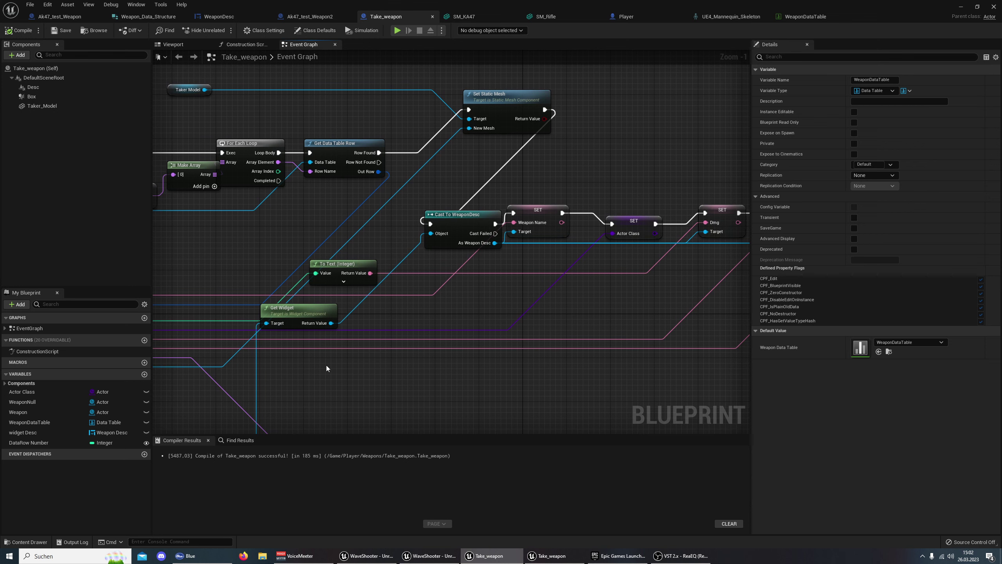
mouse_move(330, 365)
right_down()
mouse_move(373, 367)
mouse_move(577, 262)
mouse_move(593, 127)
mouse_move(543, 488)
right_up()
click(556, 552)
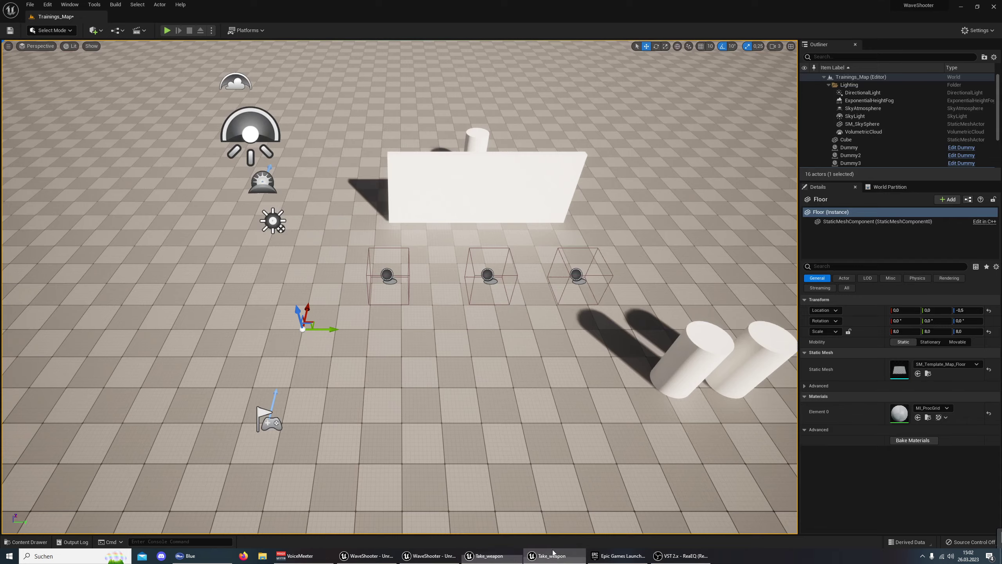
mouse_move(390, 383)
right_down()
mouse_move(500, 258)
mouse_move(459, 279)
right_up()
scroll(500, 257, down, 2)
Pull a wire from the Desc node, search 'get wi', and add a Get Widget node
scroll(497, 231, down, 1)
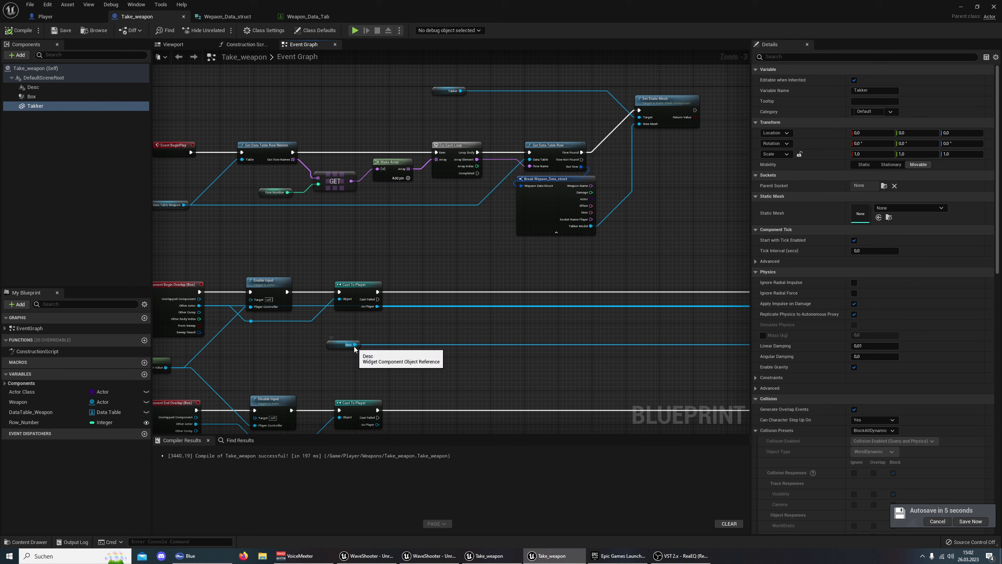
click(47, 89)
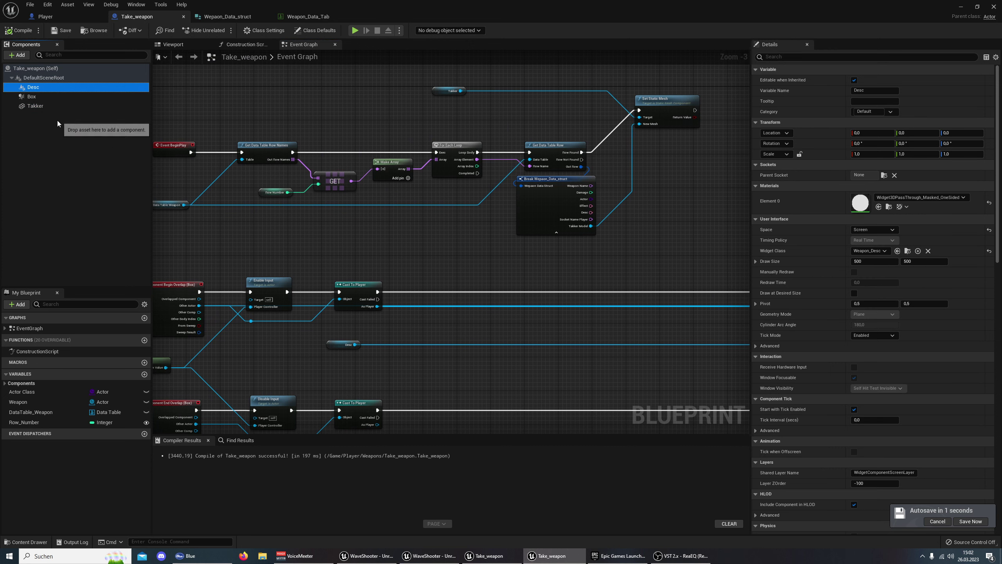
click(332, 344)
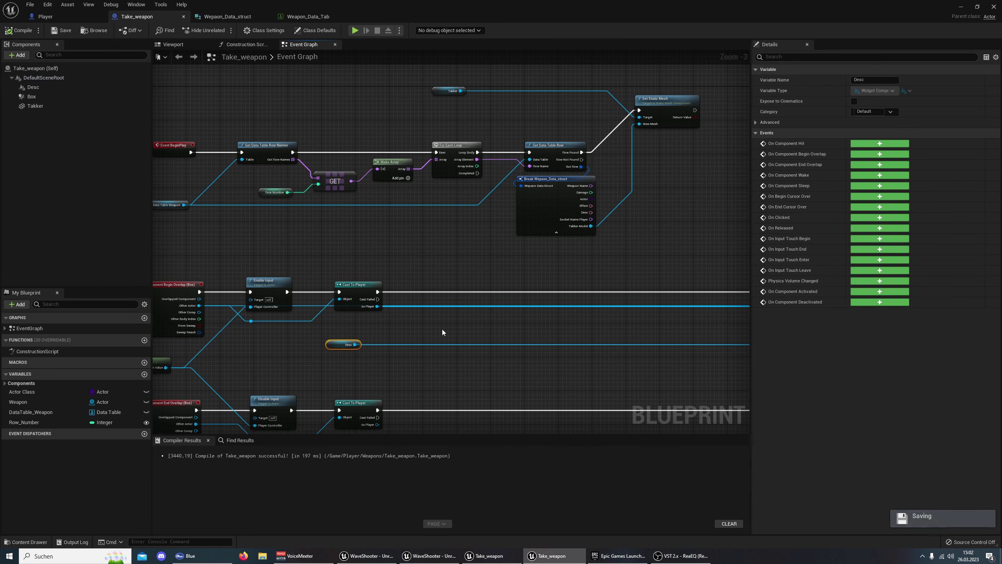
right_drag(412, 265, 327, 264)
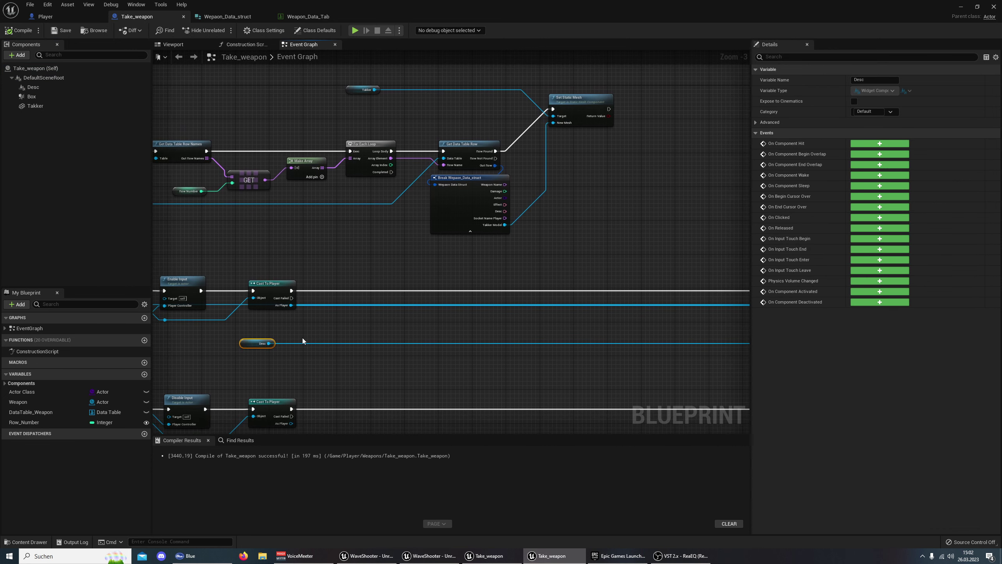
drag(270, 343, 482, 250)
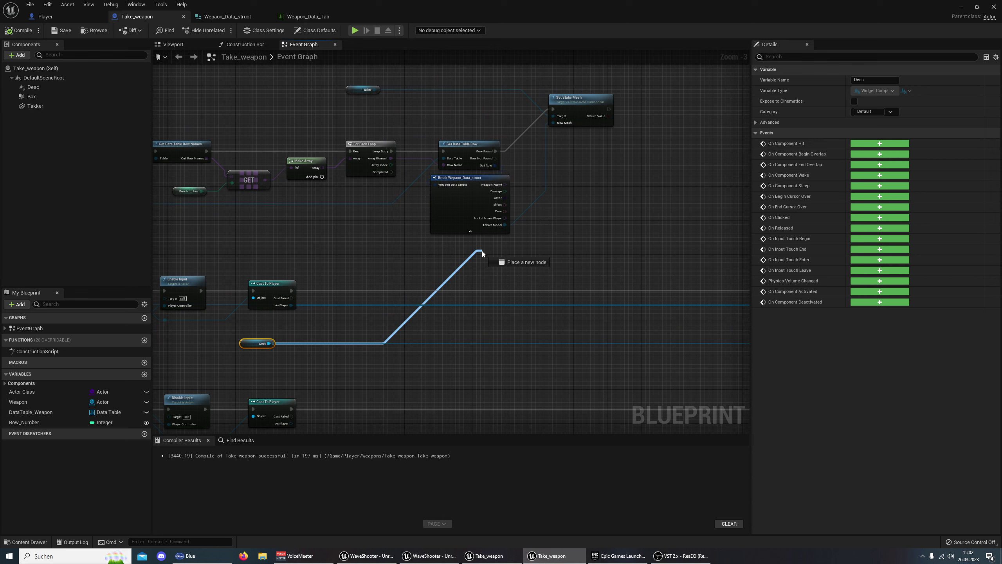
text(get wi)
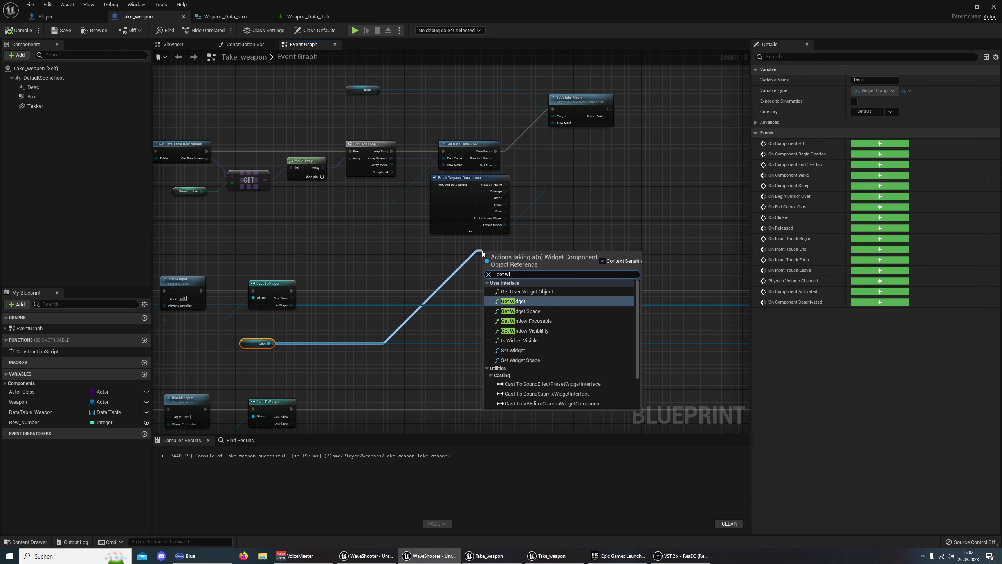
click(524, 301)
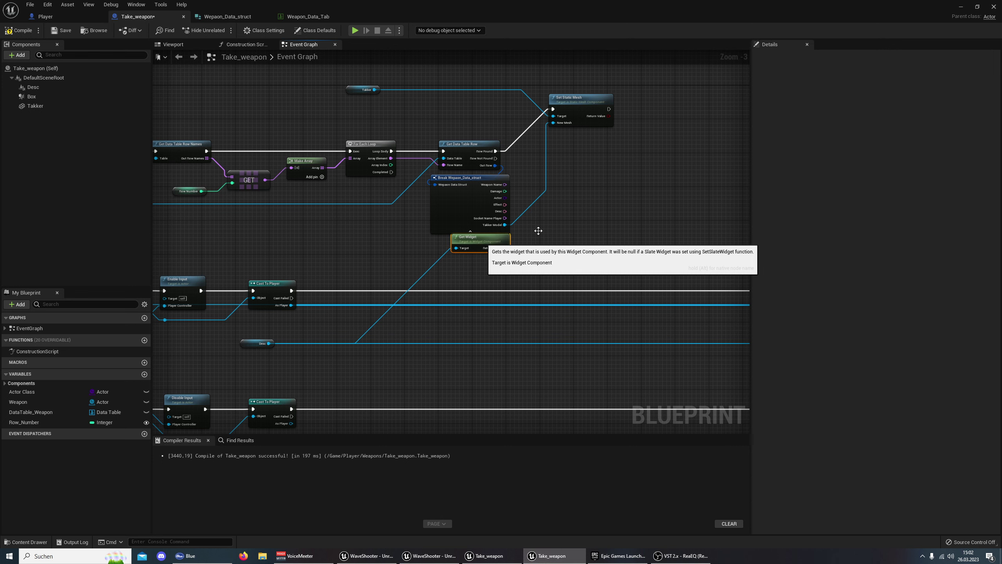
mouse_move(642, 185)
right_down()
mouse_move(493, 216)
mouse_move(440, 248)
right_up()
scroll(441, 248, up, 3)
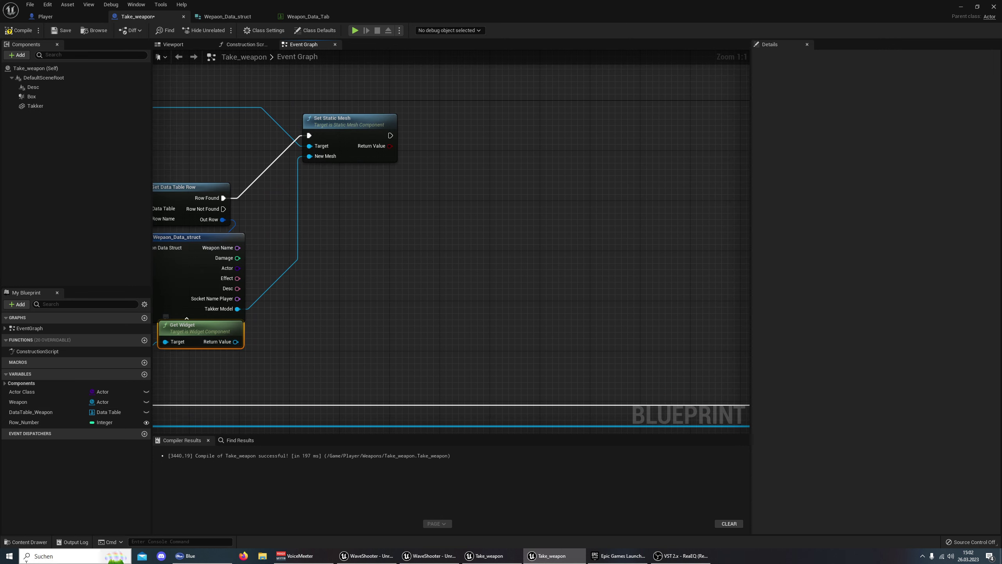
Cast Get Widget's Return Value to Weapon_Desc and run the cast after Set Static Mesh
click(24, 542)
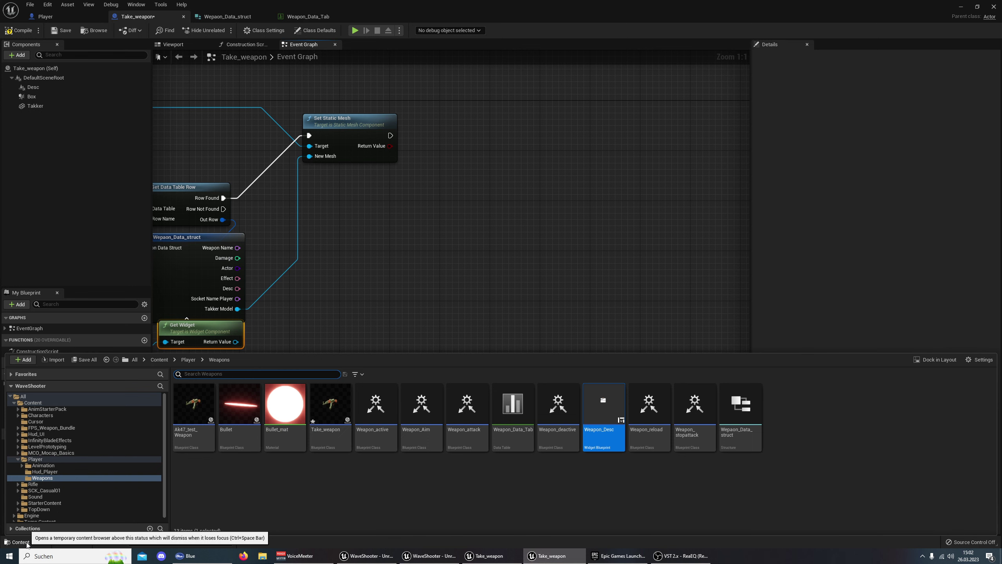
click(27, 543)
drag(236, 342, 442, 175)
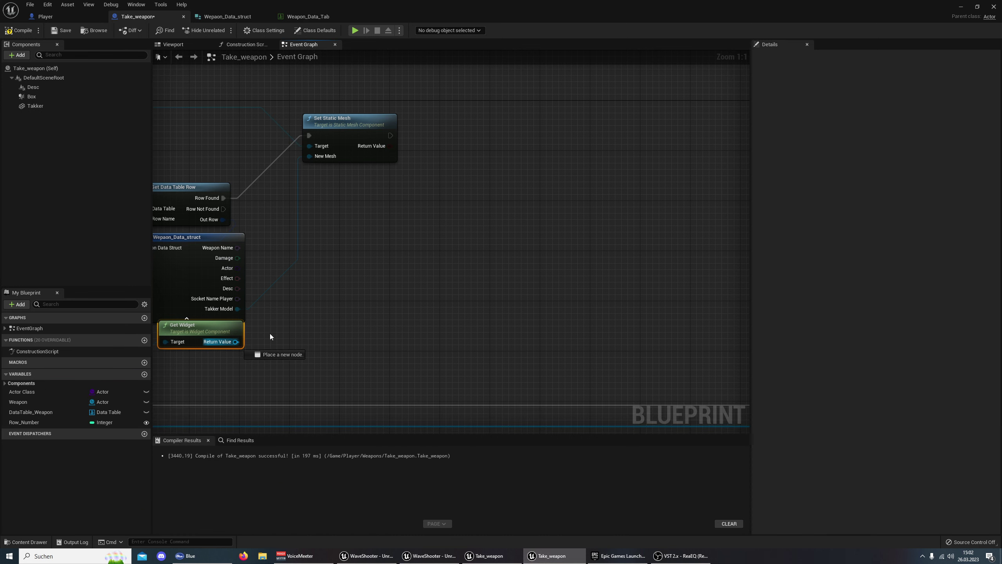
text(cst)
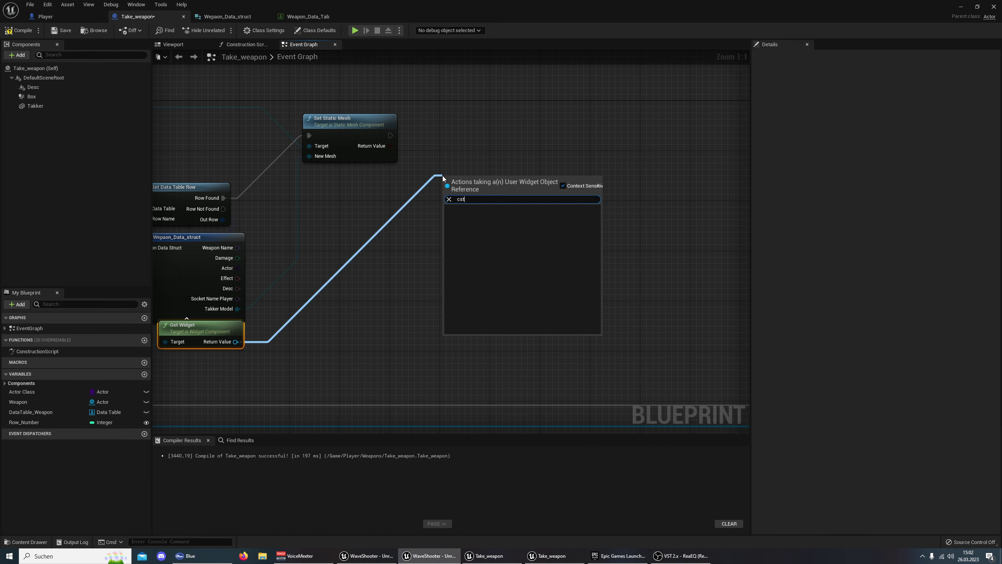
key(BackSpace)
key(BackSpace)
key(BackSpace)
text(ast t)
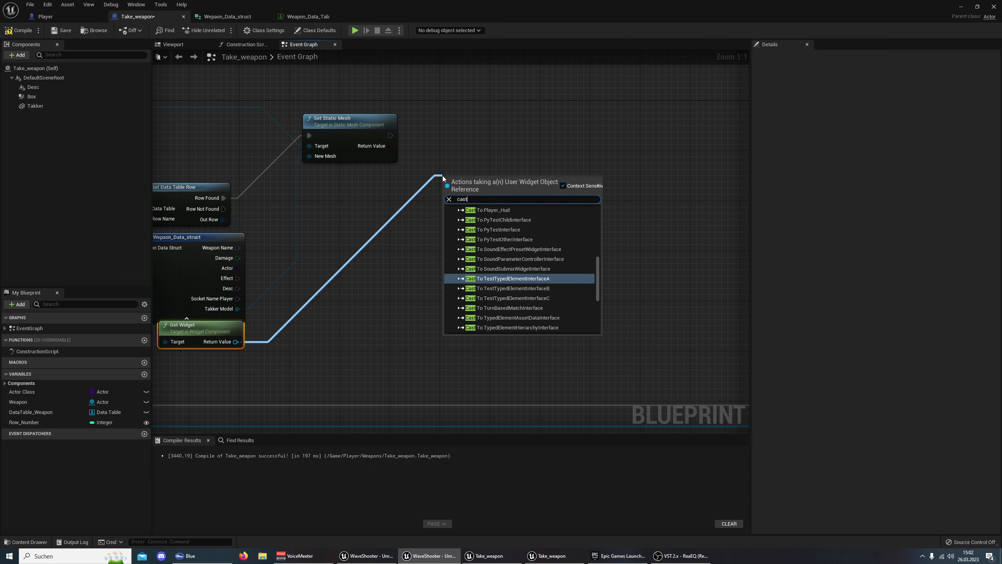
text(o wea)
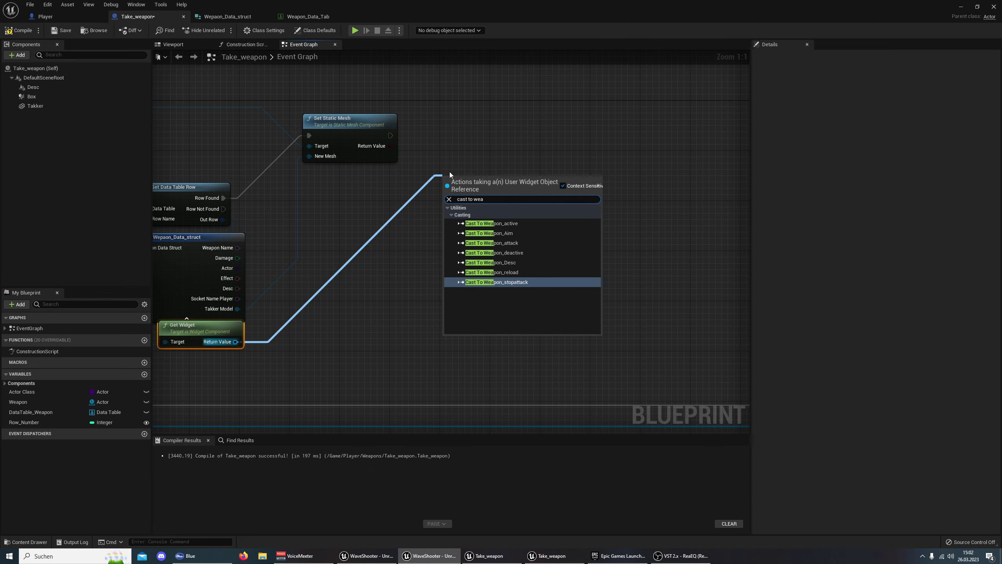
click(511, 264)
drag(506, 174, 509, 128)
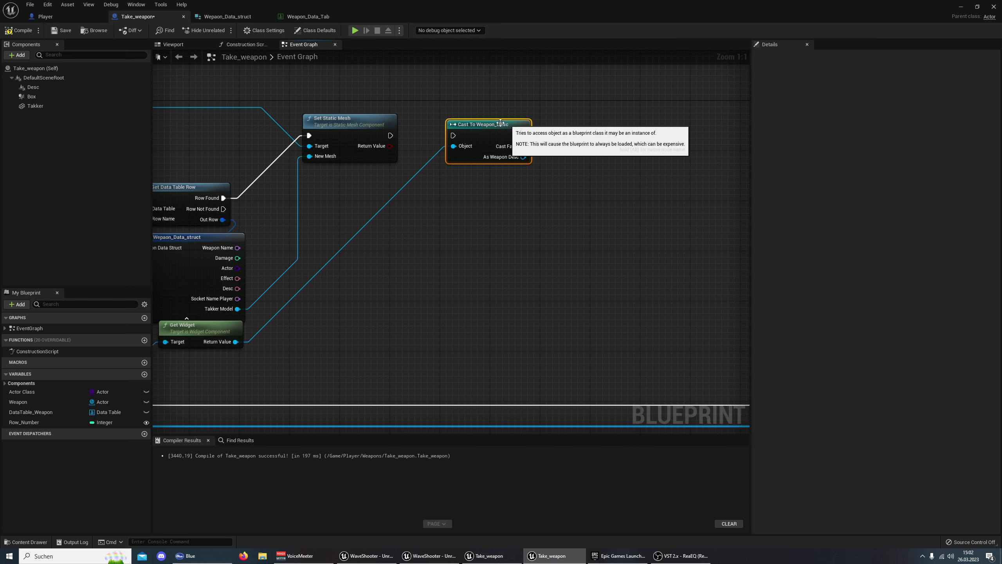
drag(391, 136, 454, 137)
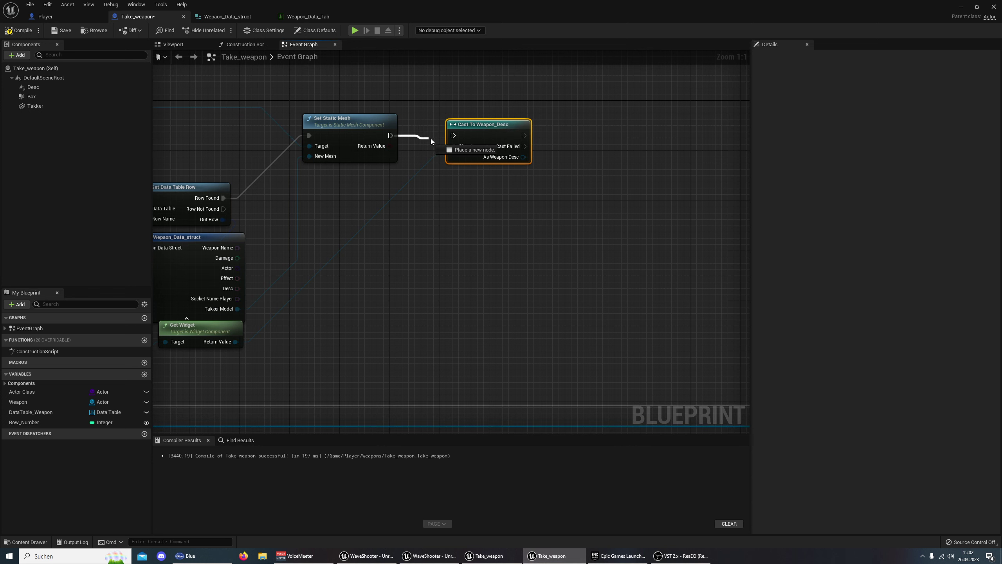
Review the row nodes around the cast, then bring up the Weapon_Data_Tab data table
right_drag(453, 137, 281, 346)
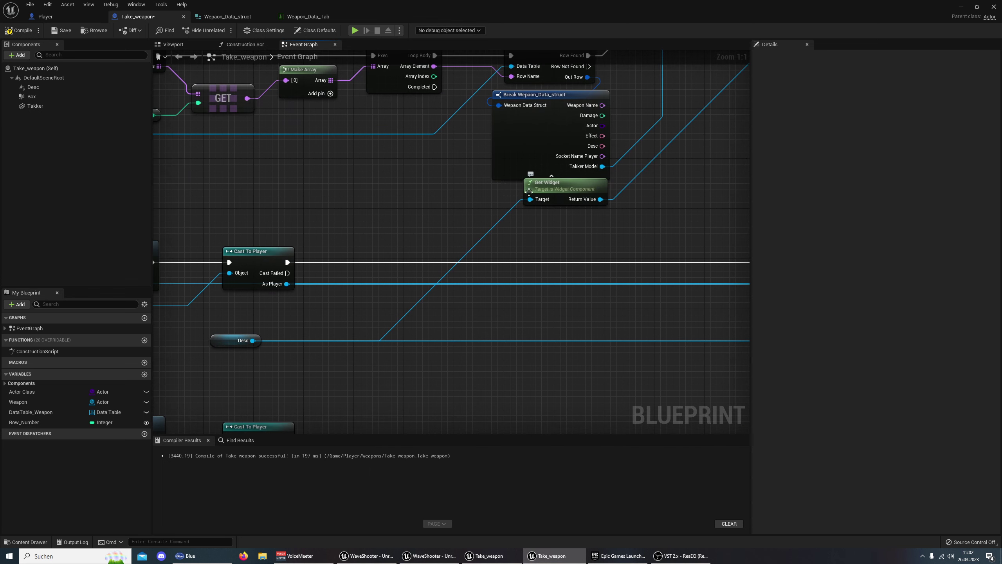
right_drag(604, 231, 376, 324)
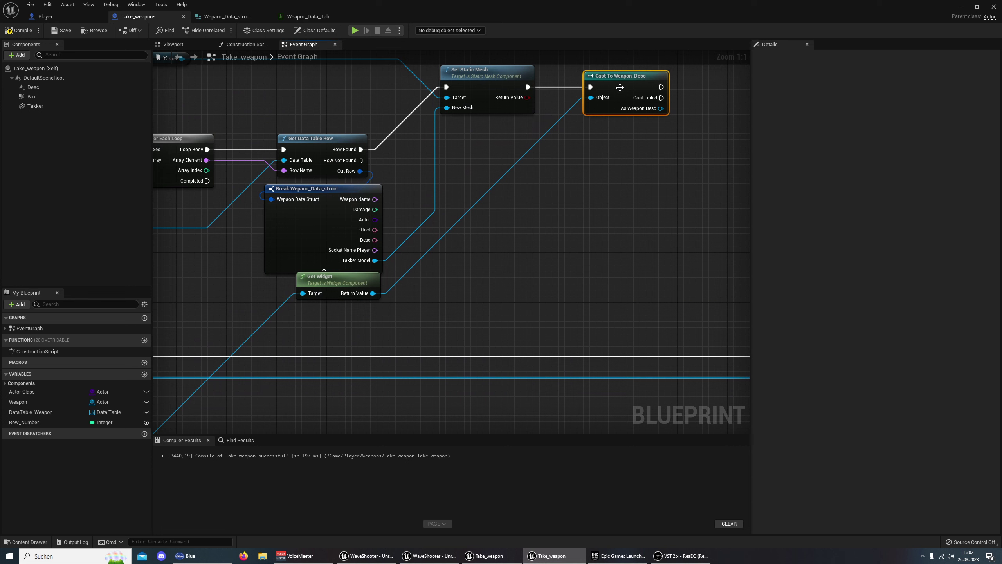
right_drag(624, 166, 478, 213)
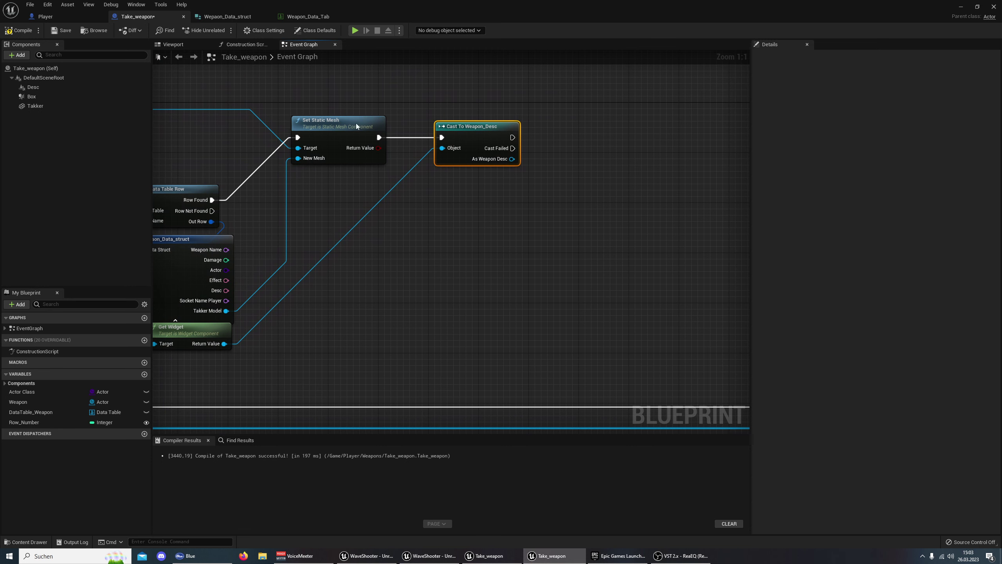
click(314, 17)
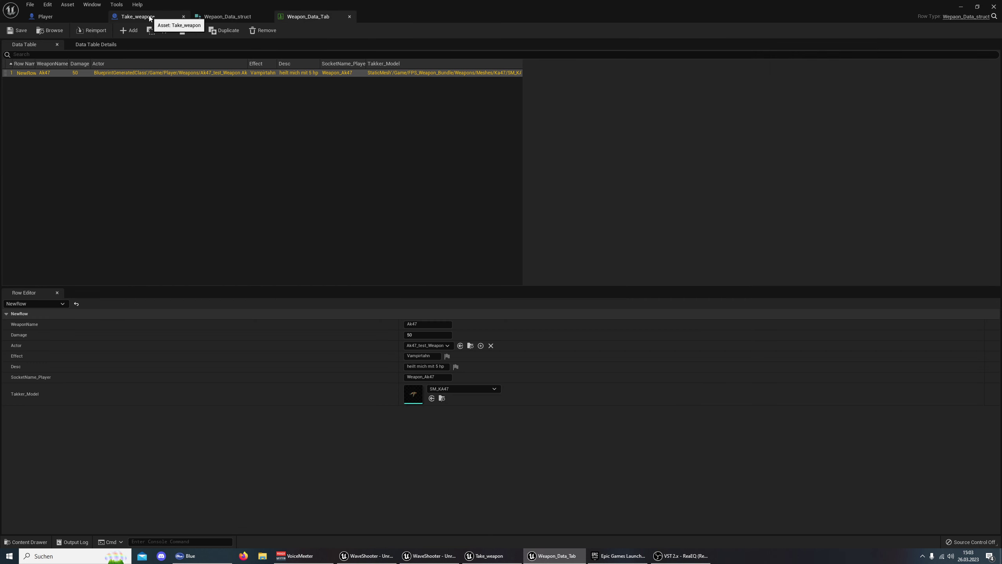
Chain a Set Weapon Name after the cast, fed by the row's Weapon Name via To Text
click(150, 16)
drag(512, 158, 575, 152)
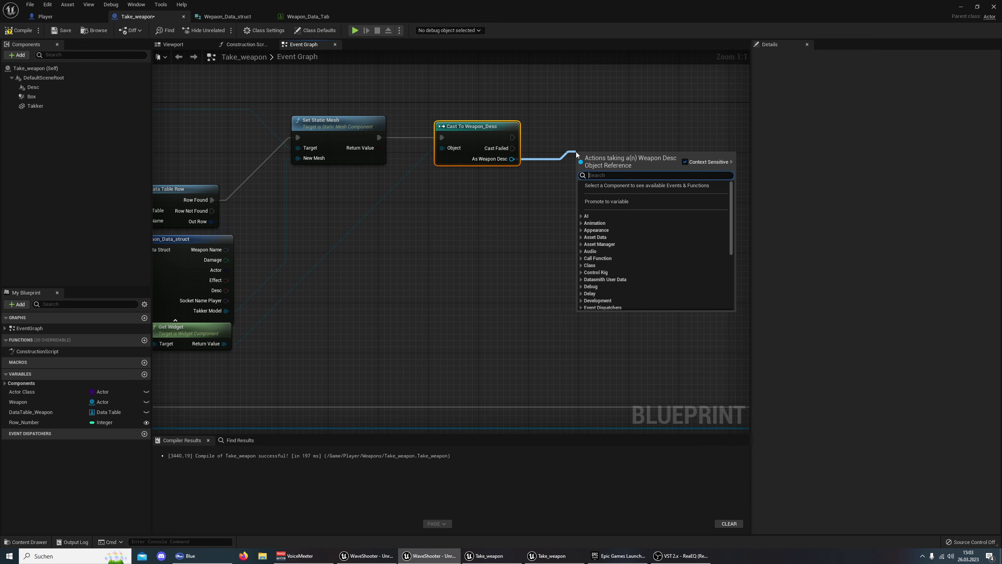
text(set wea)
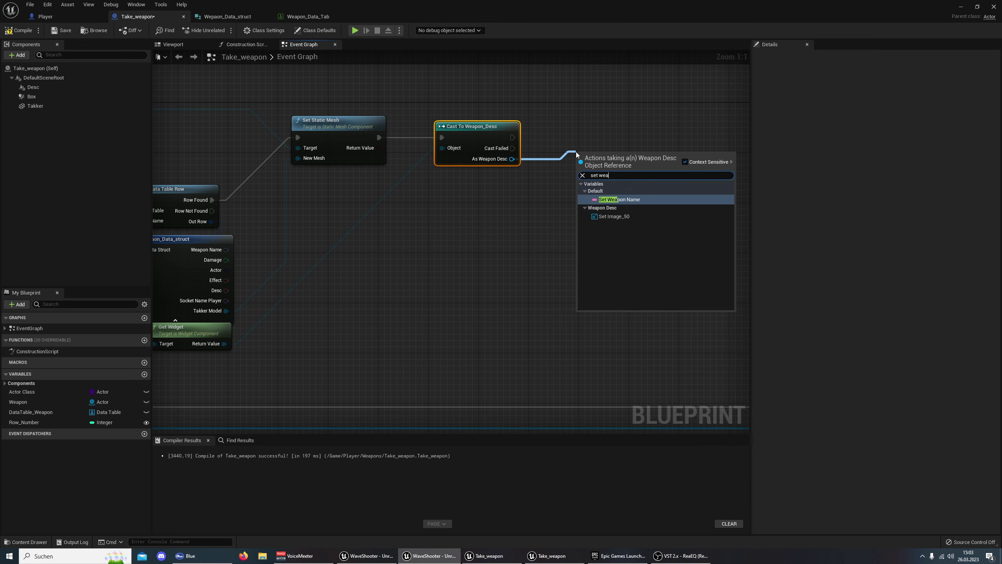
click(625, 200)
drag(595, 160, 615, 135)
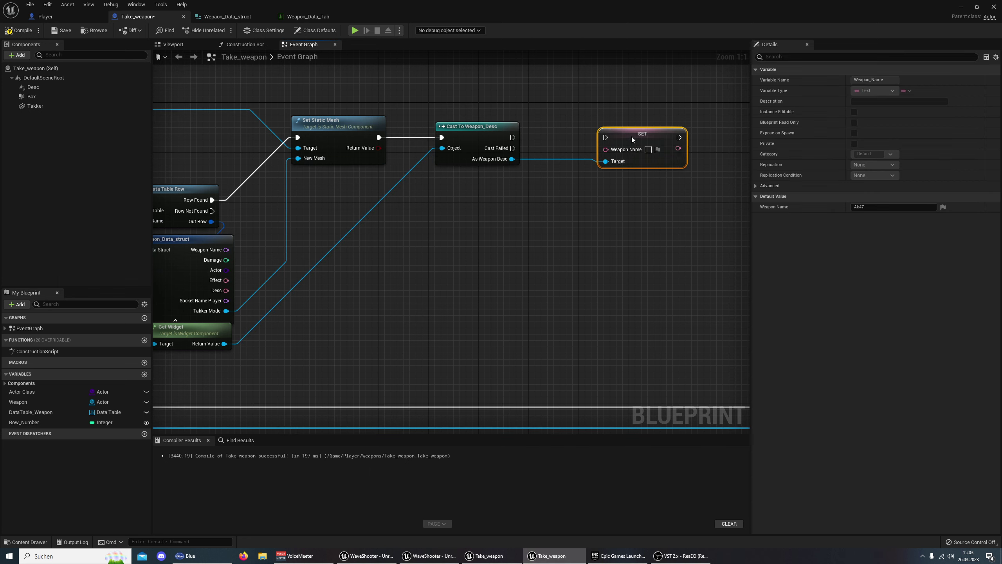
drag(513, 137, 615, 138)
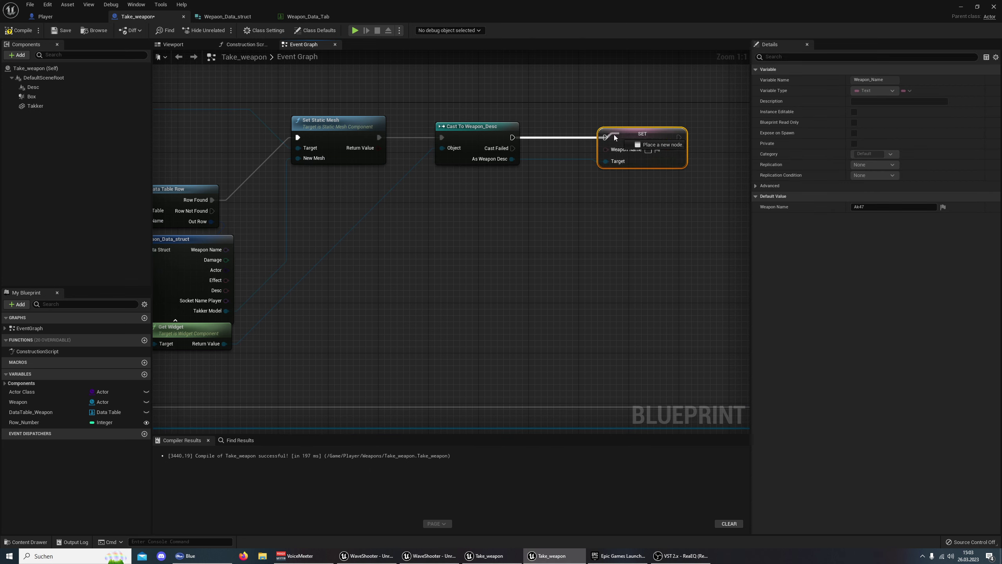
drag(227, 249, 610, 152)
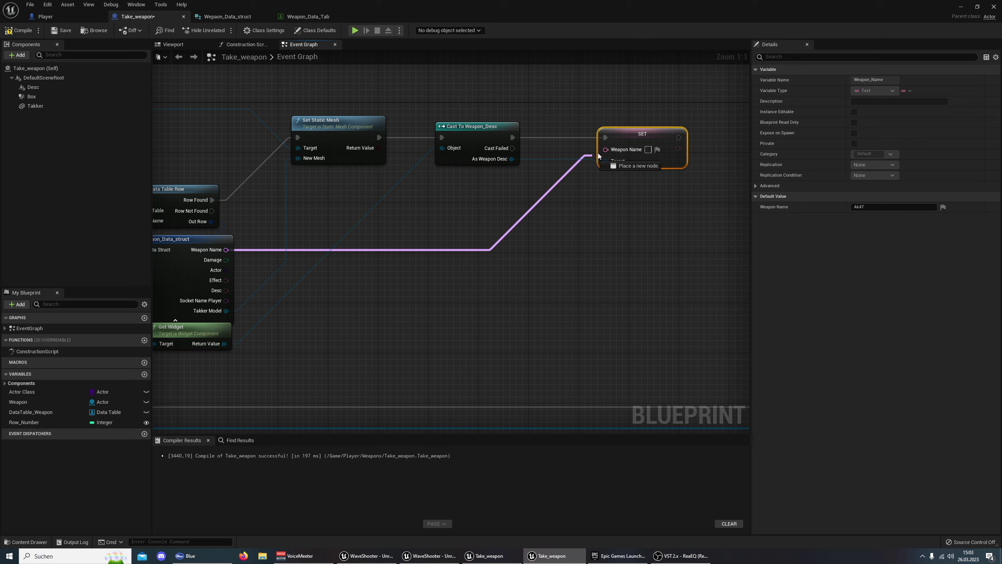
drag(402, 203, 485, 181)
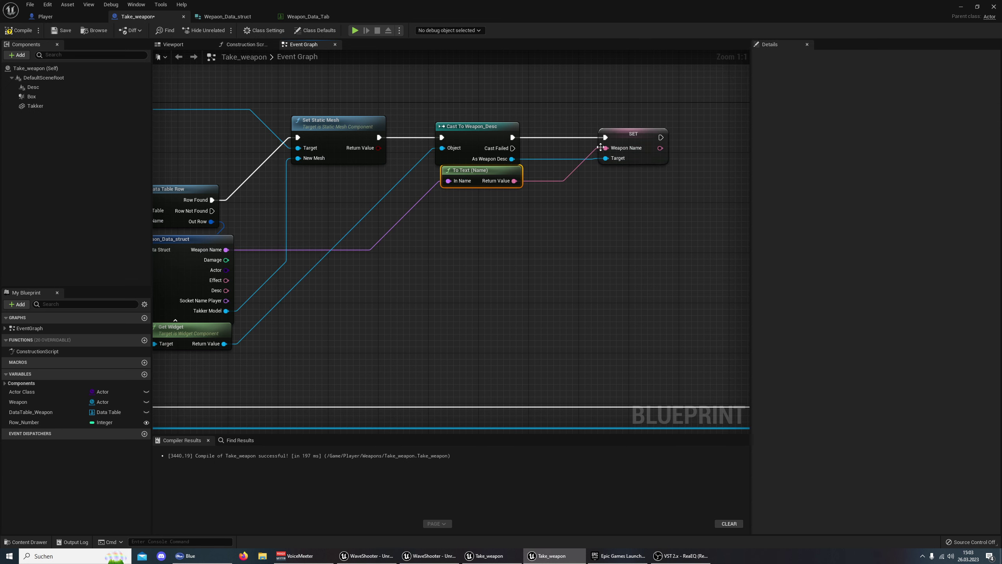
Search As Weapon Desc for further weapon/damage setters, cancel, and select the Weapon_Desc widget asset
right_drag(471, 300, 385, 295)
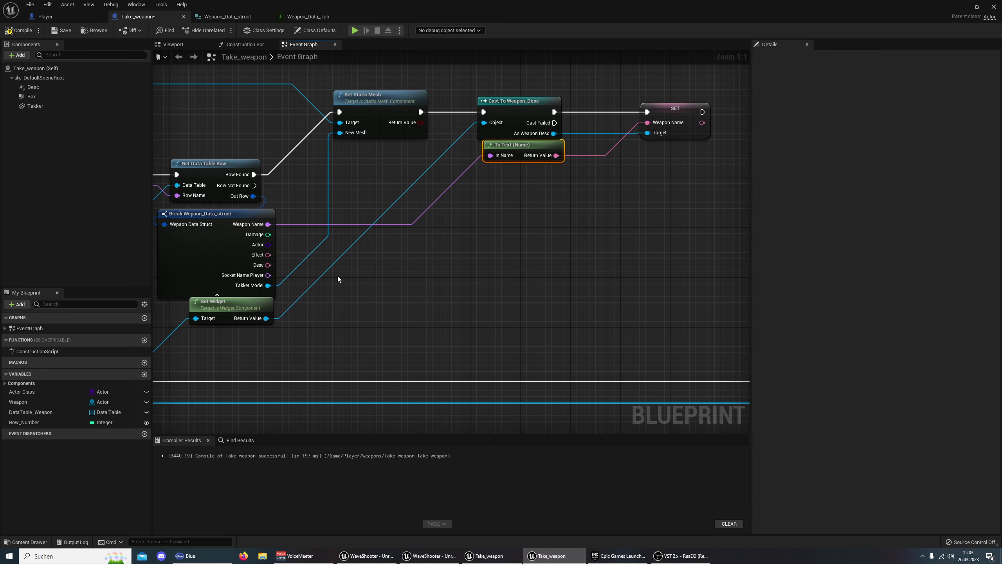
right_drag(425, 281, 371, 299)
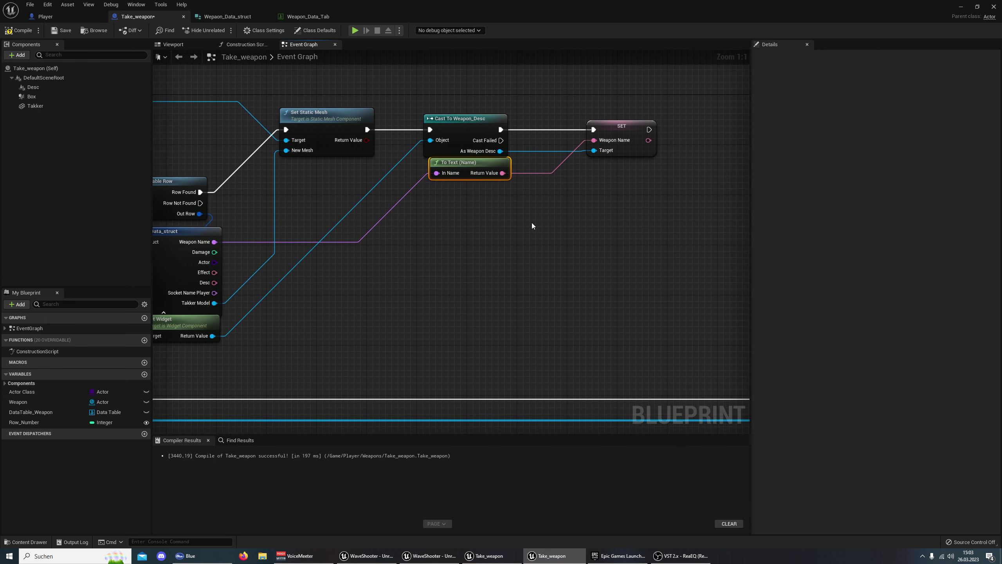
drag(493, 153, 590, 171)
text(weapio)
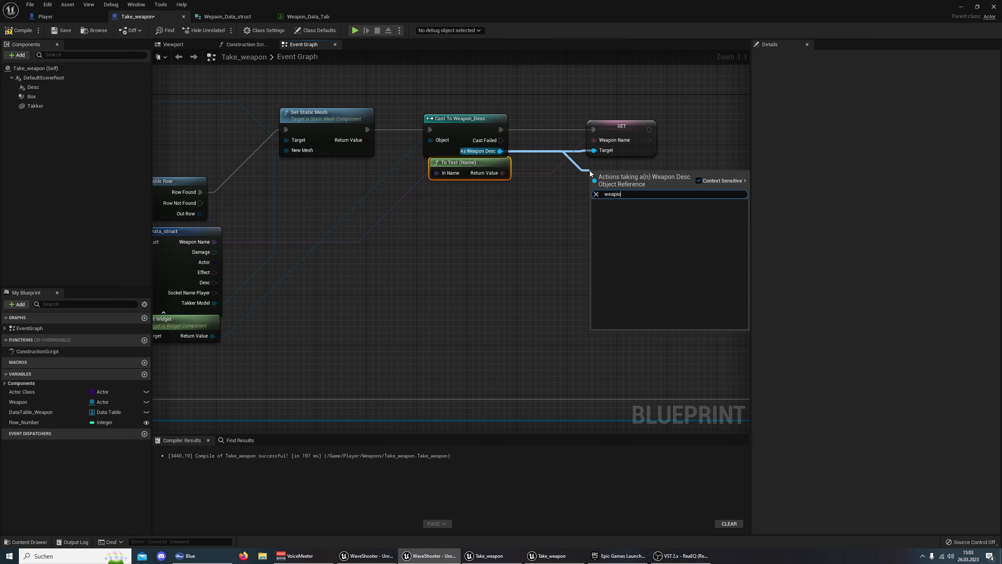
key(BackSpace)
key(BackSpace)
text(on)
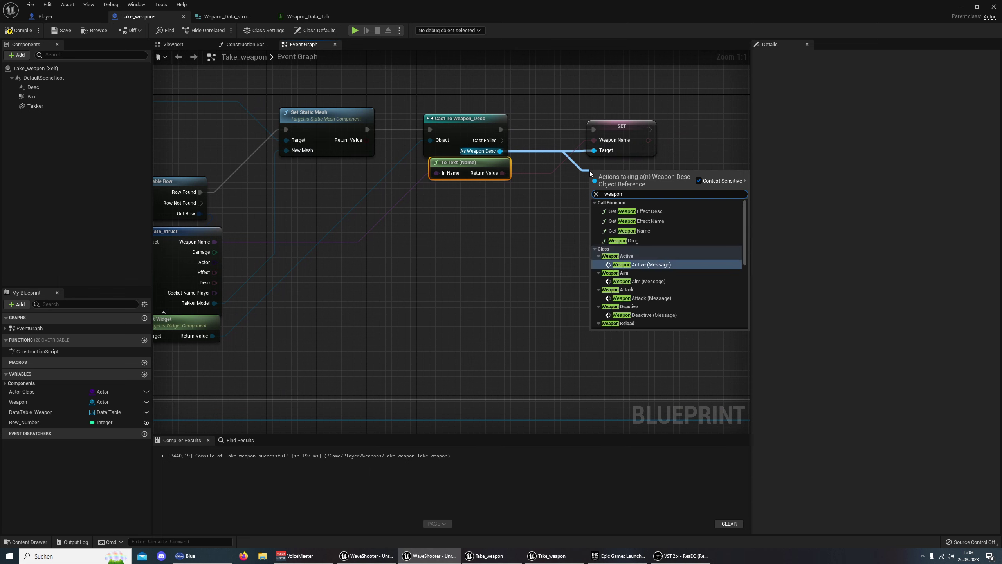
scroll(658, 279, down, 3)
scroll(664, 278, down, 3)
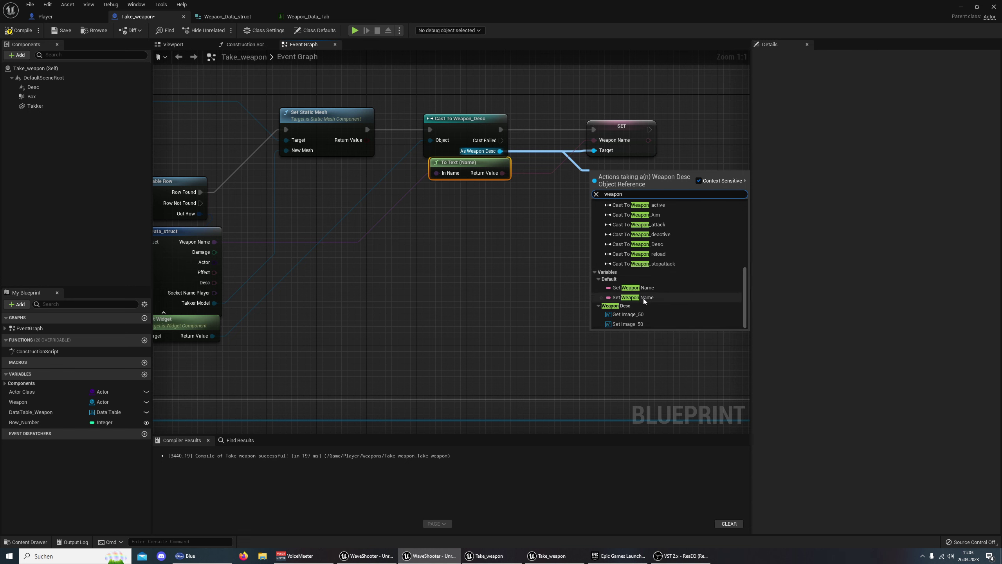
scroll(653, 281, up, 3)
scroll(652, 281, up, 3)
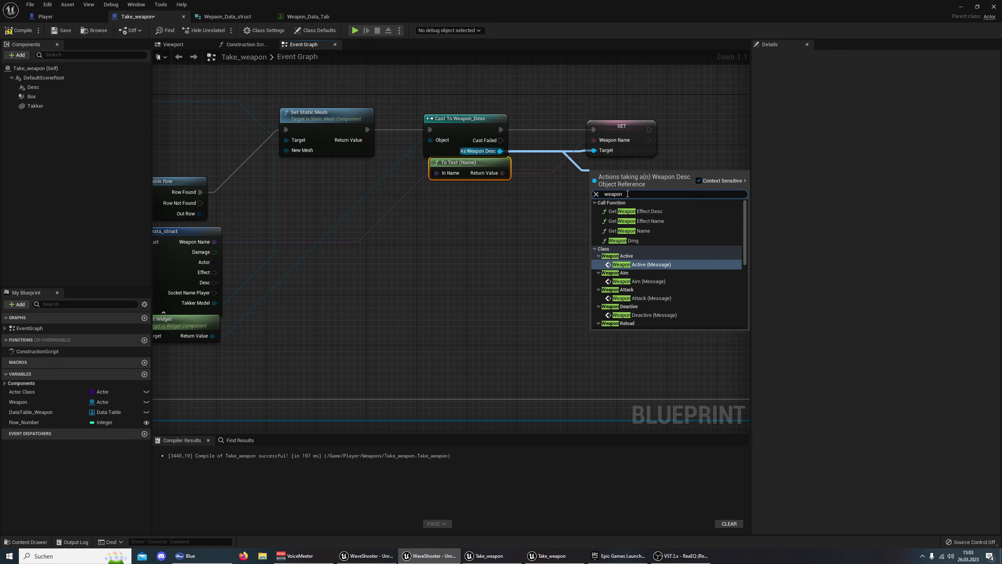
text(dam)
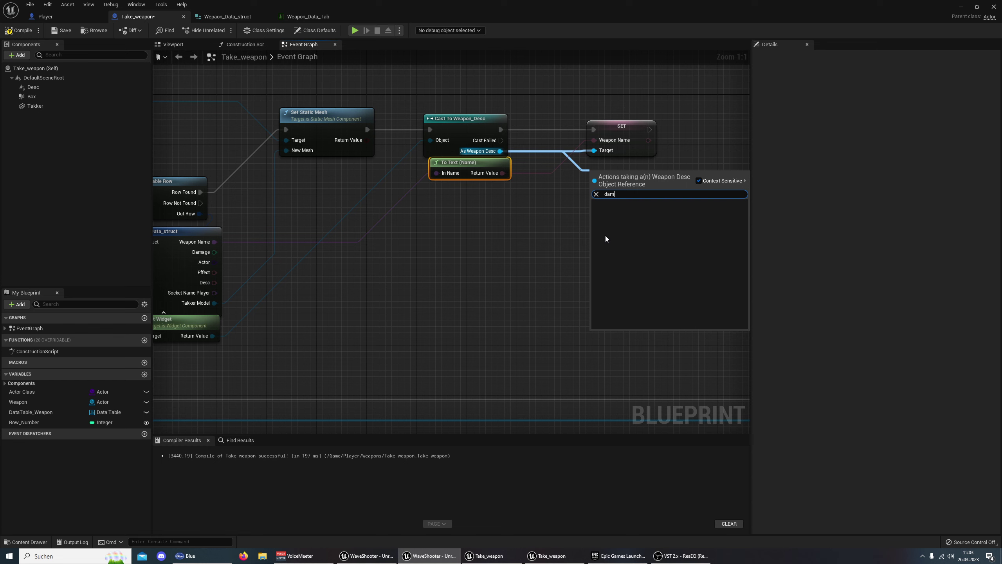
key(BackSpace)
key(BackSpace)
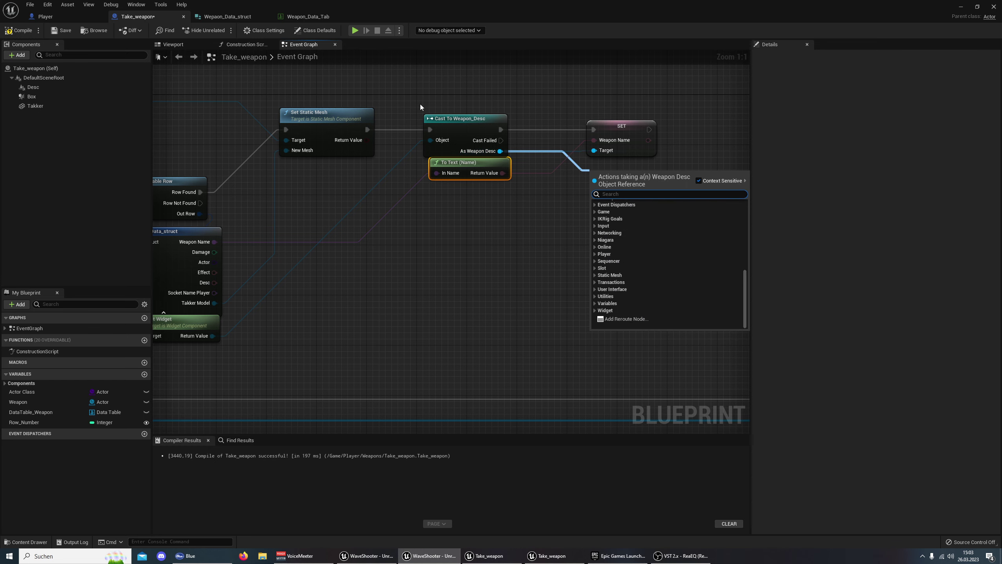
click(352, 358)
click(32, 538)
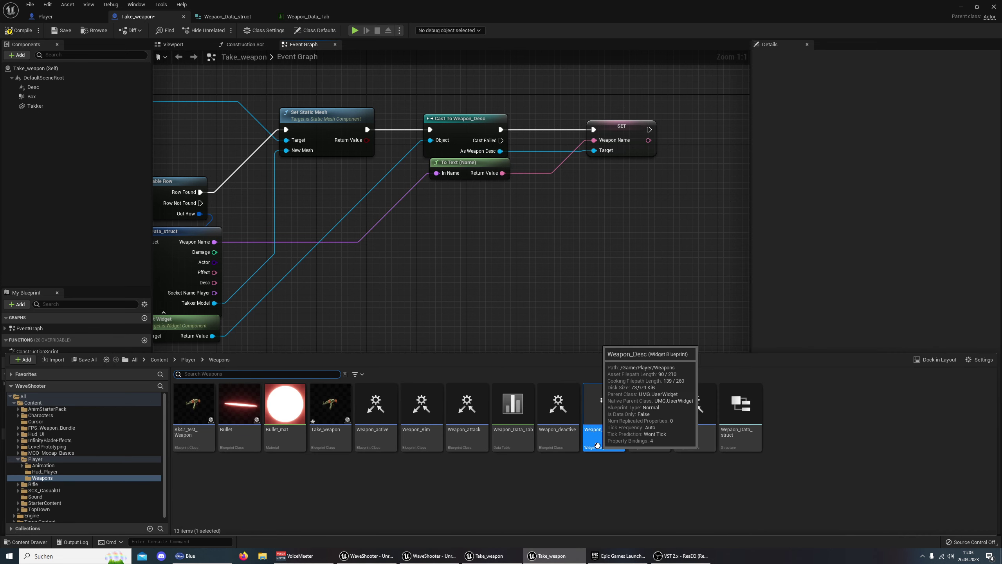
Open the Weapon_Desc widget blueprint's Graph view, then return to the Take_weapon blueprint
double_click(603, 431)
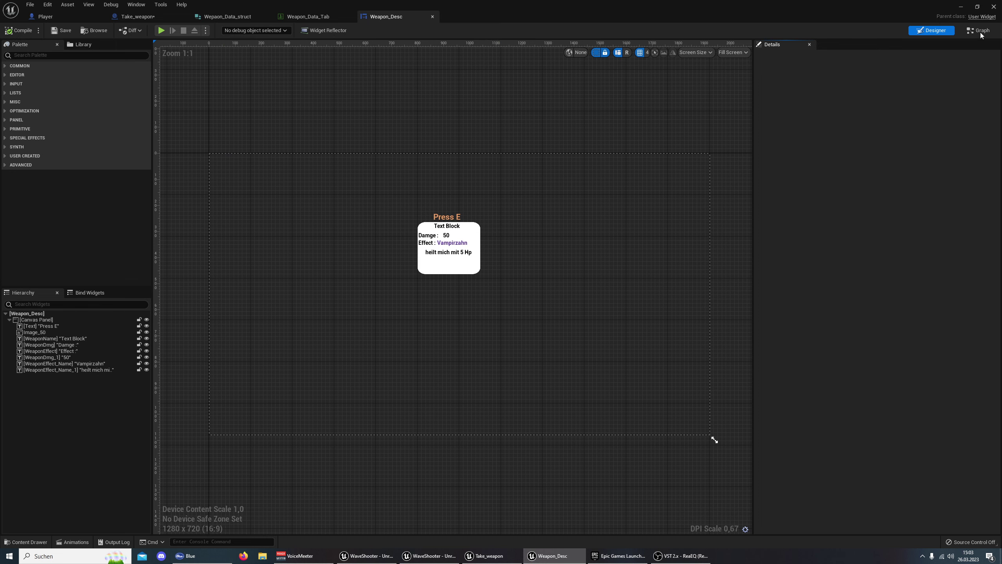
click(980, 32)
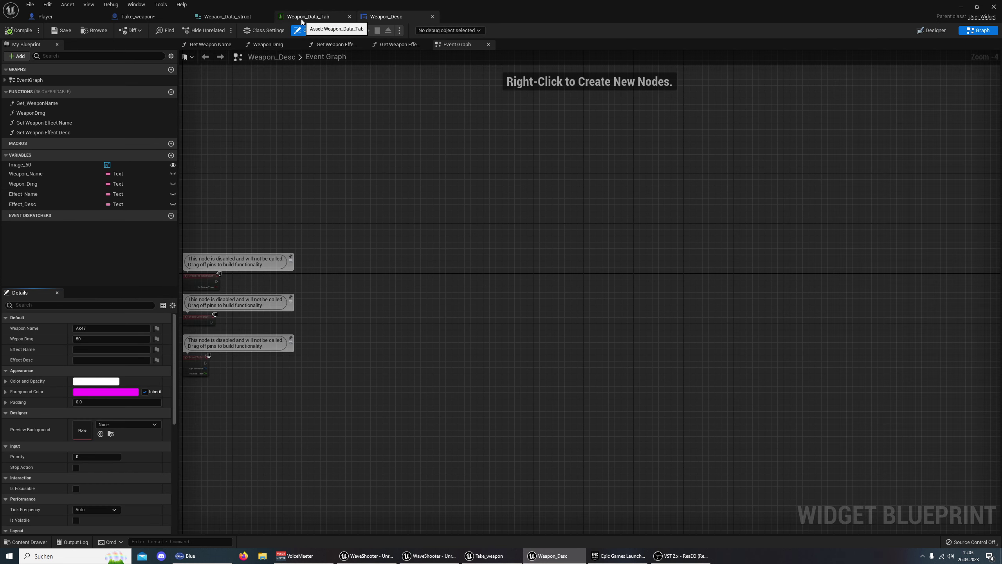
click(138, 16)
Search 'weapon d' among the actions for the cast's As Weapon Desc output
right_drag(276, 327, 290, 357)
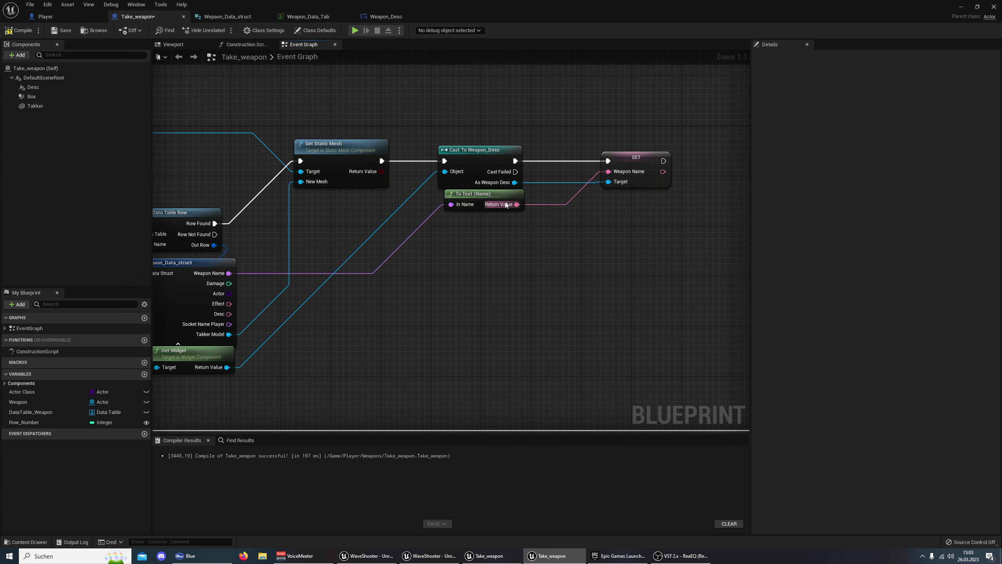
drag(514, 182, 581, 194)
text(weap)
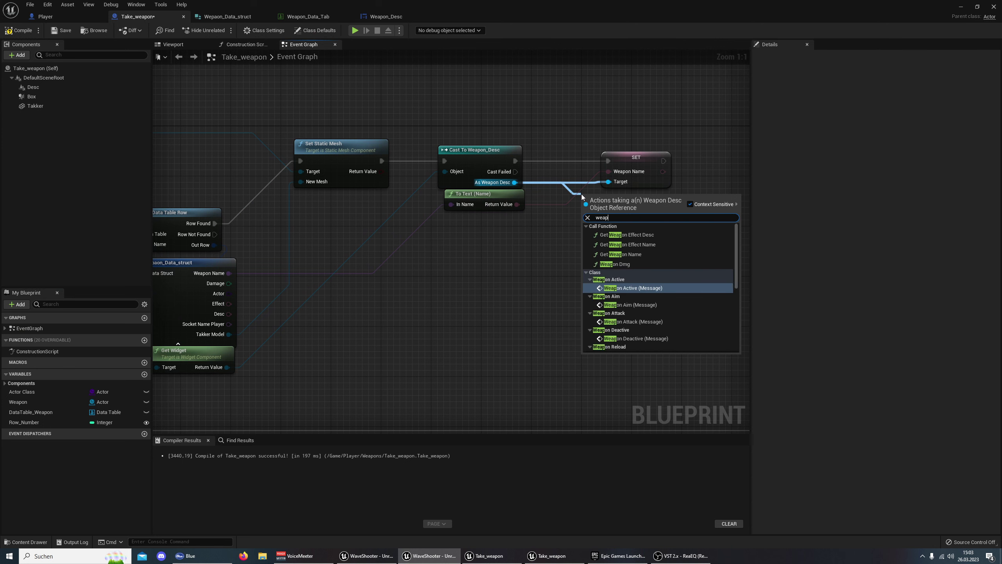
text(on d)
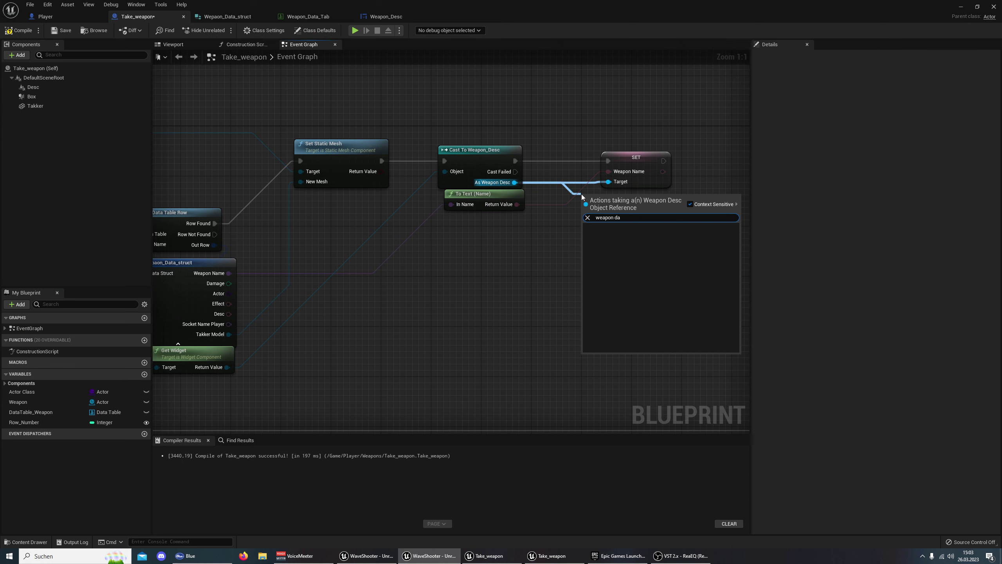
scroll(637, 283, down, 1)
scroll(638, 285, down, 1)
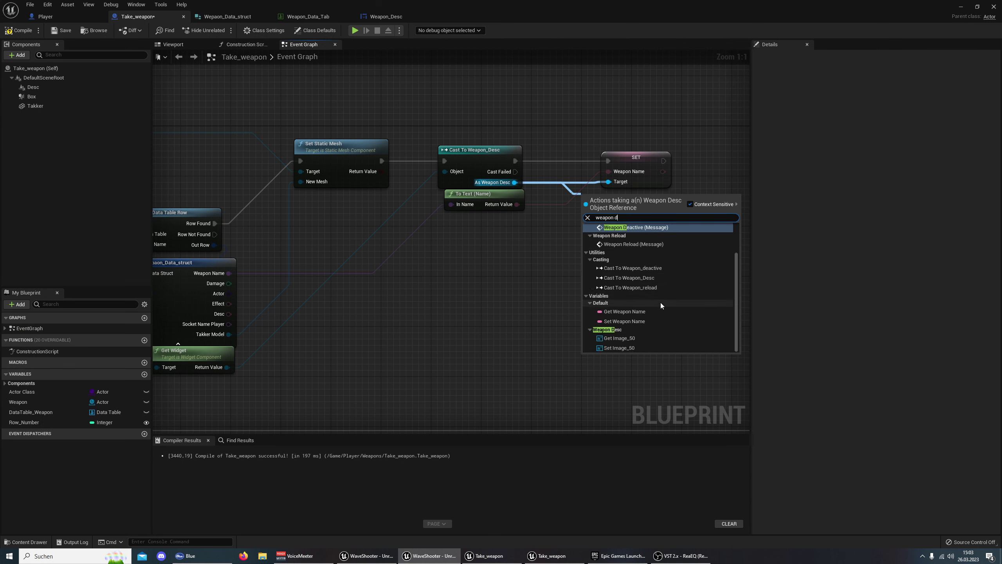
In Weapon_Desc, inspect the Wepon_Dmg, Effect_Name and Effect_Desc variables
click(518, 323)
click(380, 16)
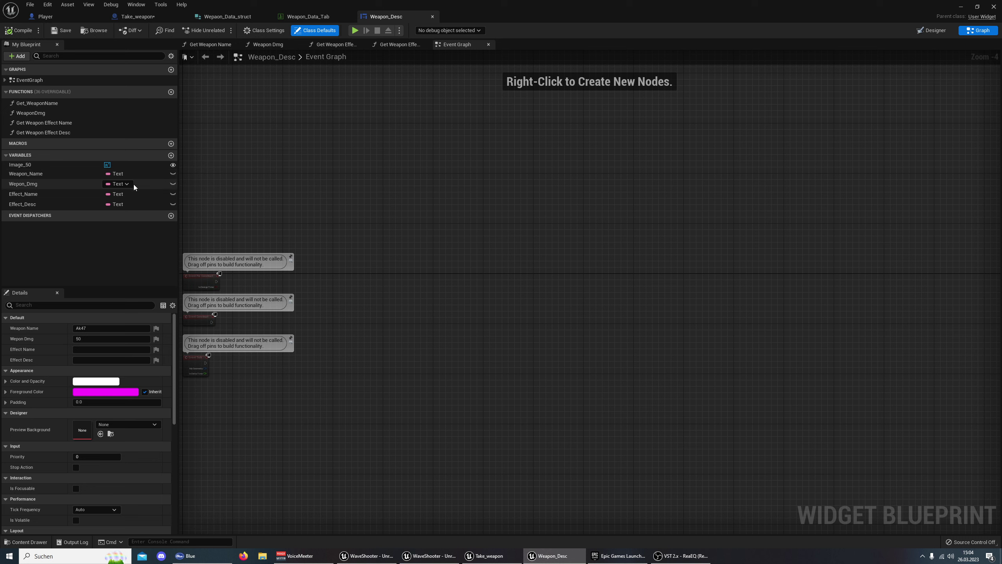
click(42, 184)
scroll(132, 390, down, 2)
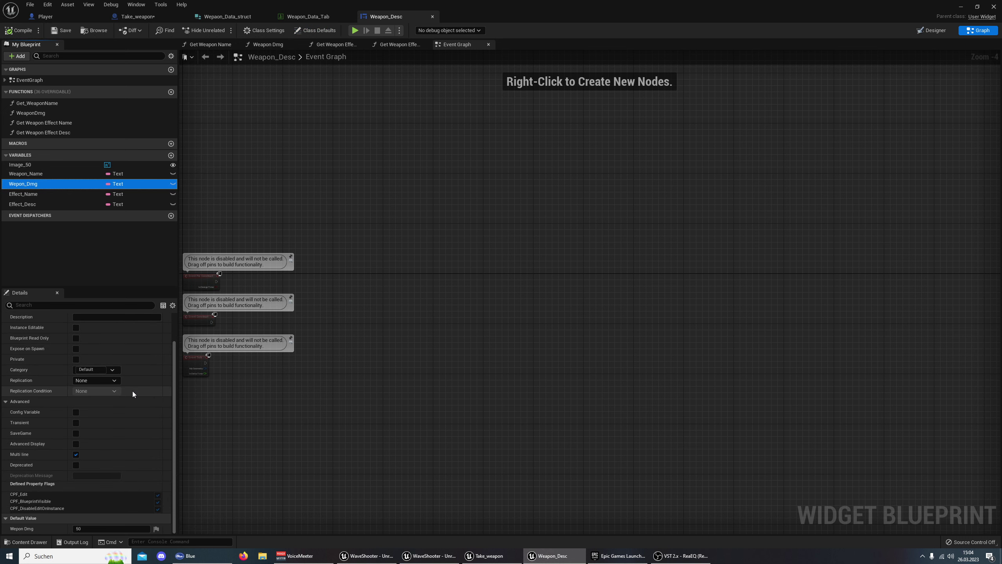
click(53, 193)
click(53, 205)
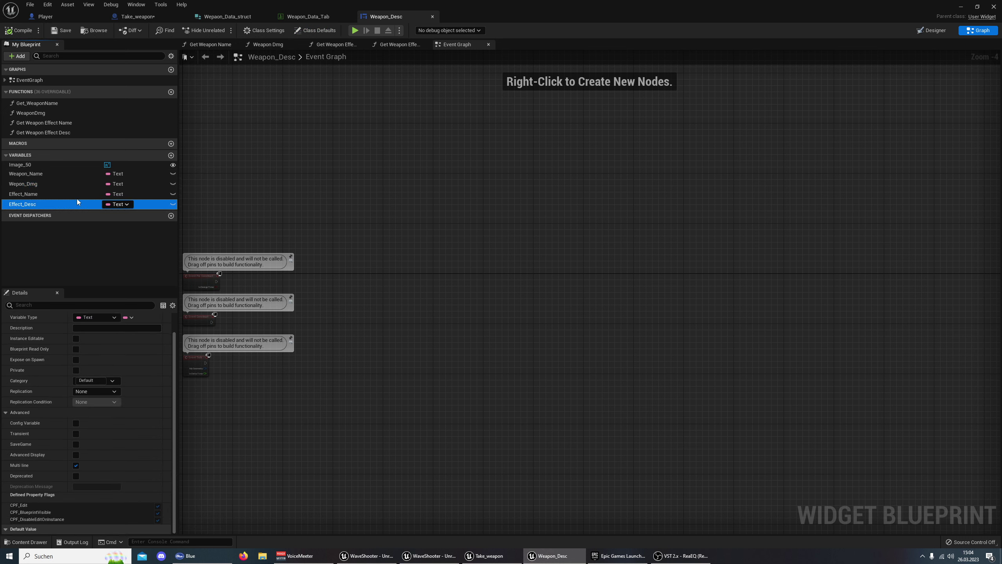
Make Weapon_Name, Wepon_Dmg, Effect_Name and Effect_Desc instance editable and compile the widget
click(172, 174)
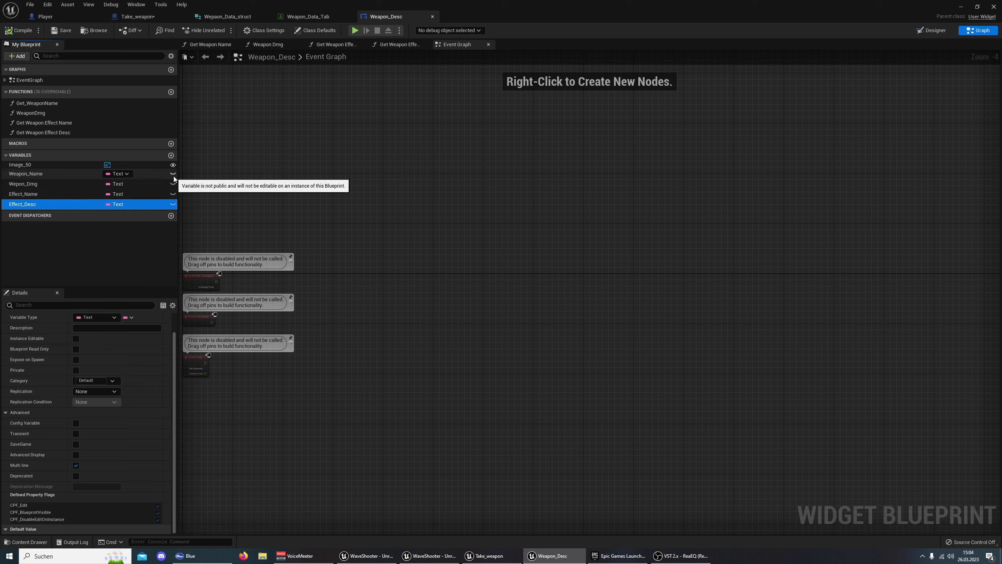
click(172, 184)
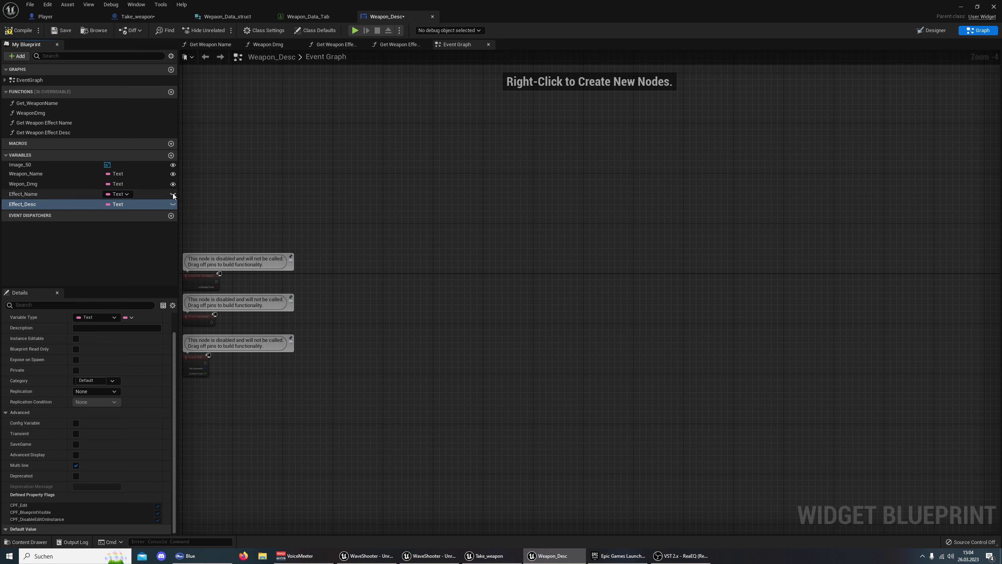
click(173, 194)
click(172, 204)
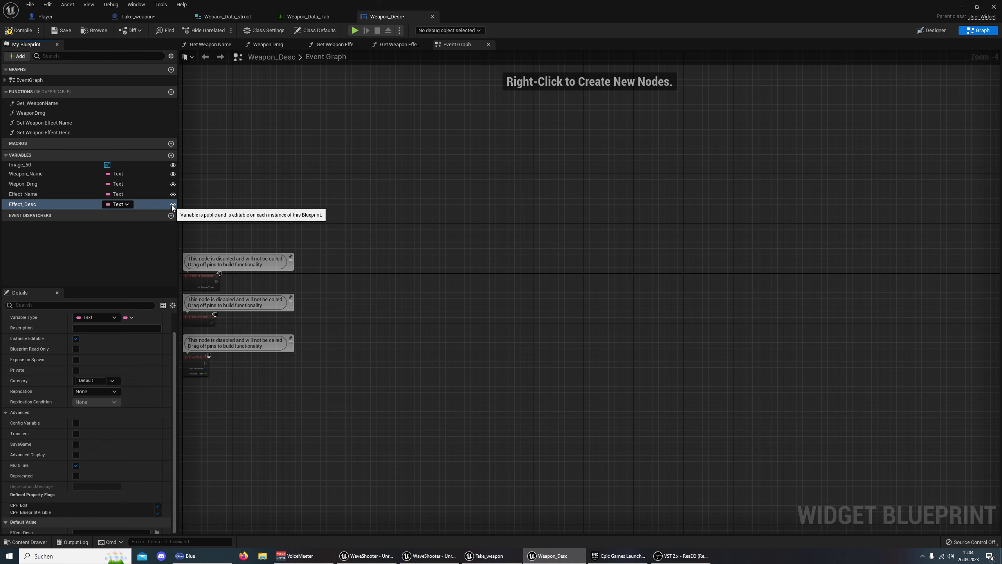
click(17, 30)
click(130, 19)
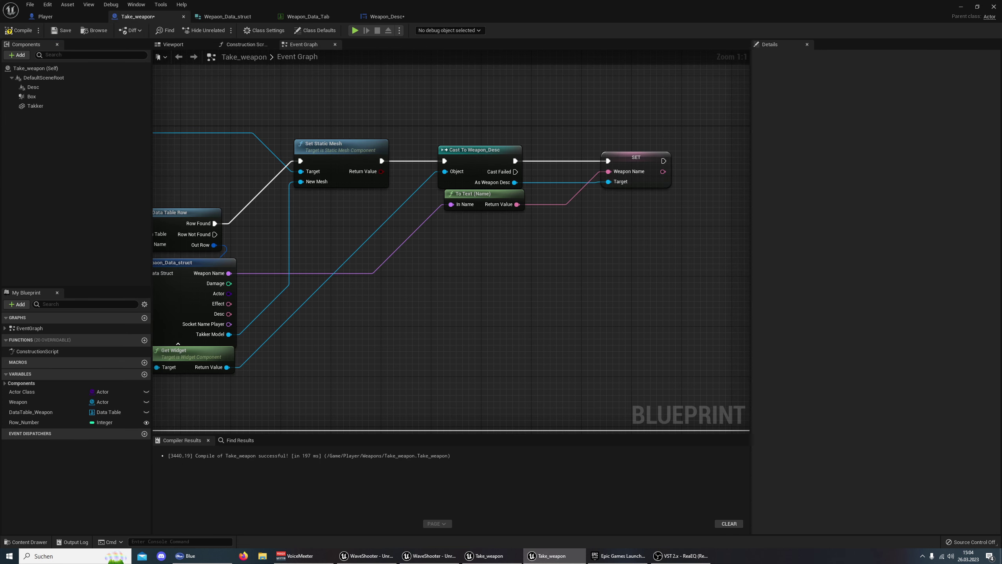
Add a Set Wepon Dmg node from As Weapon Desc after the Weapon Name setter
right_drag(547, 216, 408, 223)
mouse_move(382, 192)
right_down()
mouse_move(453, 277)
mouse_move(391, 290)
right_up()
drag(467, 192, 577, 221)
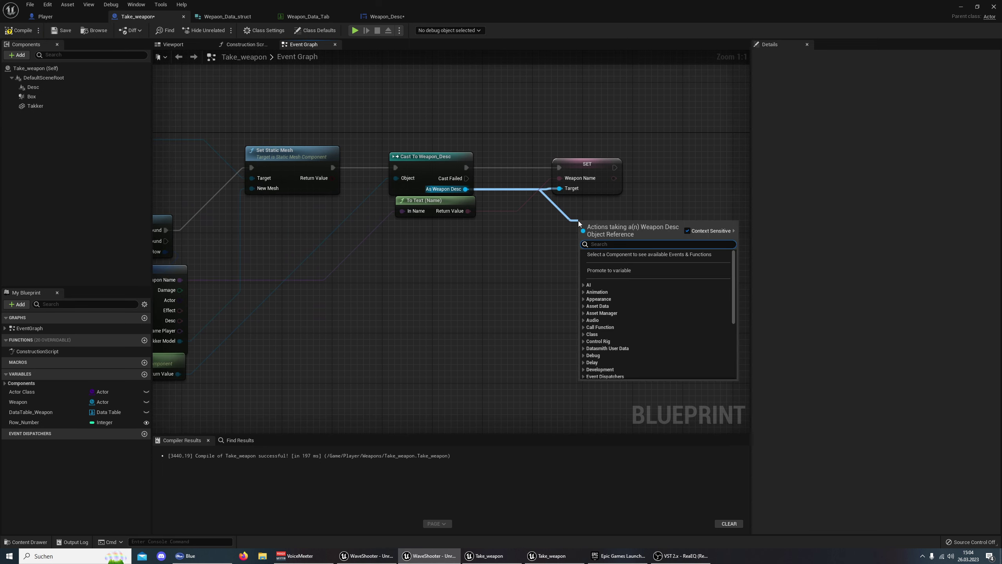
text(weapon da)
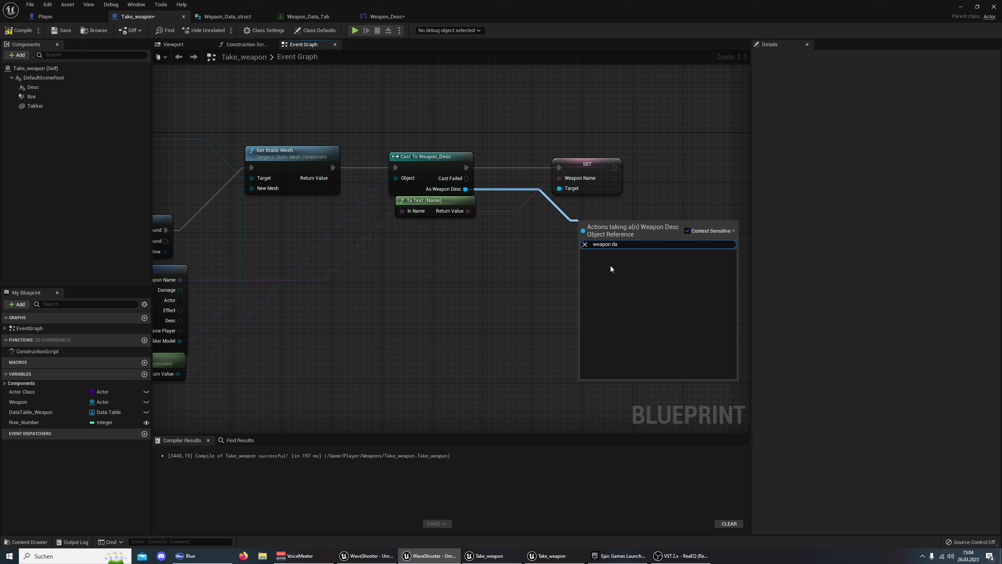
key(BackSpace)
key(BackSpace)
key(BackSpace)
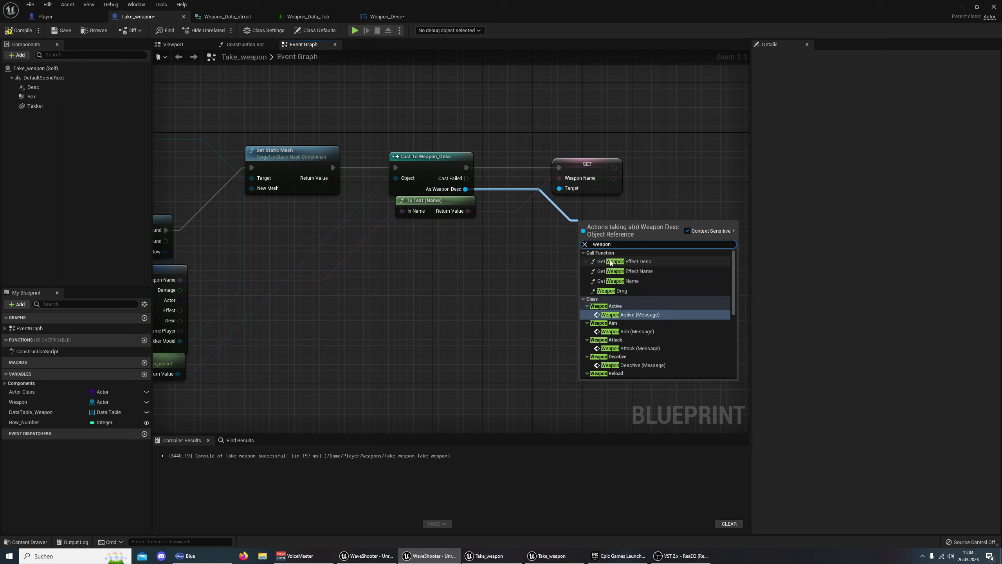
key(BackSpace)
key(BackSpace)
key(BackSpace)
text(set we)
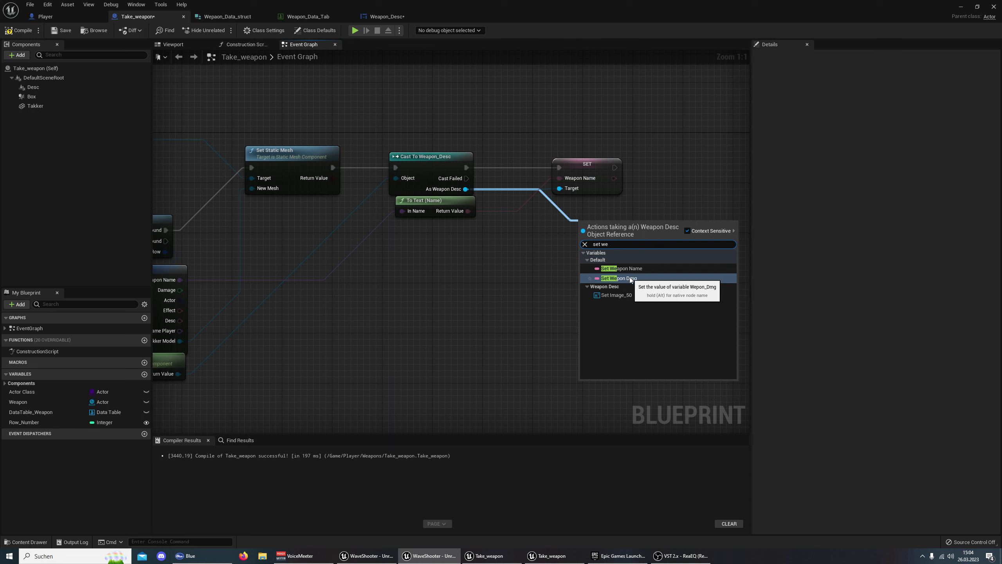
click(630, 278)
drag(616, 220, 677, 163)
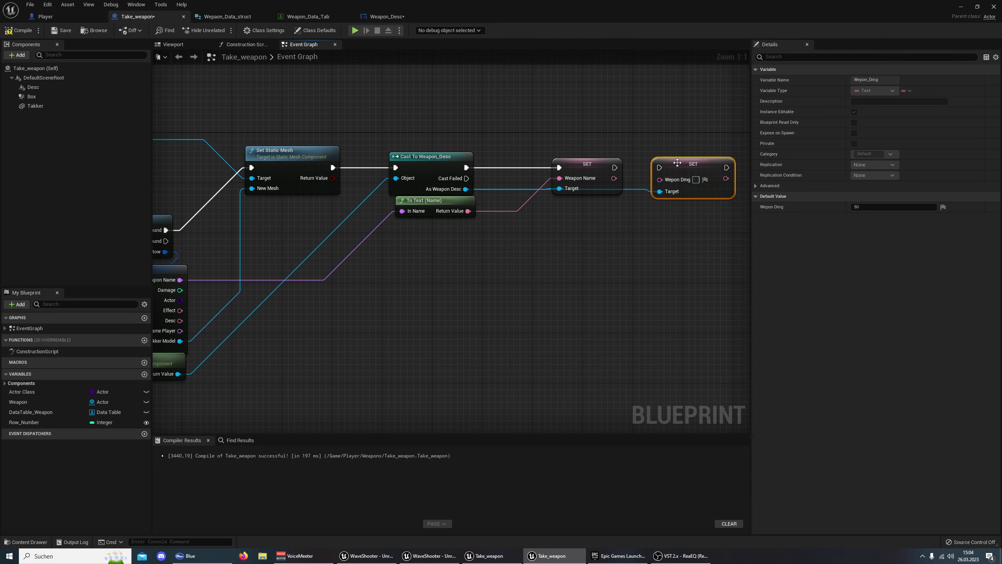
Rename the widget's Wepon_Dmg variable to Weapon_Dmg and compile Weapon_Desc
click(381, 16)
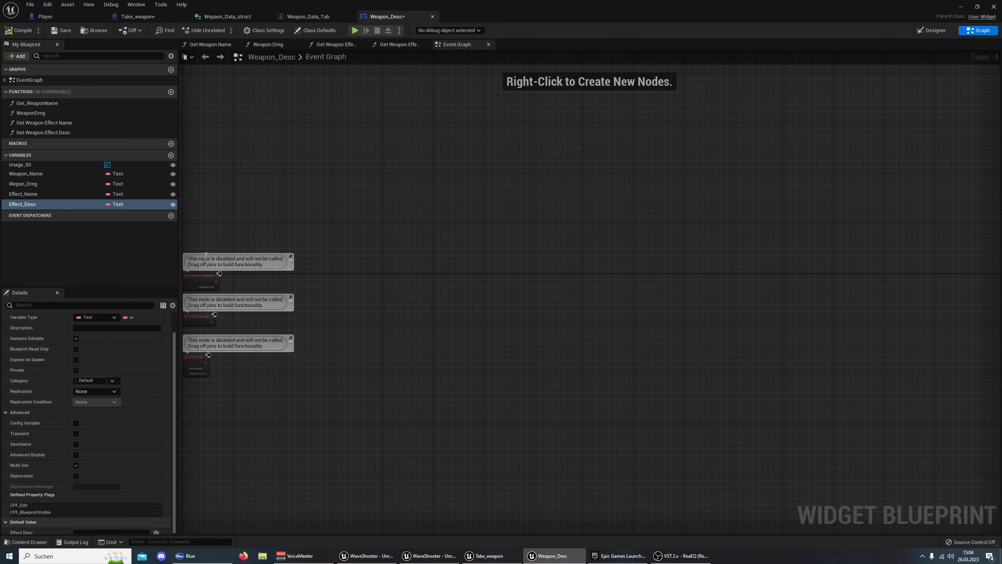
click(35, 182)
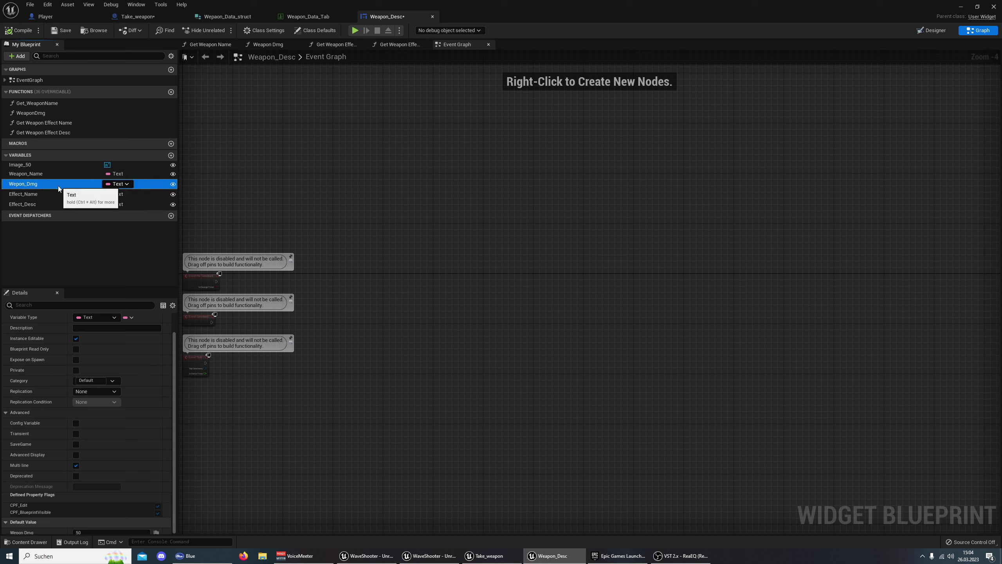
click(58, 188)
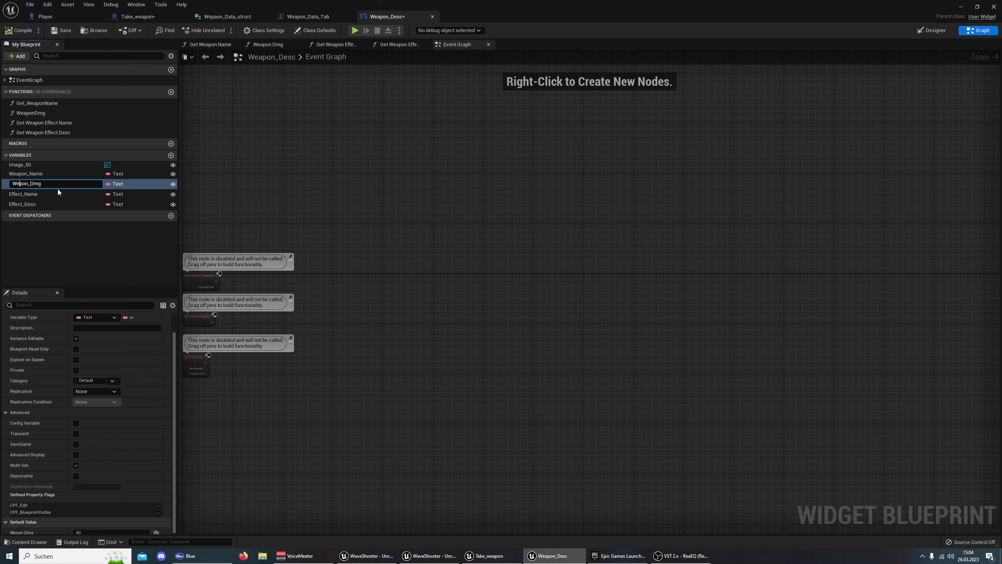
text(a)
key(Return)
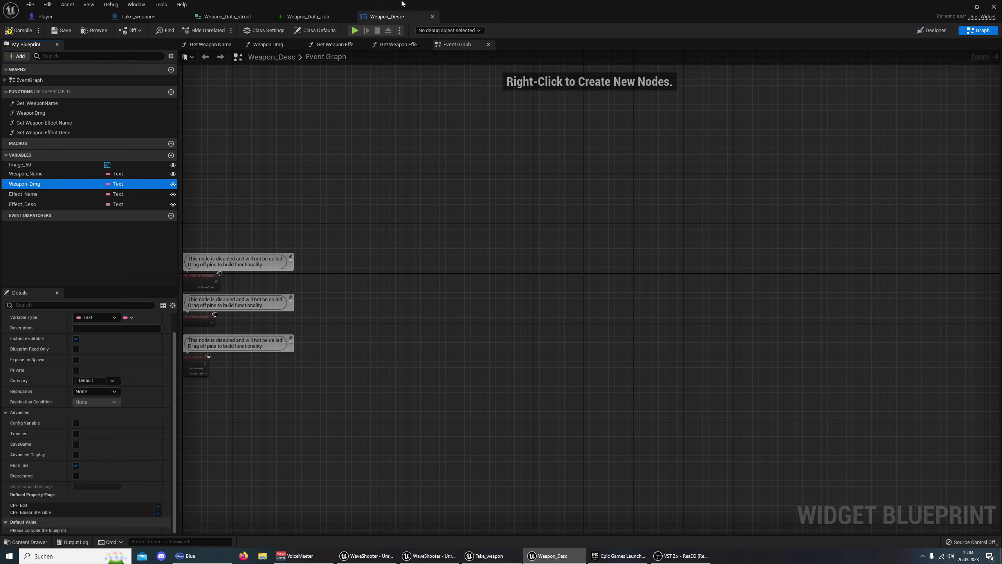
click(17, 30)
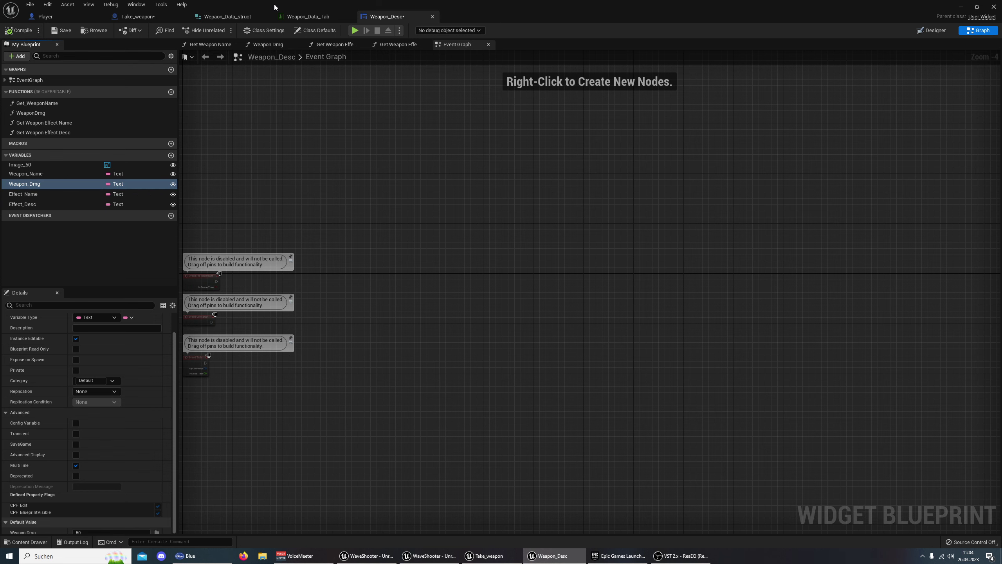
click(149, 16)
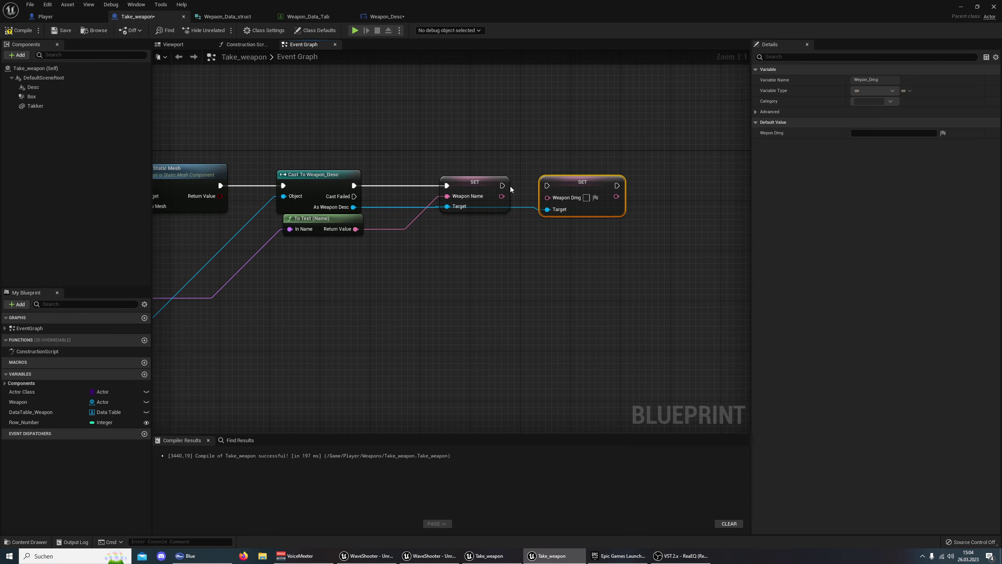
Compile, then wire the struct's Damage into SET Weapon Dmg via an auto-inserted To Text (Integer)
drag(502, 186, 547, 187)
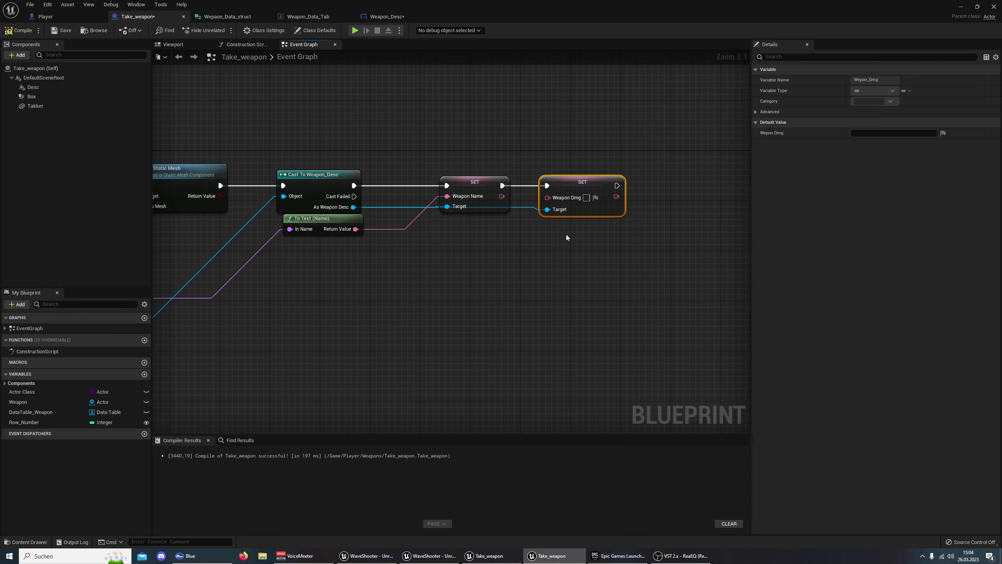
click(24, 36)
right_drag(369, 273, 542, 246)
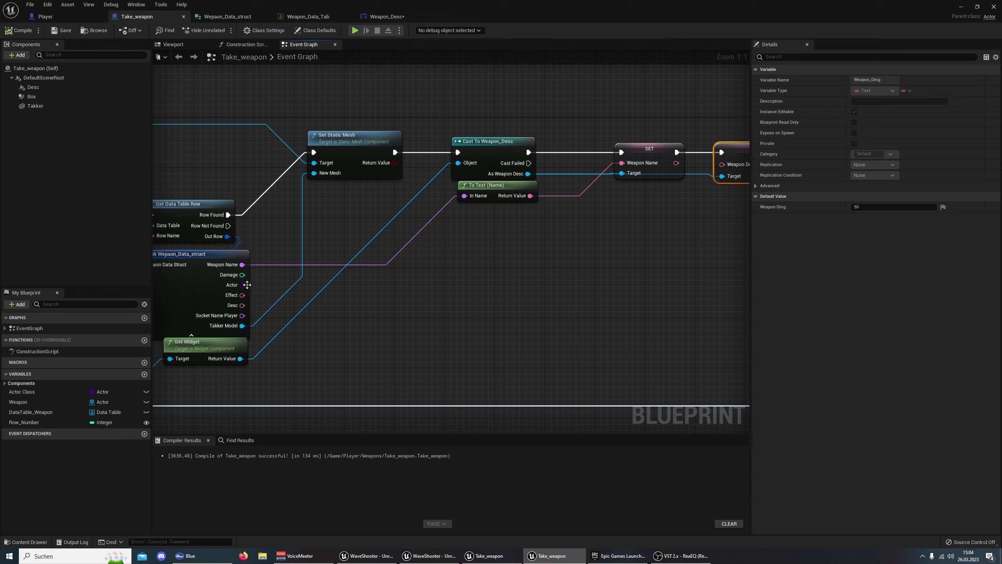
drag(242, 275, 719, 168)
Tidy To Text (Integer) below To Text (Name) and line up both setters in the chain
drag(454, 205, 481, 213)
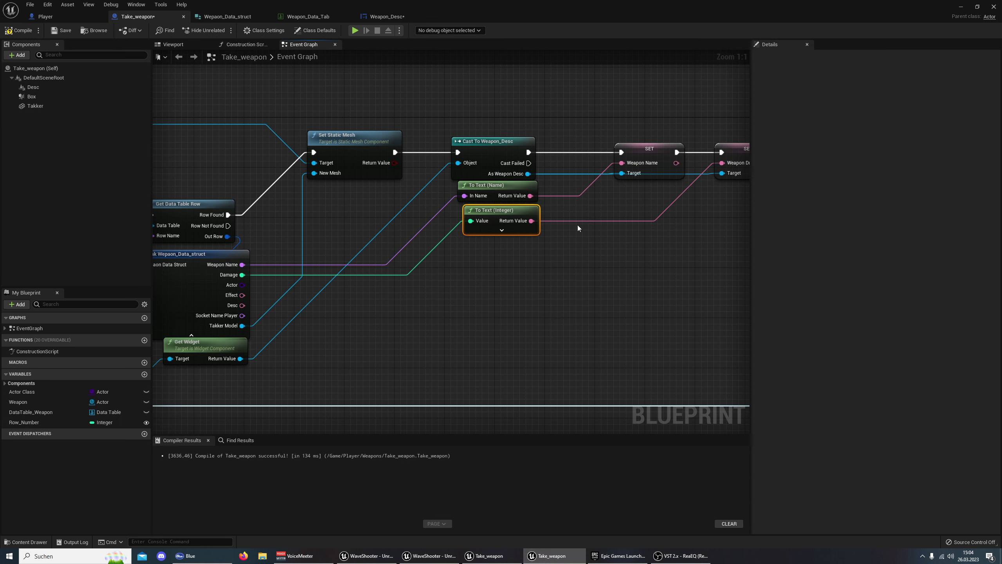
right_drag(577, 225, 432, 265)
drag(503, 188, 496, 175)
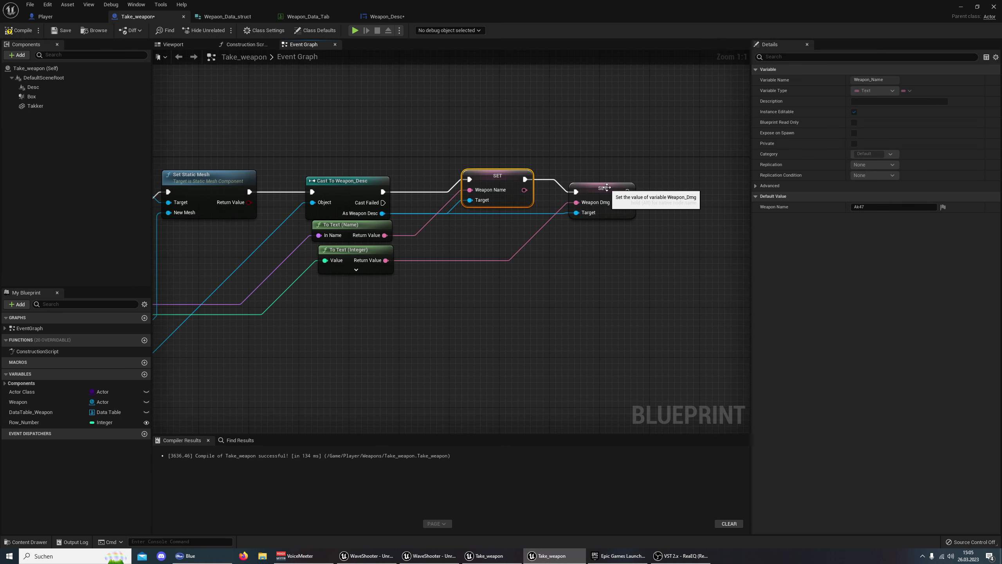
drag(607, 187, 612, 174)
right_drag(396, 304, 477, 297)
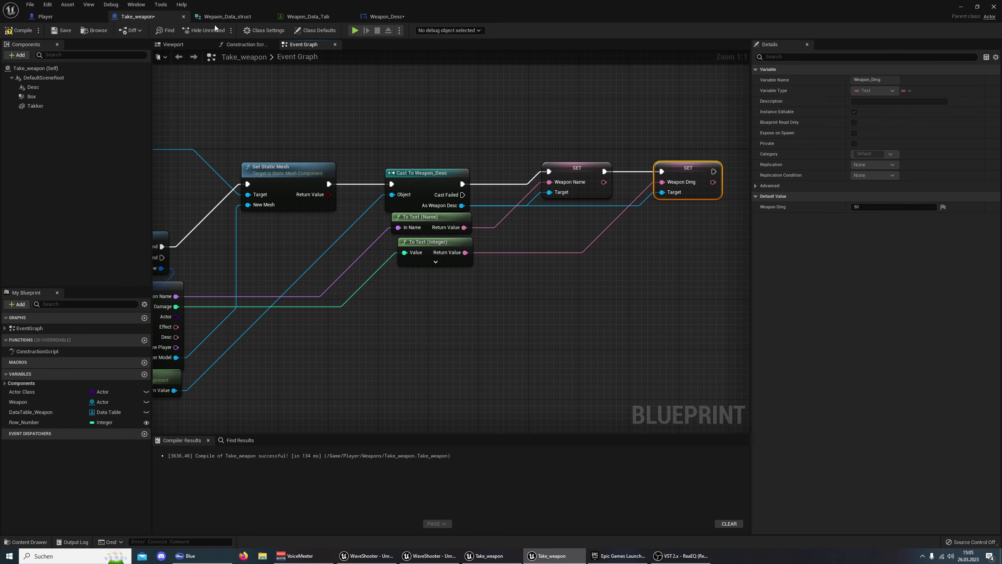
click(386, 16)
click(149, 18)
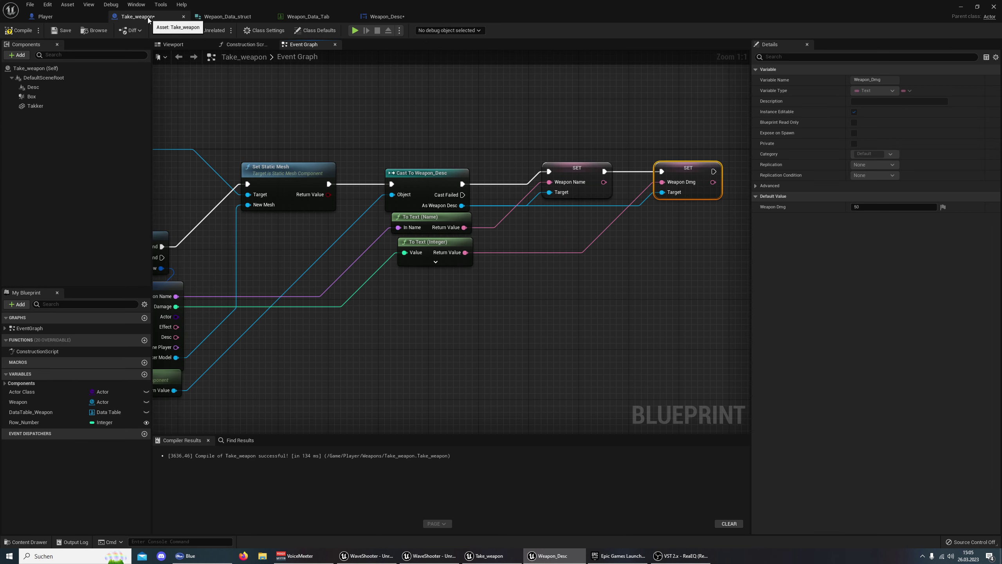
right_drag(457, 297, 382, 233)
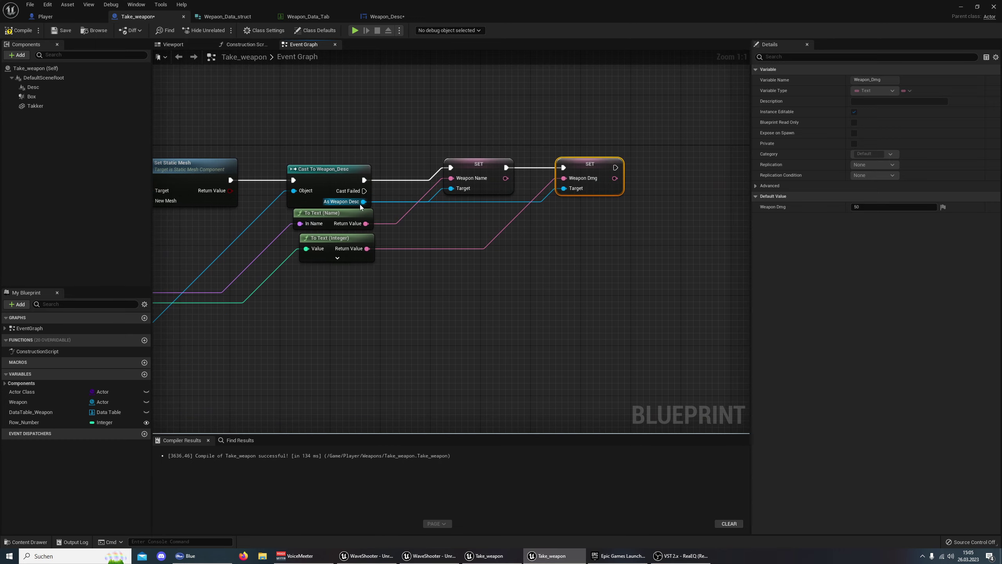
Add a Set Effect Name node after Weapon Dmg, fed by the row's Effect value
drag(360, 205, 572, 218)
text(effe)
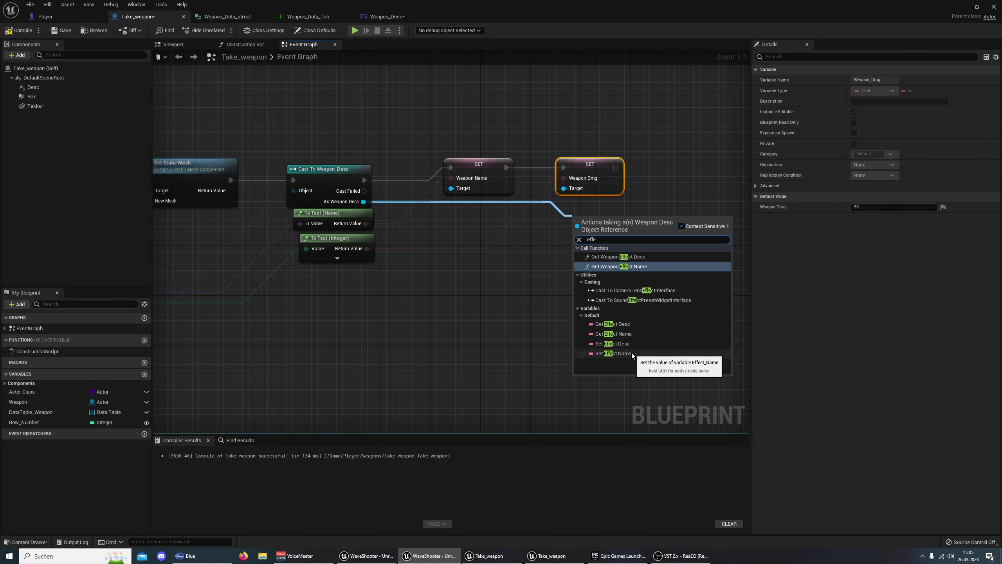
click(613, 354)
drag(615, 225, 710, 163)
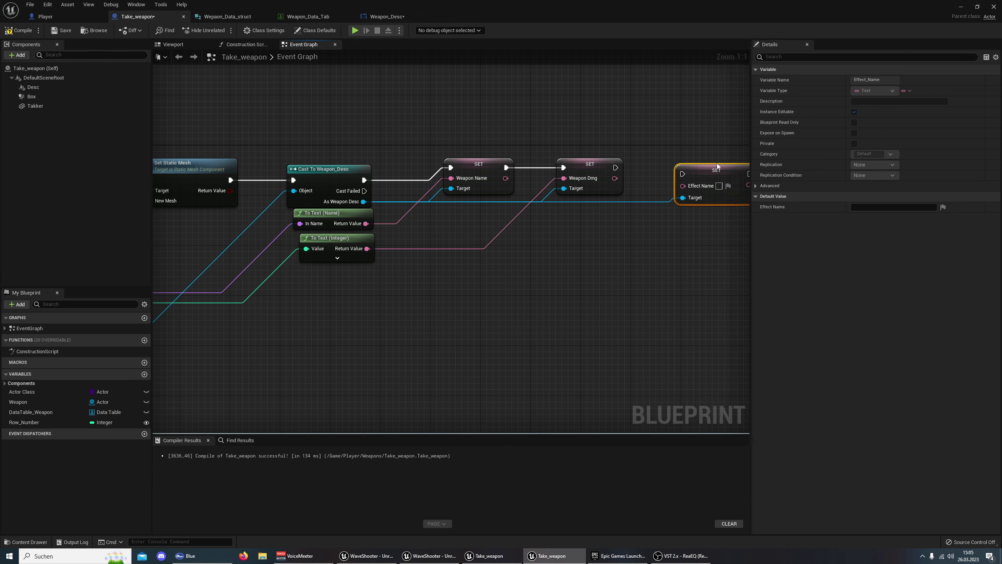
drag(615, 168, 676, 168)
right_drag(314, 302, 534, 292)
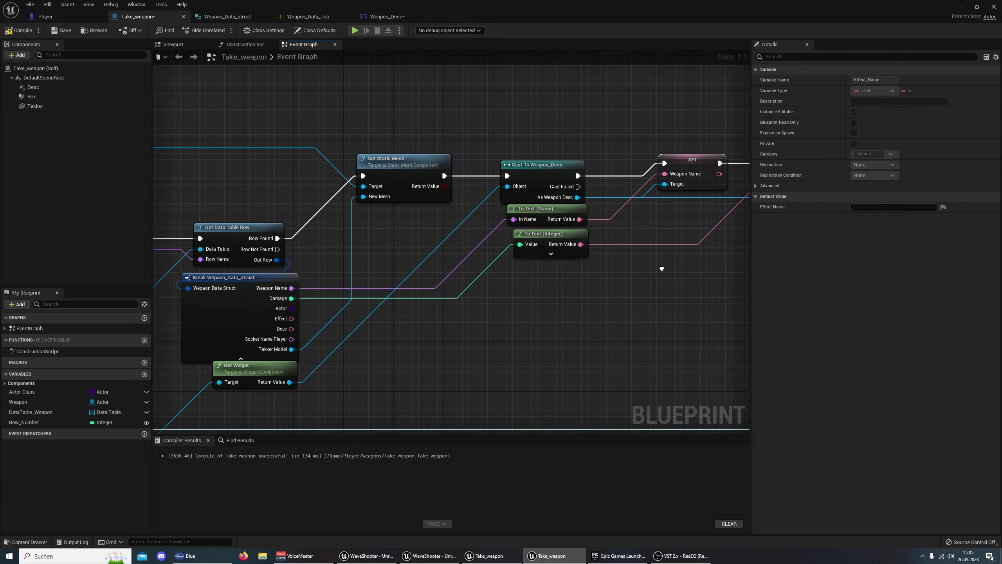
mouse_move(297, 312)
mouse_down()
mouse_move(752, 281)
mouse_move(725, 171)
mouse_up()
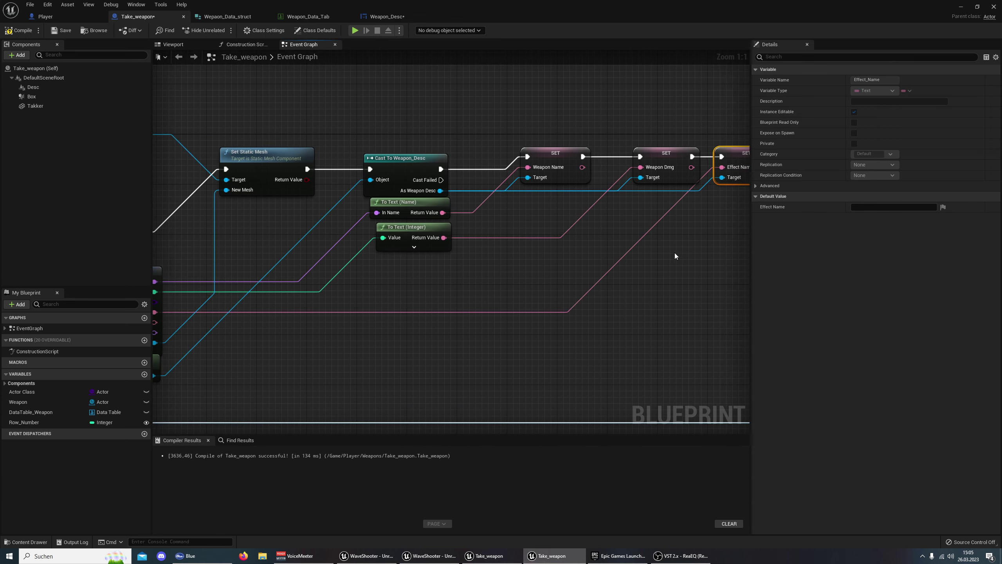
mouse_move(674, 252)
right_down()
mouse_move(581, 256)
mouse_move(399, 240)
mouse_move(547, 247)
right_up()
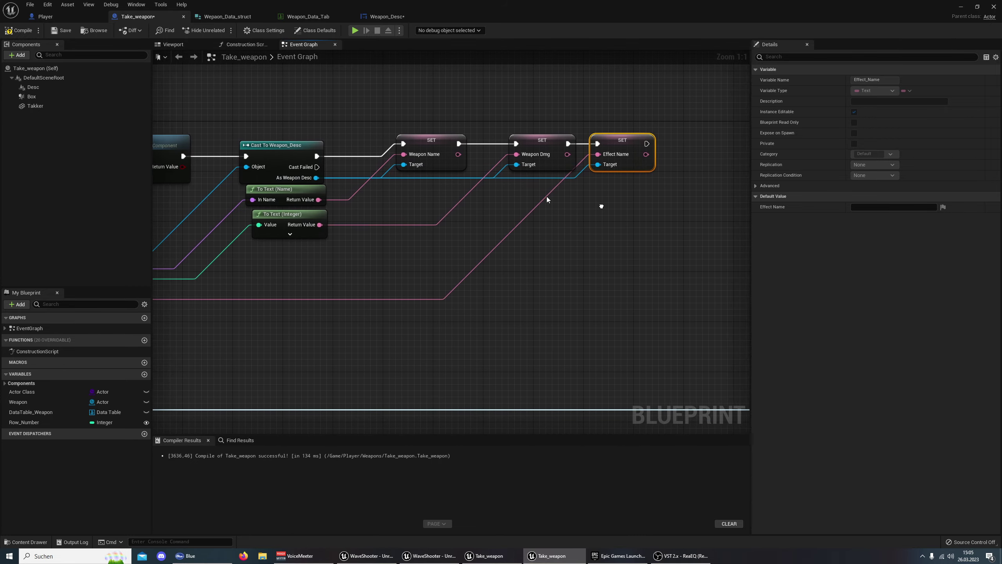
Add a Set Effect Desc node after Effect Name, fed by the row's Desc value
click(412, 13)
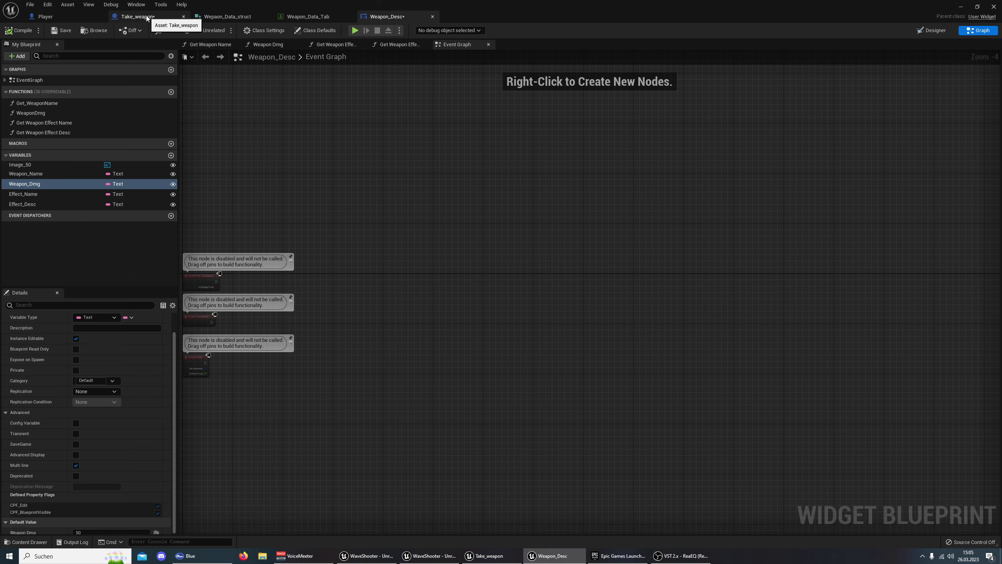
click(159, 17)
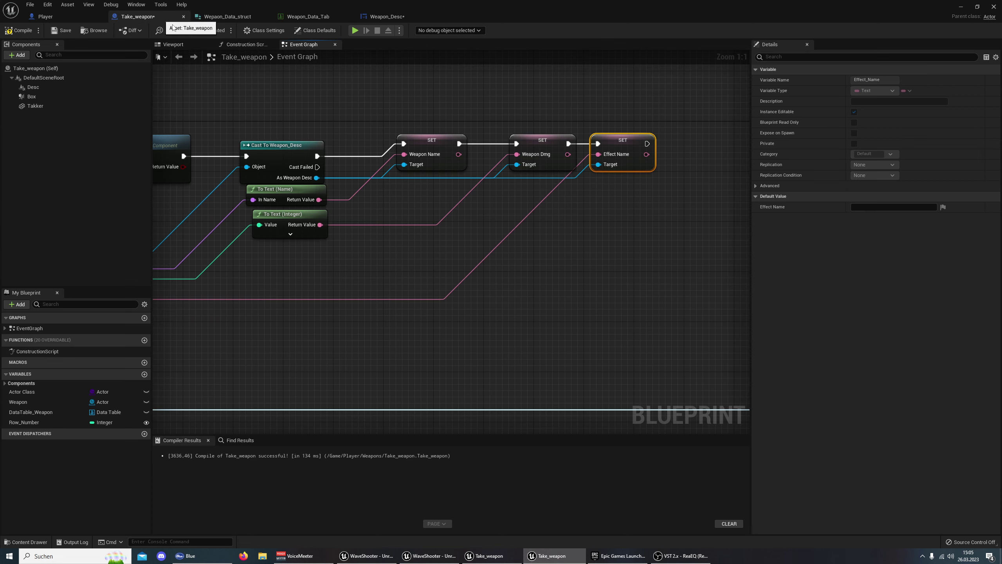
right_drag(304, 159, 332, 169)
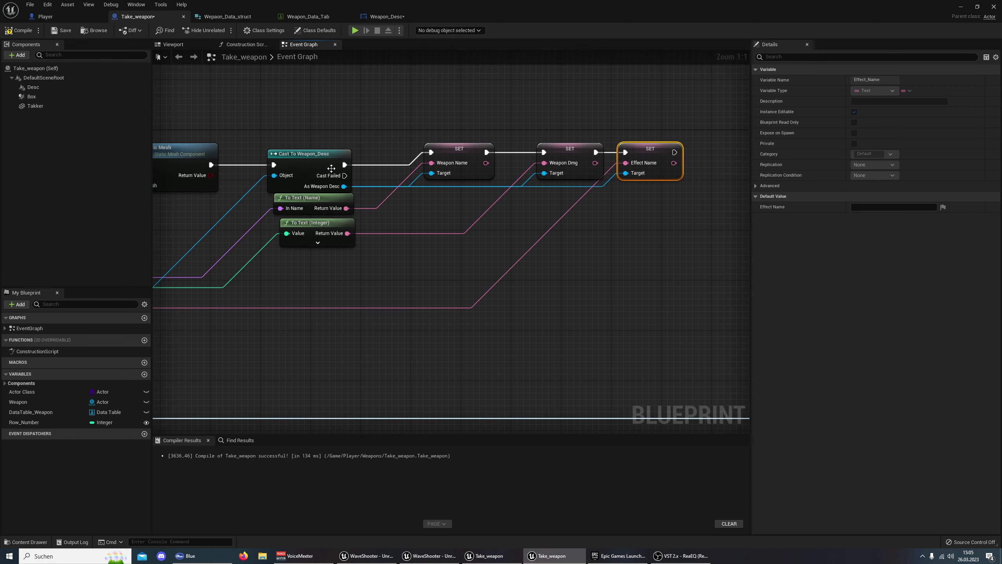
drag(344, 186, 534, 198)
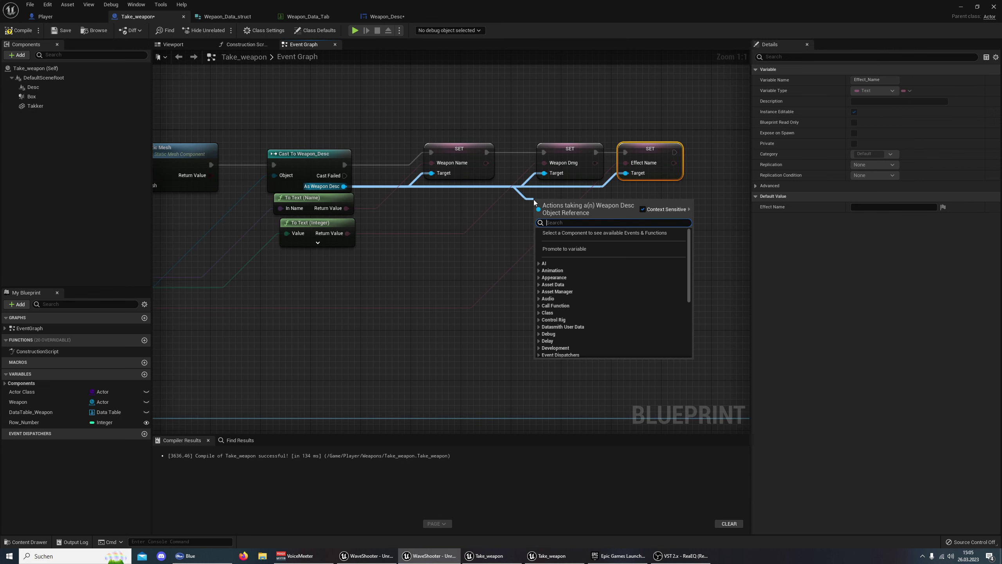
text(effec)
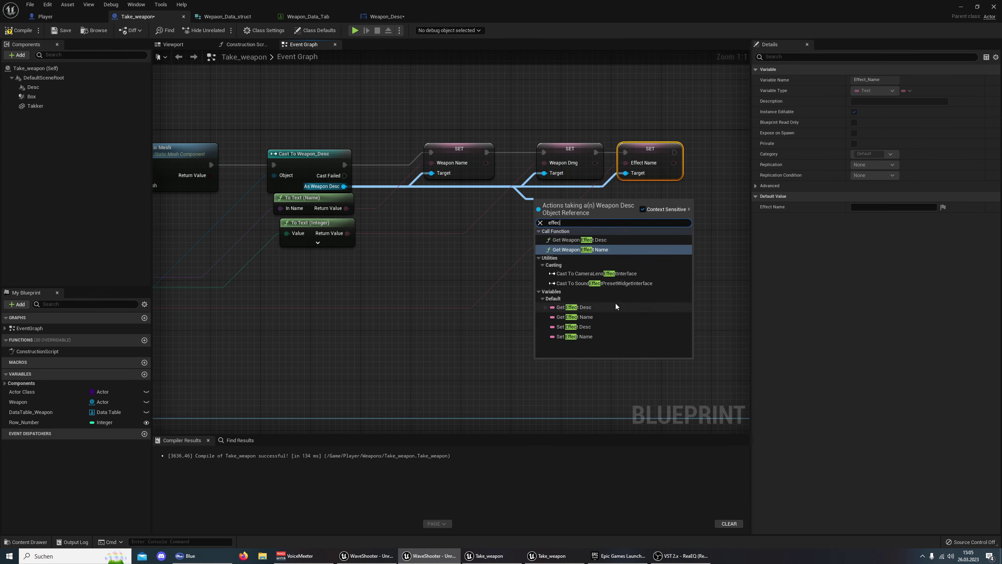
click(607, 327)
drag(574, 206, 740, 158)
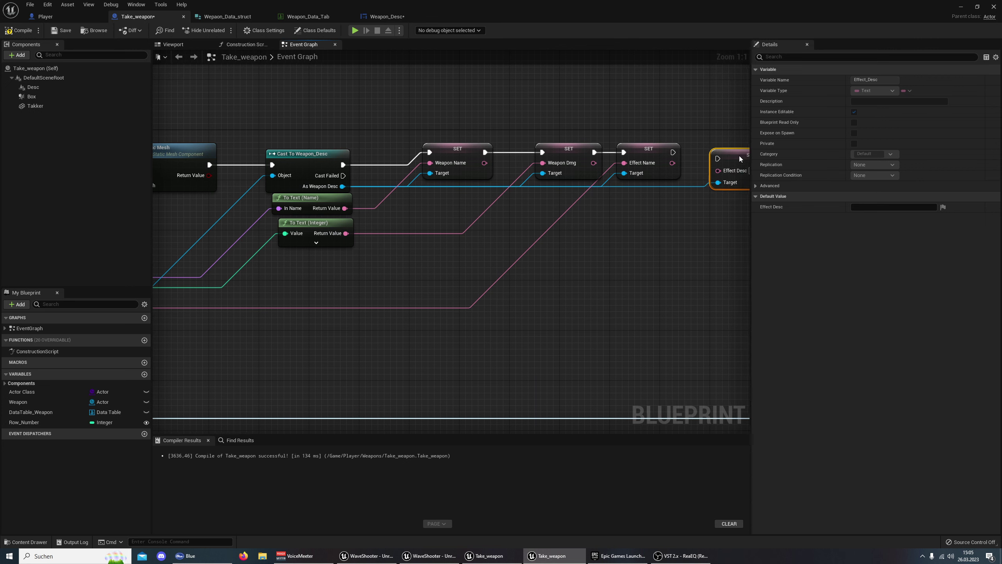
drag(666, 153, 705, 153)
right_drag(395, 328, 561, 321)
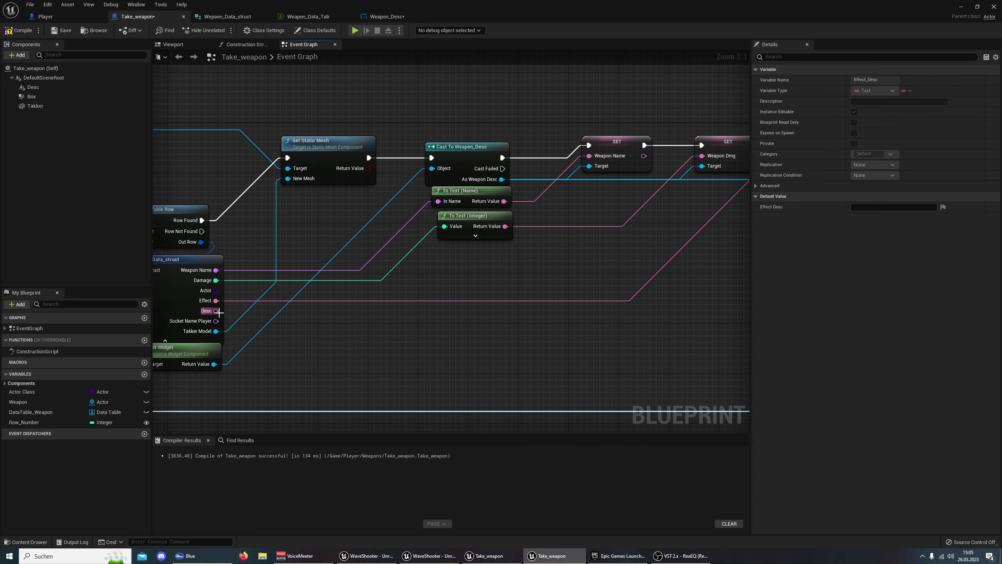
drag(216, 311, 691, 180)
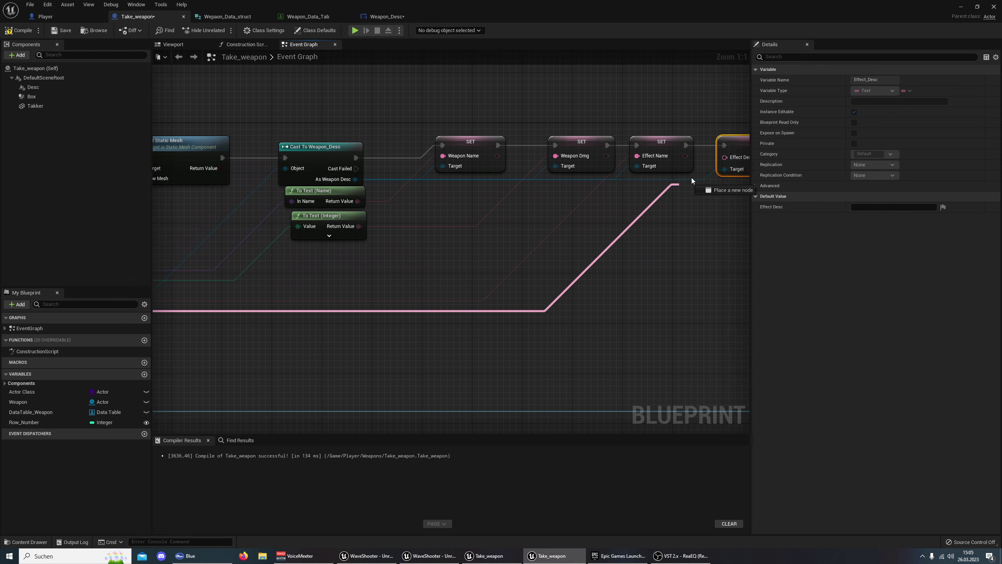
drag(692, 180, 727, 157)
right_drag(390, 307, 503, 281)
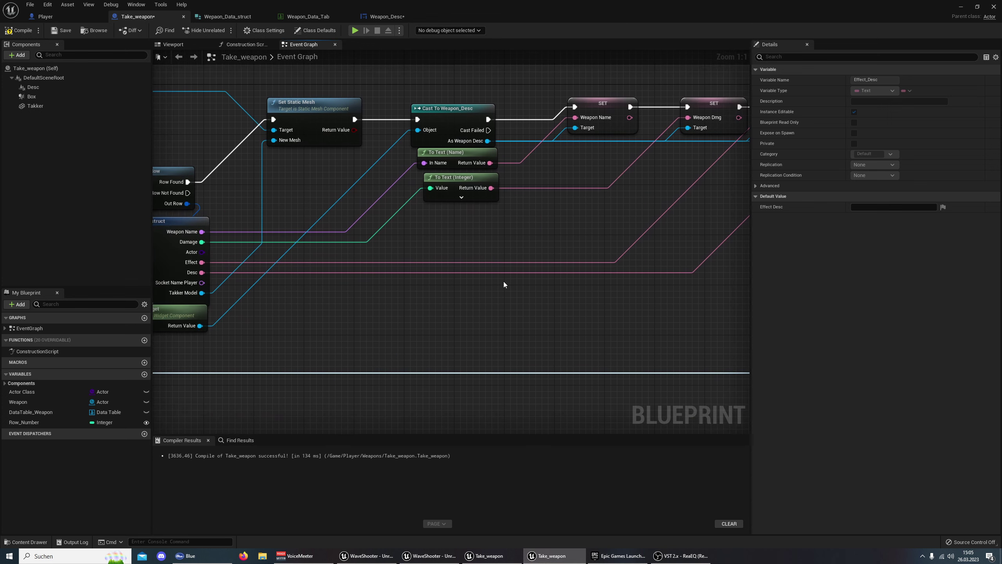
scroll(503, 281, down, 2)
scroll(335, 235, down, 2)
scroll(544, 239, up, 2)
Recompile Take_weapon with the Cast node and its four setters in view
right_drag(544, 240, 570, 224)
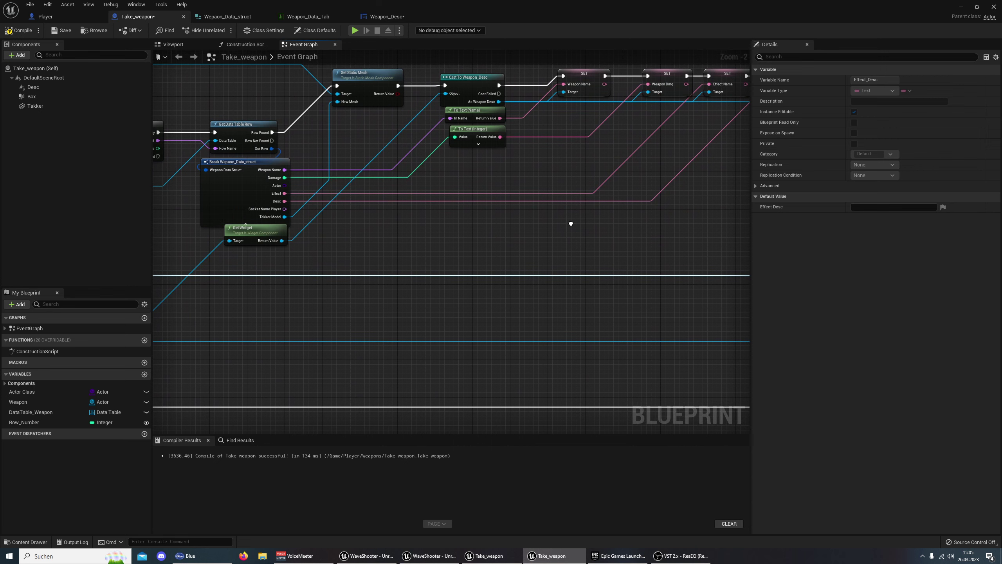
scroll(329, 233, up, 2)
mouse_move(425, 183)
right_down()
mouse_move(364, 263)
mouse_move(473, 274)
right_up()
click(18, 30)
Compare with the reference editor's Cast and SET nodes, then select the Actor Class variable
click(486, 556)
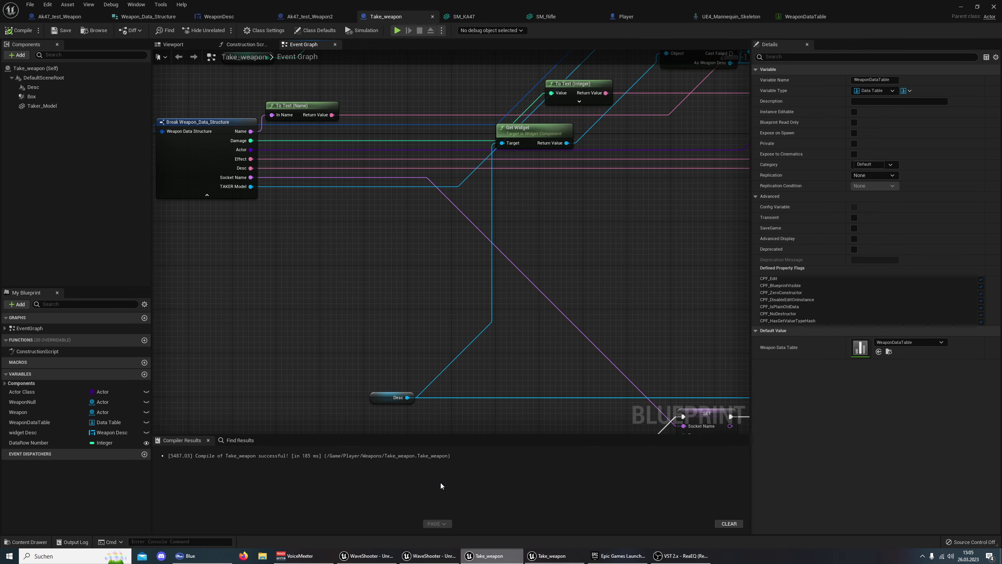
right_drag(361, 271, 348, 343)
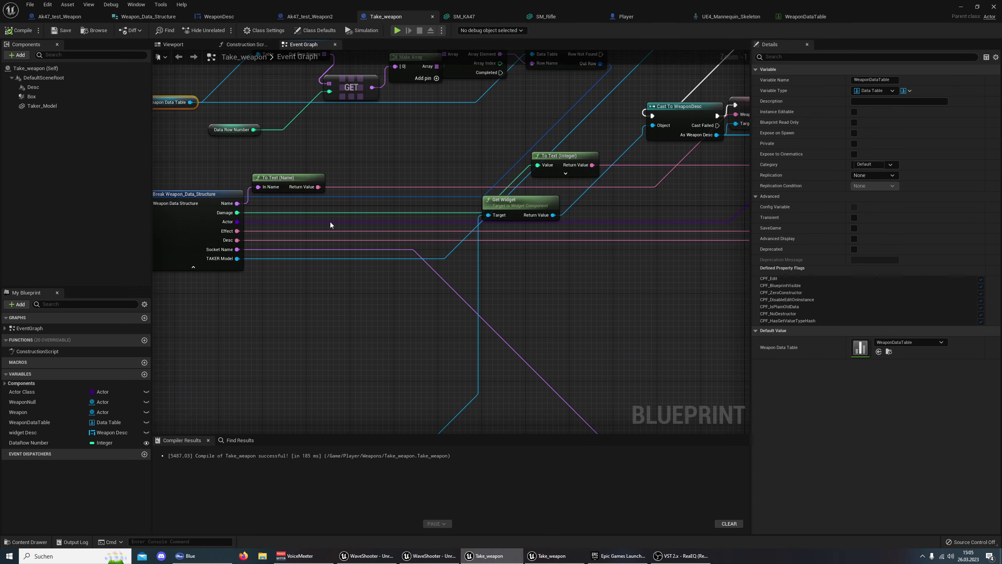
right_drag(700, 221, 356, 290)
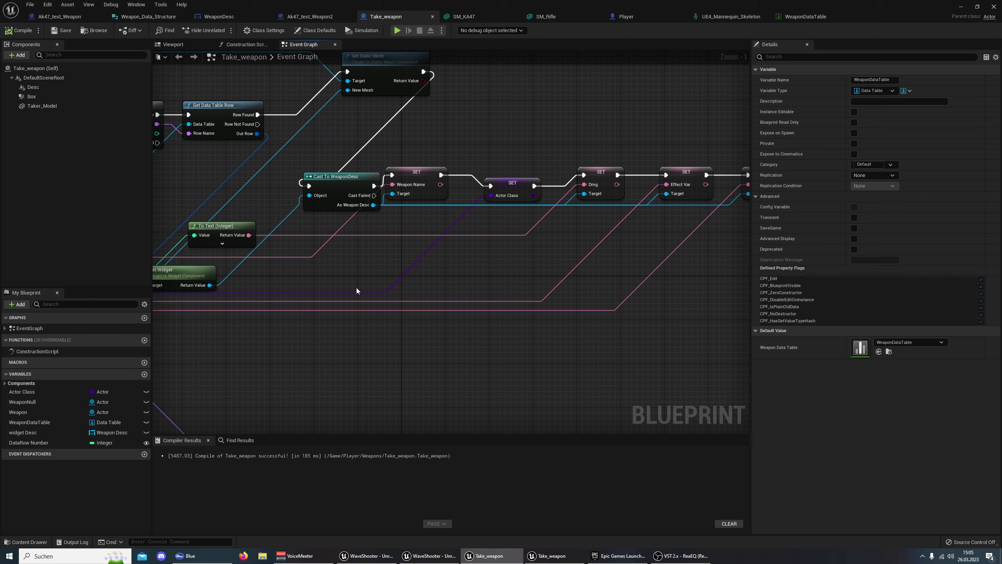
click(552, 556)
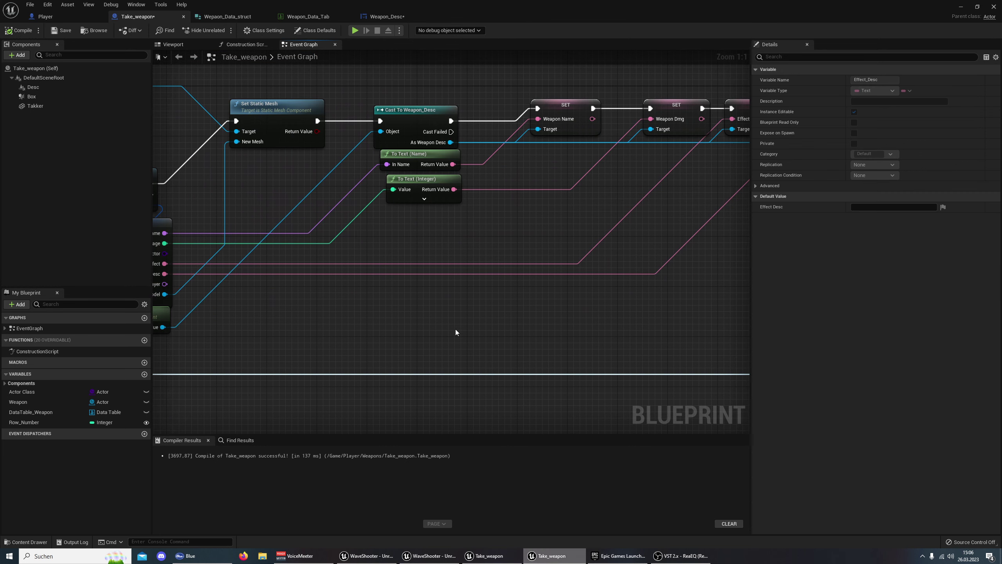
right_click(466, 228)
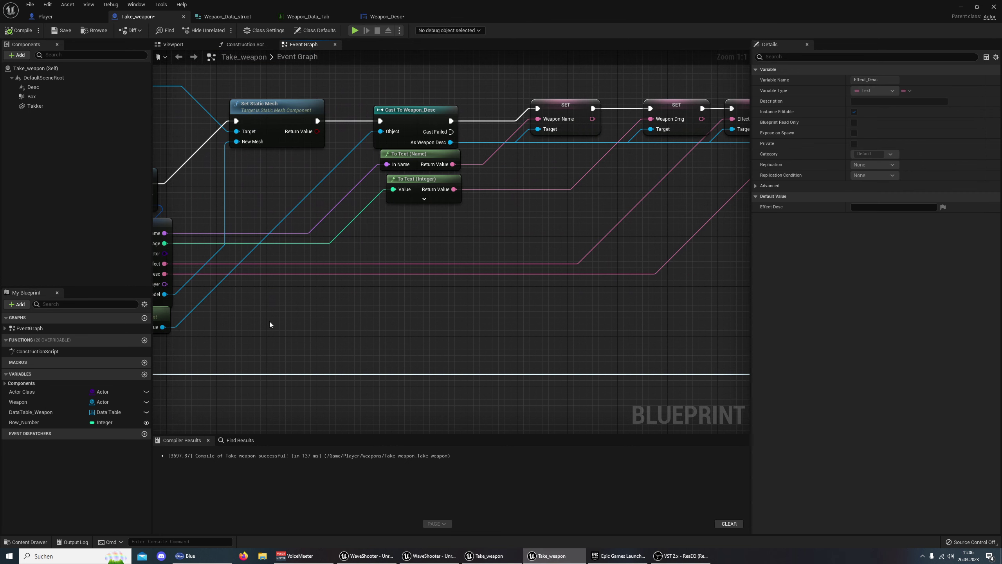
click(58, 392)
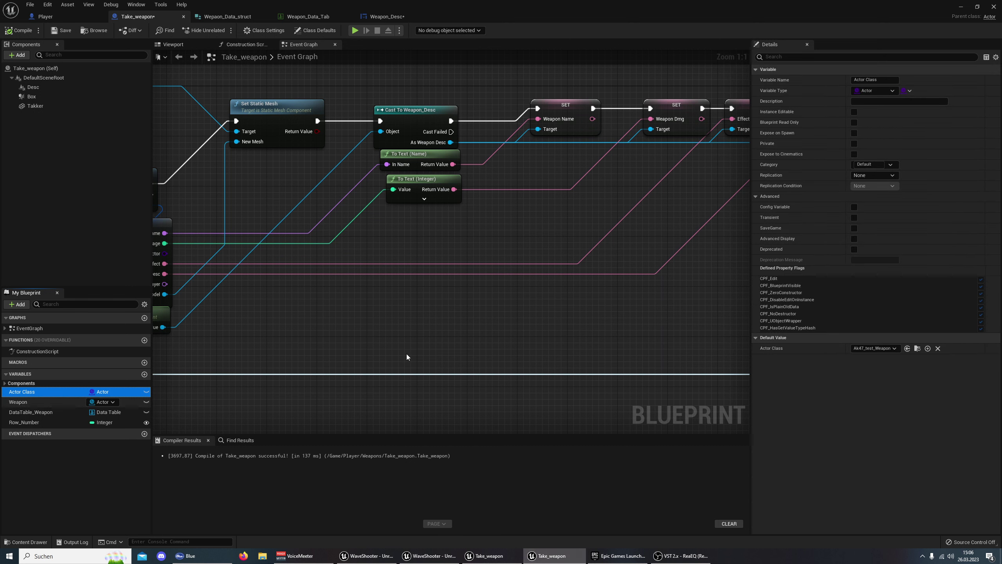
click(509, 559)
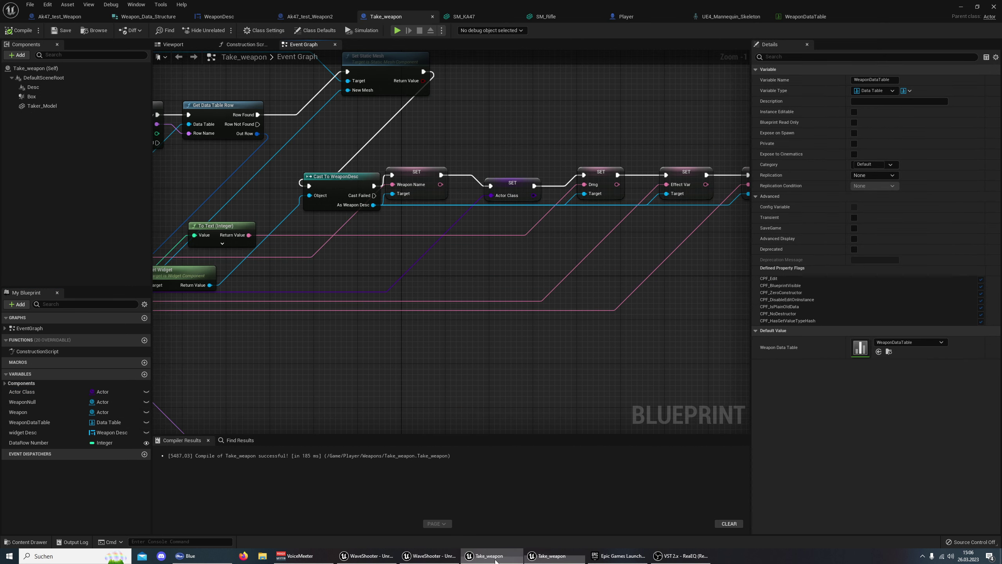
click(544, 560)
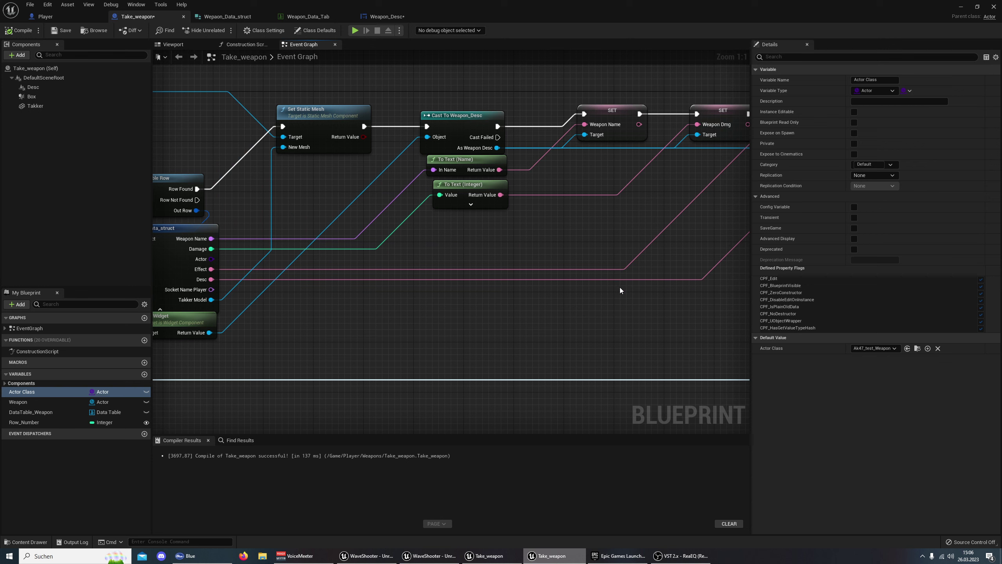
right_drag(620, 290, 188, 331)
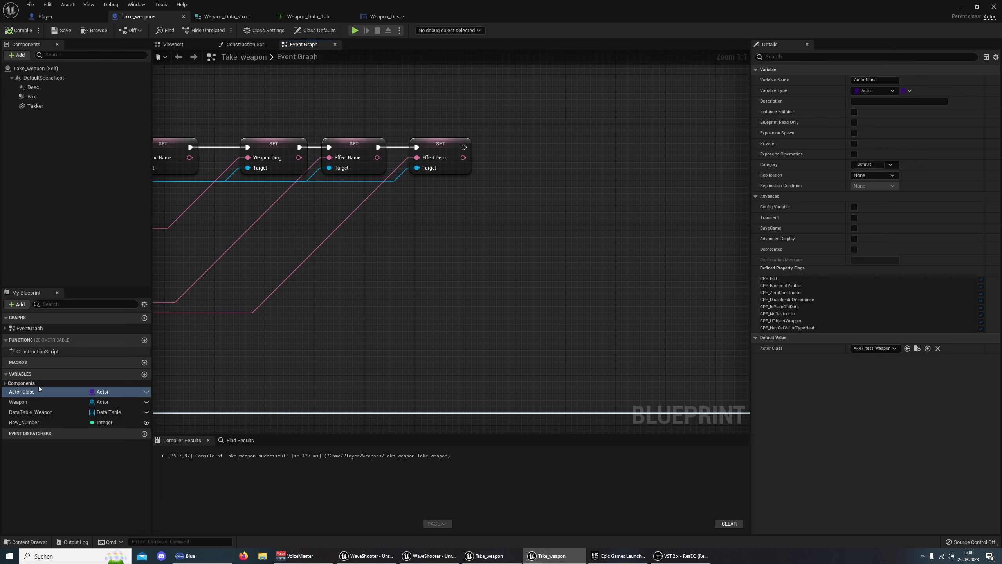
Add a SET Actor Class after Effect Desc, fed by the row's Actor pin, and compile
drag(38, 388, 495, 154)
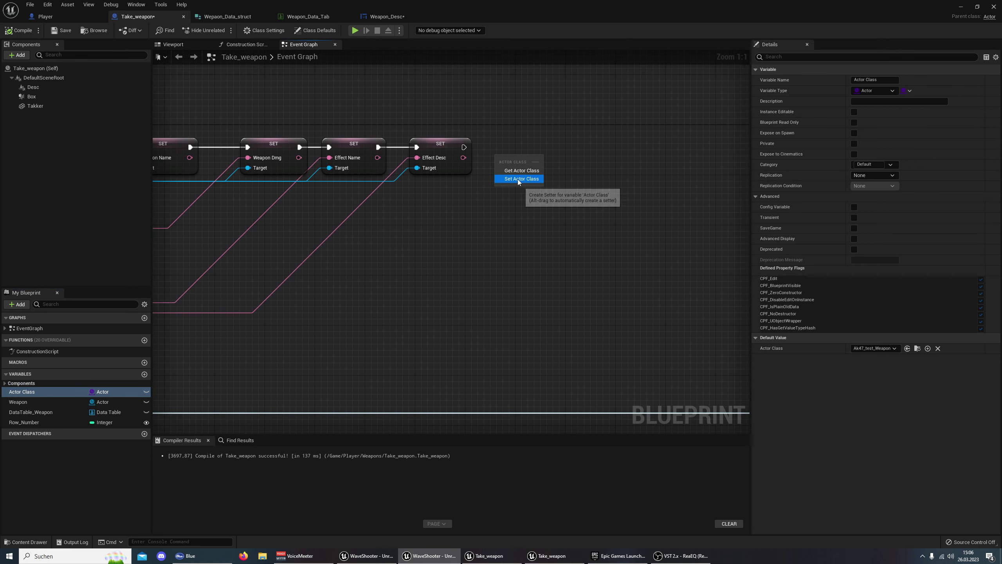
click(519, 179)
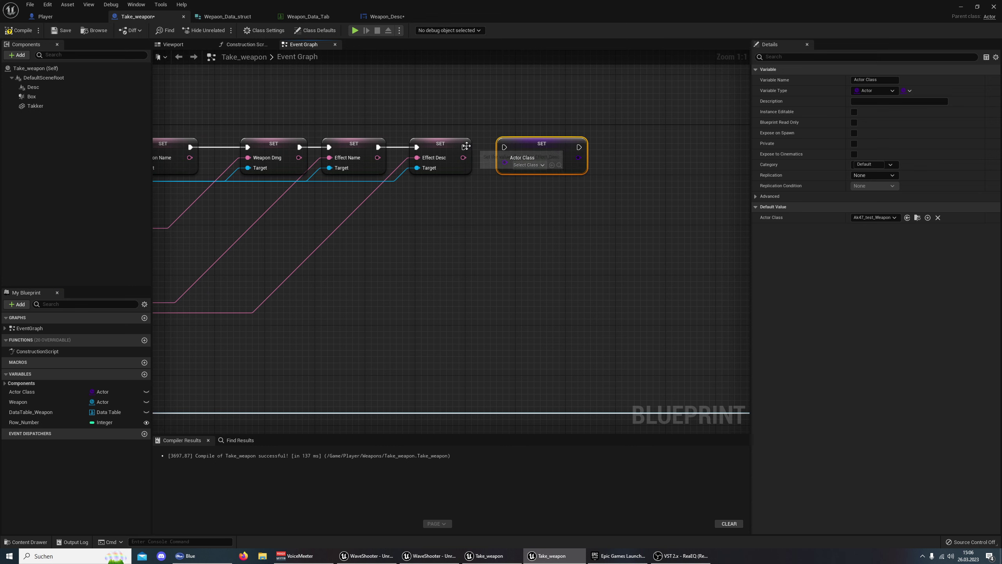
drag(465, 146, 504, 147)
scroll(357, 249, down, 1)
right_drag(357, 249, 664, 208)
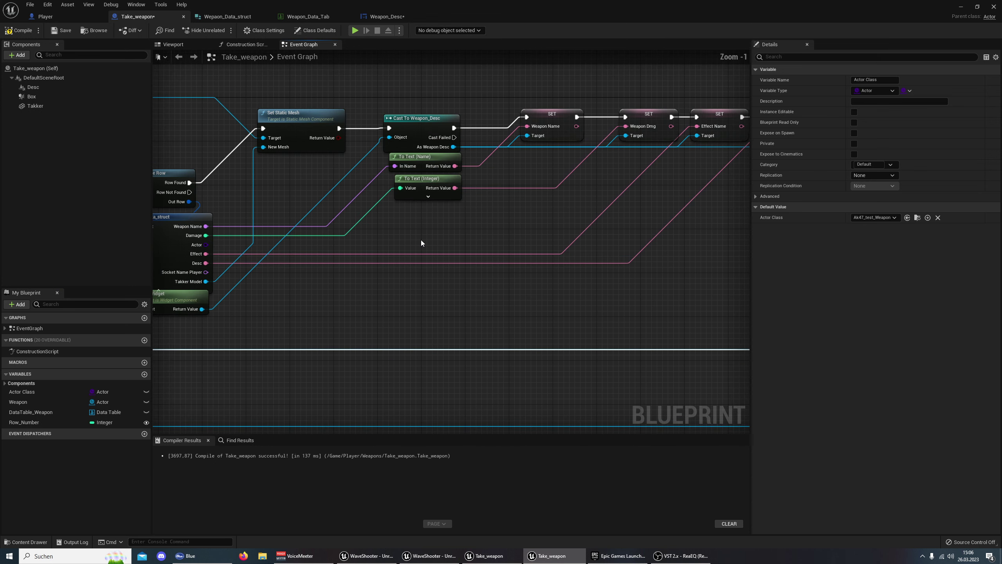
drag(207, 249, 689, 139)
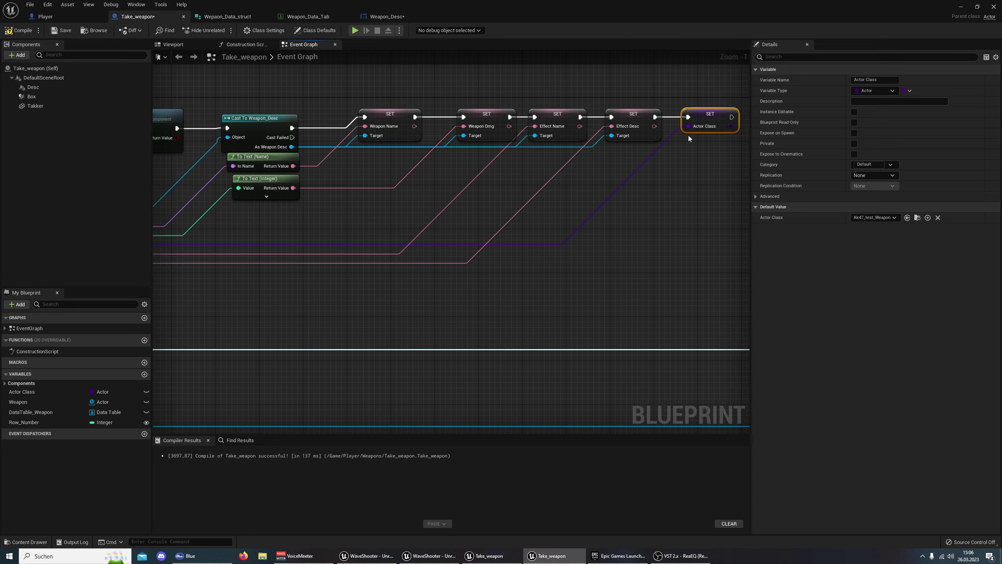
click(17, 31)
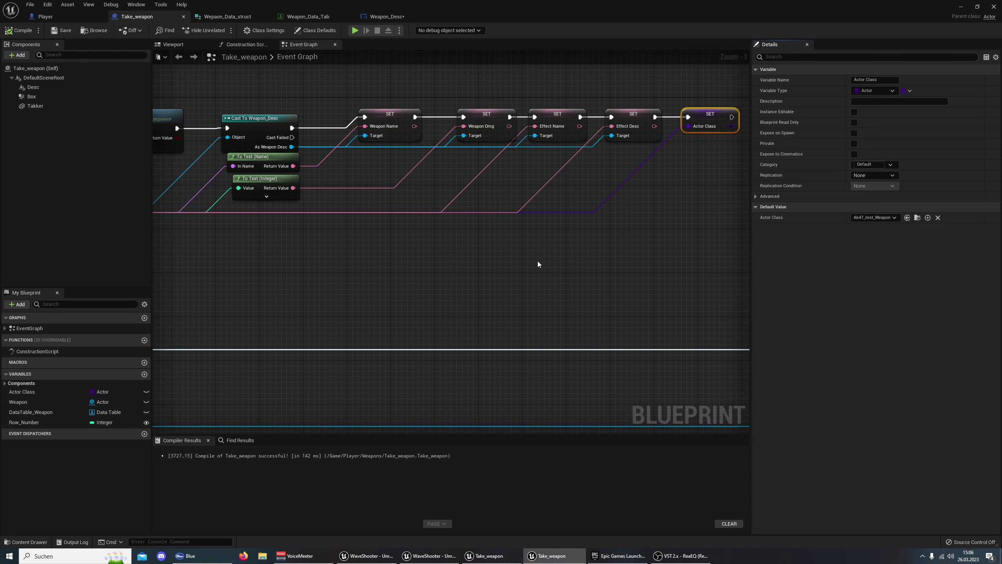
scroll(650, 224, down, 3)
mouse_move(649, 223)
right_down()
mouse_move(317, 197)
mouse_move(437, 175)
right_up()
Review the reference blueprint's SET and Add Child Actor Component nodes
scroll(409, 243, up, 4)
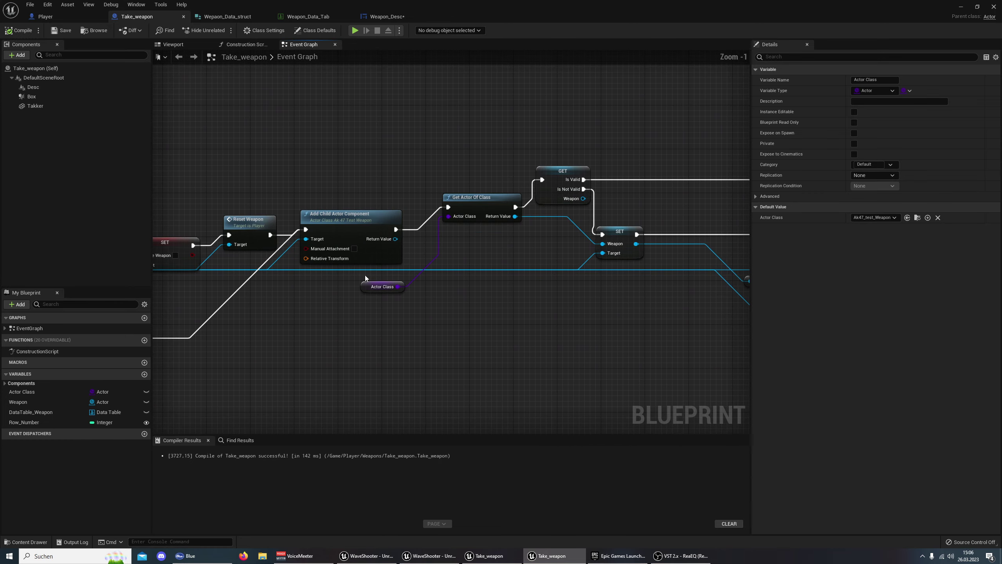
click(486, 555)
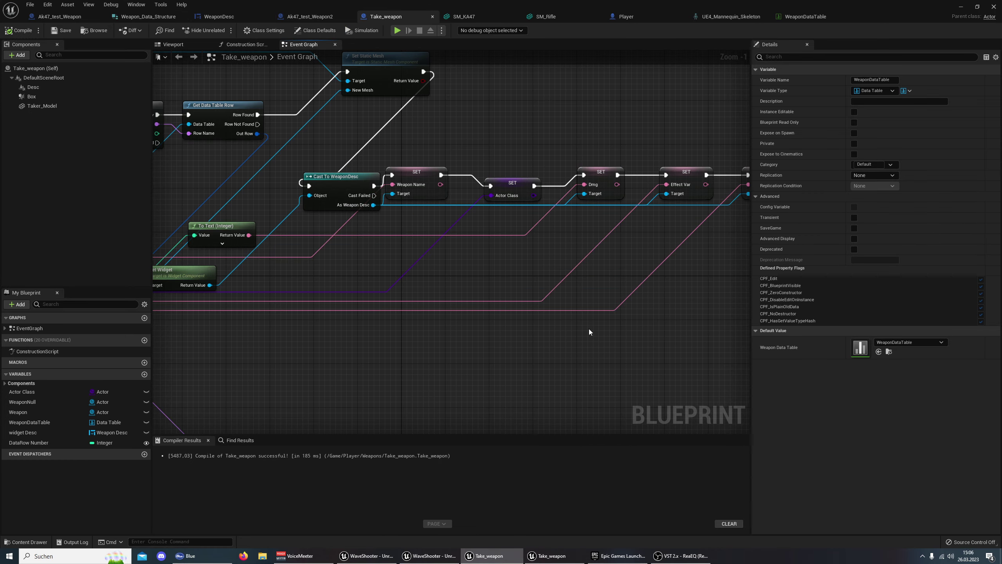
mouse_move(588, 329)
right_down()
mouse_move(397, 325)
mouse_move(425, 258)
right_up()
scroll(397, 326, down, 2)
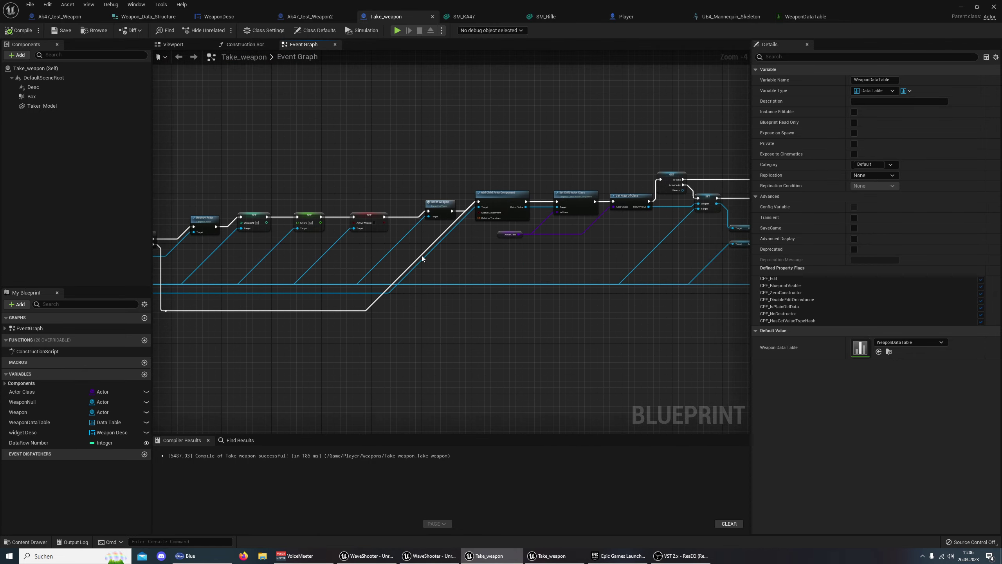
scroll(587, 317, up, 2)
mouse_move(587, 316)
right_down()
mouse_move(495, 263)
mouse_move(452, 301)
mouse_move(468, 325)
right_up()
scroll(445, 310, up, 2)
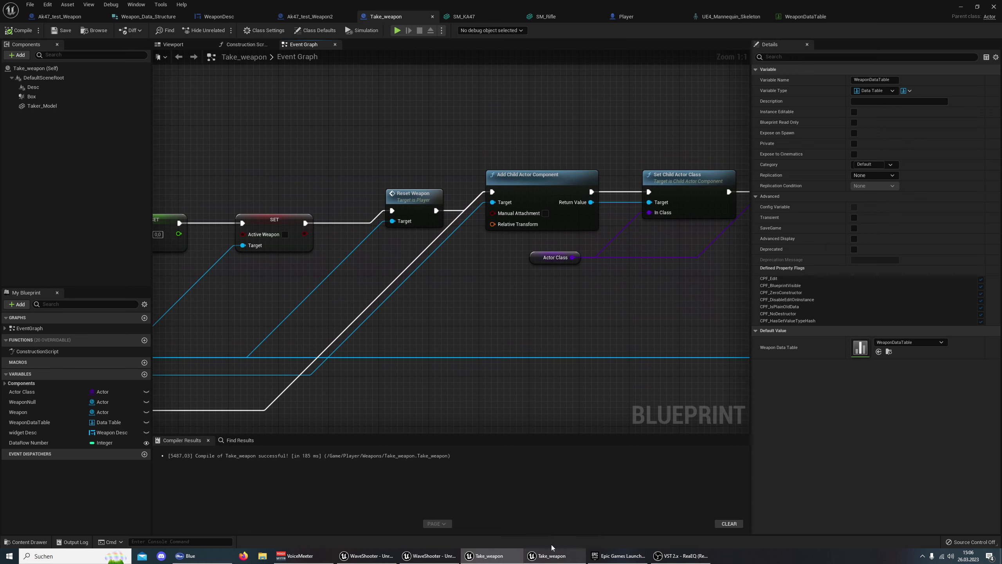
click(554, 559)
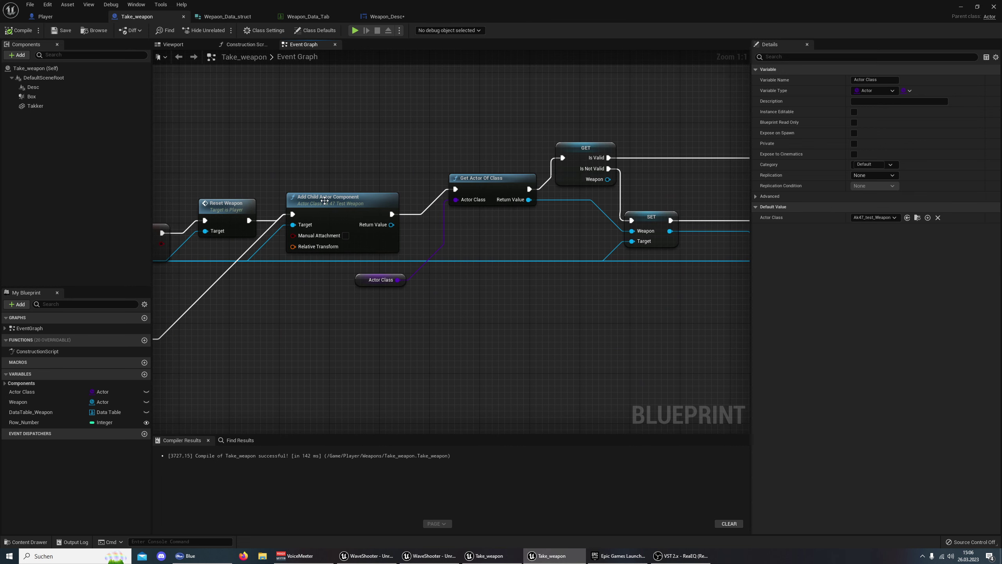
Delete the Add Child Actor Component and Get Actor Of Class nodes, then drag from Reset Weapon's output
click(324, 200)
key(Delete)
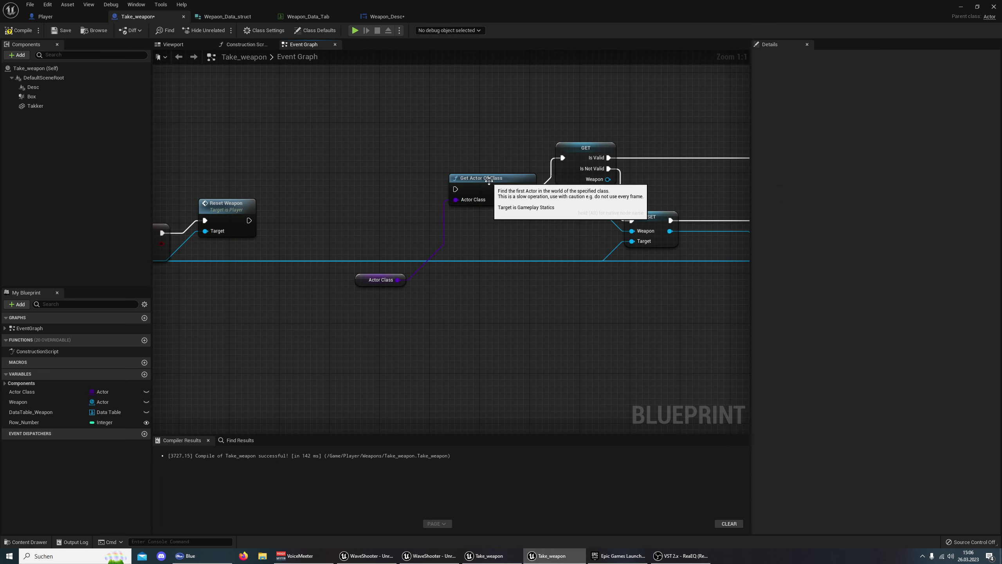
click(502, 178)
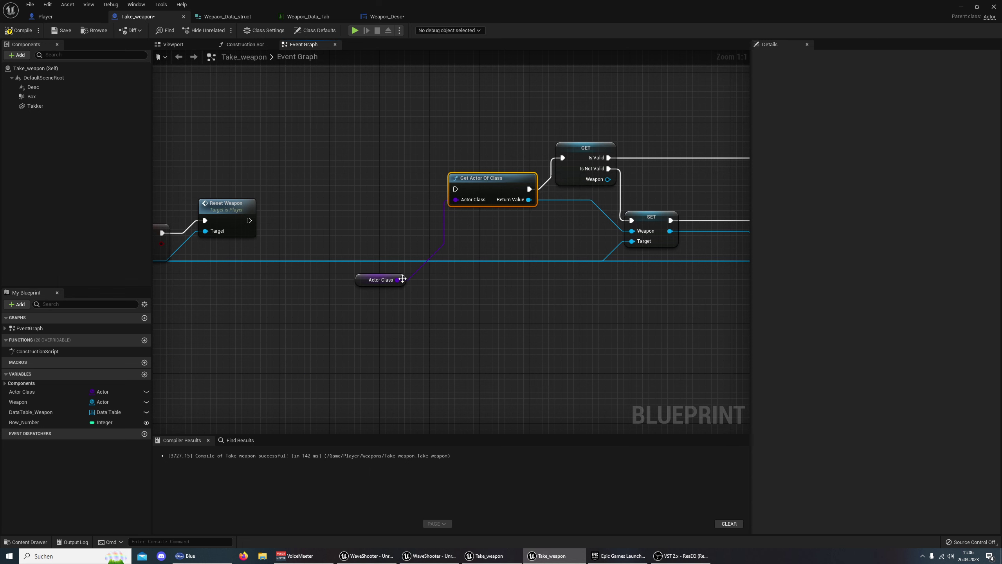
key(Delete)
right_drag(339, 245, 469, 222)
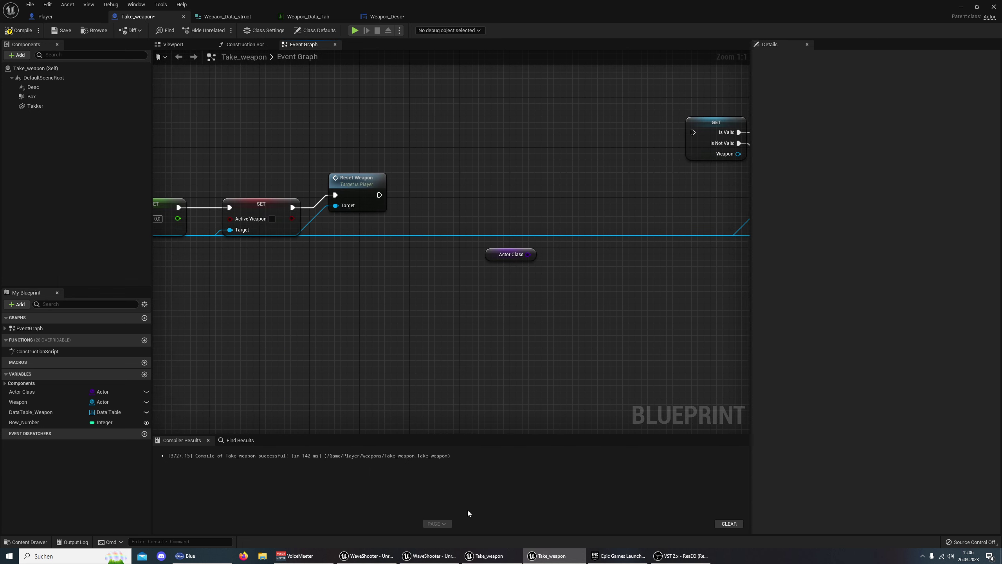
click(490, 555)
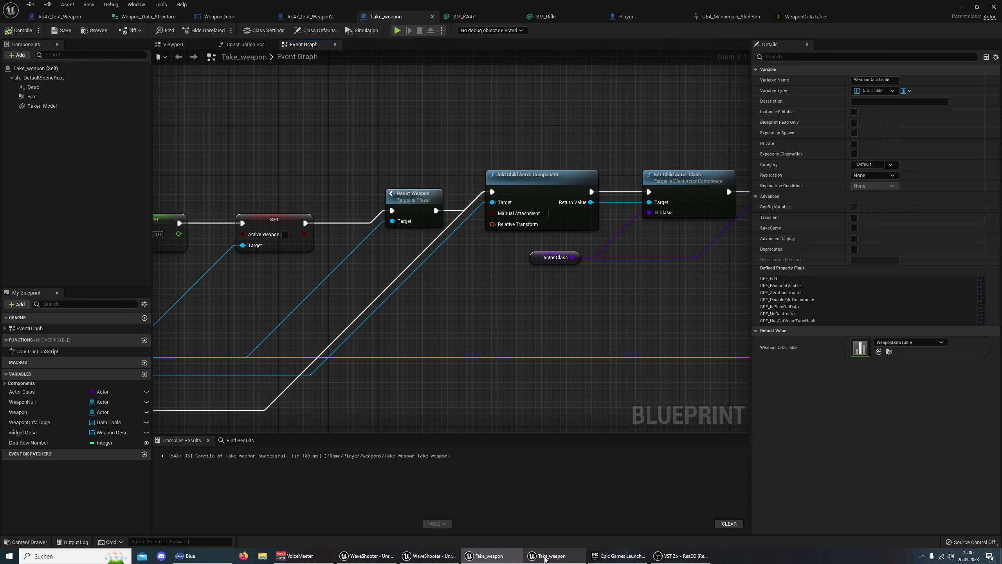
click(545, 556)
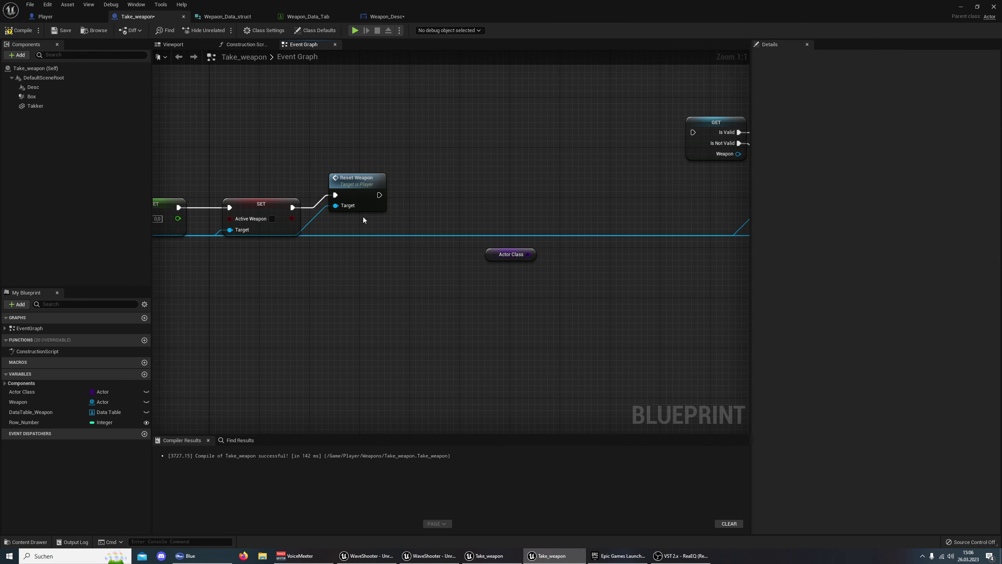
drag(379, 195, 432, 189)
Search 'add child' and place a new Add Child Actor Component right after Reset Weapon
text(add)
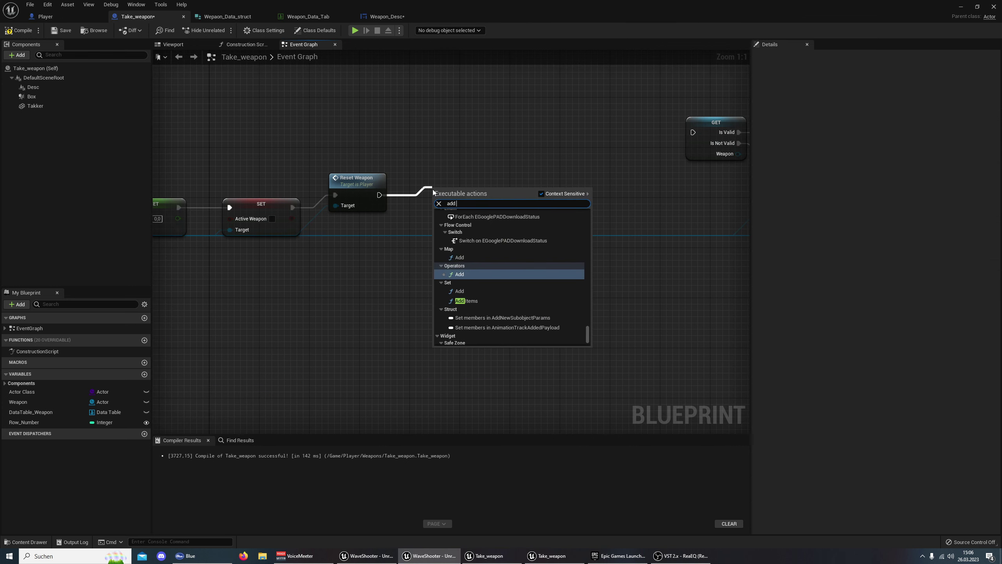
text( child)
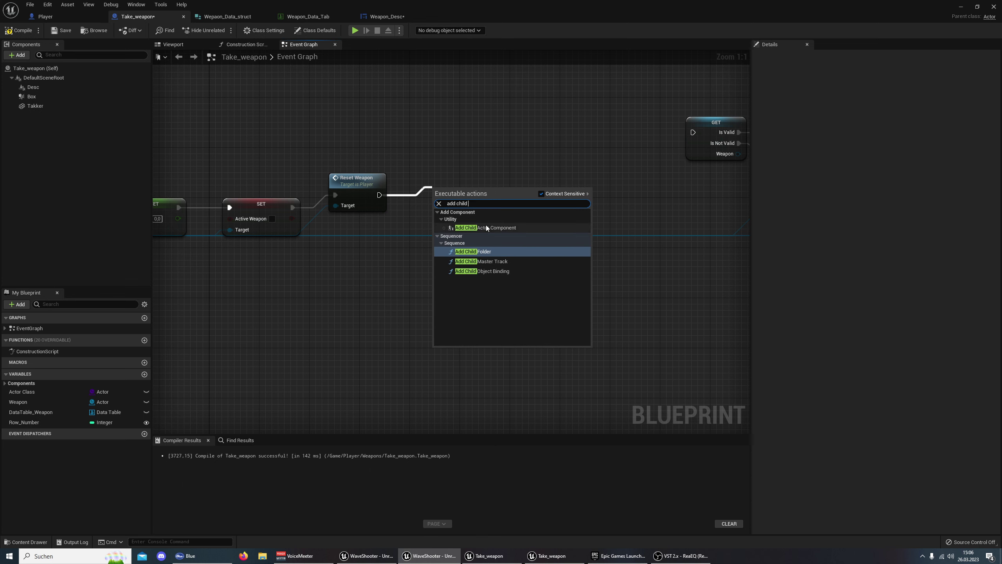
click(486, 227)
drag(468, 158, 456, 165)
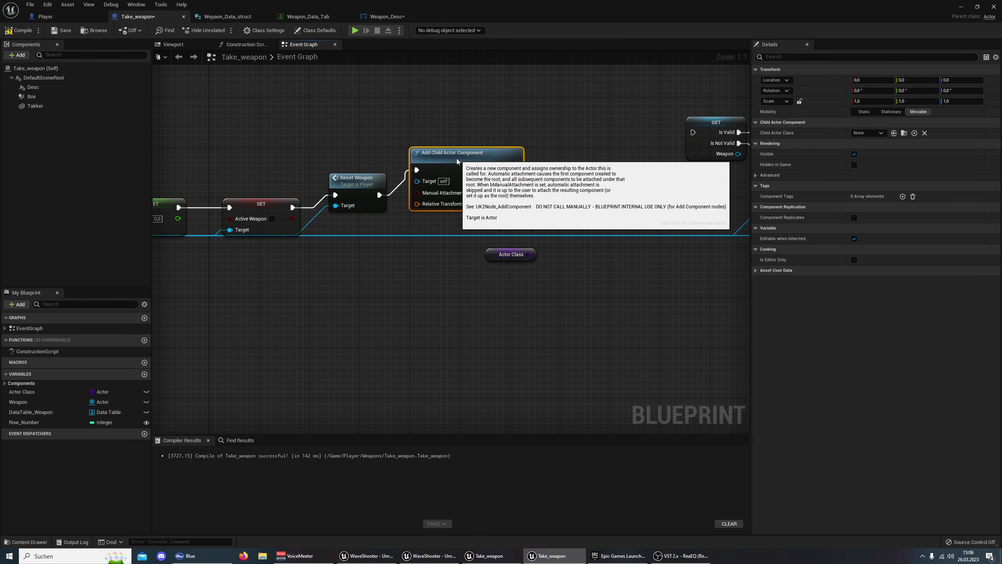
scroll(375, 309, down, 3)
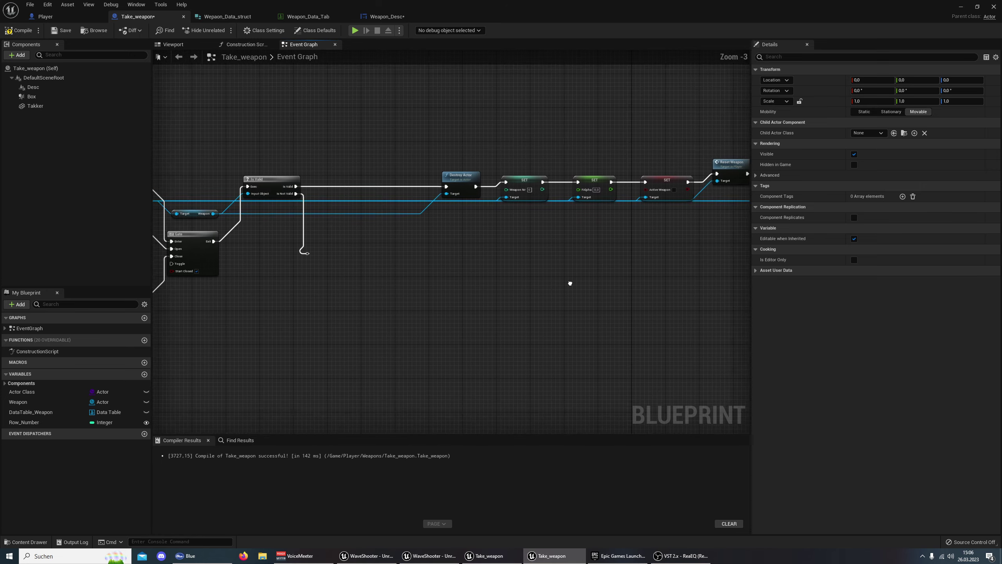
right_drag(569, 282, 448, 299)
mouse_move(626, 284)
right_down()
mouse_move(246, 264)
mouse_move(496, 270)
right_up()
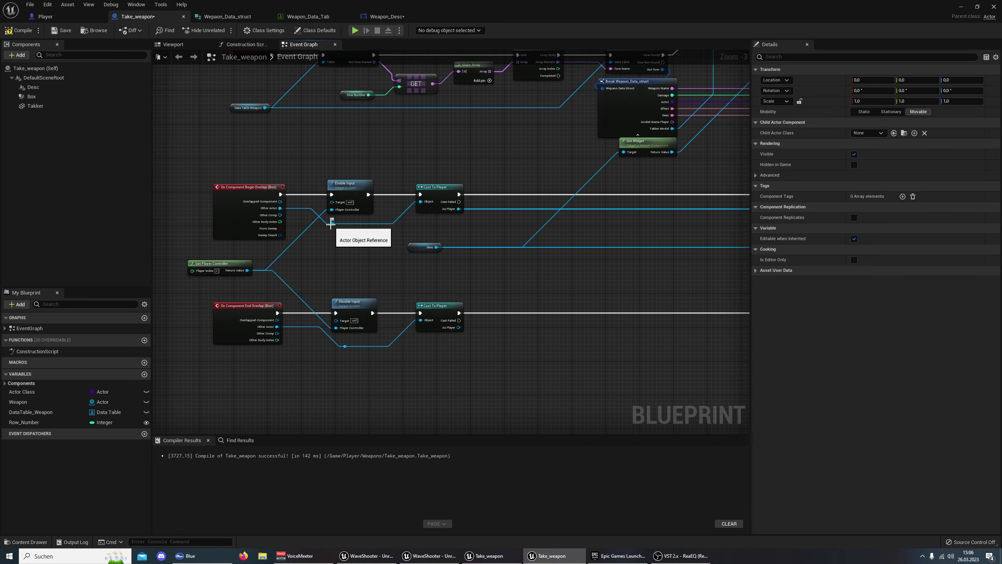
mouse_move(279, 211)
mouse_down()
mouse_move(612, 160)
mouse_move(523, 137)
mouse_up()
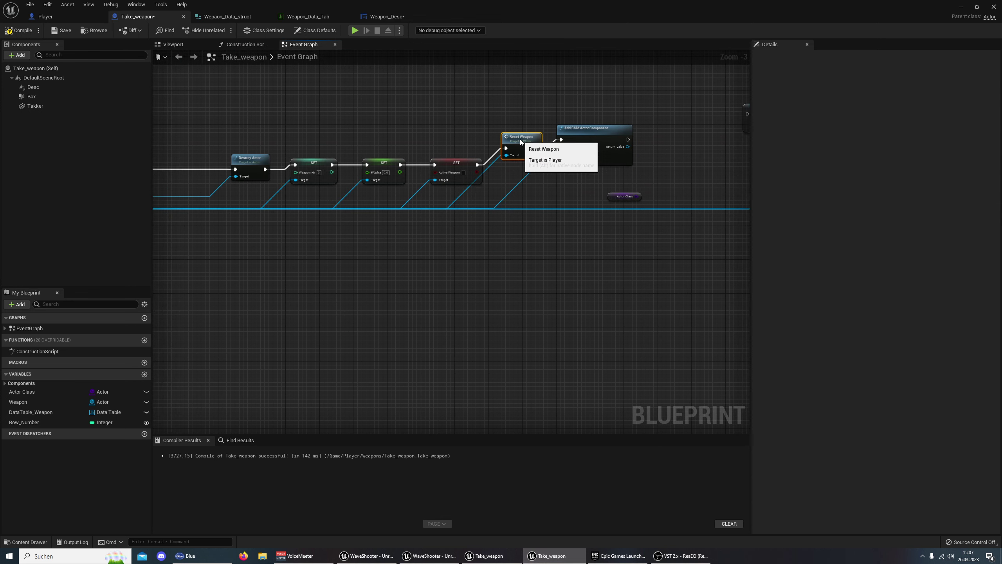
Survey the overlap events, Gate, Is Valid and setter nodes against the reference blueprint
click(456, 161)
scroll(512, 201, up, 1)
scroll(404, 234, up, 1)
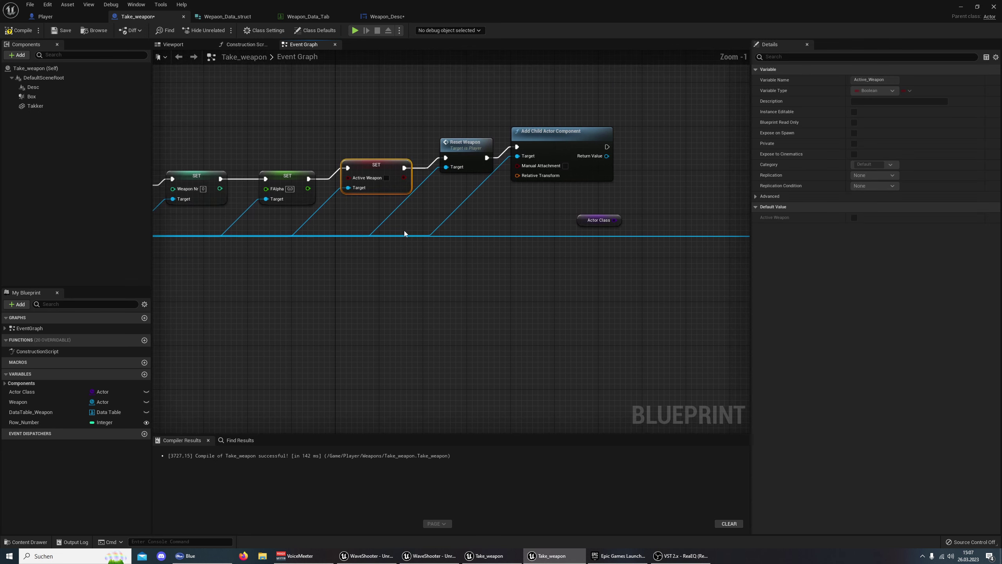
right_drag(486, 288, 445, 320)
mouse_move(486, 267)
right_down()
mouse_move(388, 371)
mouse_move(418, 359)
right_up()
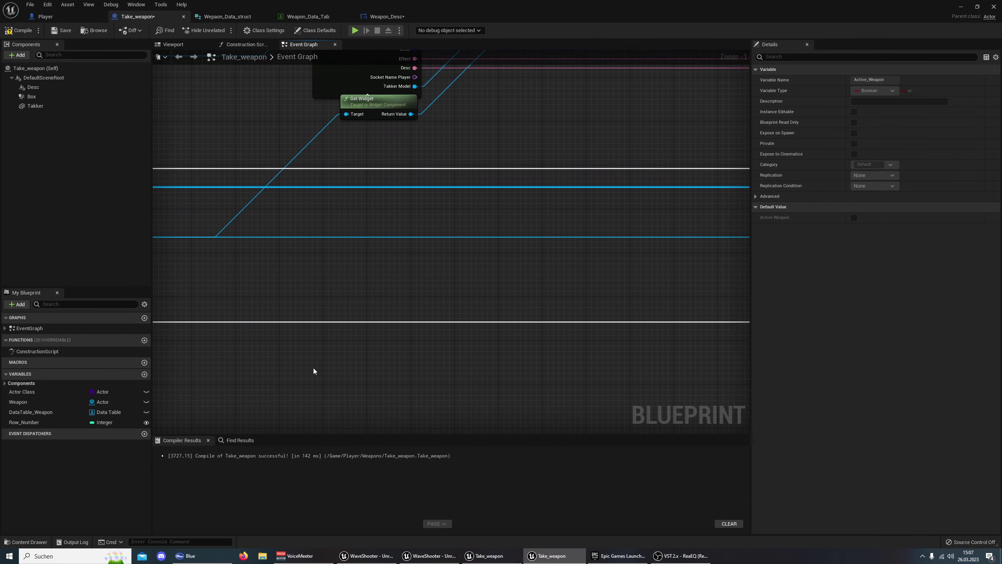
right_drag(191, 223, 280, 243)
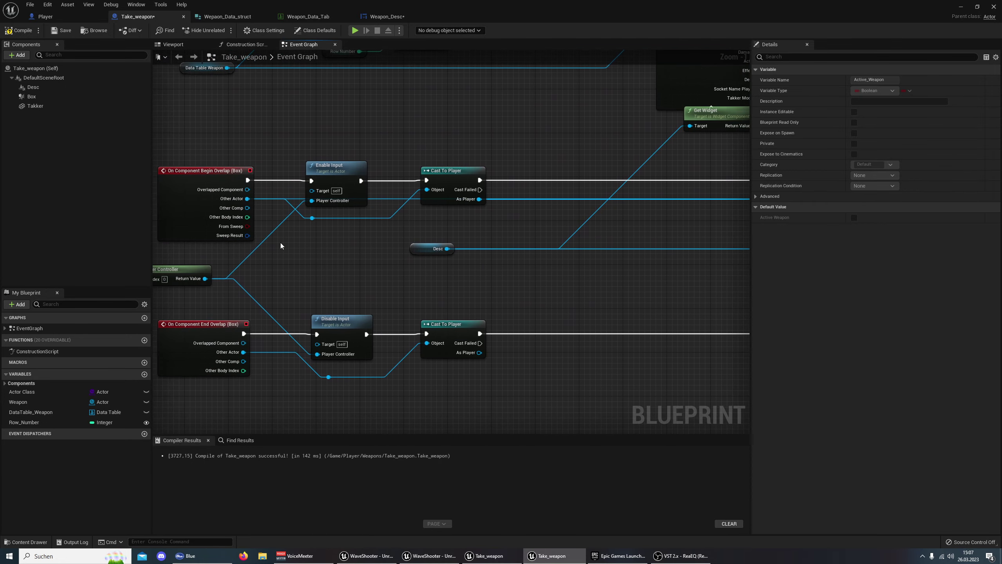
right_drag(417, 242, 245, 252)
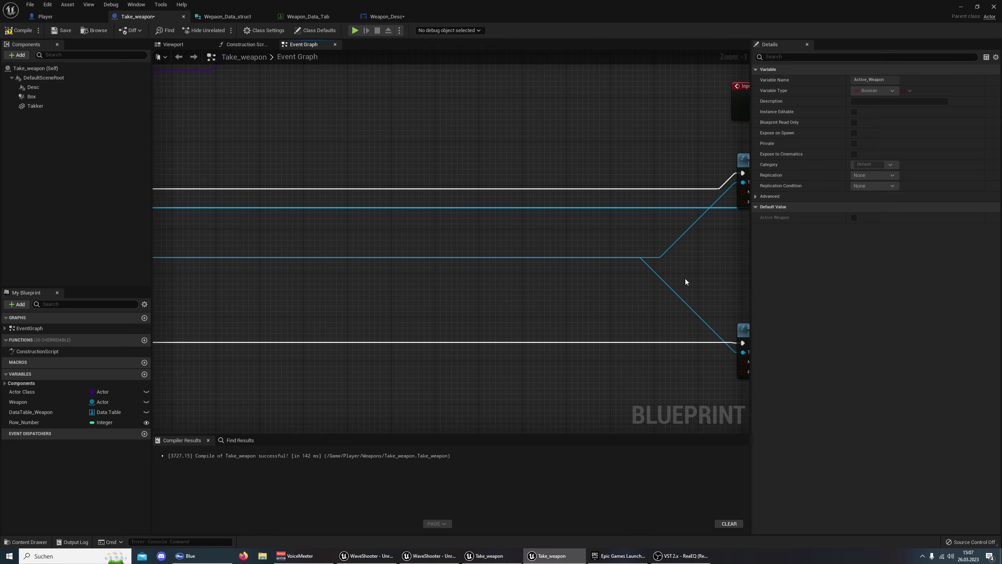
mouse_move(685, 278)
right_down()
mouse_move(399, 286)
mouse_move(261, 307)
right_up()
mouse_move(438, 290)
right_down()
mouse_move(261, 301)
mouse_move(336, 281)
right_up()
drag(280, 179, 333, 255)
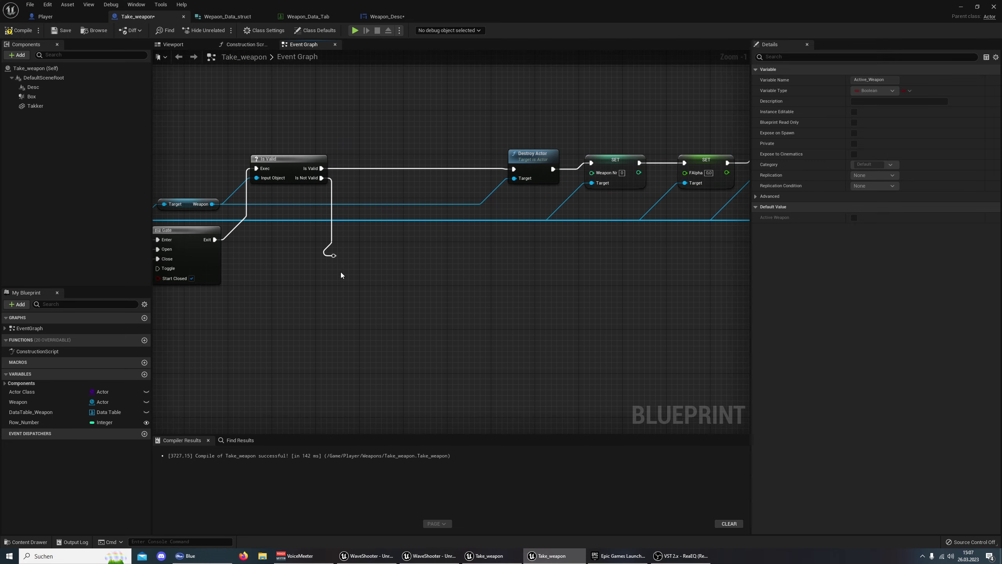
mouse_move(333, 255)
right_down()
mouse_move(262, 335)
mouse_move(405, 347)
mouse_move(224, 338)
right_up()
click(542, 556)
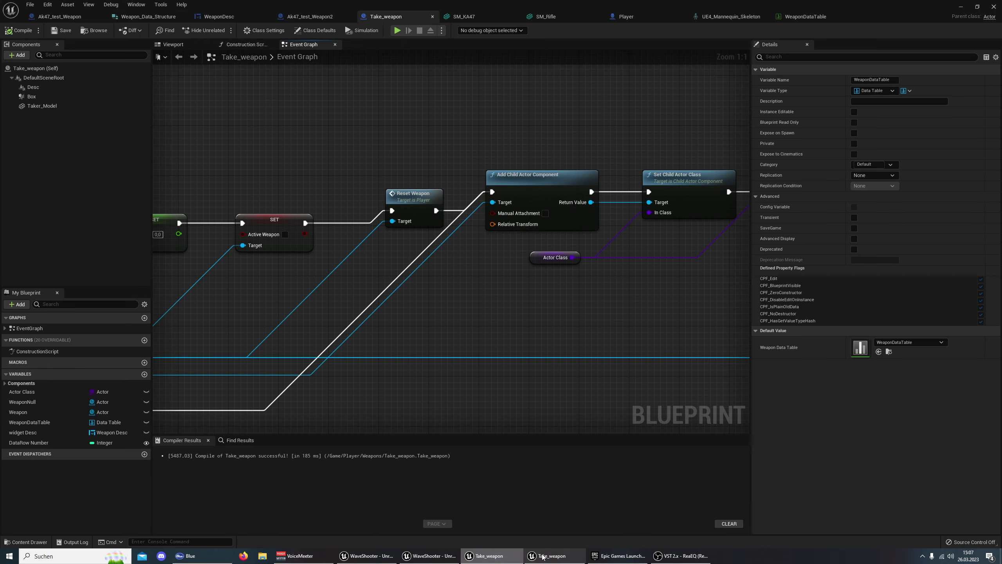
right_drag(436, 426, 569, 407)
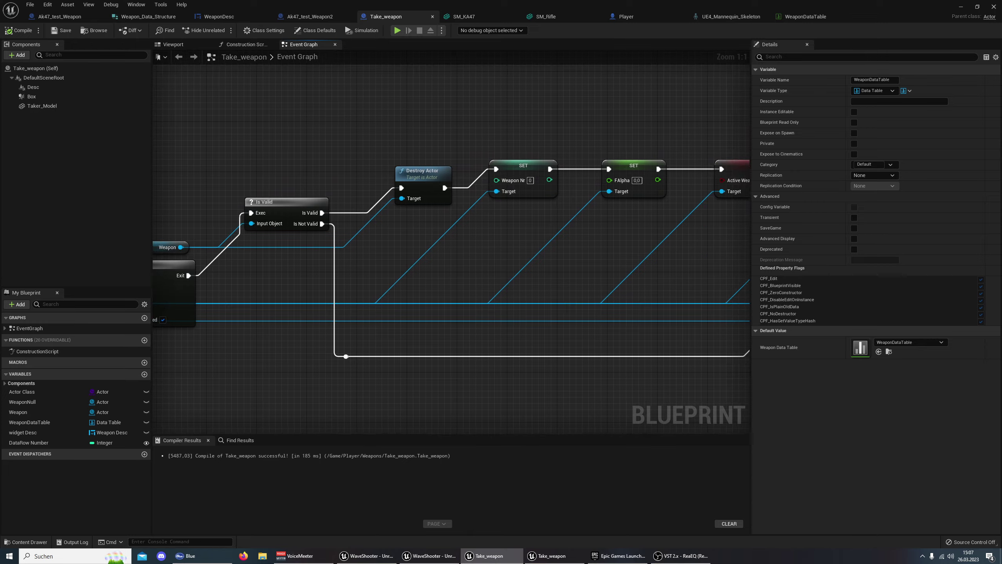
click(553, 555)
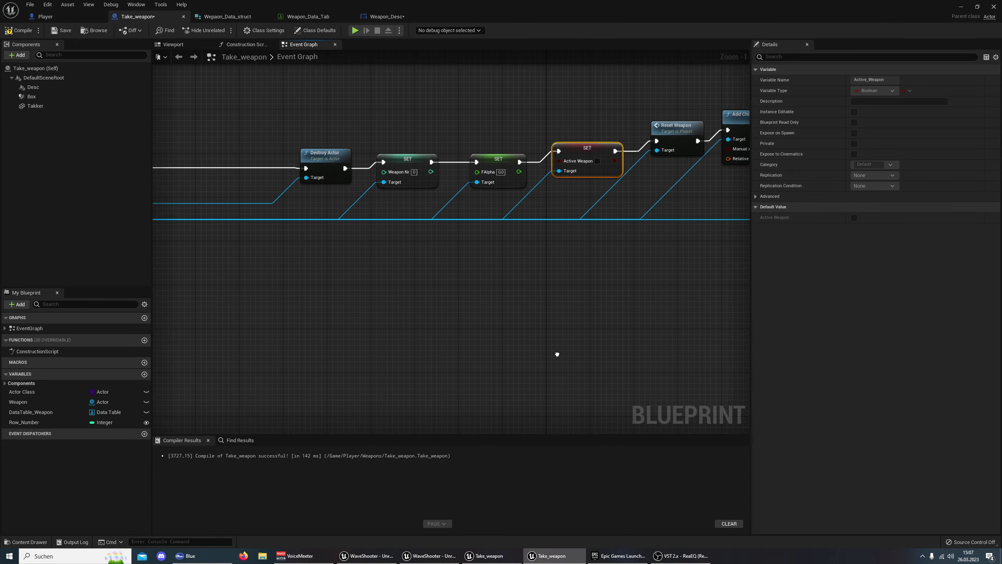
Wire the Is Not Valid branch into Add Child Actor Component and move SET Active Weapon
right_drag(218, 253, 395, 253)
mouse_move(308, 260)
mouse_down()
mouse_move(739, 262)
mouse_move(601, 148)
mouse_move(599, 135)
mouse_move(549, 127)
mouse_up()
drag(450, 154, 445, 138)
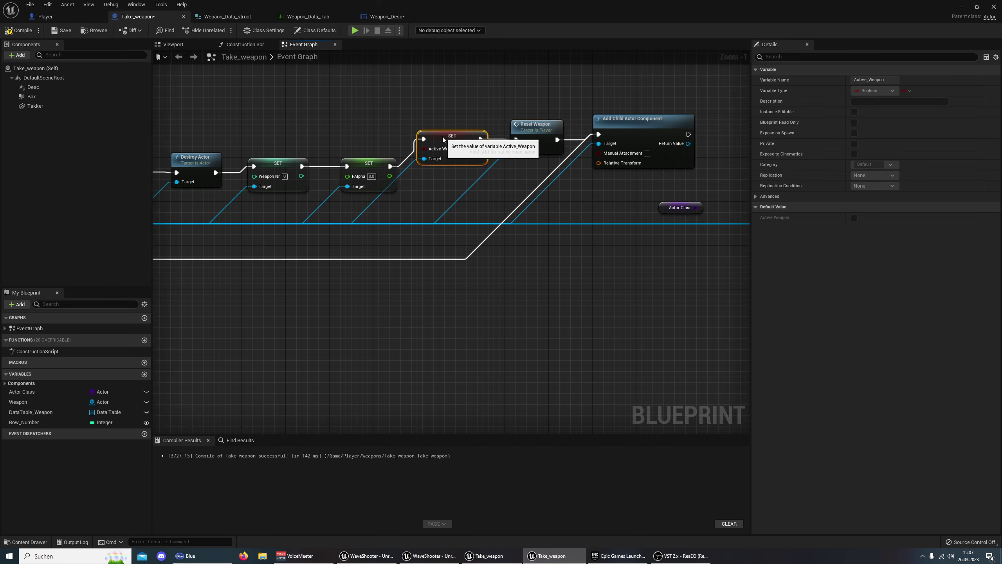
mouse_move(537, 149)
right_down()
mouse_move(405, 321)
mouse_move(648, 331)
right_up()
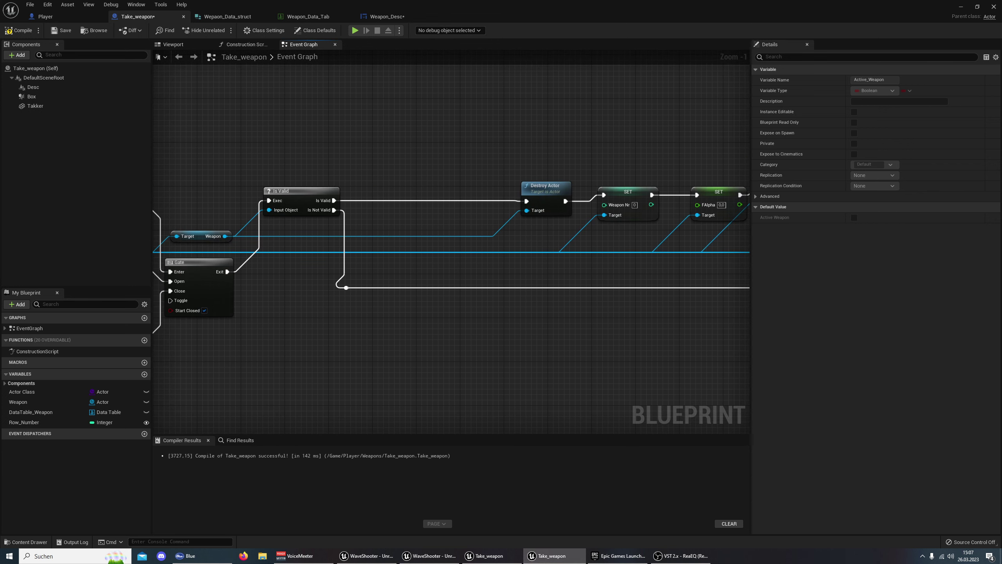
right_drag(502, 191, 364, 191)
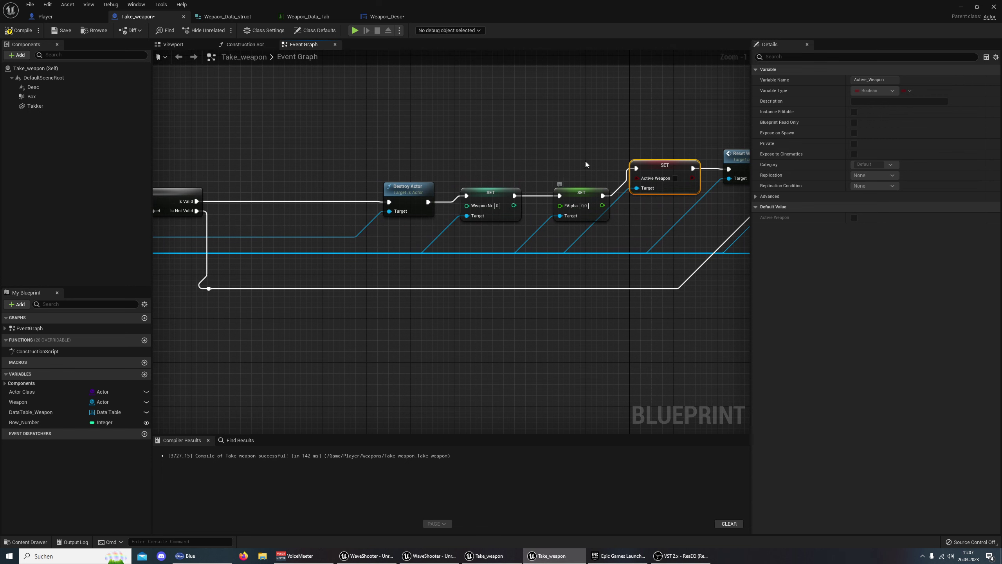
Pan across the Take_weapon Event Graph, from Reset Weapon and Add Child Actor Component to the GET and SET nodes
mouse_move(586, 164)
right_down()
mouse_move(364, 156)
mouse_move(434, 163)
right_up()
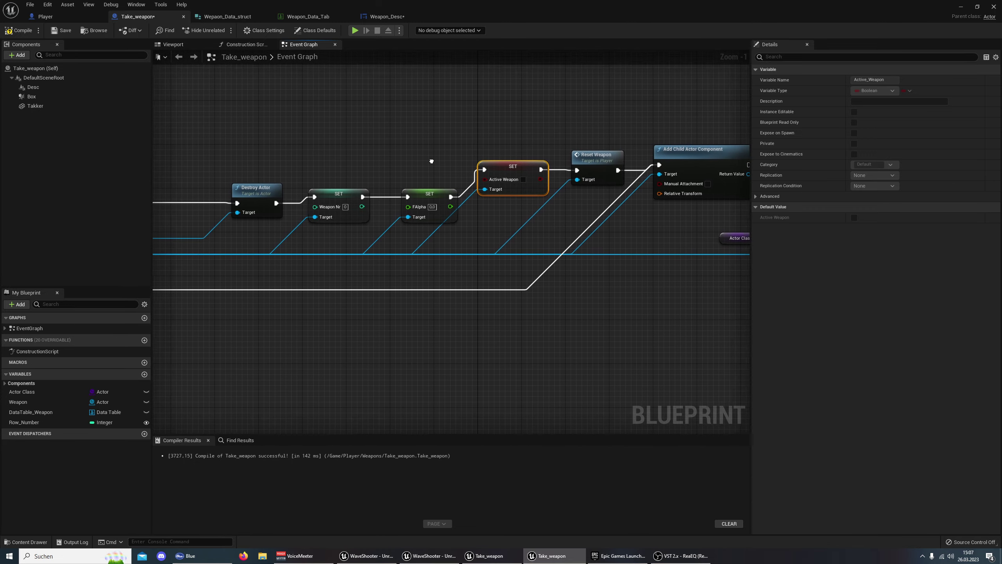
right_drag(662, 247, 466, 210)
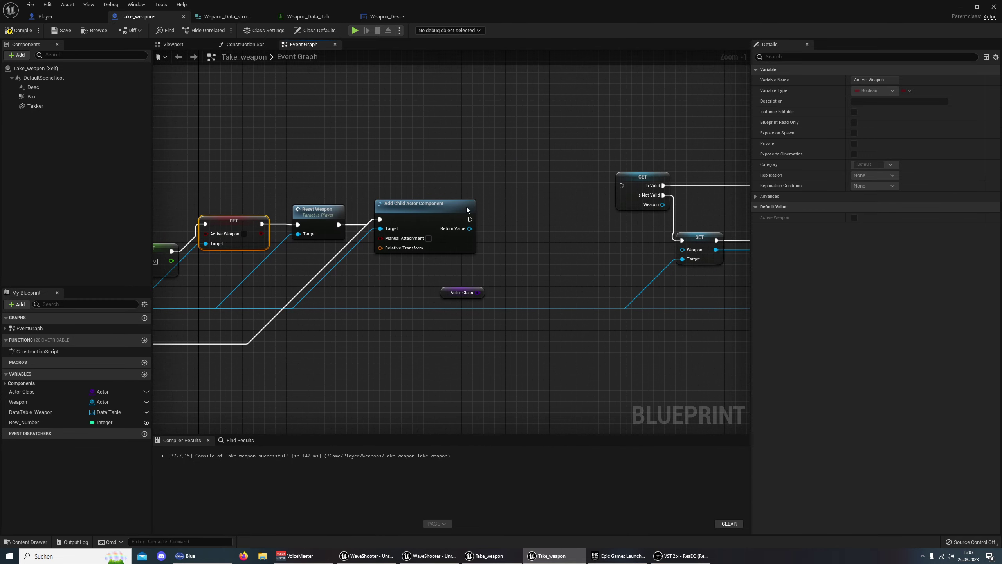
right_drag(296, 204, 417, 271)
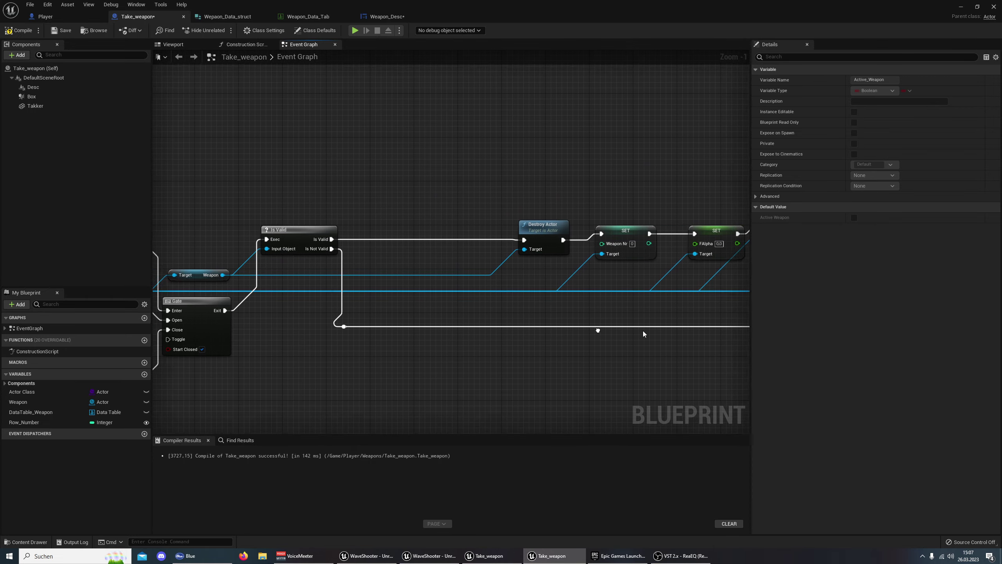
right_drag(646, 238, 380, 238)
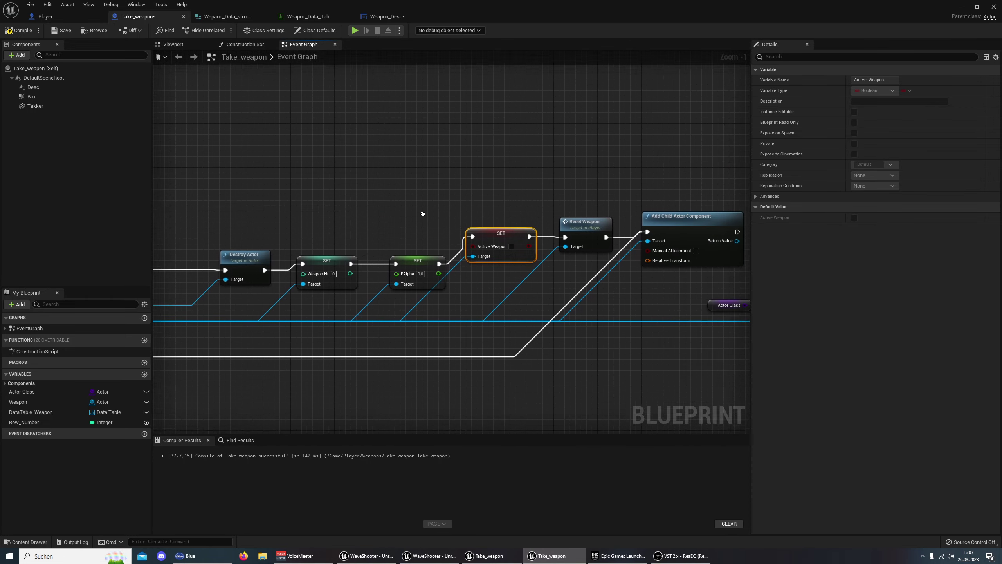
right_drag(512, 236, 370, 258)
right_drag(523, 295, 284, 291)
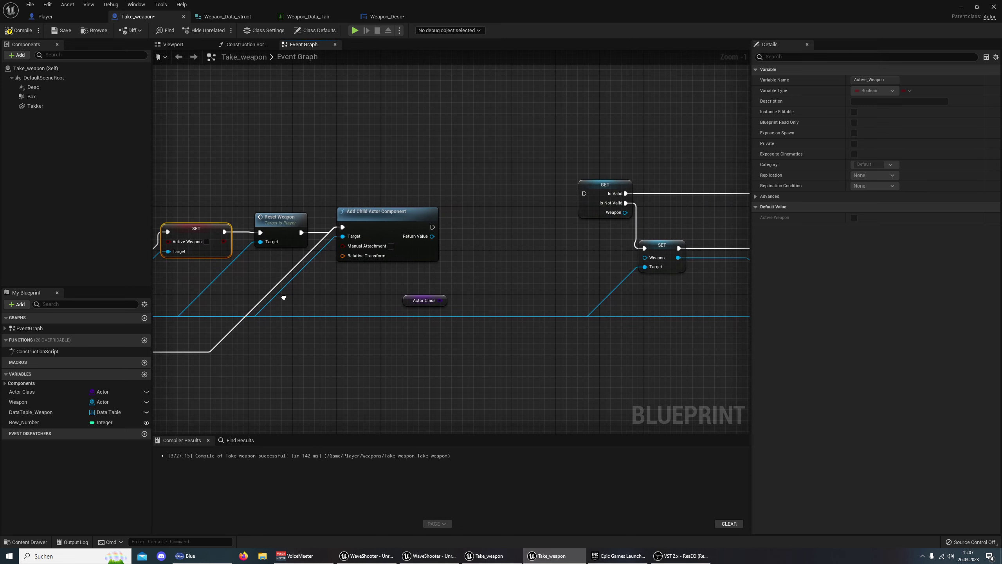
right_drag(474, 279, 414, 255)
right_drag(472, 246, 475, 196)
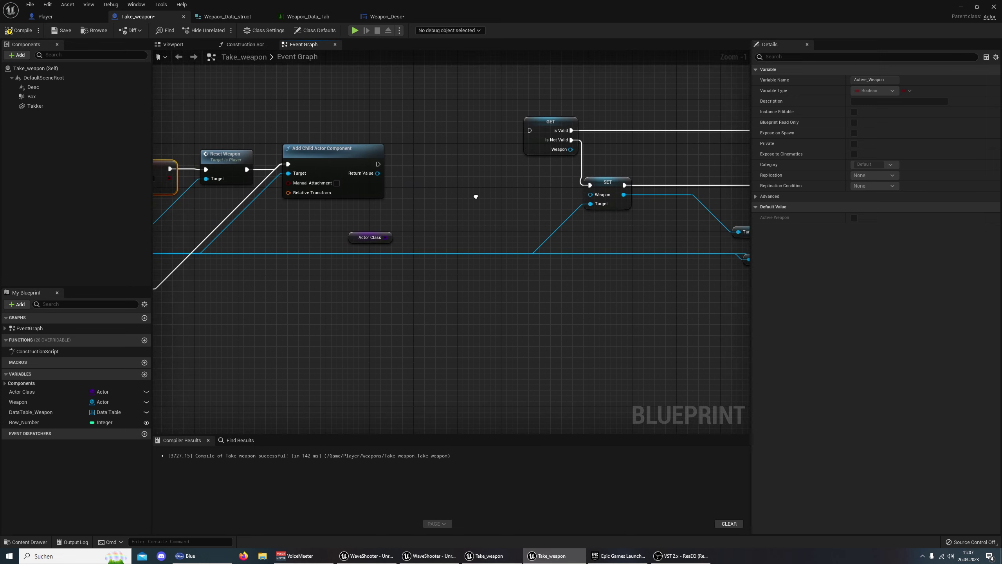
Show the other Take_weapon window's Add Child Actor Component chain
click(489, 556)
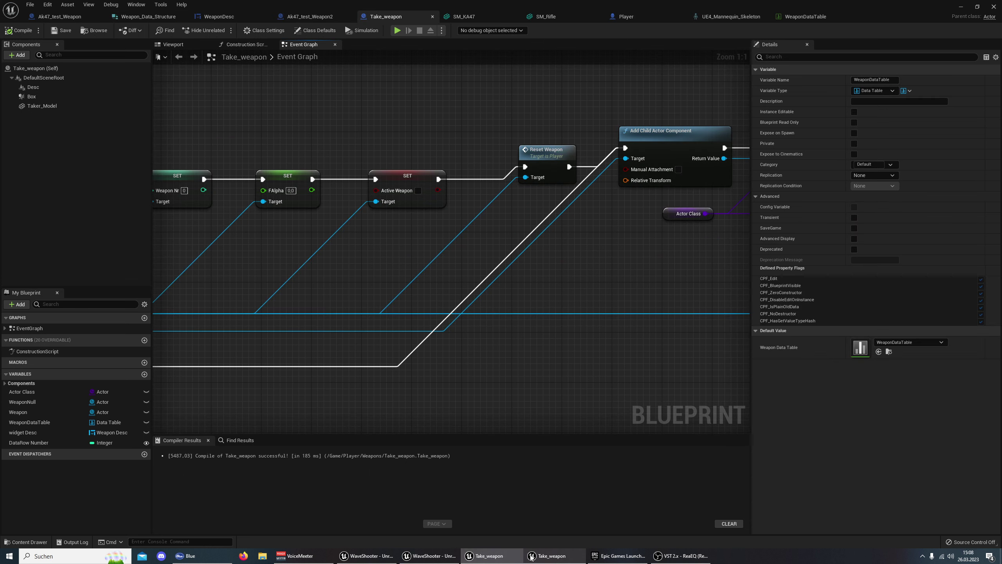
right_drag(651, 316, 395, 317)
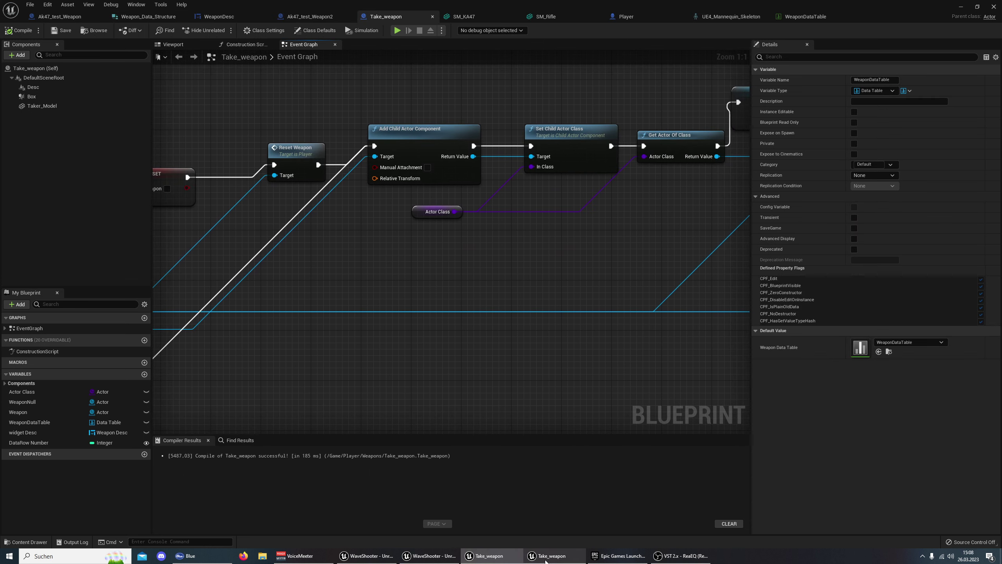
mouse_move(545, 561)
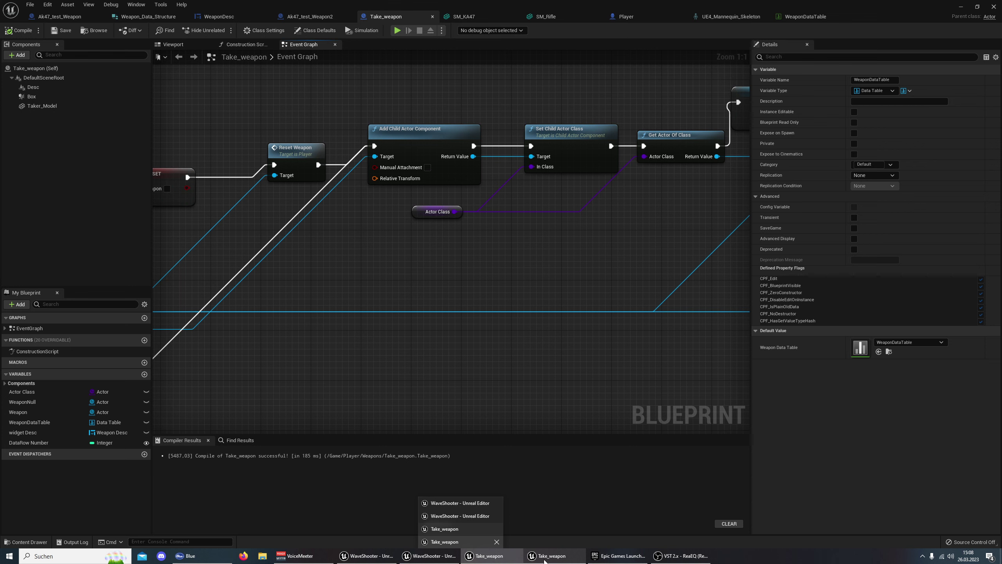
Add a Set Child Actor Class node after Add Child Actor Component's Return Value, found with 'set child'
click(545, 560)
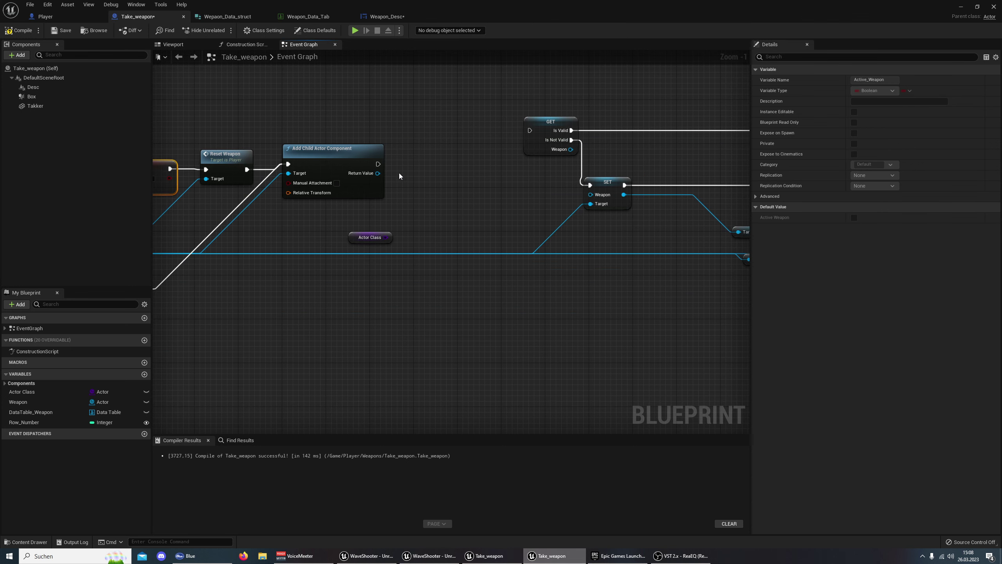
drag(378, 173, 406, 173)
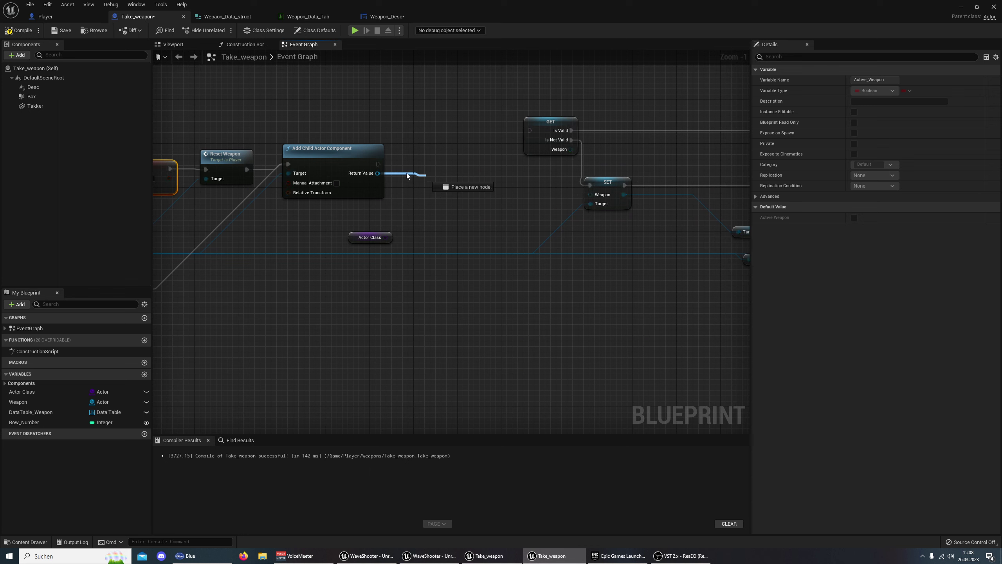
text(set child)
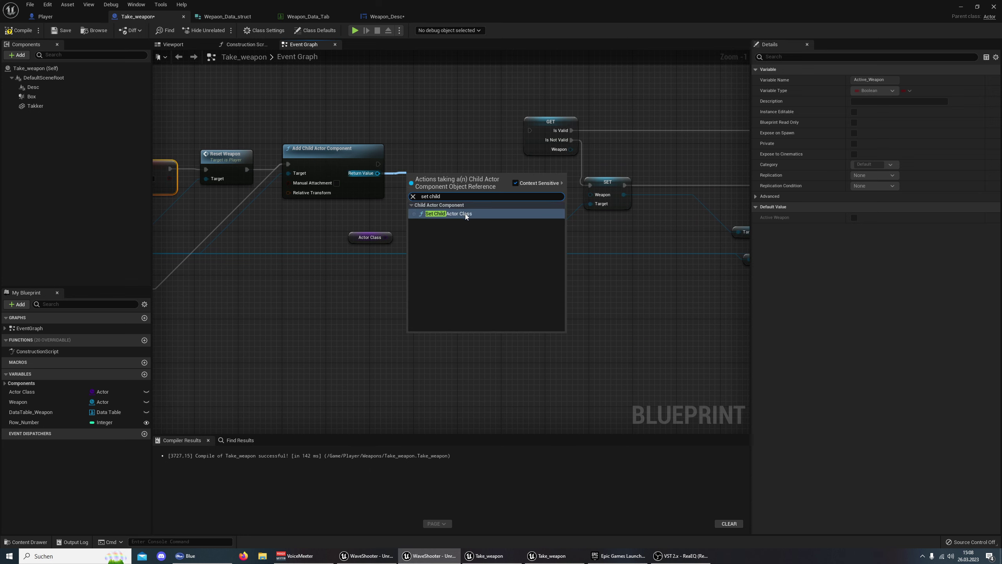
click(464, 214)
drag(430, 178, 431, 157)
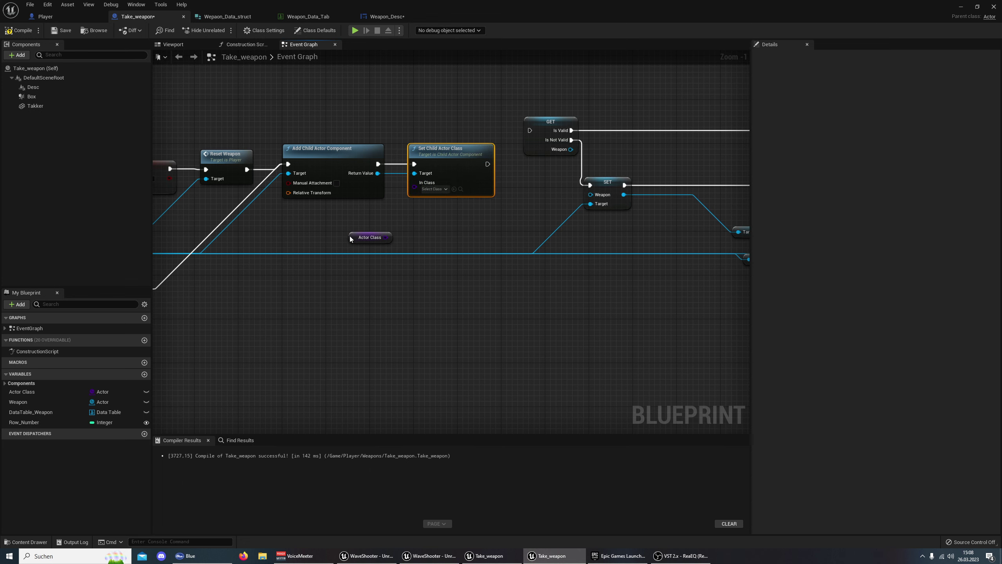
Replace the old Actor Class node with a new Actor Class getter wired into In Class
drag(349, 234, 328, 211)
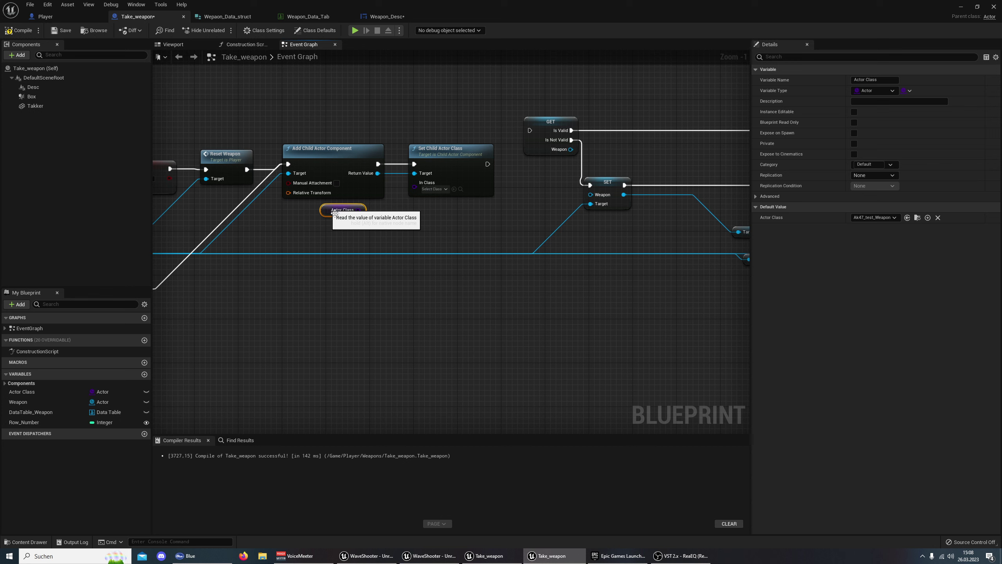
click(53, 389)
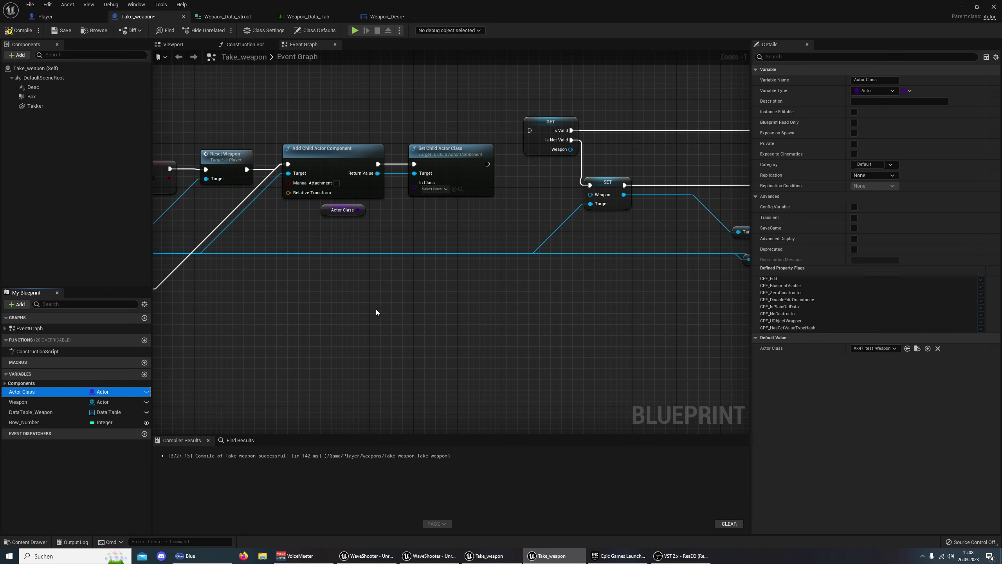
click(328, 210)
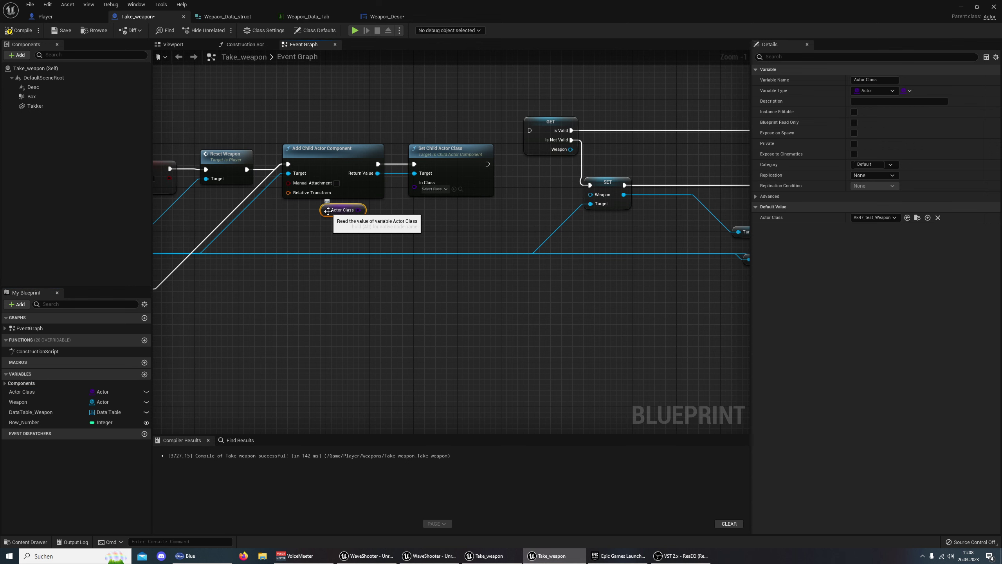
key(Delete)
drag(37, 390, 318, 225)
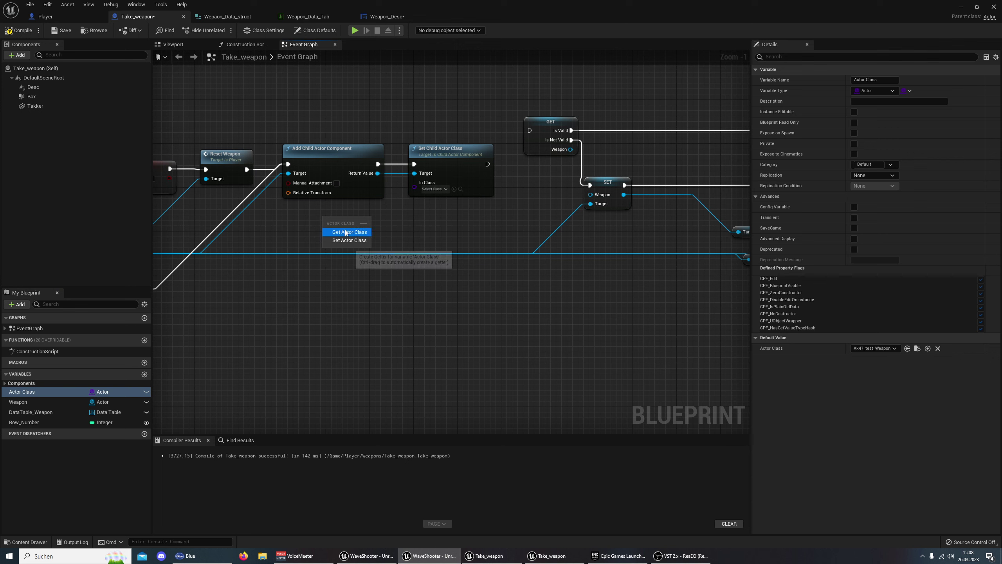
click(343, 232)
drag(359, 220, 415, 186)
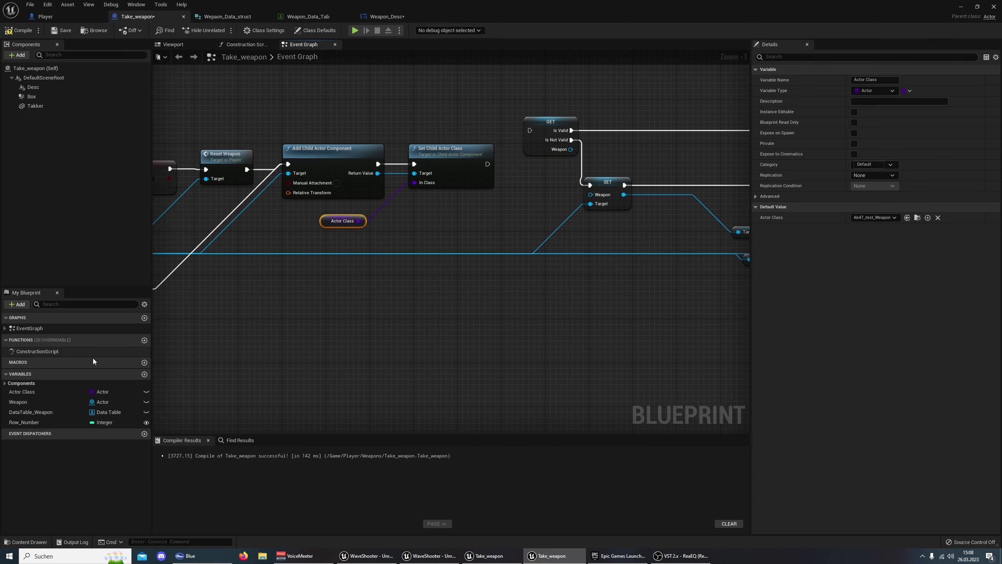
click(61, 390)
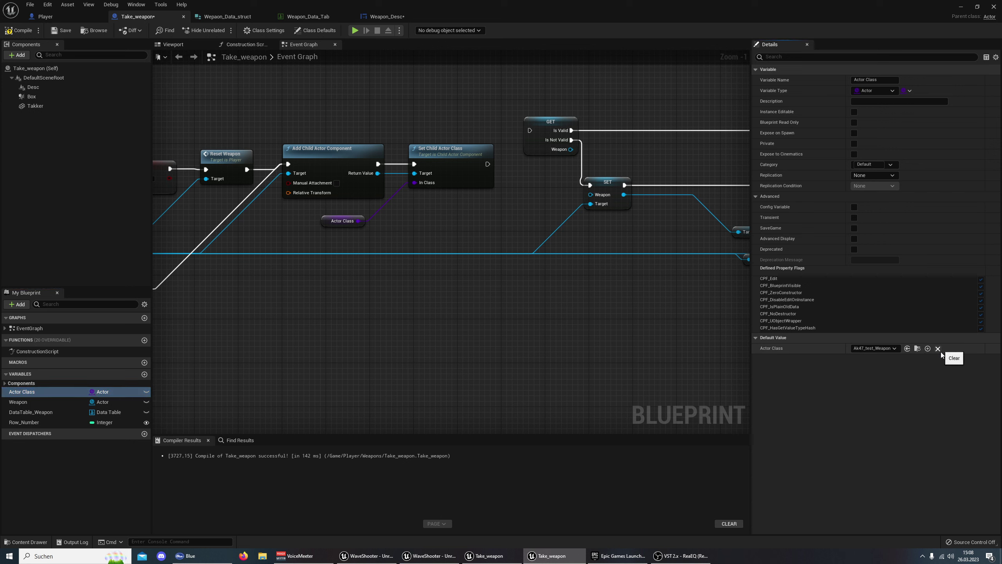
Clear the Actor Class default value to None and compile Take_weapon
click(887, 349)
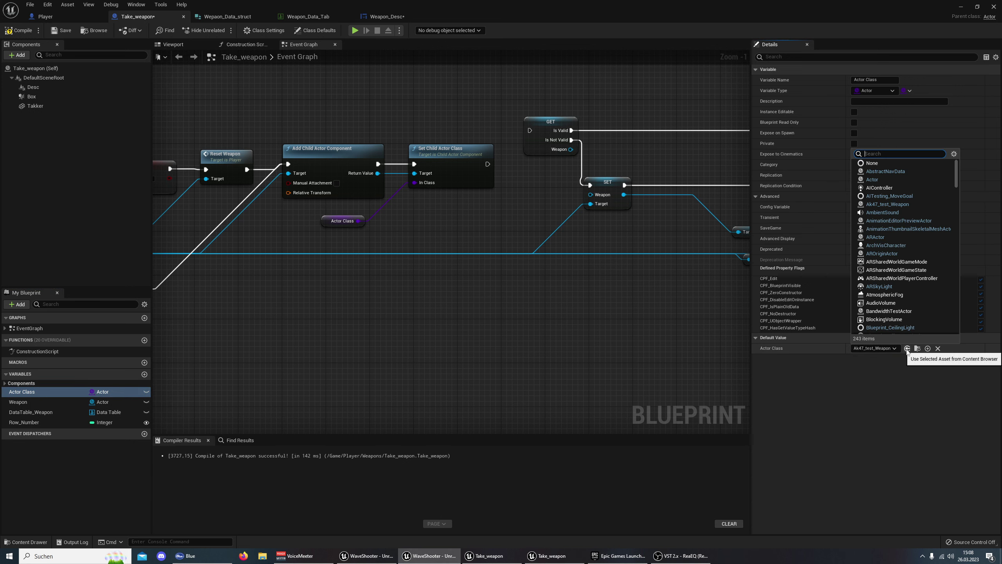
click(938, 349)
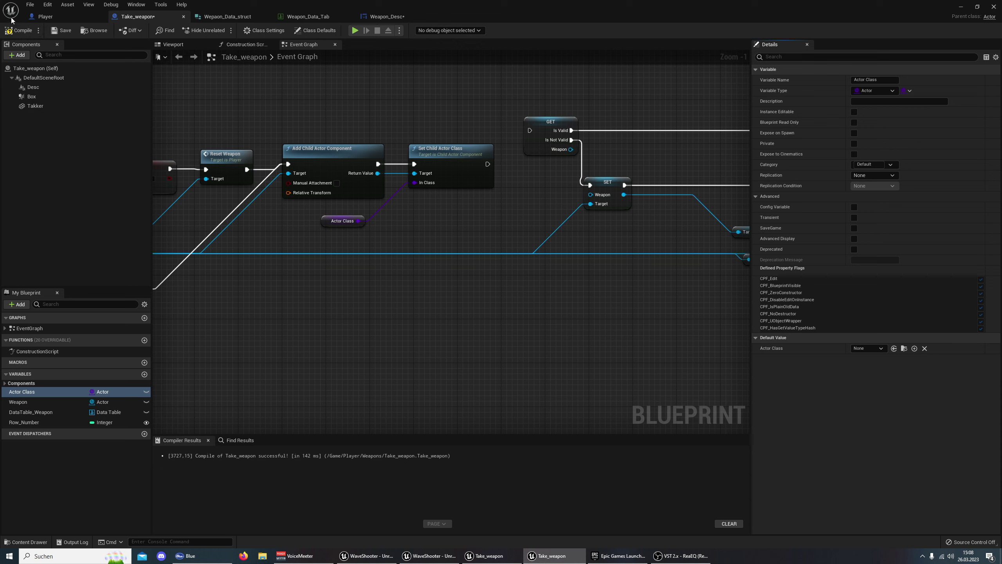
click(18, 31)
Nudge the Actor Class getter up and move the GET and SET nodes right
click(326, 218)
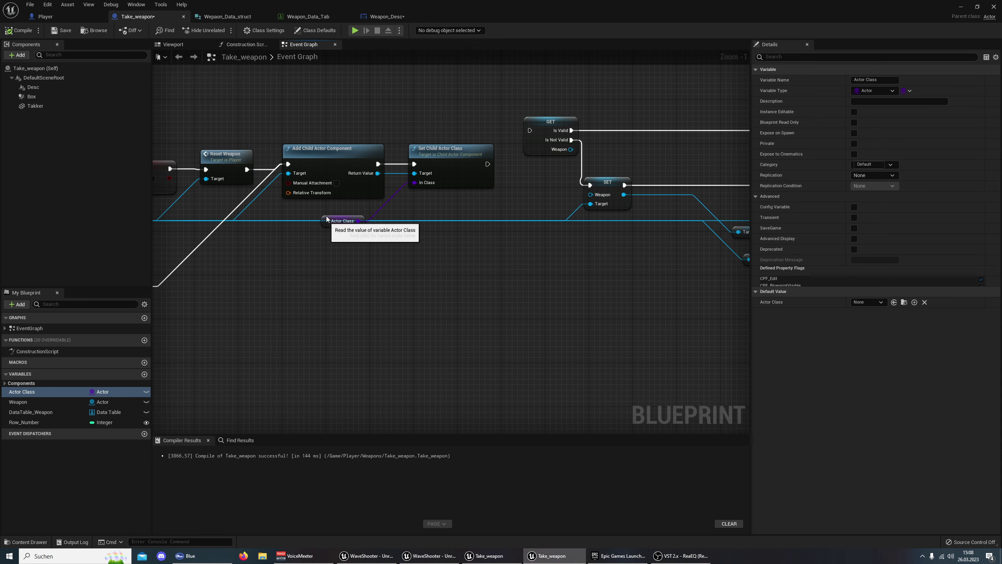
drag(326, 218, 326, 206)
right_drag(479, 263, 392, 196)
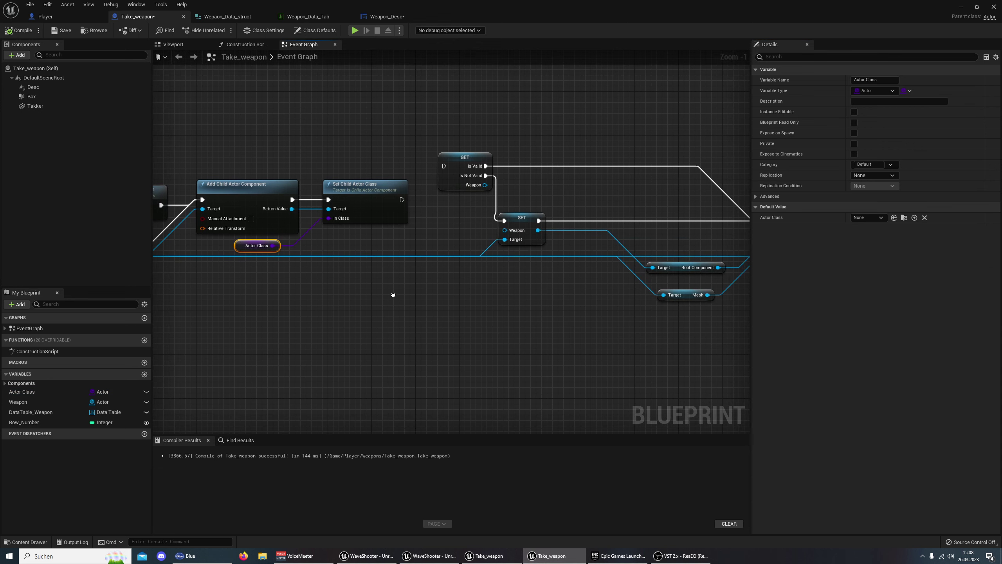
mouse_move(363, 146)
mouse_down()
mouse_move(469, 256)
mouse_move(497, 231)
mouse_up()
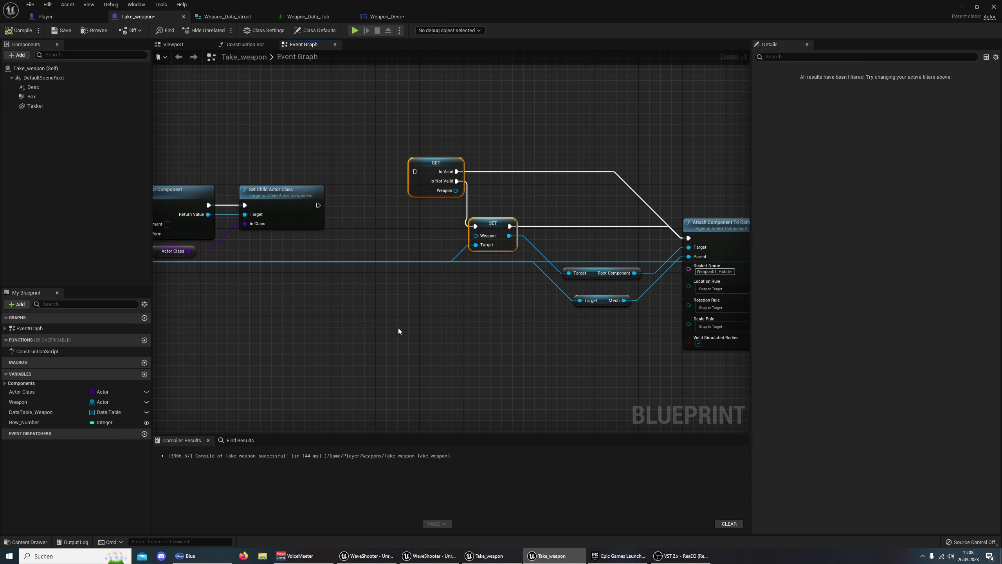
Compare with the other window, then add Get Actor Of Class from the Actor Class pin via 'get ac'
click(487, 556)
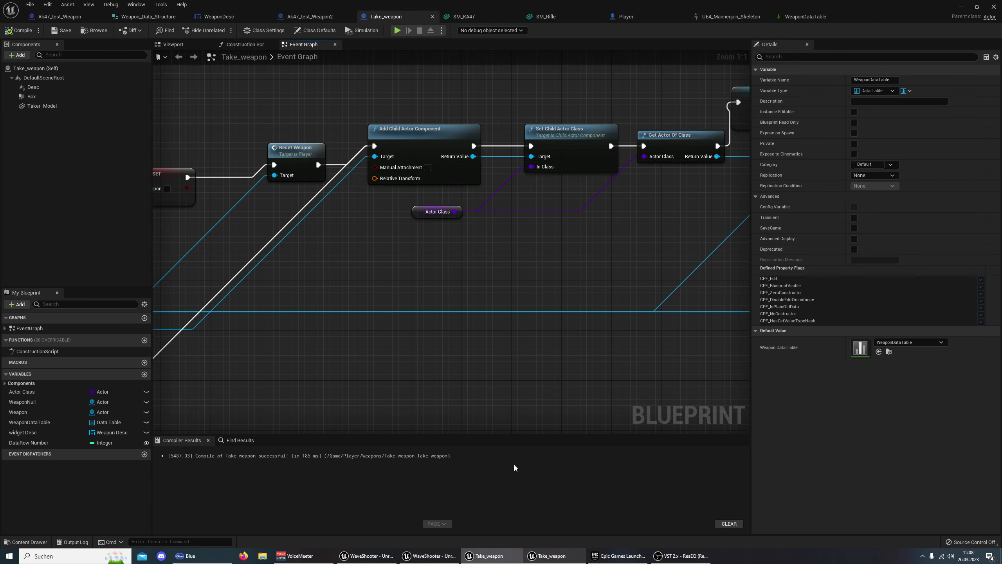
right_drag(649, 161, 374, 186)
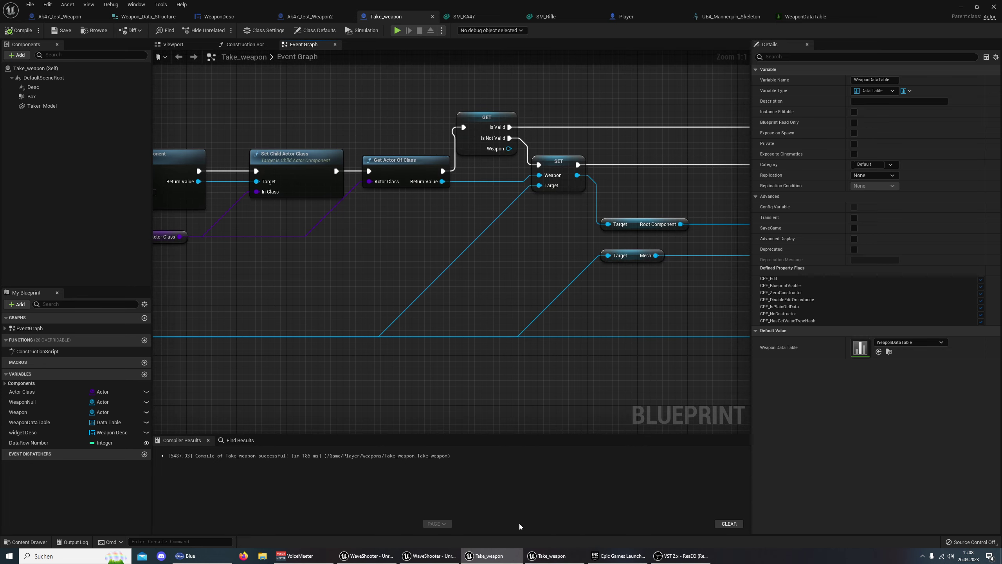
click(554, 556)
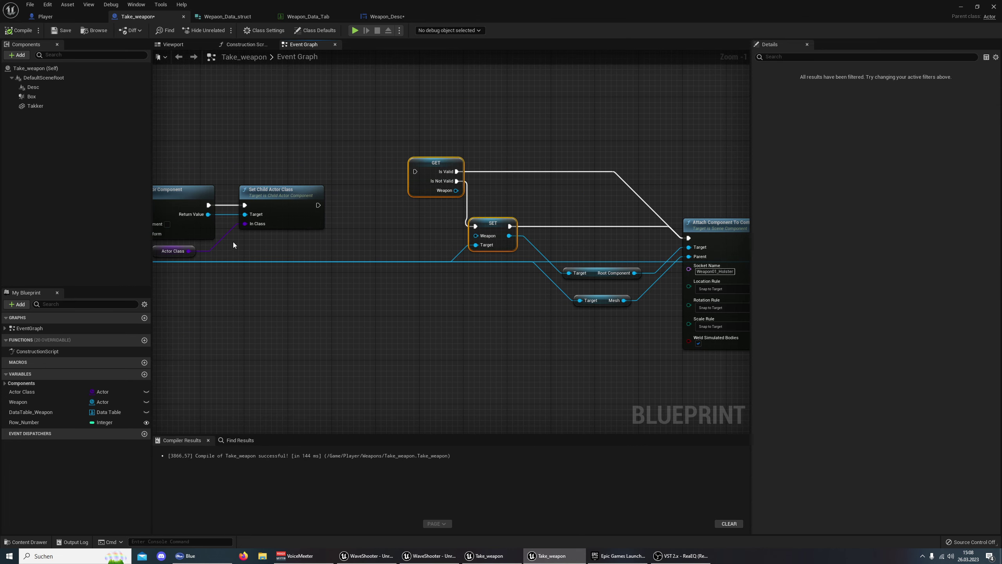
mouse_move(188, 250)
mouse_down()
mouse_move(319, 253)
mouse_move(342, 240)
mouse_up()
text(get)
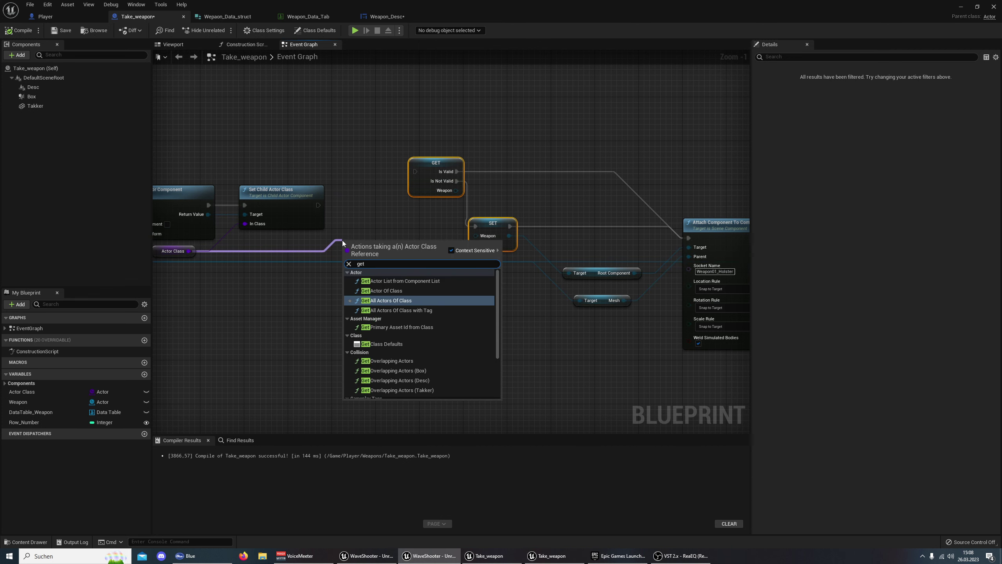
text( ac)
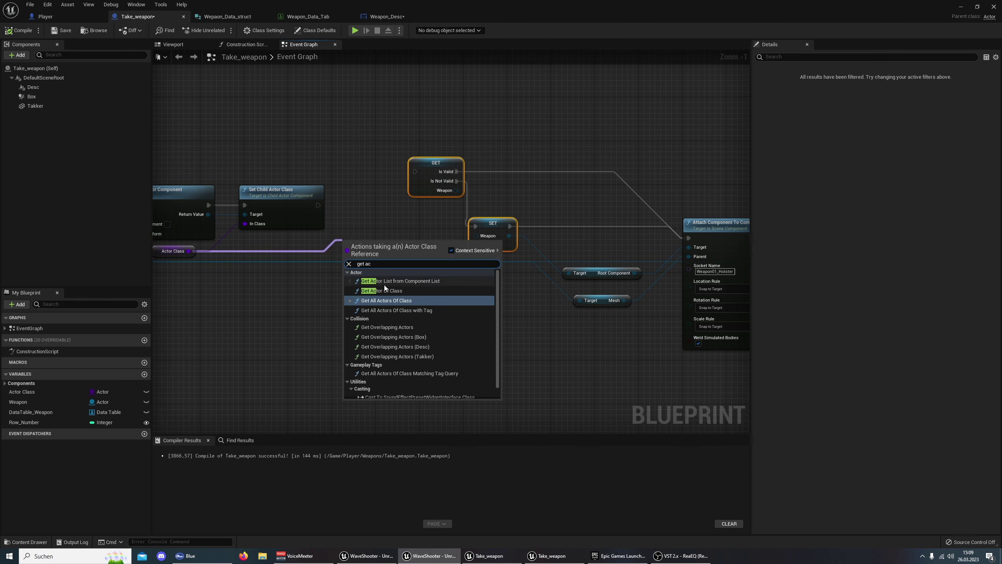
click(383, 291)
Route execution through Get Actor Of Class into the Weapon check, feed Return Value to SET Weapon, and compile
drag(383, 244, 377, 217)
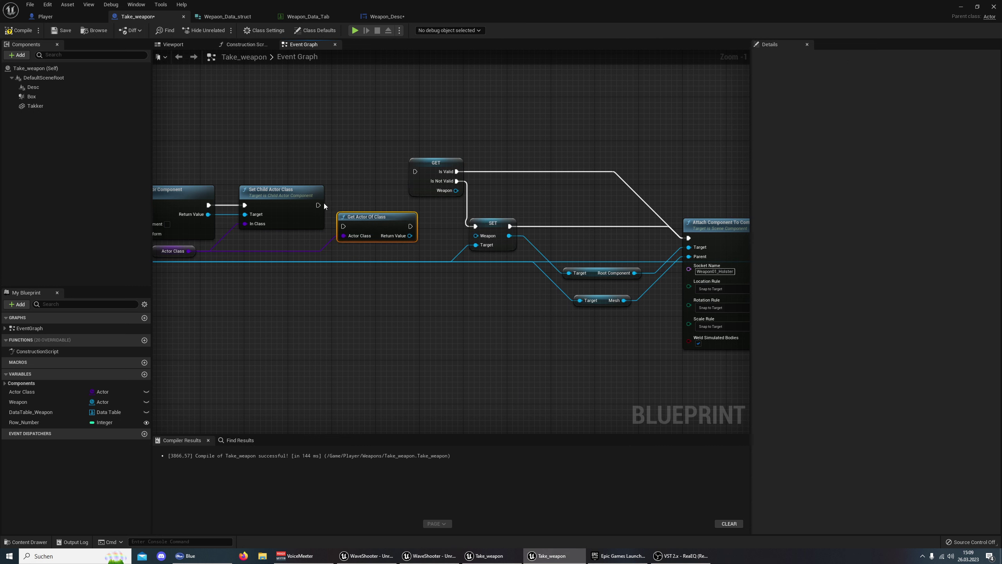
drag(318, 205, 343, 226)
drag(410, 226, 416, 172)
drag(346, 216, 340, 222)
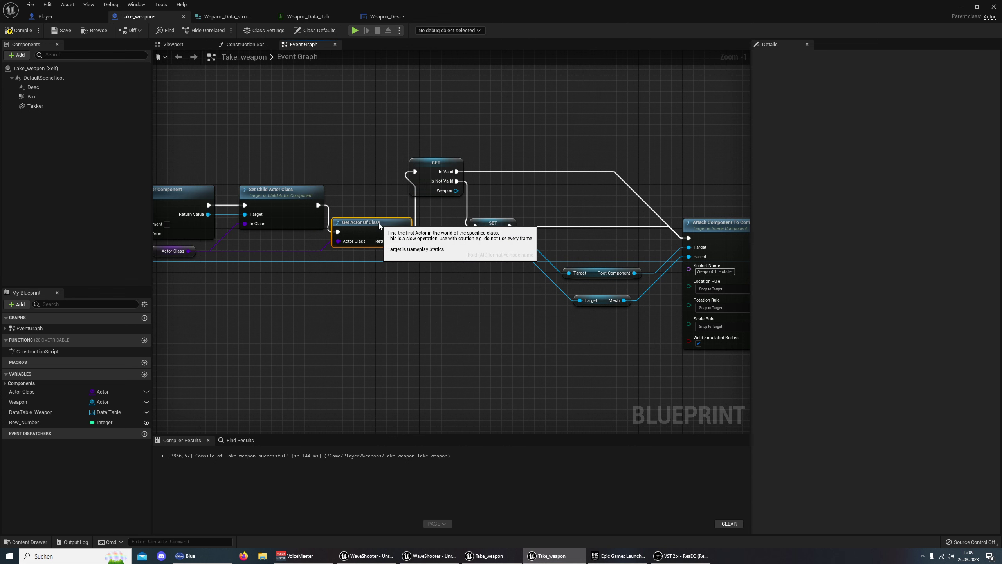
drag(436, 167, 440, 167)
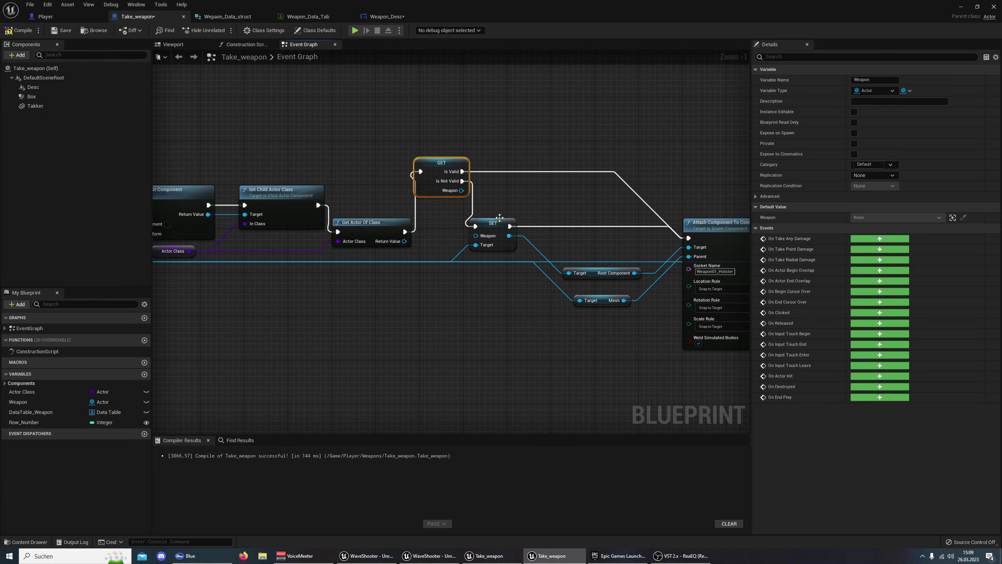
drag(493, 223, 514, 223)
drag(441, 162, 452, 163)
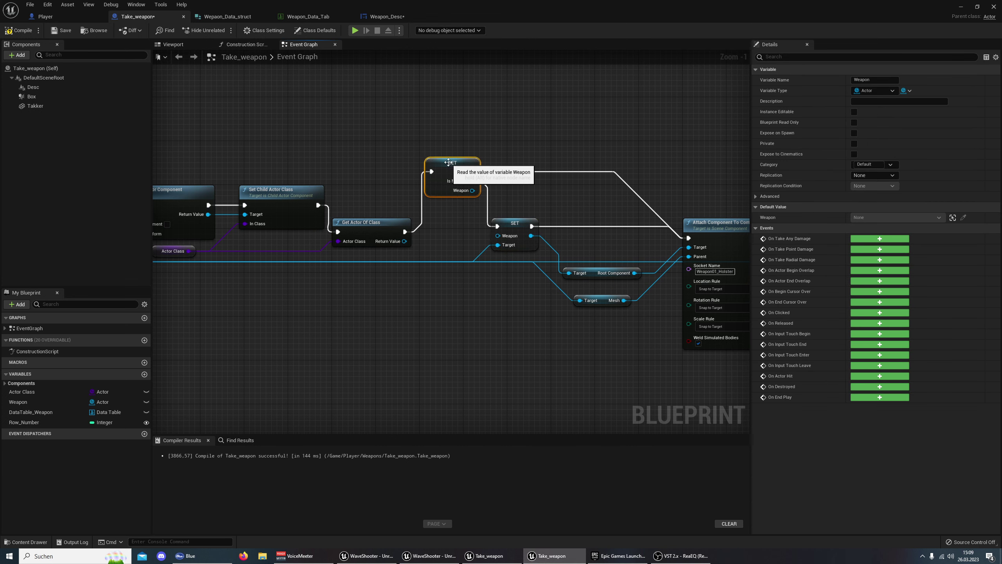
drag(405, 241, 498, 235)
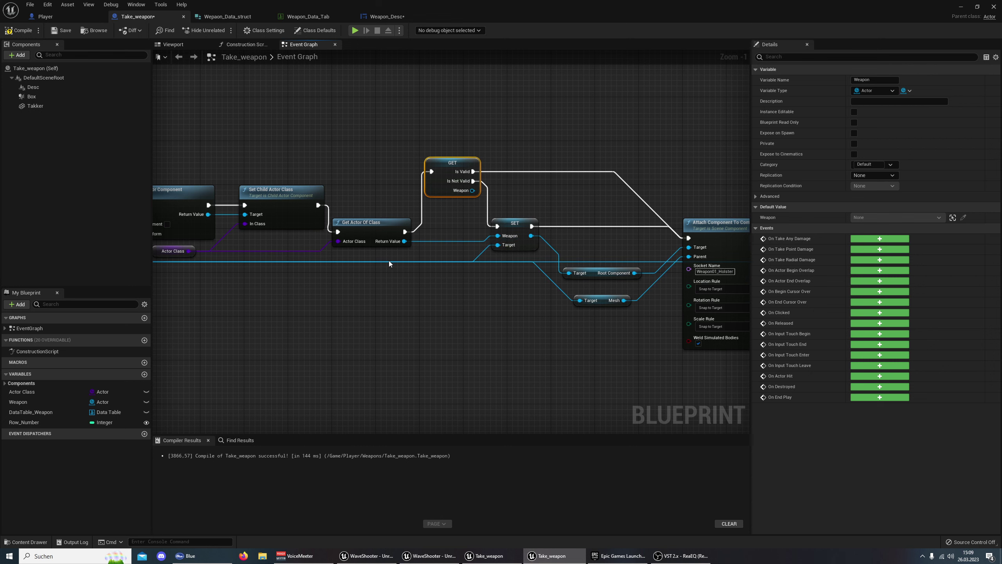
click(9, 32)
mouse_move(233, 304)
right_down()
mouse_move(389, 284)
mouse_move(127, 263)
right_up()
scroll(391, 288, down, 2)
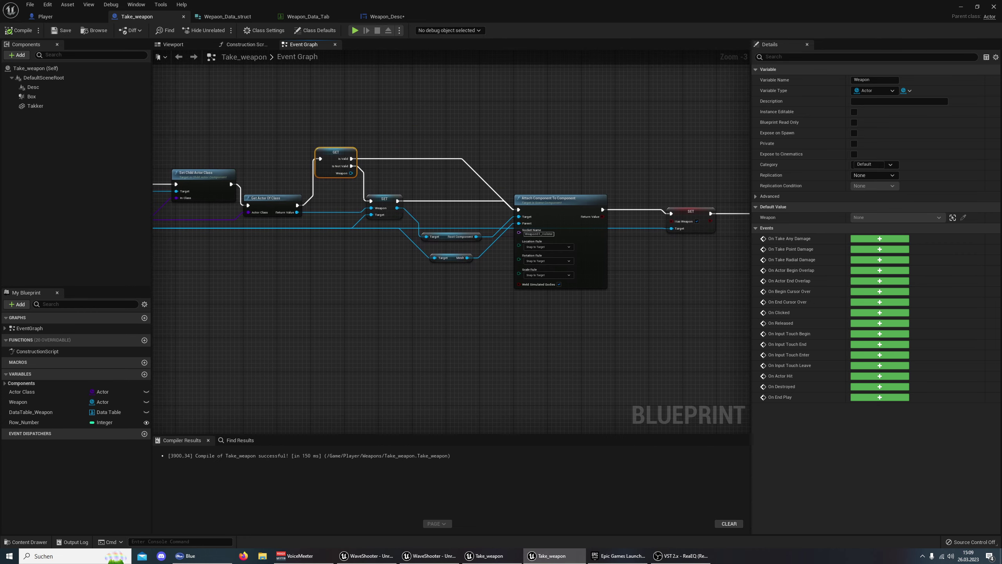
right_drag(274, 290, 596, 299)
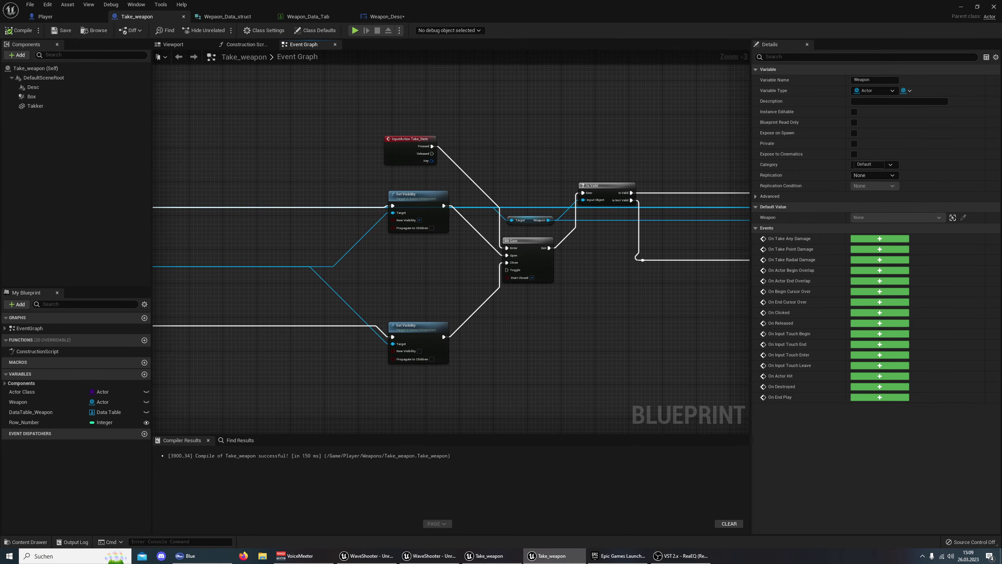
click(489, 555)
right_drag(308, 283, 615, 279)
scroll(450, 311, down, 3)
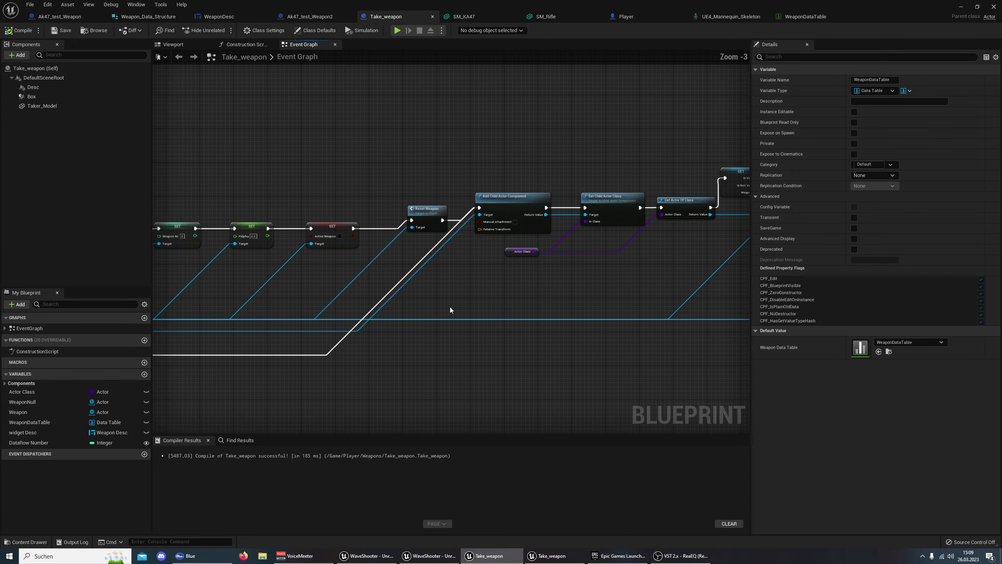
mouse_move(449, 311)
right_down()
mouse_move(495, 296)
mouse_move(523, 271)
mouse_move(666, 277)
right_up()
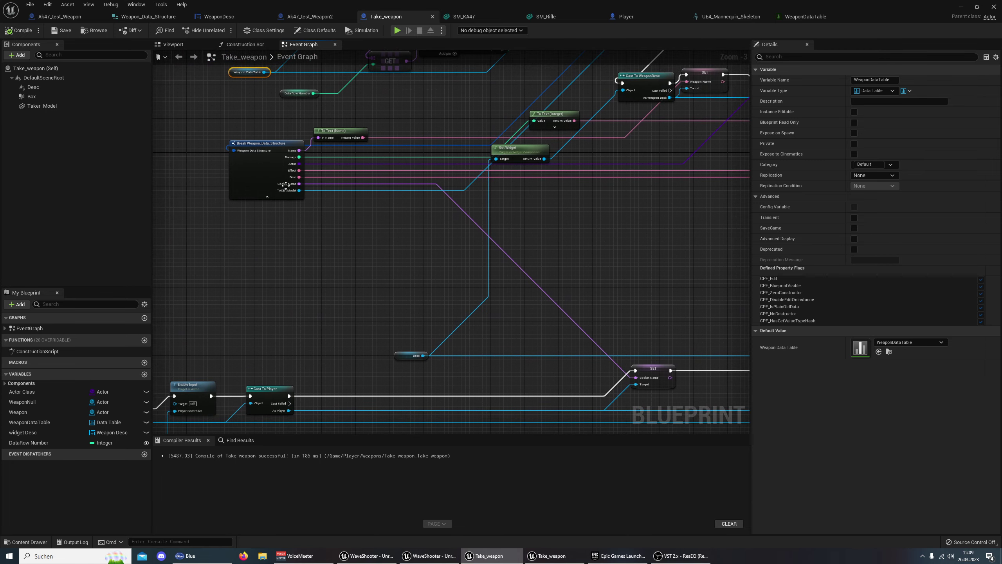
right_drag(548, 321, 530, 256)
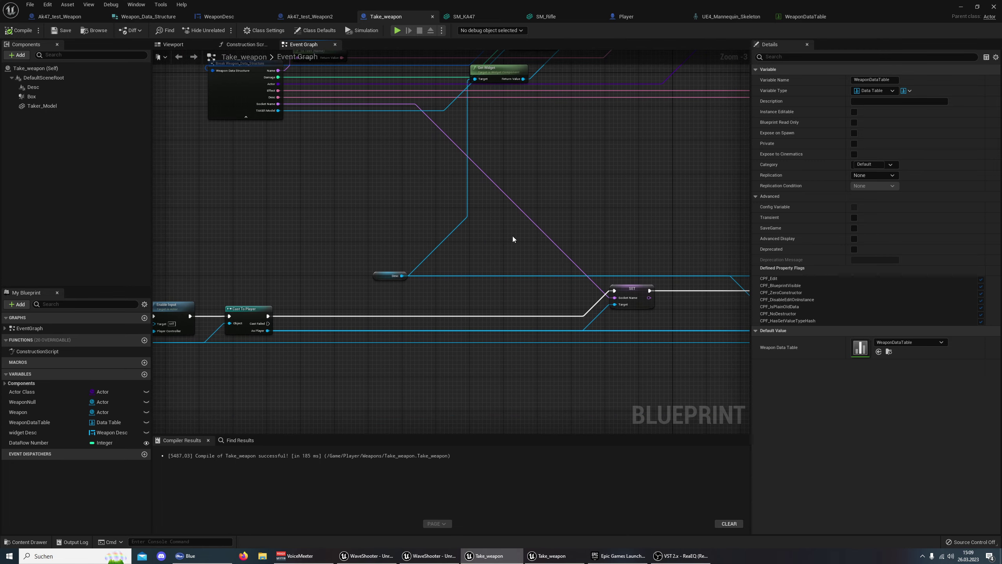
right_drag(312, 345, 430, 353)
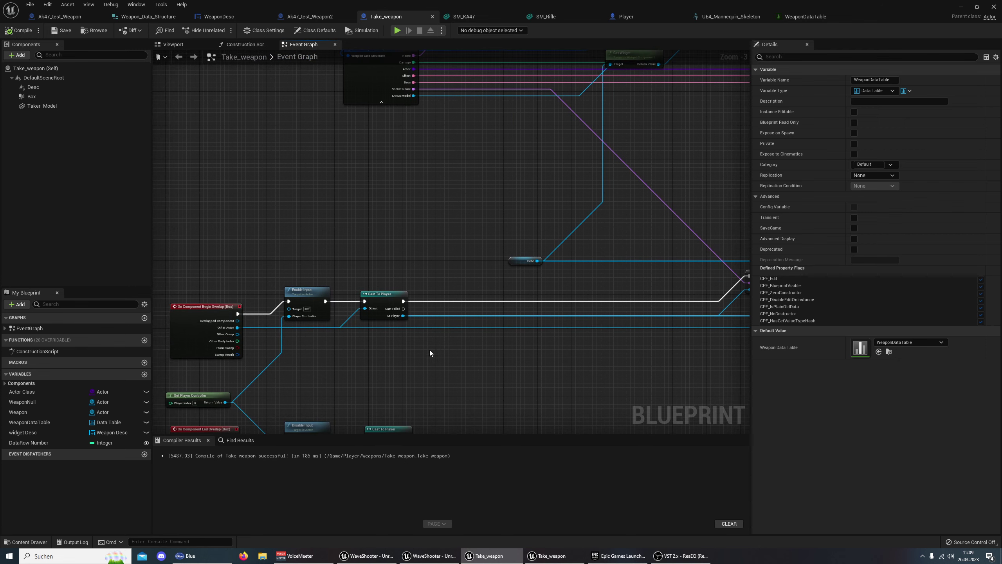
click(542, 558)
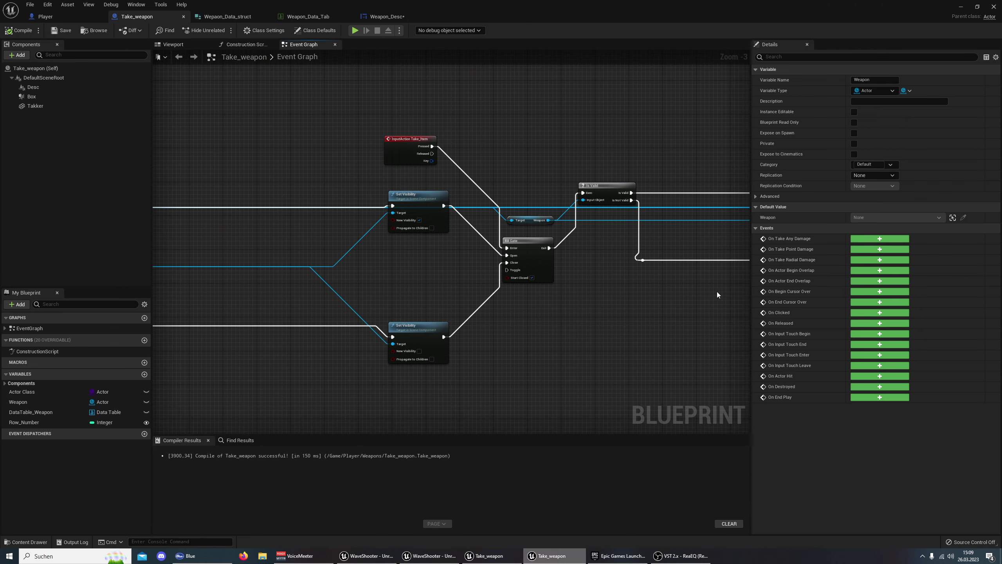
right_drag(717, 291, 998, 254)
scroll(446, 378, down, 2)
scroll(421, 367, down, 1)
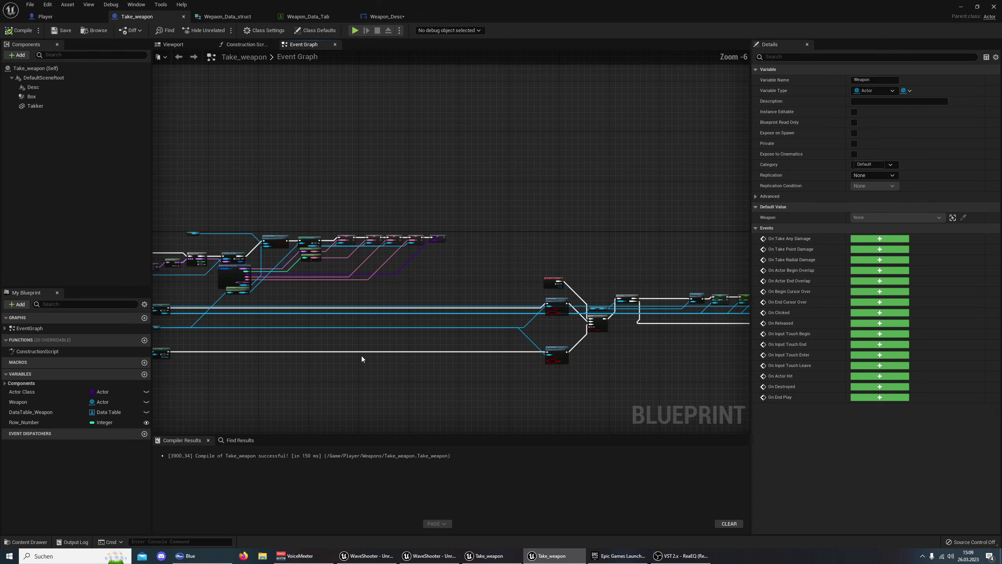
scroll(361, 356, down, 1)
scroll(544, 335, up, 4)
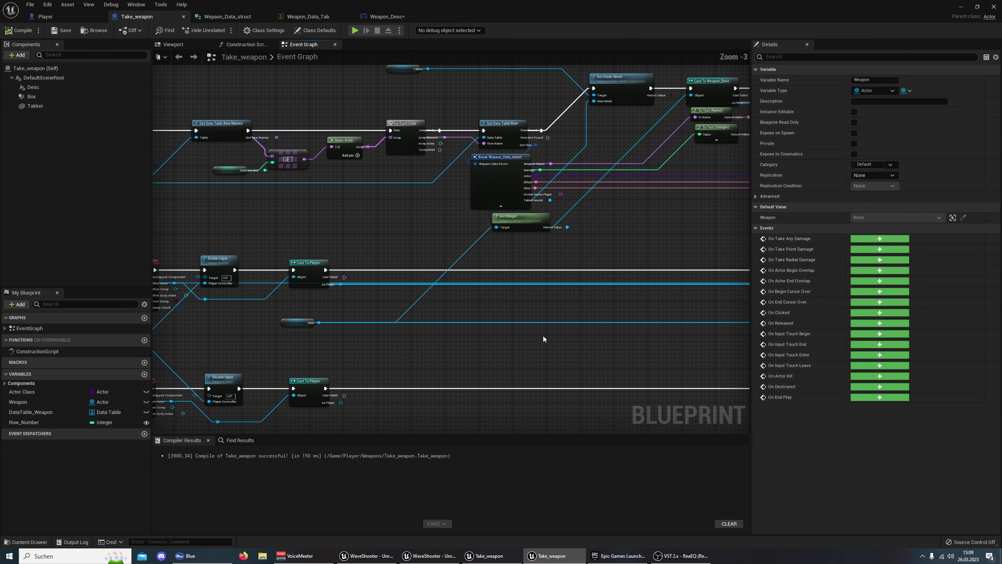
scroll(512, 335, up, 1)
scroll(510, 335, up, 1)
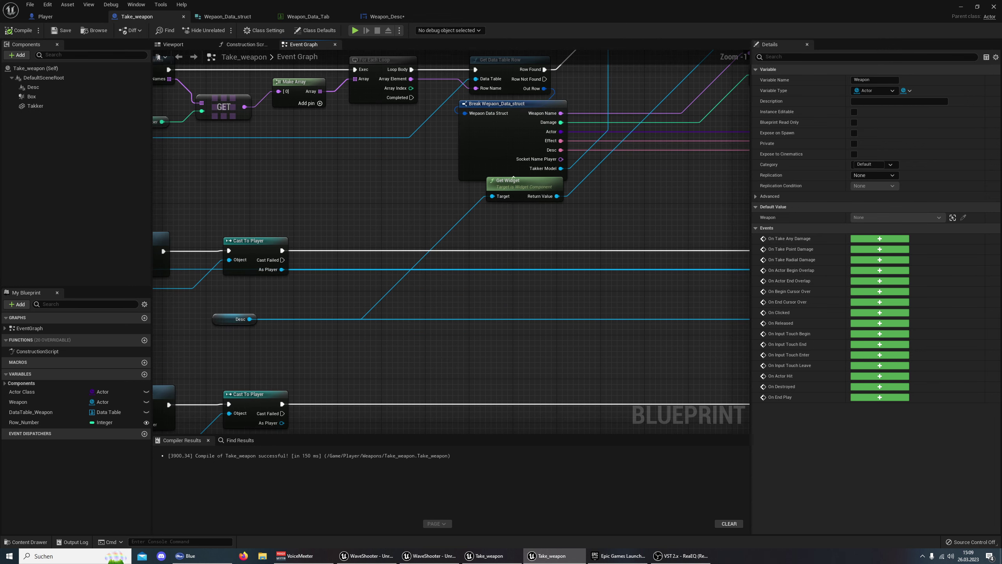
right_drag(330, 293, 449, 298)
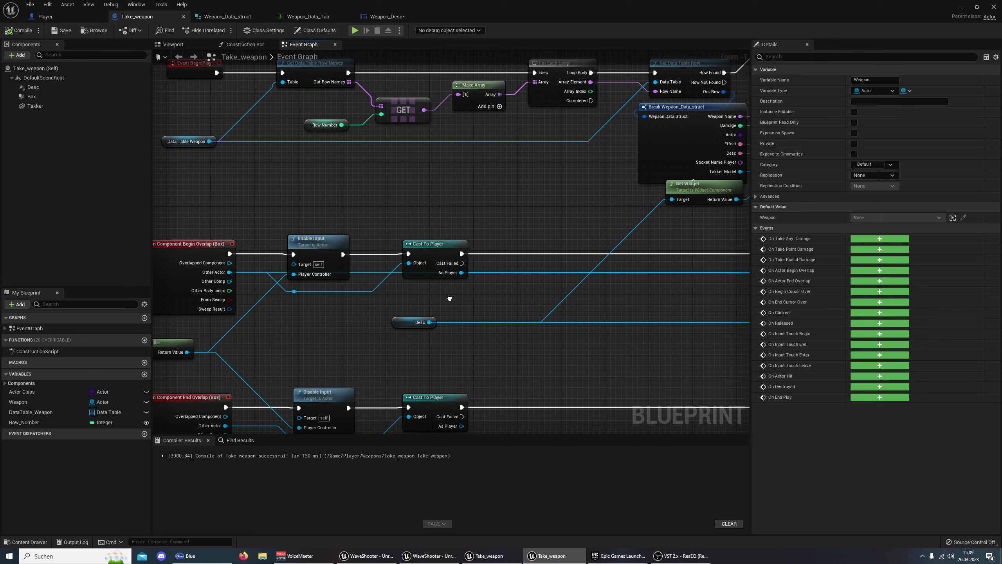
mouse_move(449, 298)
right_down()
mouse_move(237, 320)
mouse_move(158, 316)
mouse_move(174, 278)
right_up()
scroll(237, 295, down, 4)
scroll(372, 262, down, 2)
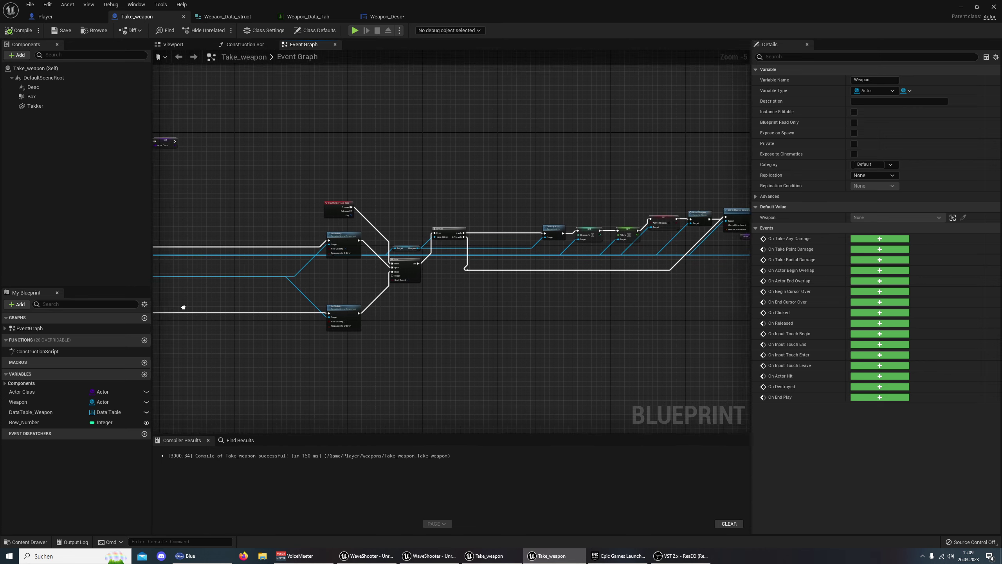
scroll(260, 320, down, 2)
scroll(410, 306, down, 2)
scroll(410, 309, down, 1)
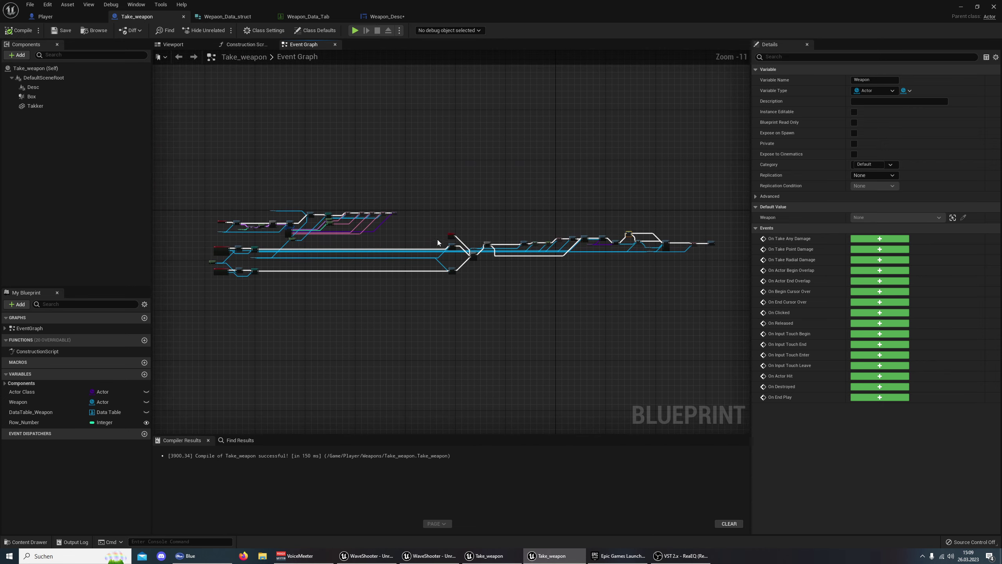
scroll(429, 225, up, 2)
scroll(414, 273, up, 3)
scroll(414, 273, up, 7)
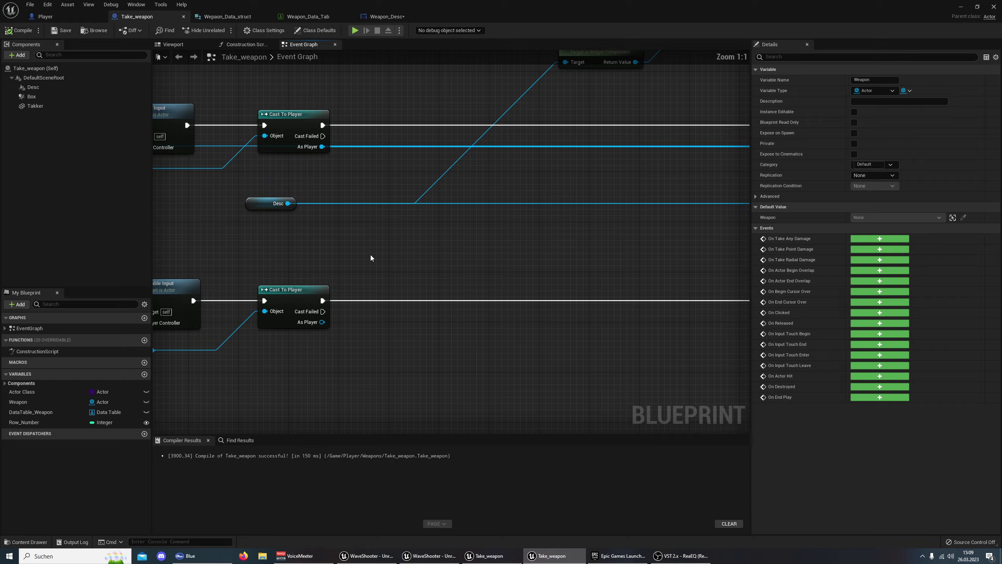
right_drag(370, 254, 477, 371)
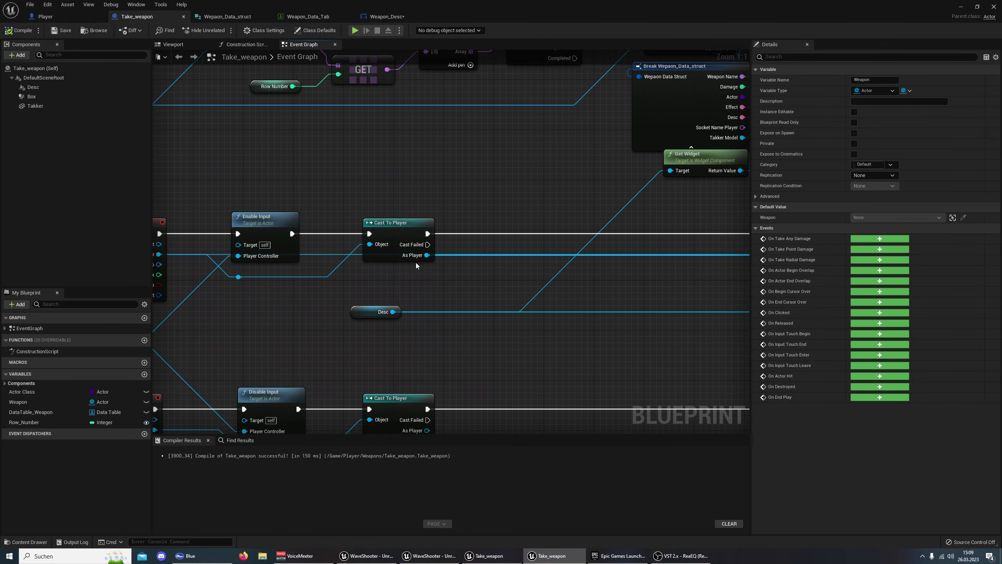
Add a SET Weapon Socket Name Eq node from As Player, executed after Cast To Player
drag(427, 255, 498, 249)
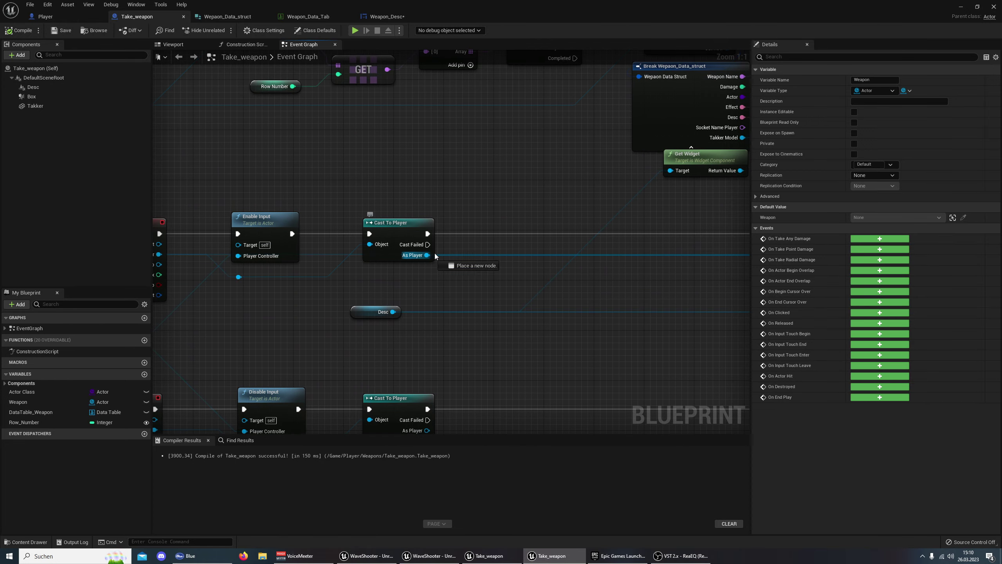
text(set sc)
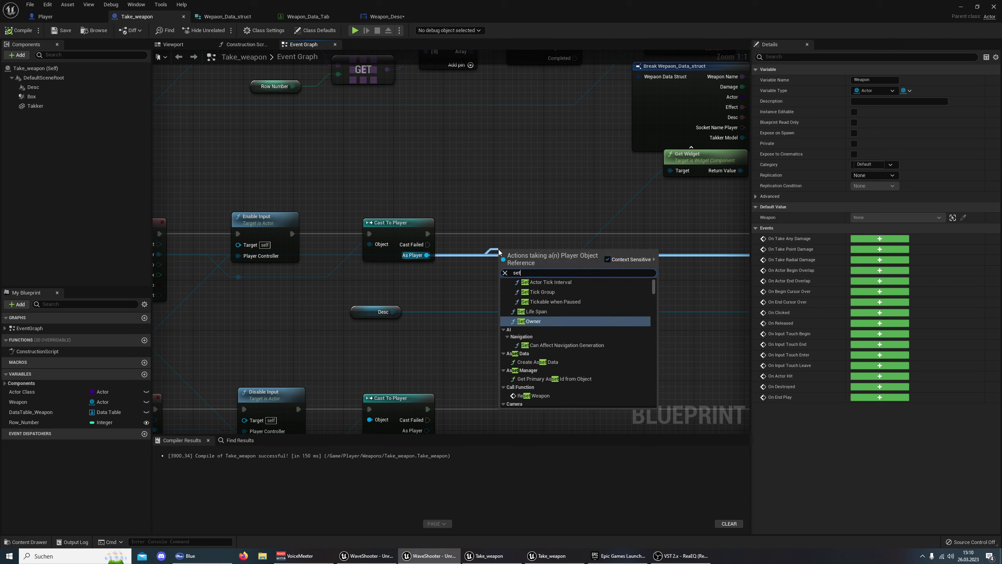
key(BackSpace)
text(ocke)
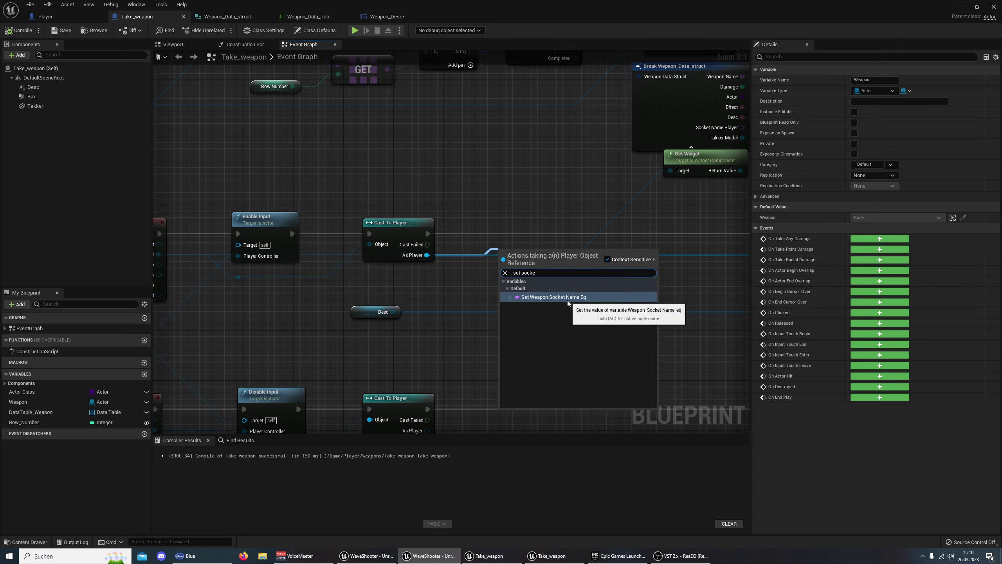
click(561, 297)
drag(544, 255, 623, 243)
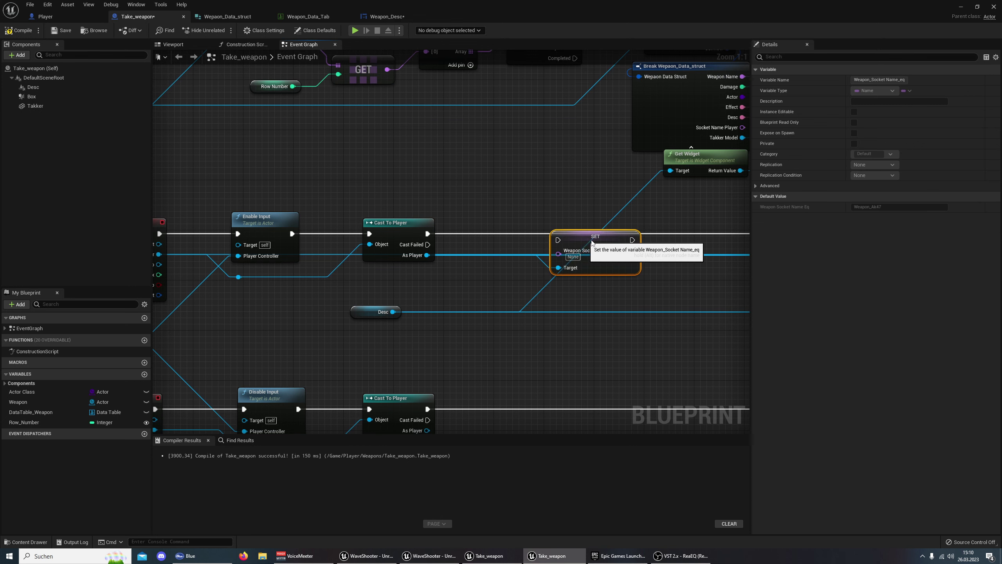
right_drag(624, 243, 300, 260)
drag(300, 260, 513, 254)
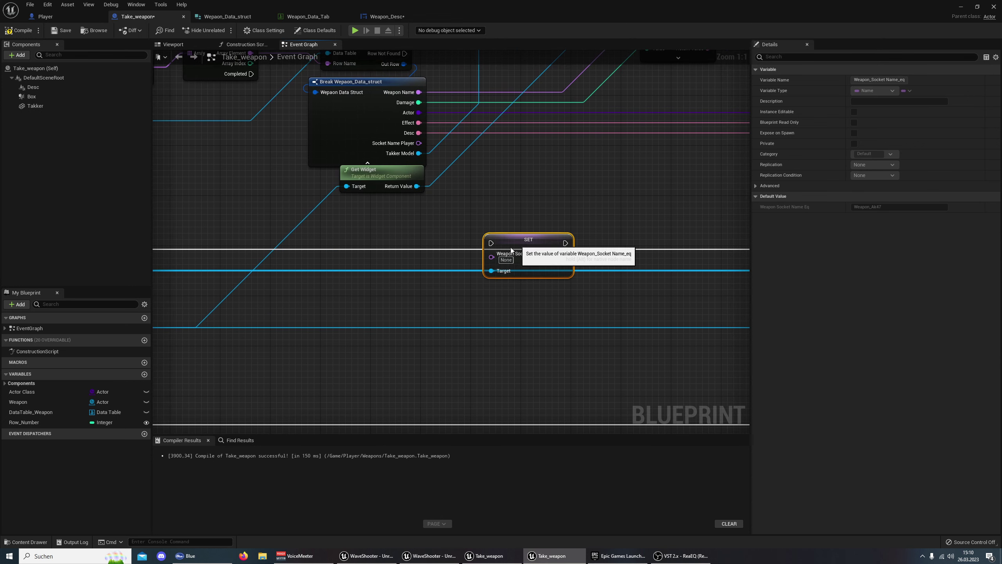
right_drag(559, 279, 371, 304)
scroll(371, 304, down, 5)
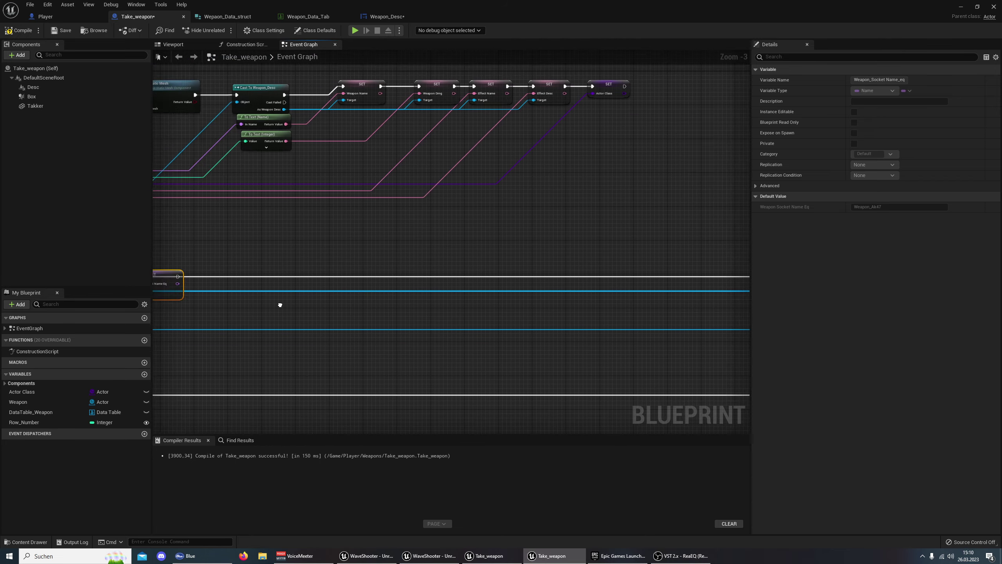
scroll(342, 302, up, 2)
drag(276, 268, 523, 269)
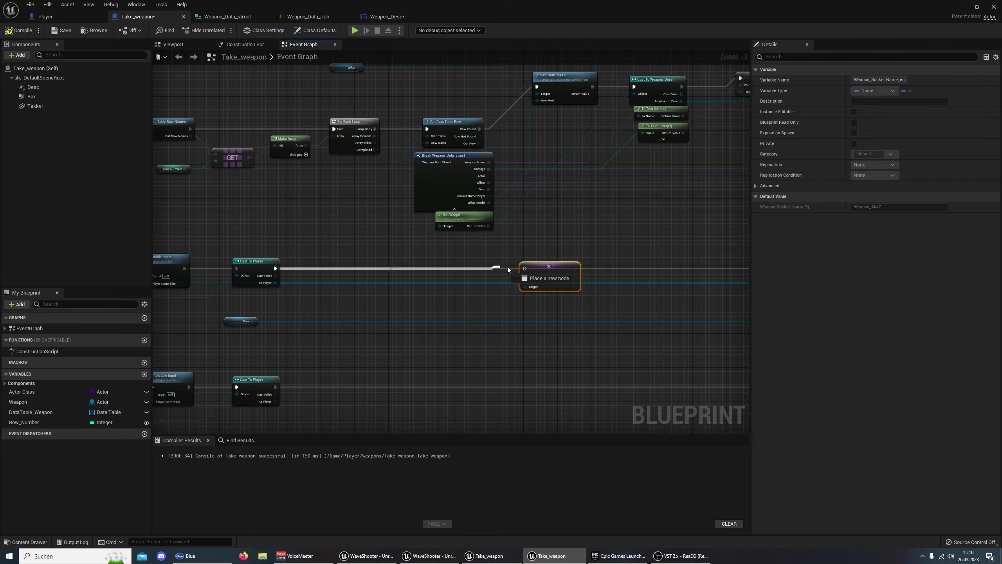
Connect Break Weapon_Data_struct's Socket Name Player to Weapon Socket Name Eq, then compile and save
scroll(428, 233, down, 2)
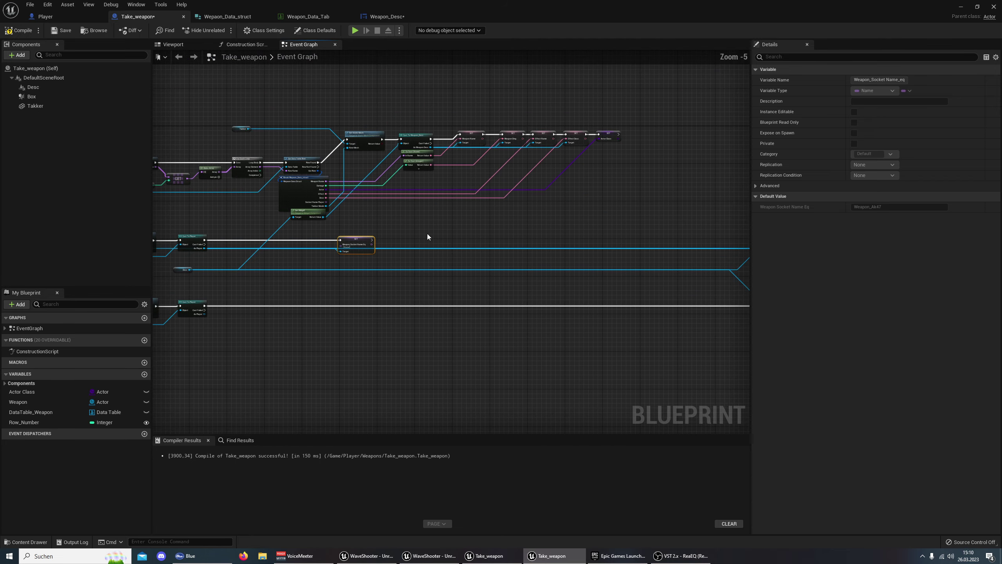
right_drag(428, 233, 351, 232)
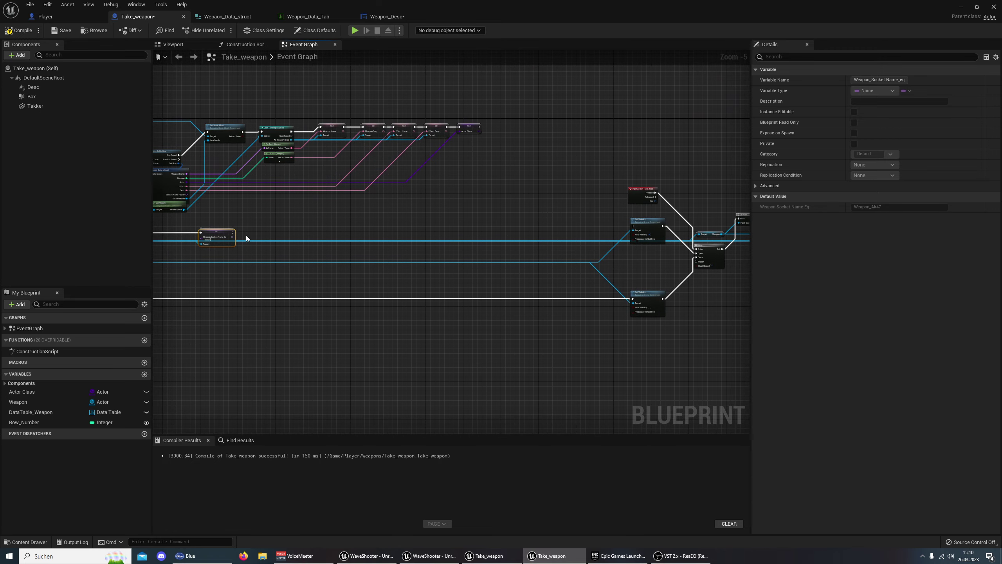
drag(233, 232, 633, 226)
scroll(586, 237, up, 2)
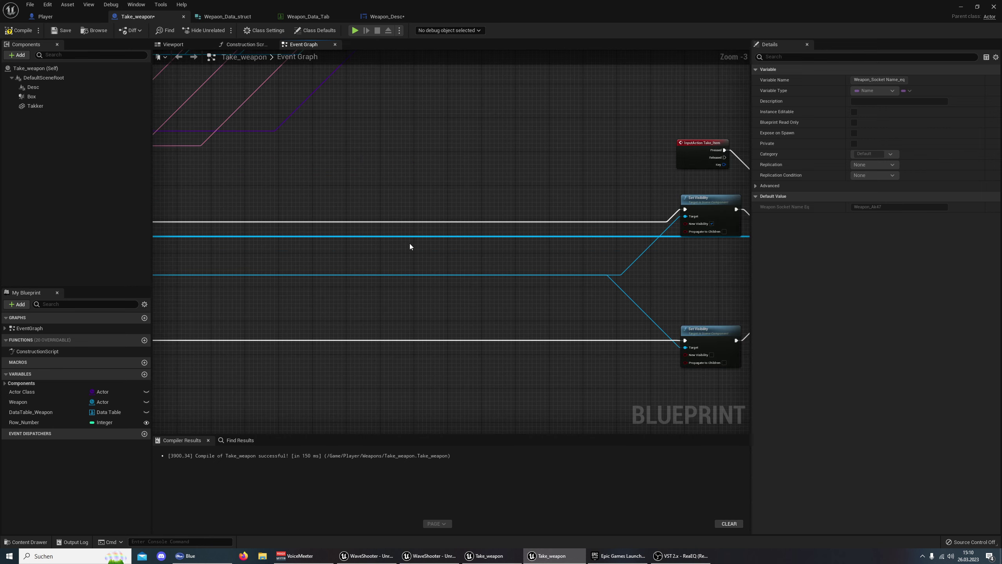
mouse_move(409, 243)
right_down()
mouse_move(525, 285)
mouse_move(606, 287)
right_up()
drag(488, 240, 565, 223)
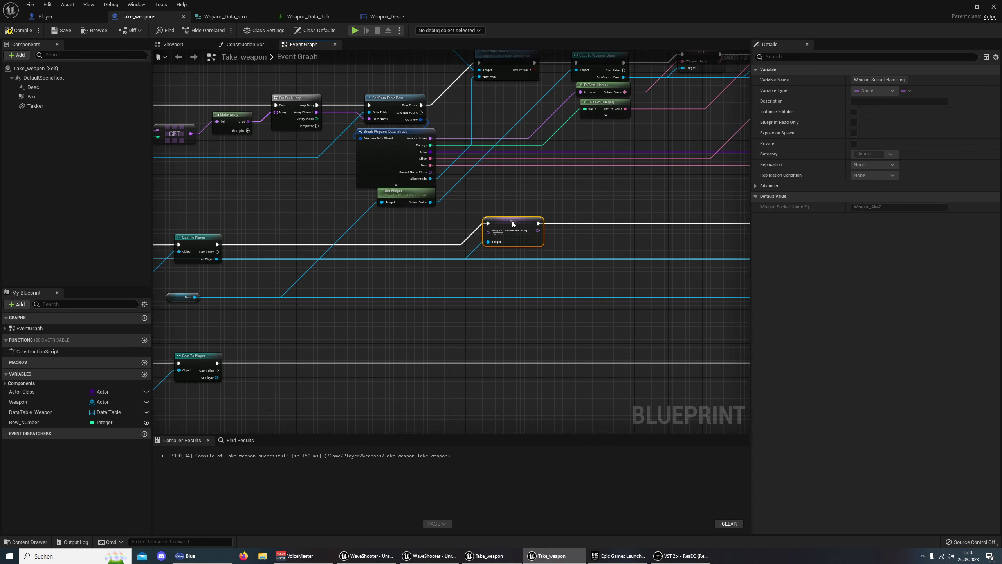
scroll(502, 207, up, 3)
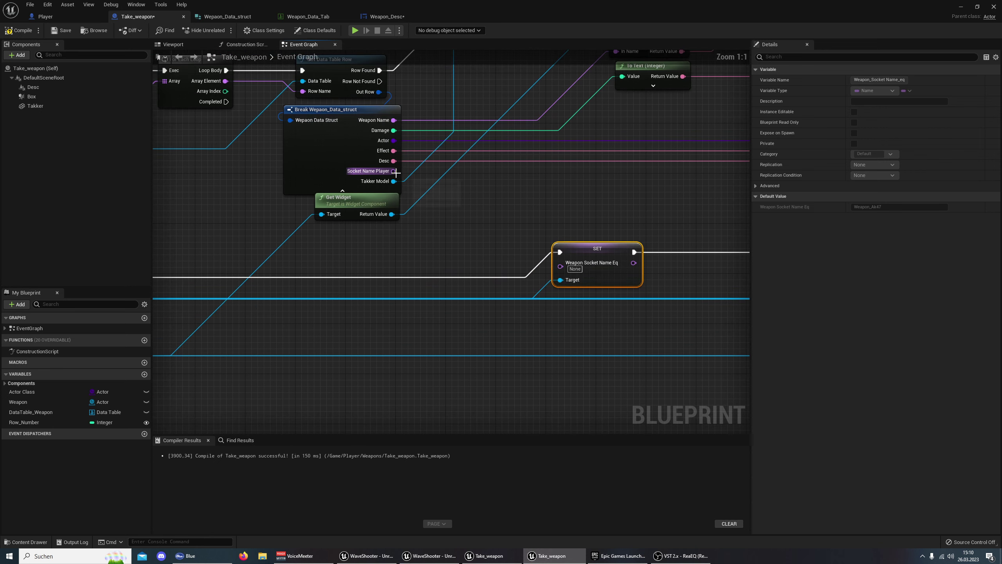
drag(393, 171, 563, 271)
right_drag(370, 254, 526, 300)
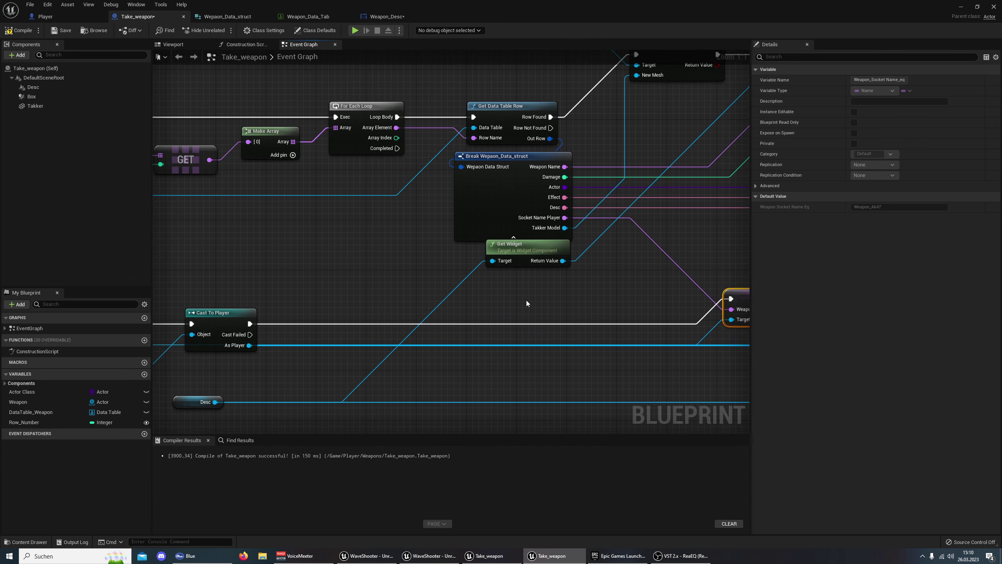
scroll(527, 300, down, 2)
click(19, 31)
click(61, 31)
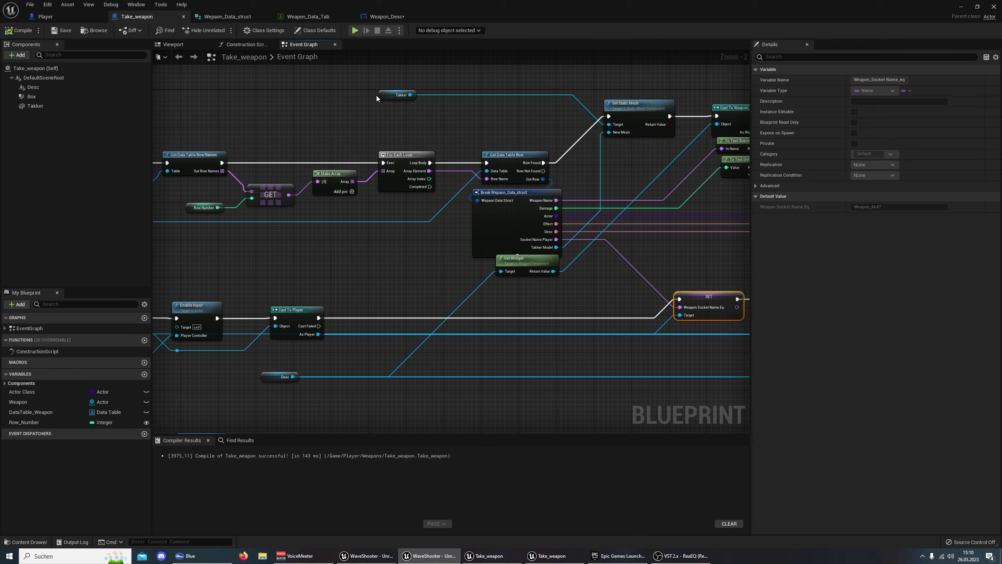
Start Play in the Level Editor and pick up the AK47 with E
click(960, 7)
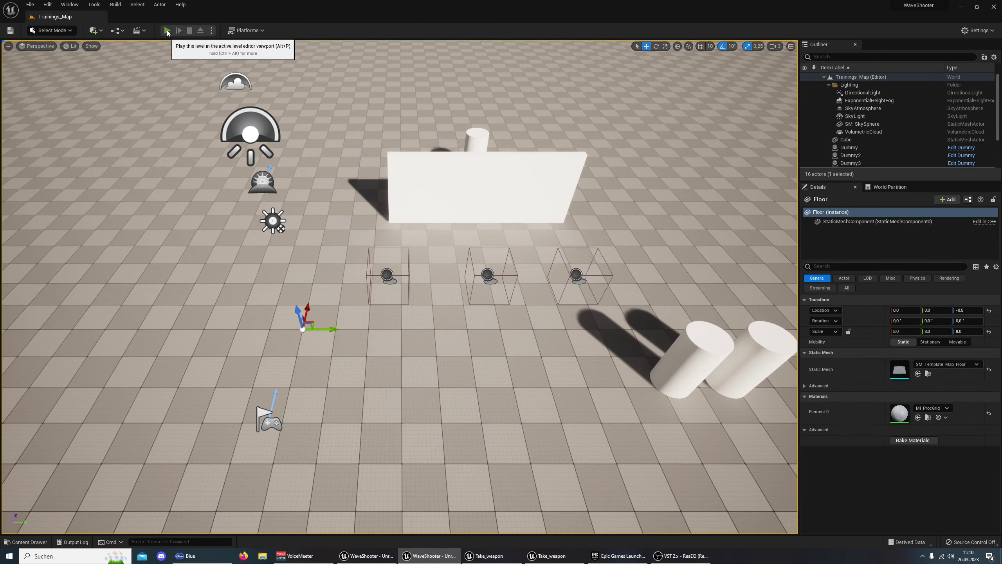
click(167, 31)
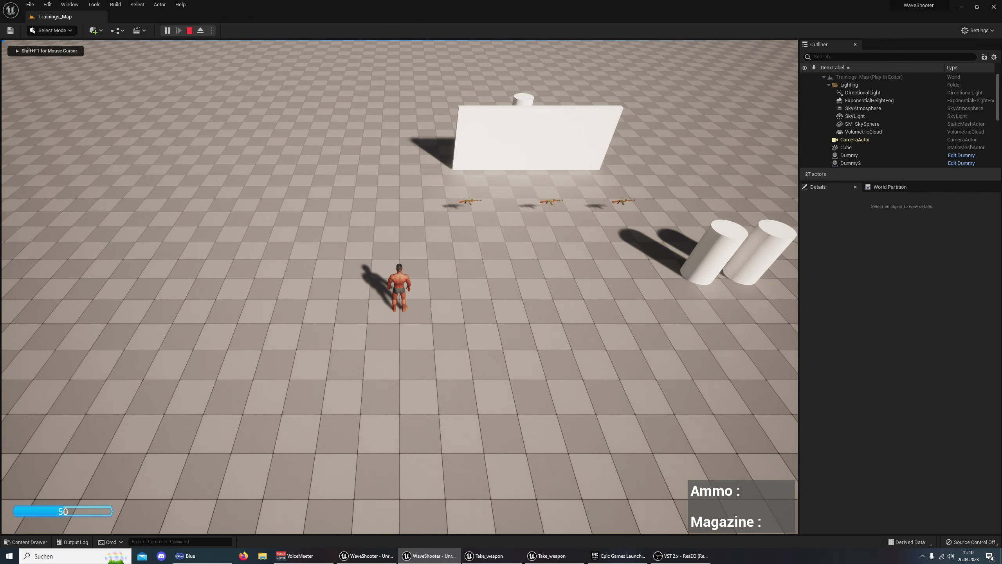
key(w)
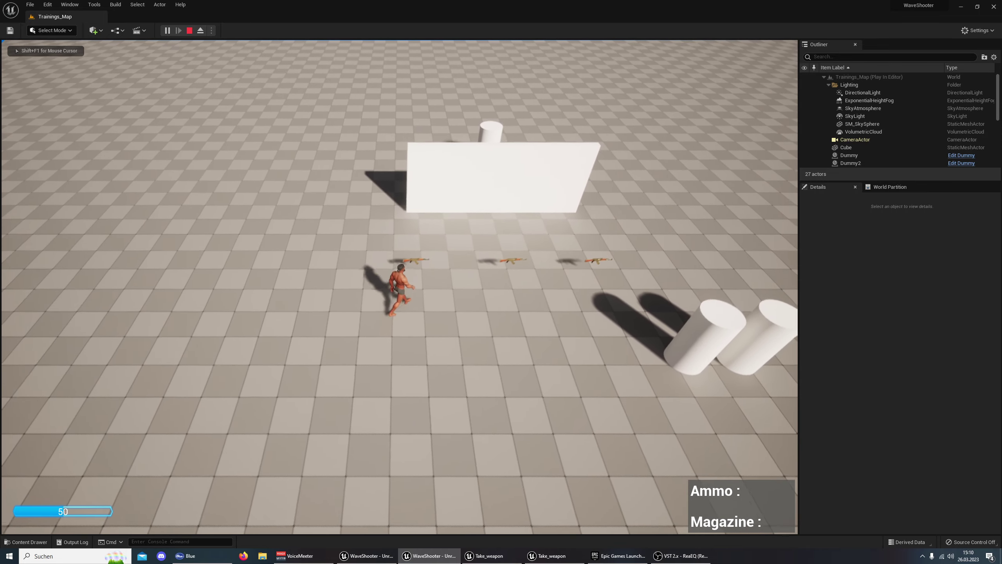
key(w)
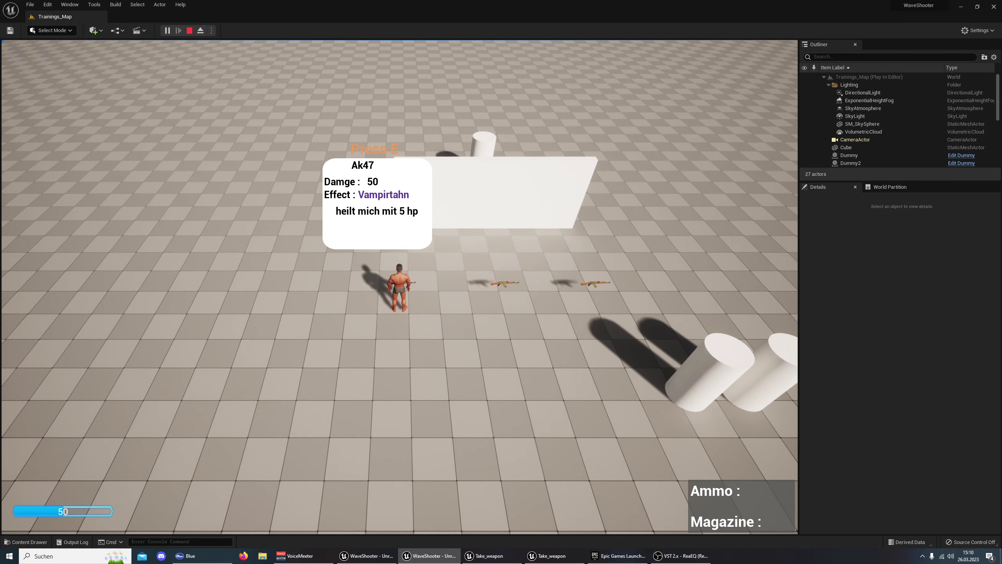
key(e)
key(s)
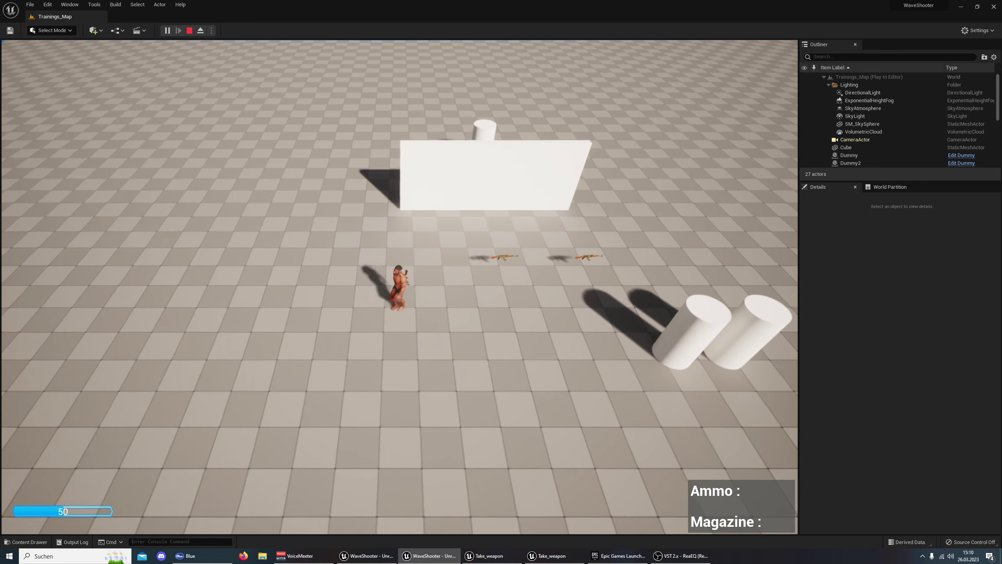
Aim and fire the AK47, reload with R, fire again, then stop the session with Esc
right_click(512, 204)
click(512, 204)
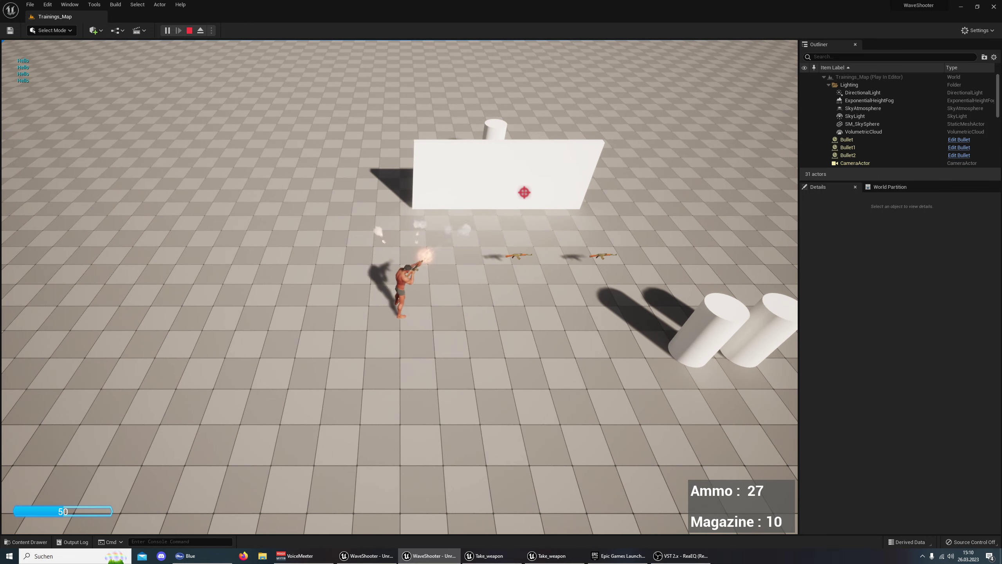
click(474, 190)
click(474, 190)
key(d)
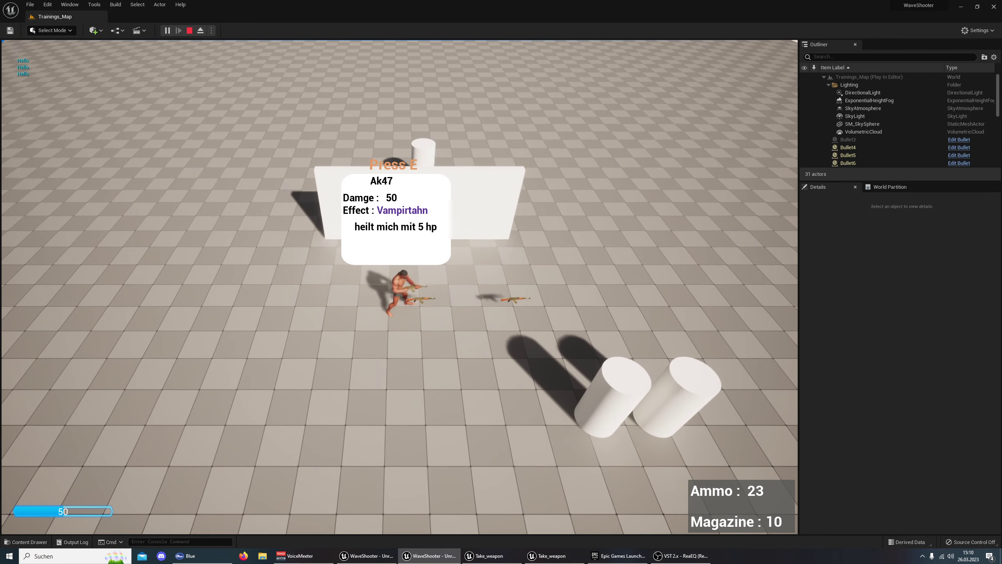
key(r)
right_click(443, 205)
click(442, 206)
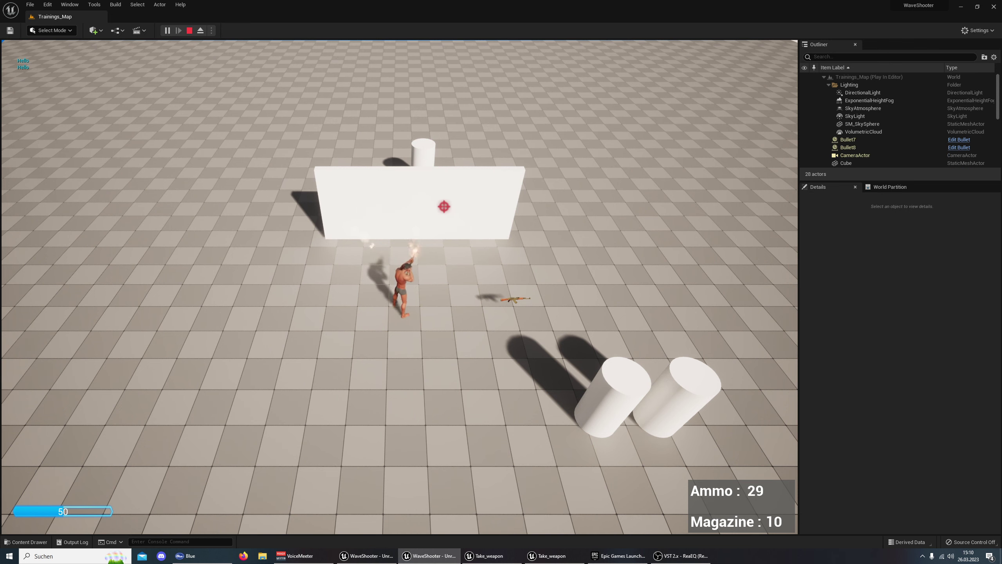
click(443, 205)
click(443, 206)
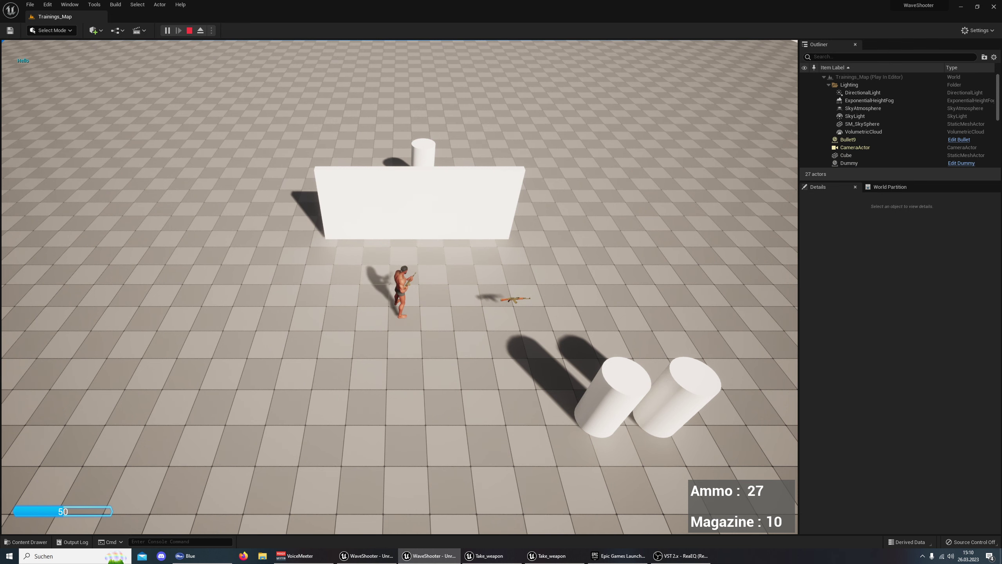
key(Escape)
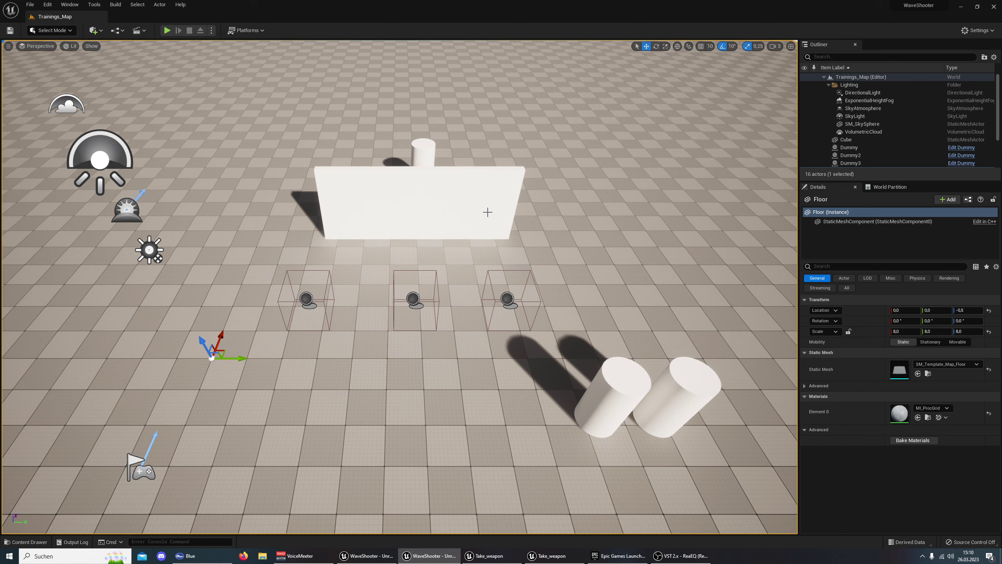
Look over the Weapon_Data_Tab table and Weapon_Data_struct fields, then return to Take_weapon
click(556, 557)
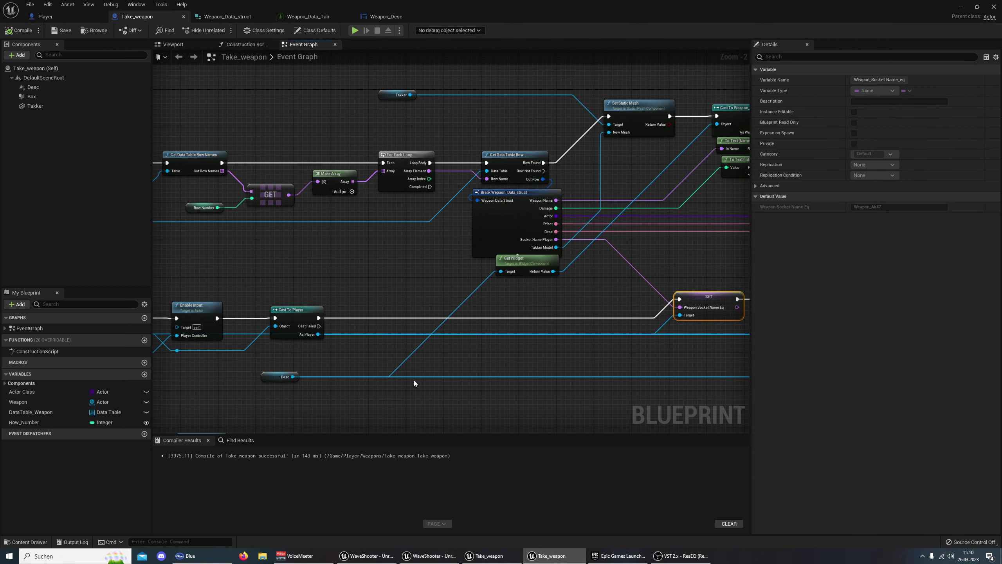
click(292, 17)
click(225, 18)
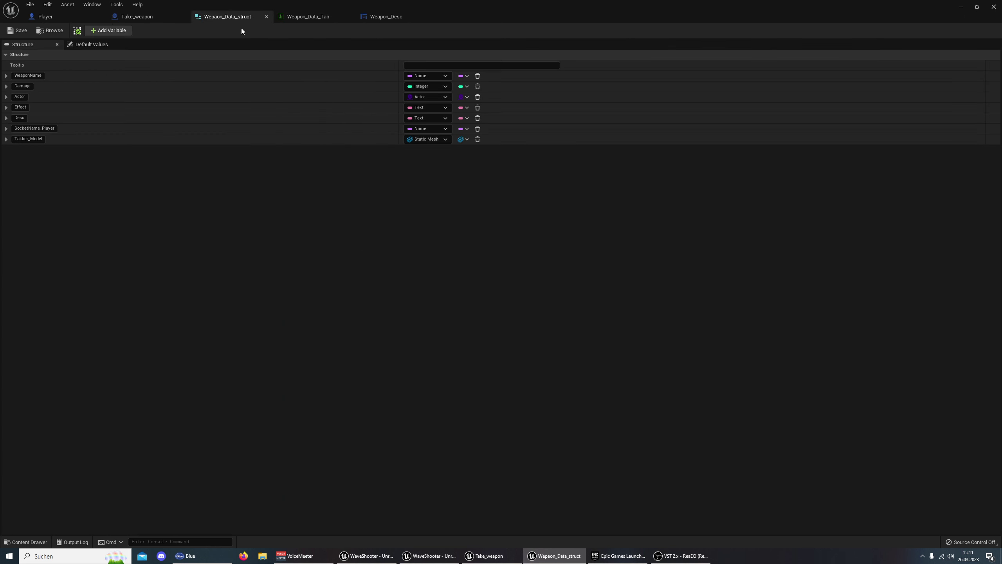
click(308, 16)
click(151, 18)
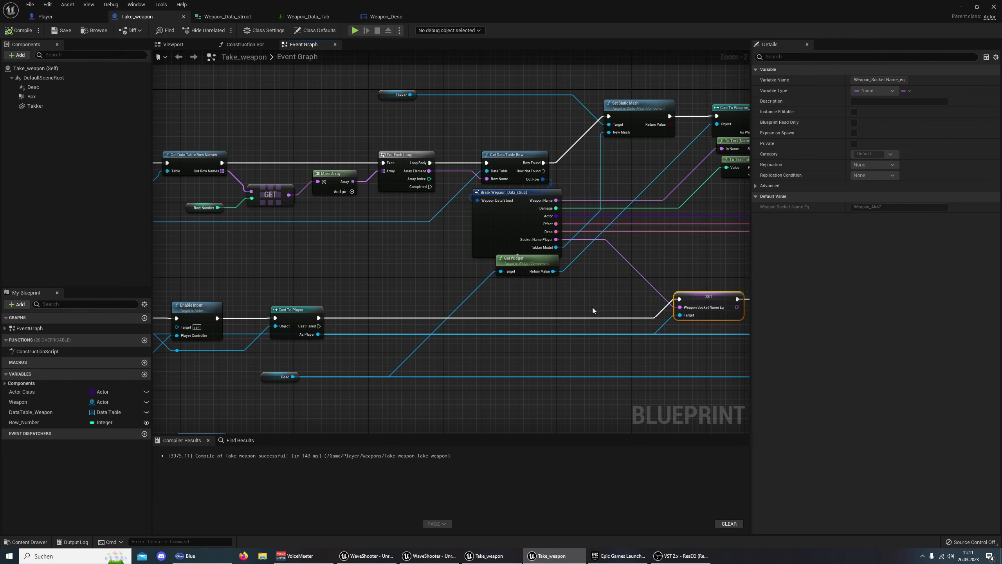
Review the socket-name SET node in the Event Graph and show the Player/Weapons folder assets
scroll(592, 310, down, 4)
scroll(549, 206, up, 1)
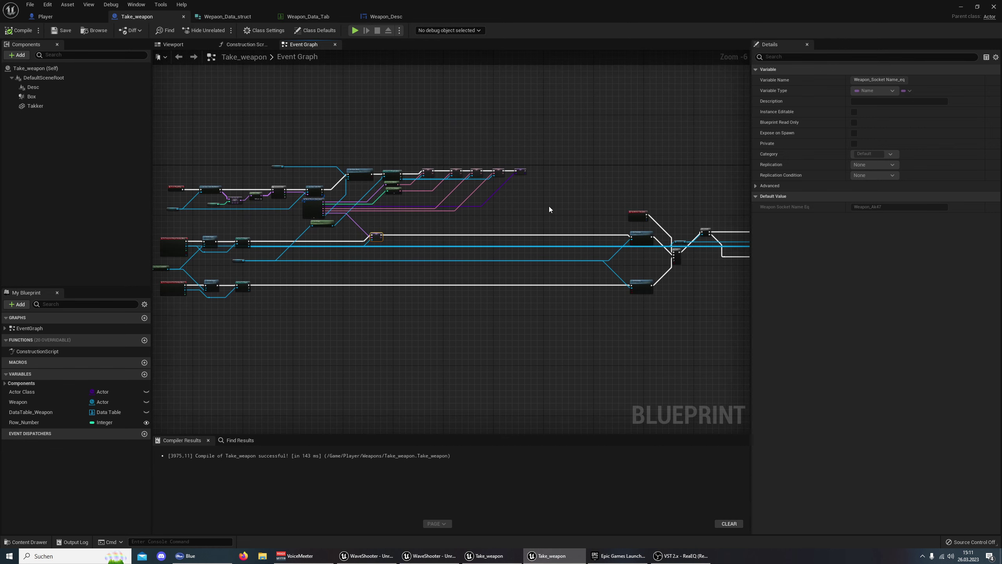
scroll(456, 239, up, 1)
scroll(705, 232, up, 1)
right_drag(657, 226, 564, 220)
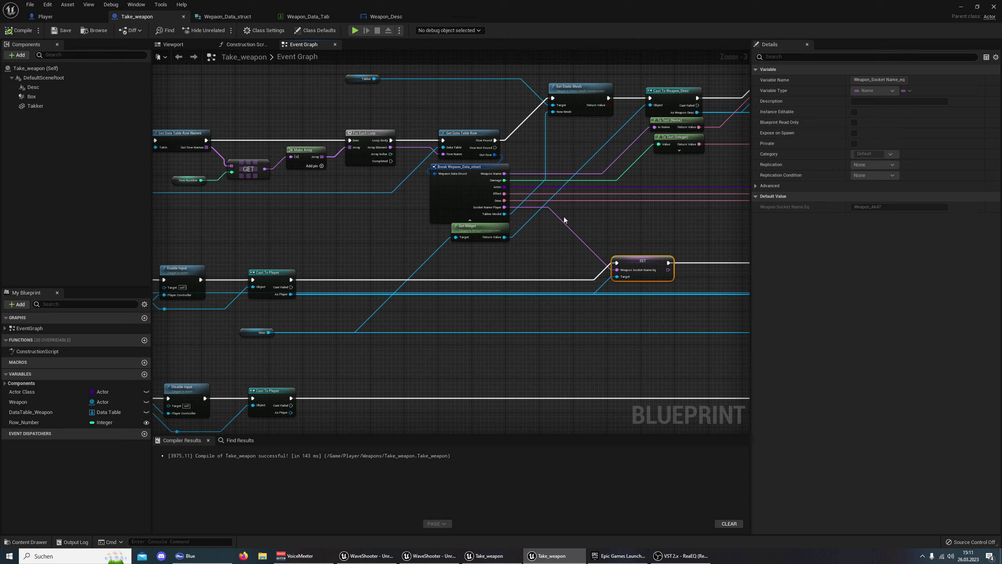
click(564, 216)
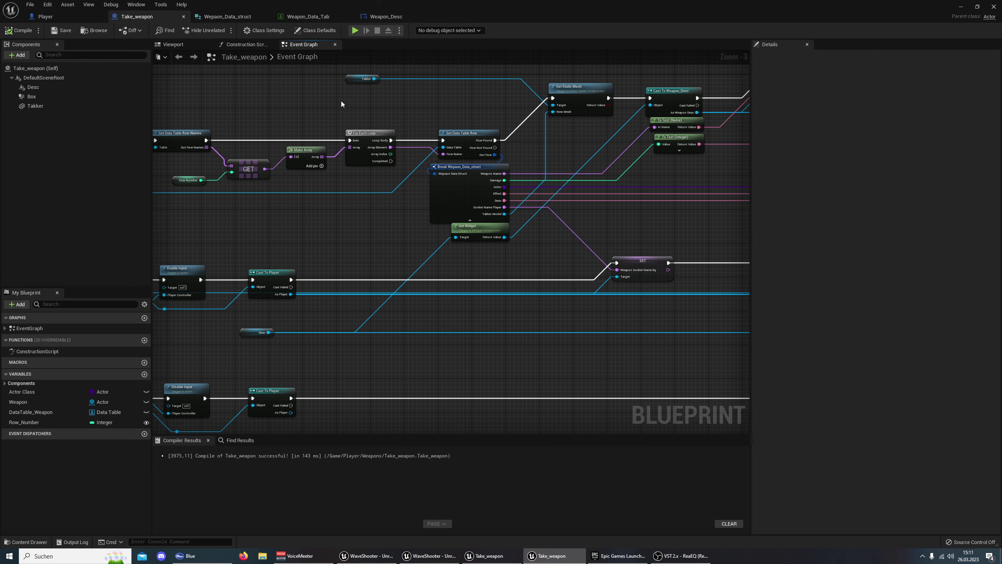
scroll(449, 192, down, 5)
scroll(449, 192, up, 4)
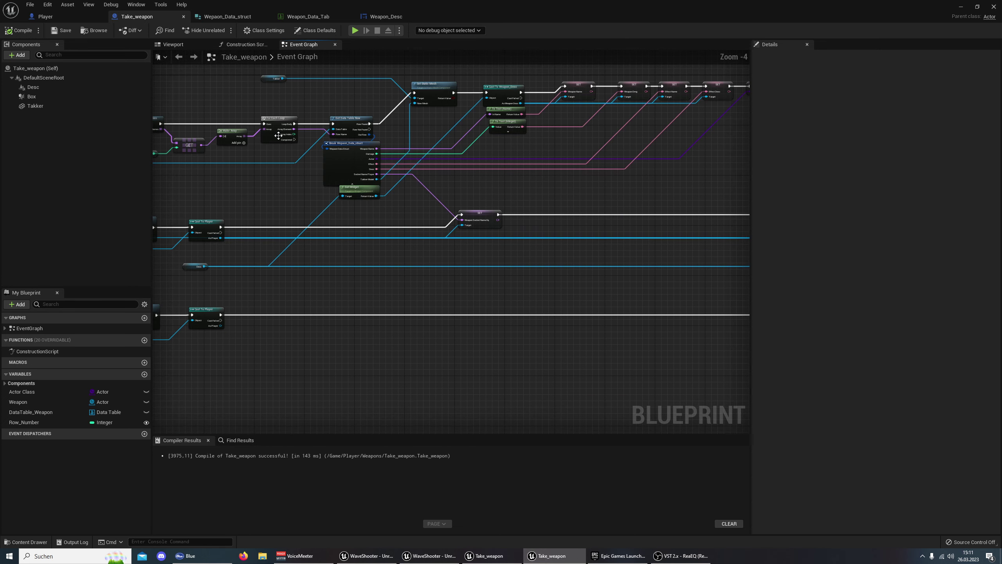
click(24, 541)
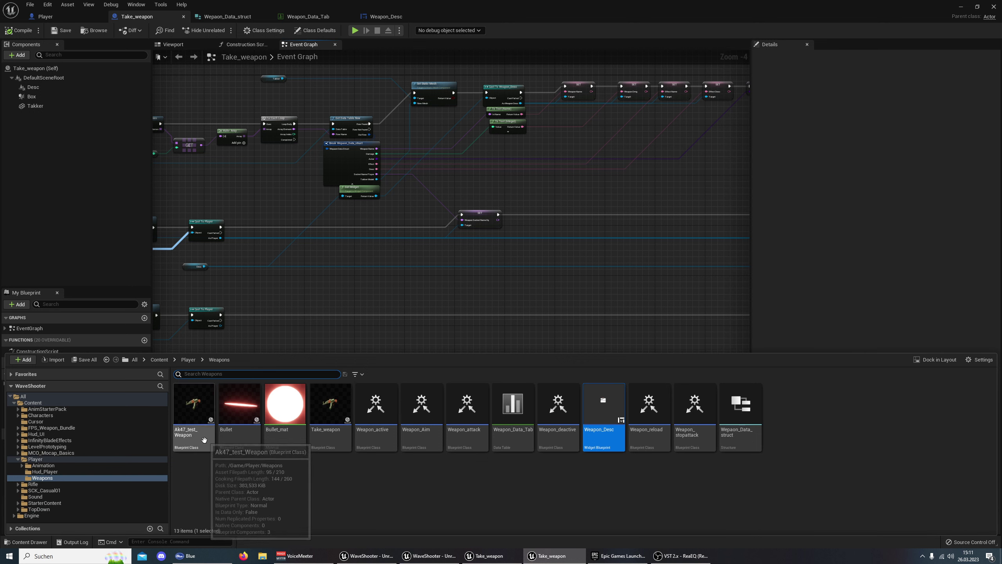
Rename the Take_weapon asset to Takker_Weapon_Actor
click(203, 419)
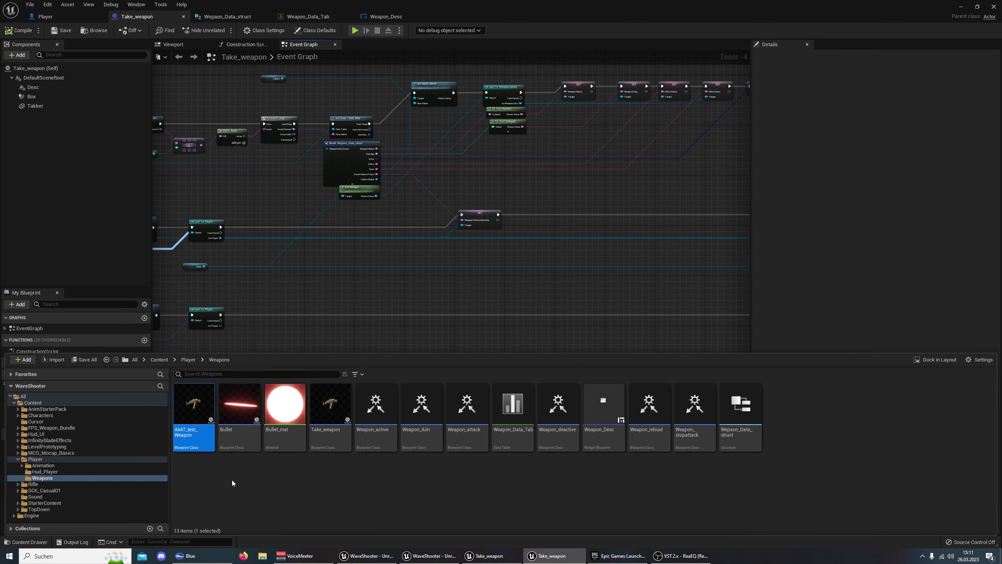
click(330, 426)
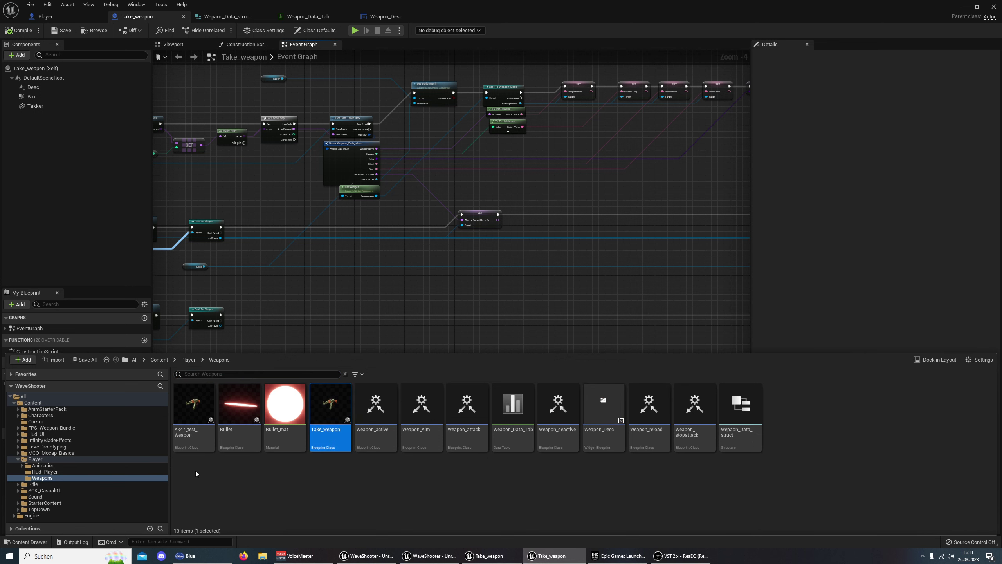
click(326, 445)
text(Tak)
text(ker_We)
text(apon_Ac)
text(t)
text(or)
key(Return)
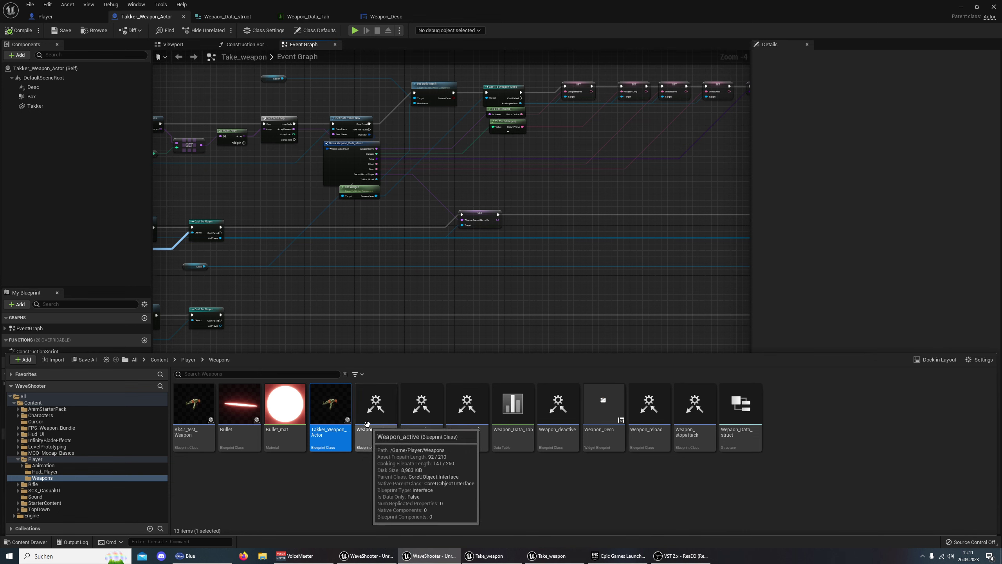
Duplicate Ak47_test_Weapon as UMG_Rifle_test and compile
click(195, 408)
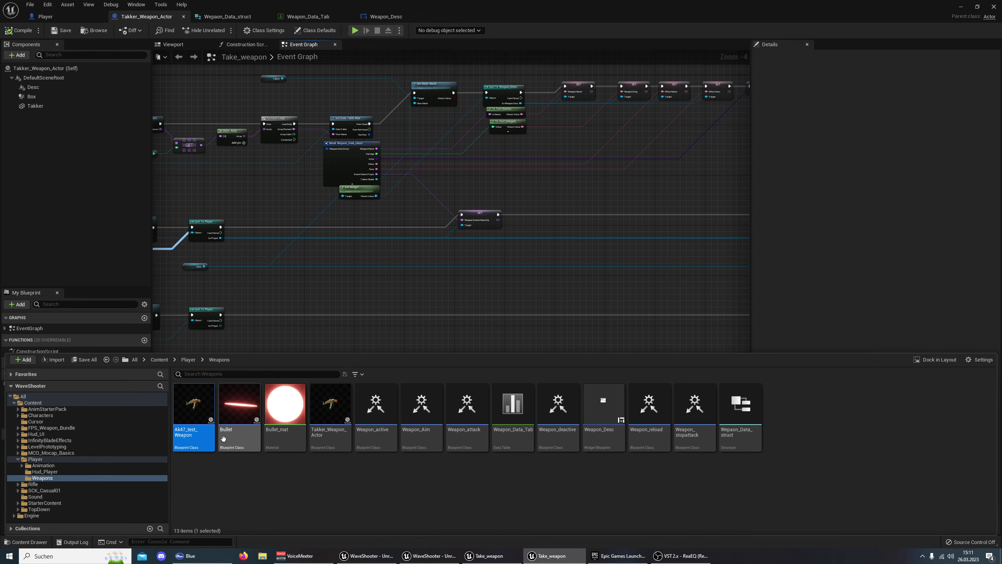
key(ctrl+d)
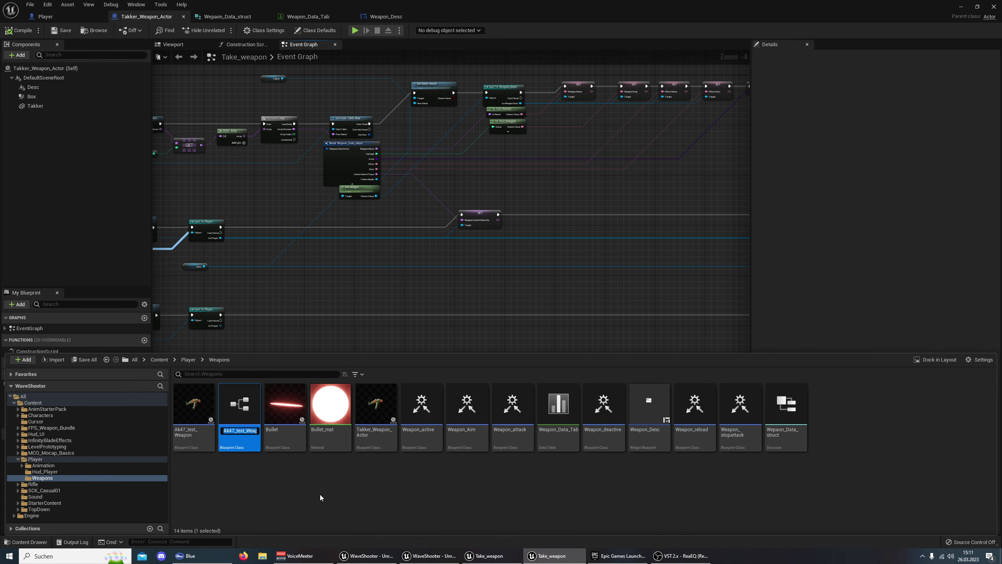
text(UMG)
text(Riu)
text(e)
text(_test)
key(Return)
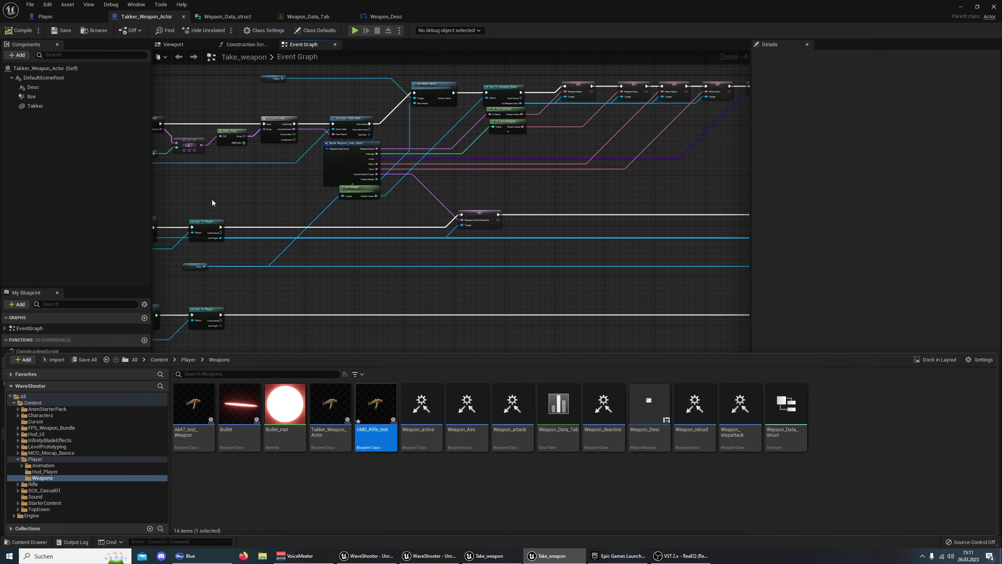
click(18, 30)
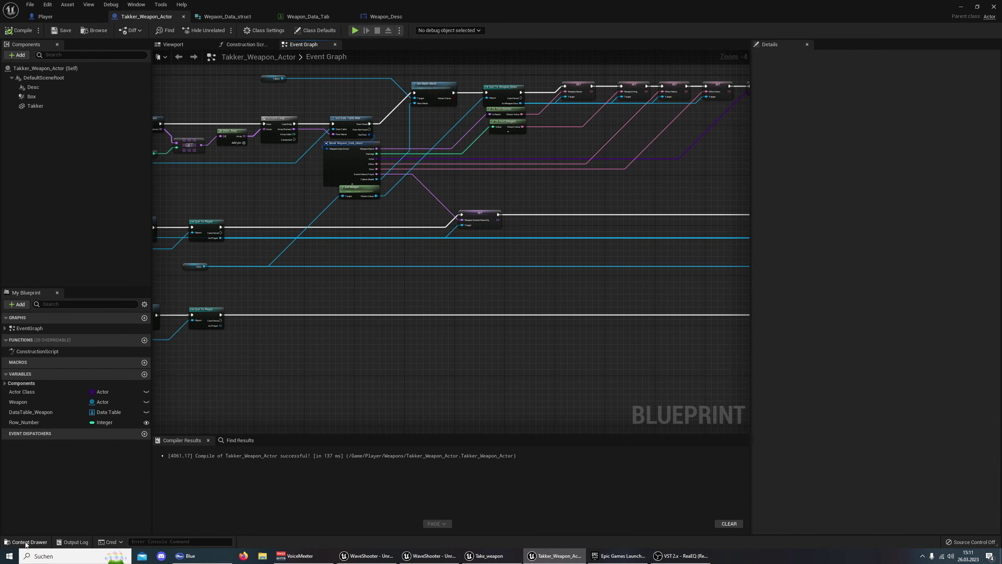
click(26, 542)
Open UMG_Rifle_test, select its SM_KA47 component, and inspect the SM_KA47 mesh asset
double_click(364, 487)
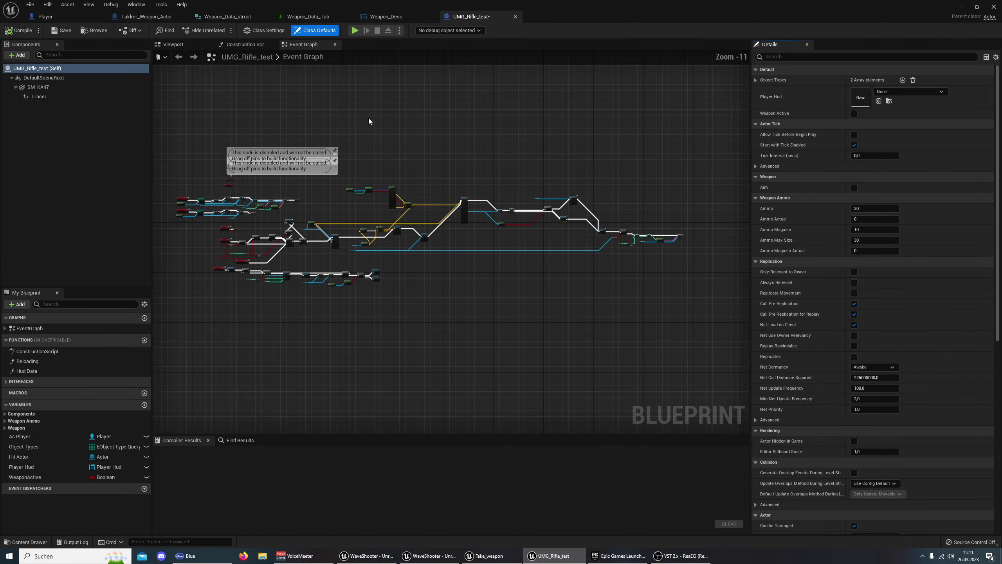
scroll(219, 135, up, 1)
scroll(494, 127, up, 2)
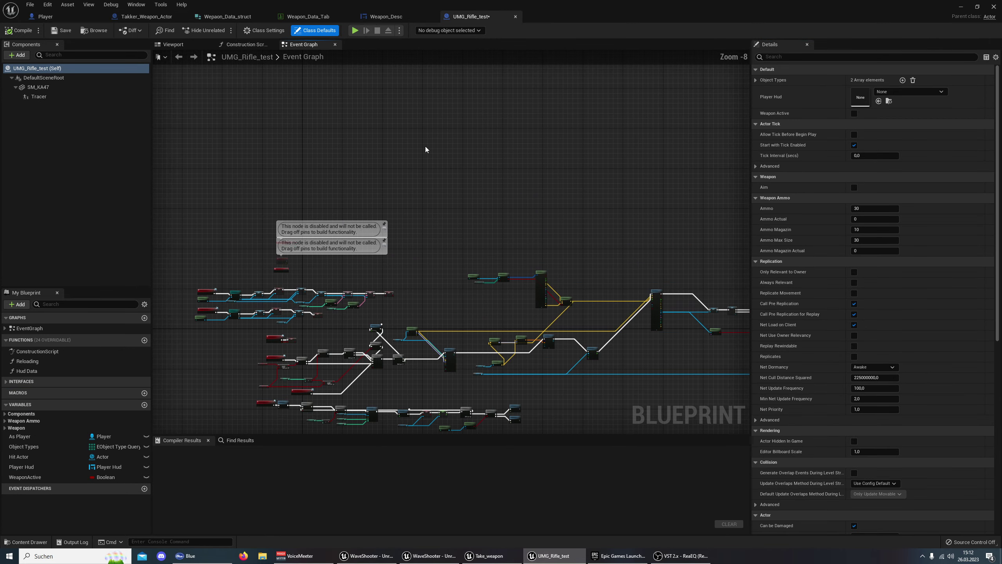
right_drag(413, 153, 503, 134)
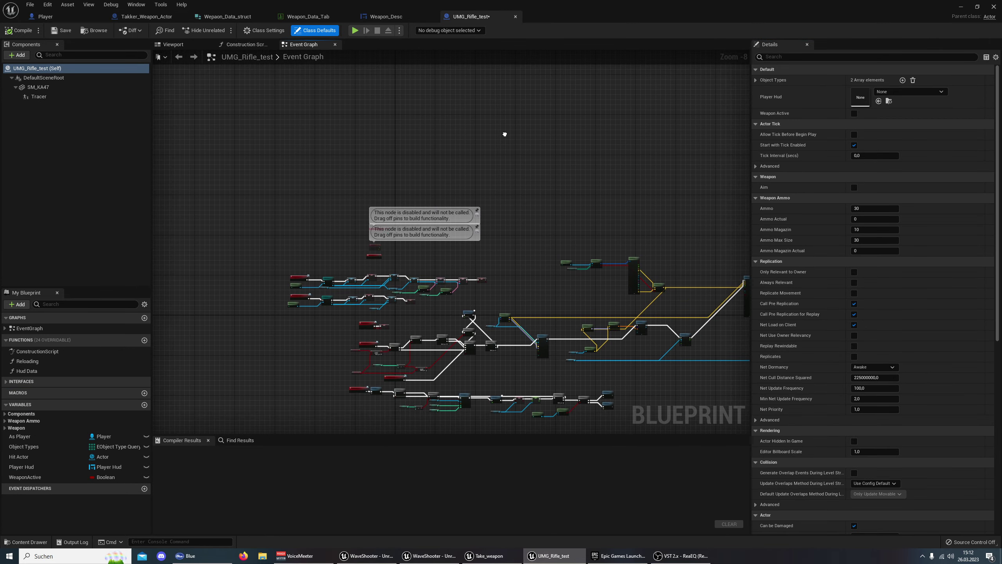
scroll(282, 163, up, 2)
click(56, 88)
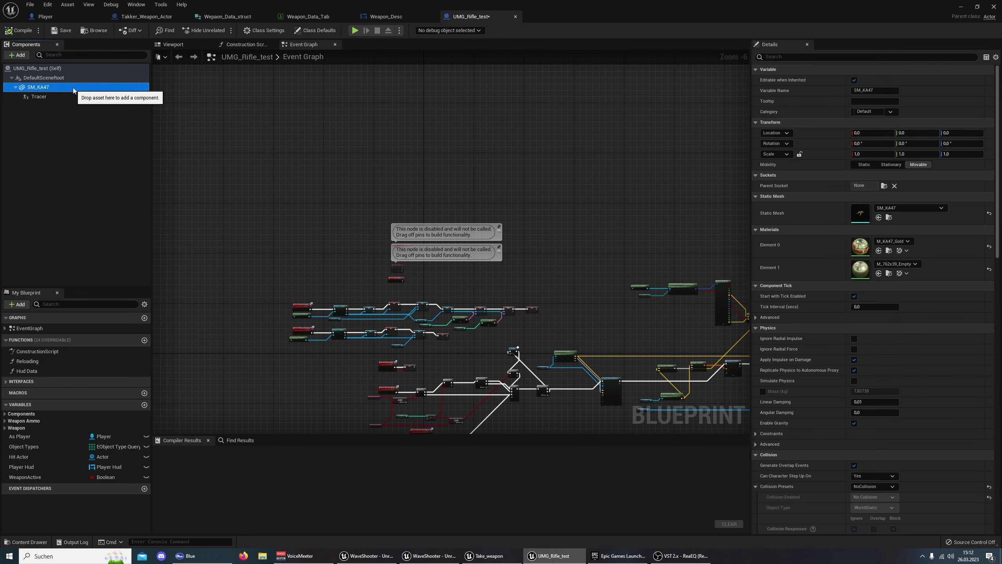
click(889, 217)
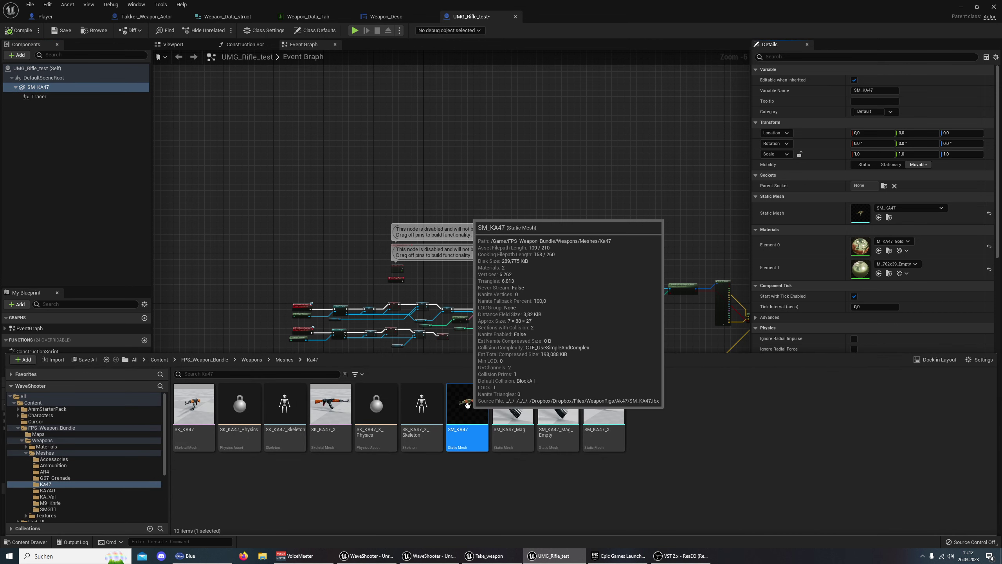
double_click(468, 409)
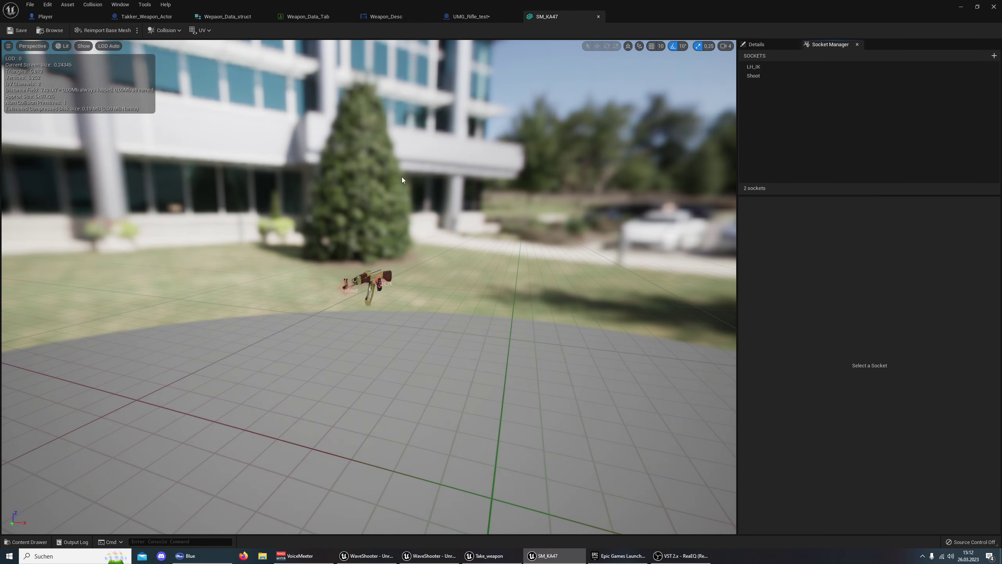
click(26, 542)
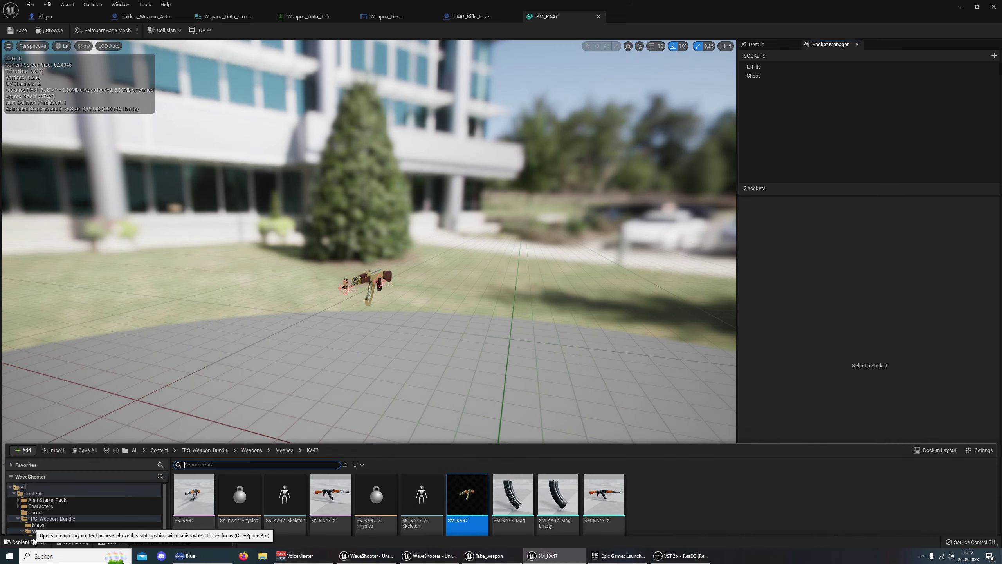
click(478, 16)
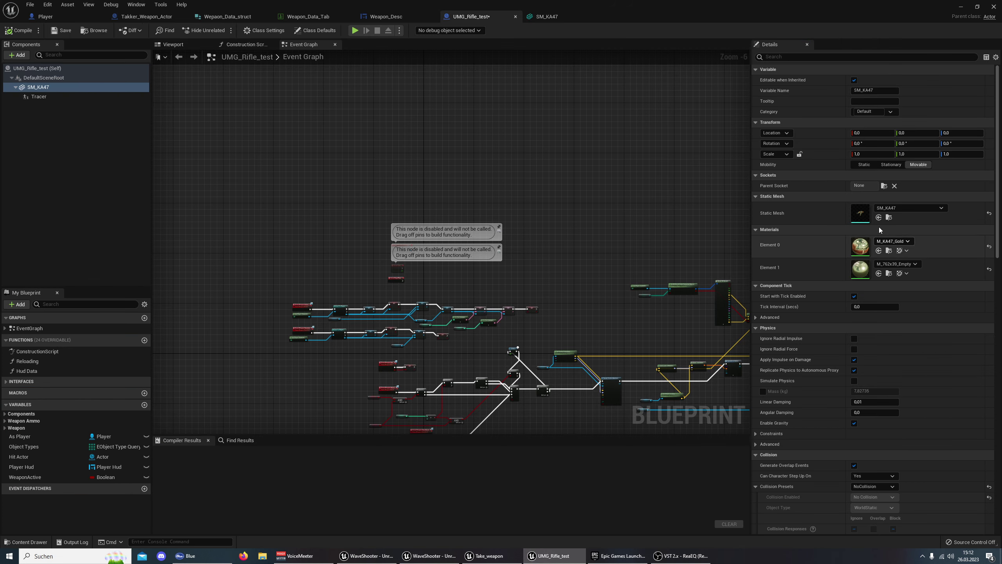
Set the component's Static Mesh to SM_Rifle, found by searching 'Rifle'
click(901, 211)
text(Rifle)
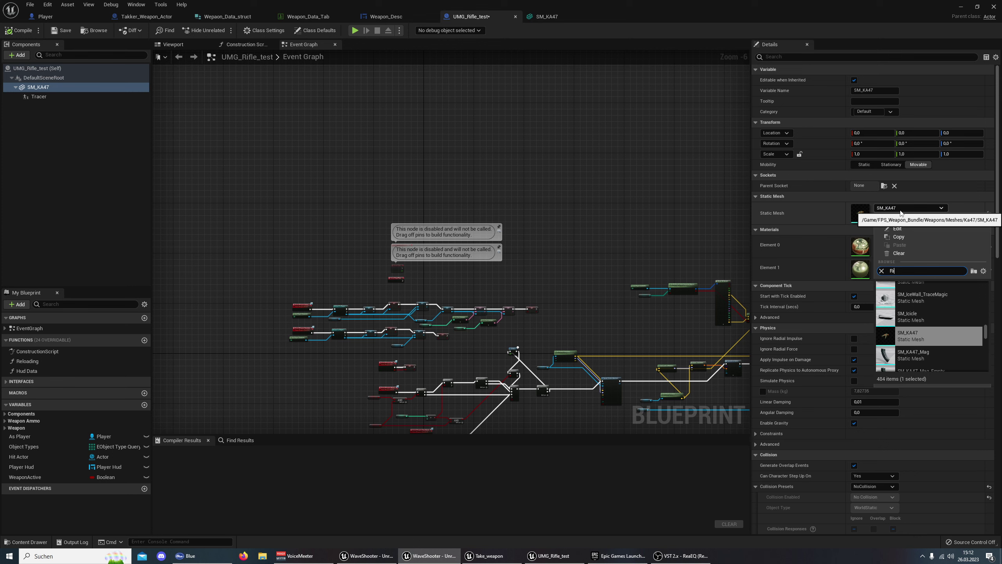
click(903, 290)
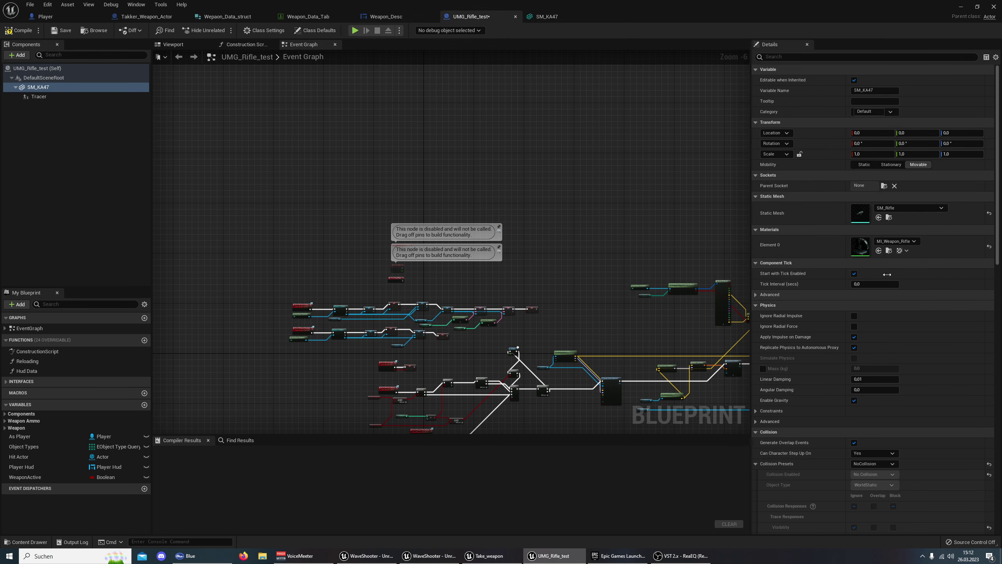
Open SM_Rifle and compare it against the sockets on SM_KA47
click(889, 218)
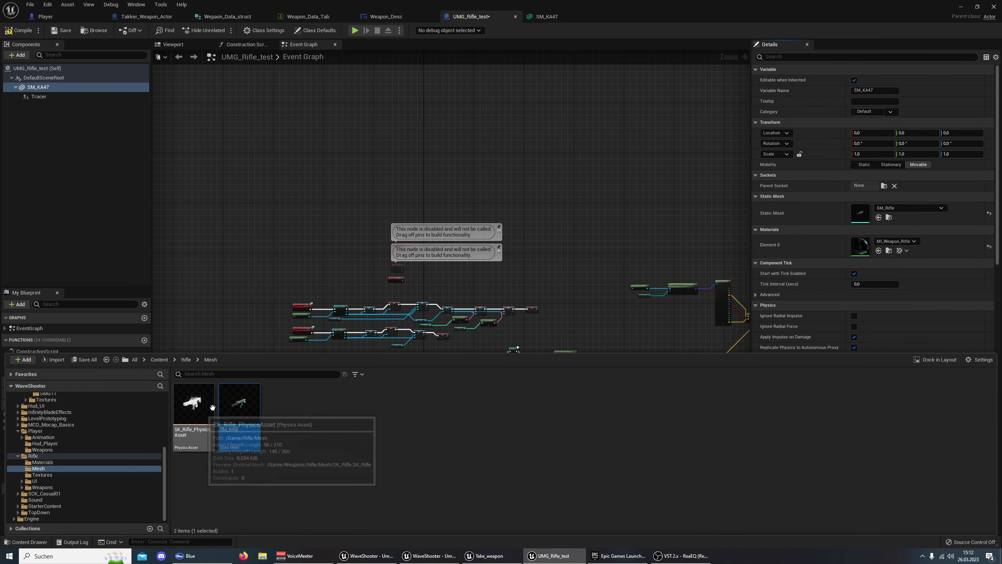
double_click(225, 403)
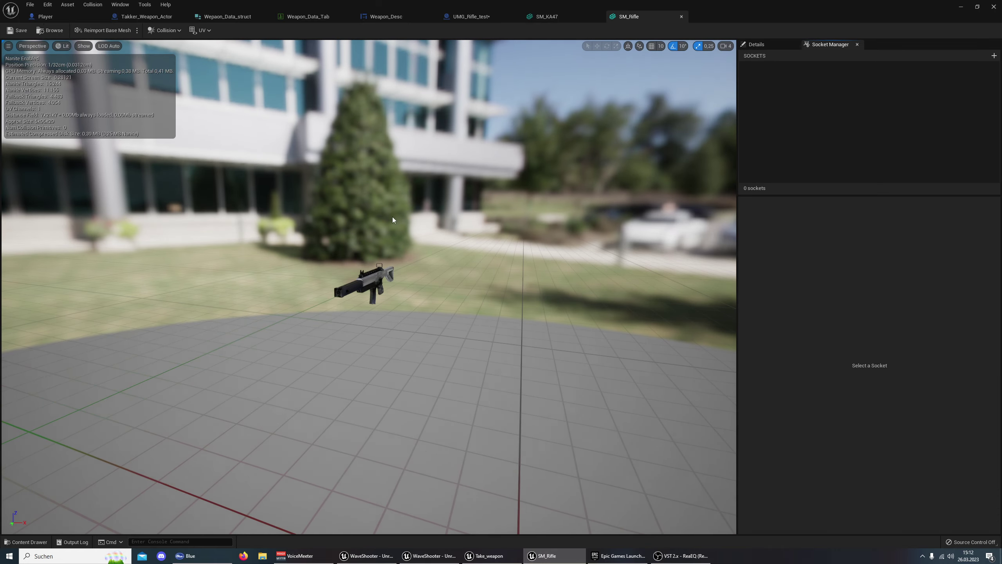
click(541, 16)
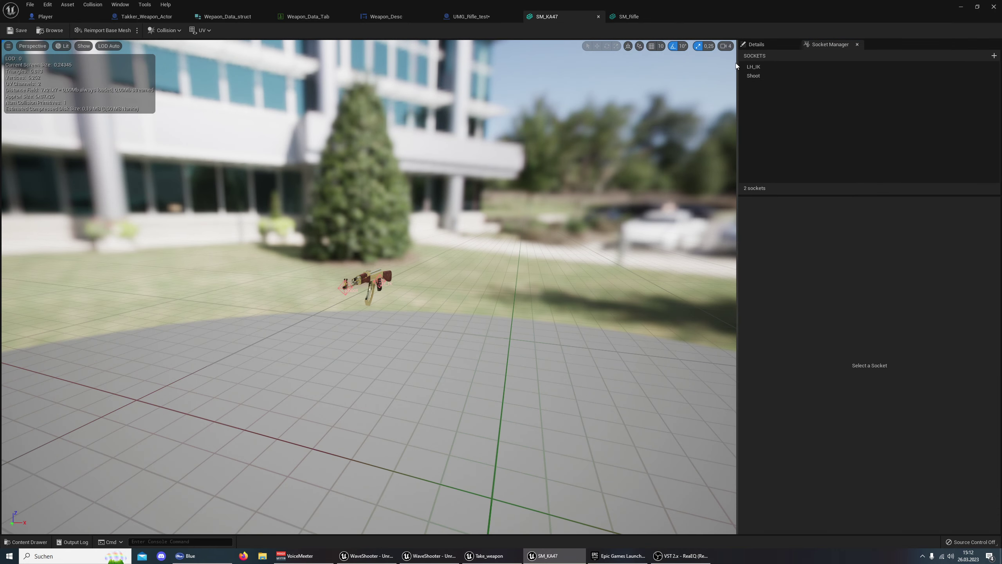
click(747, 66)
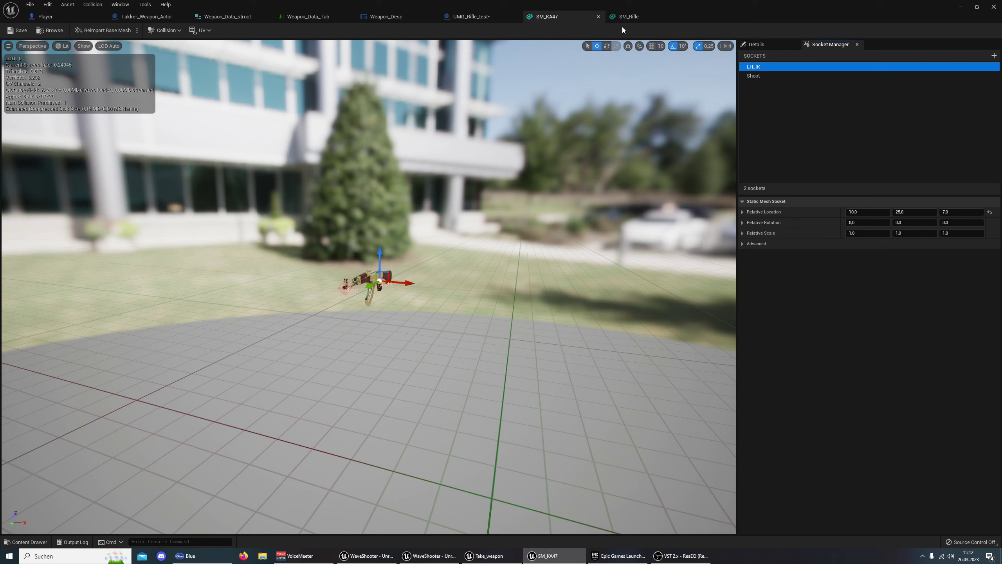
click(628, 16)
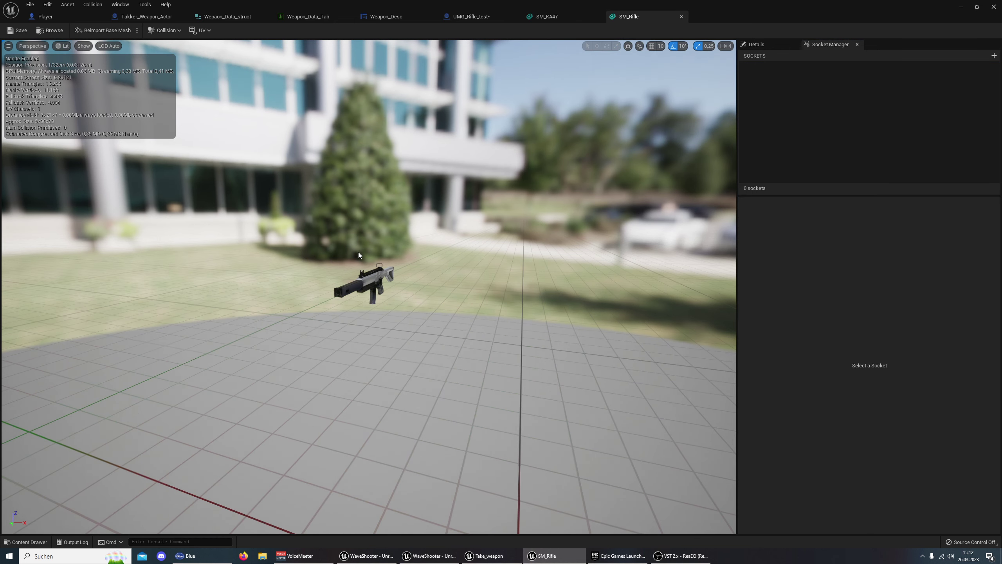
click(545, 17)
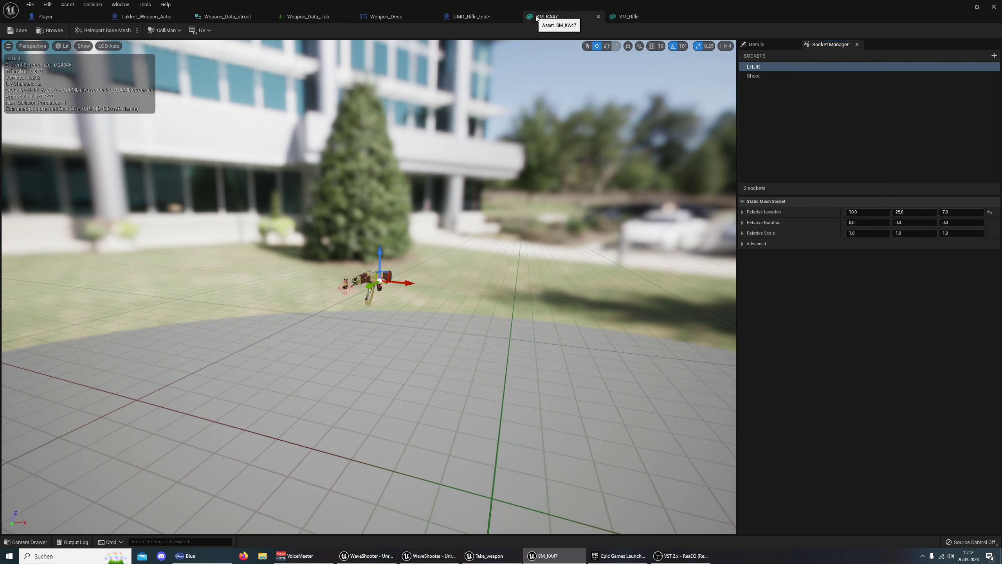
Add a socket named LH_IK to SM_Rifle, copying the name from SM_KA47
click(767, 66)
click(767, 66)
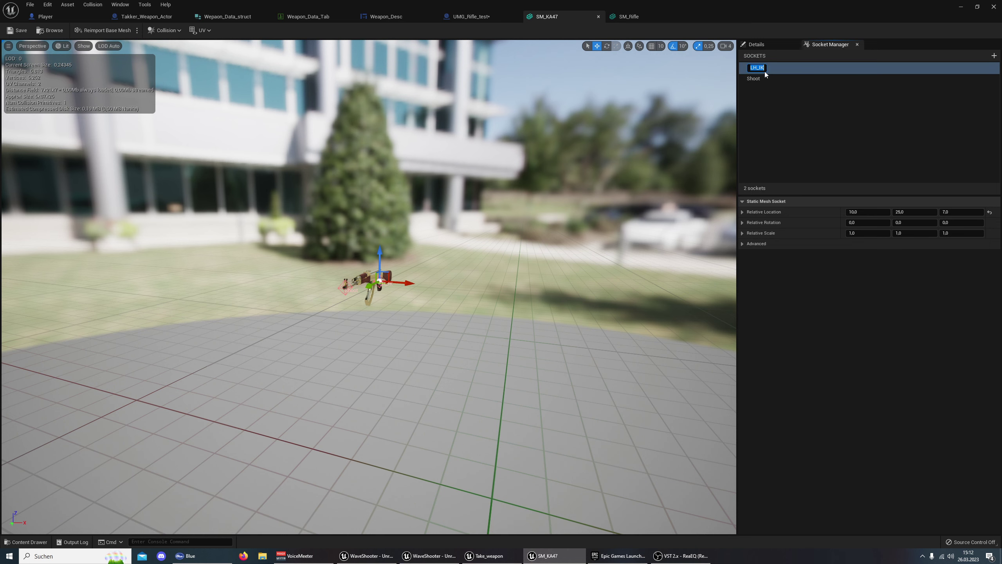
click(775, 98)
click(627, 17)
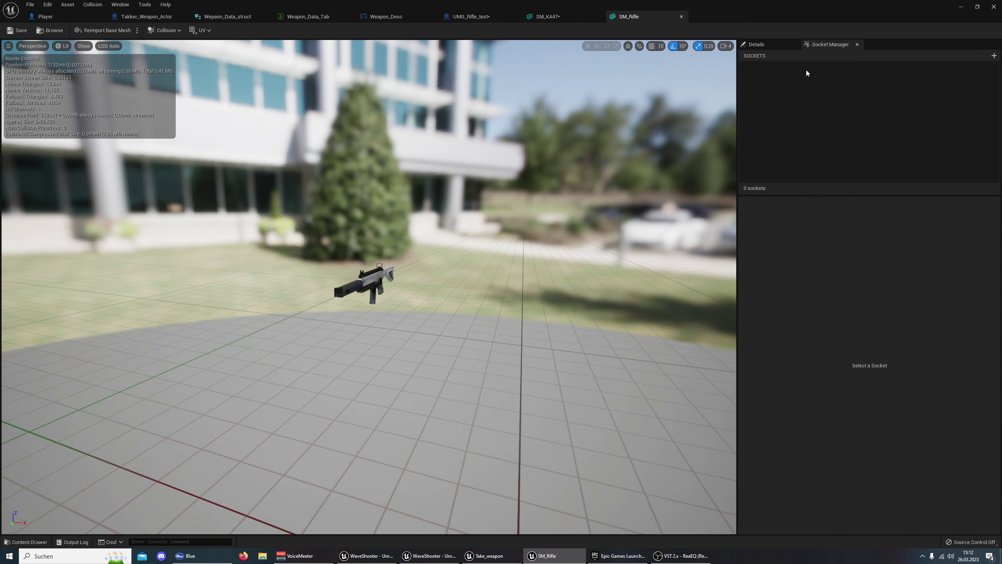
click(993, 57)
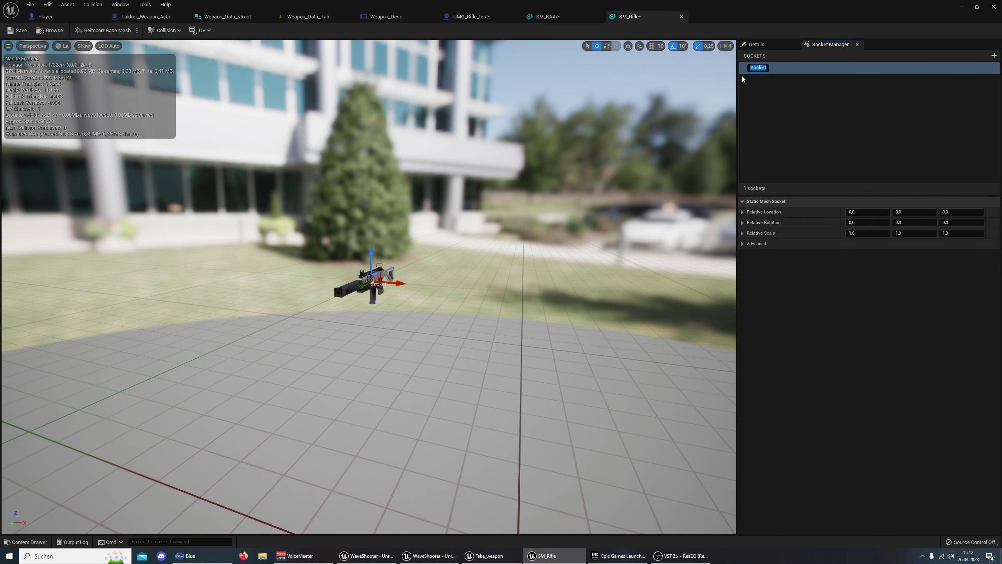
text(LH_IK)
key(Return)
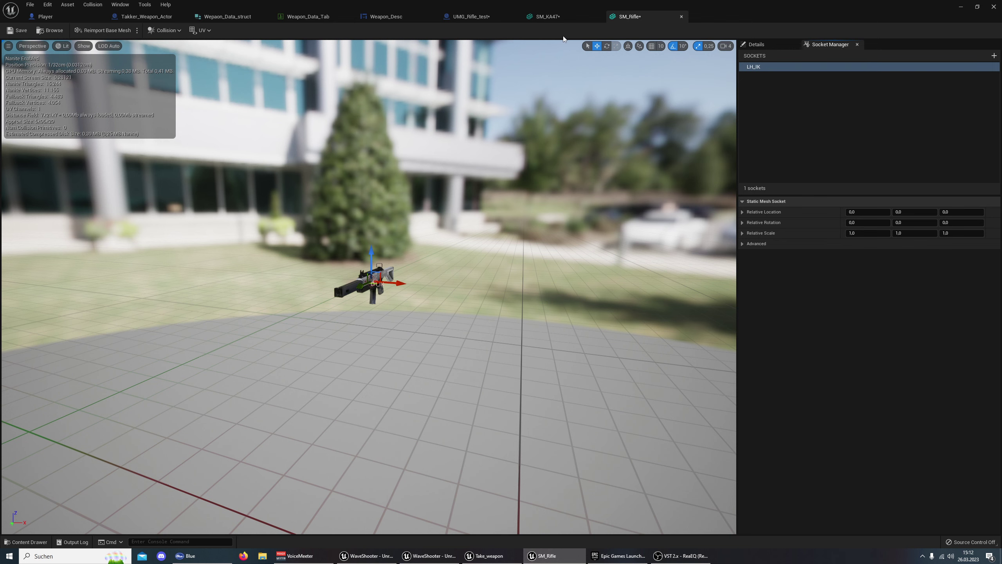
Add a second SM_Rifle socket named Shoot, matching SM_KA47's Shoot socket
click(548, 18)
click(765, 76)
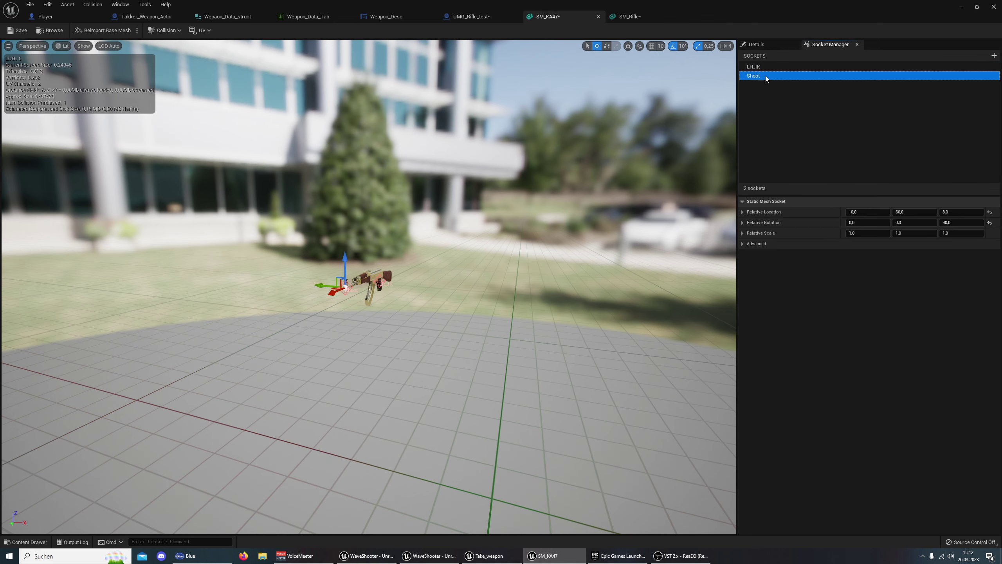
click(767, 76)
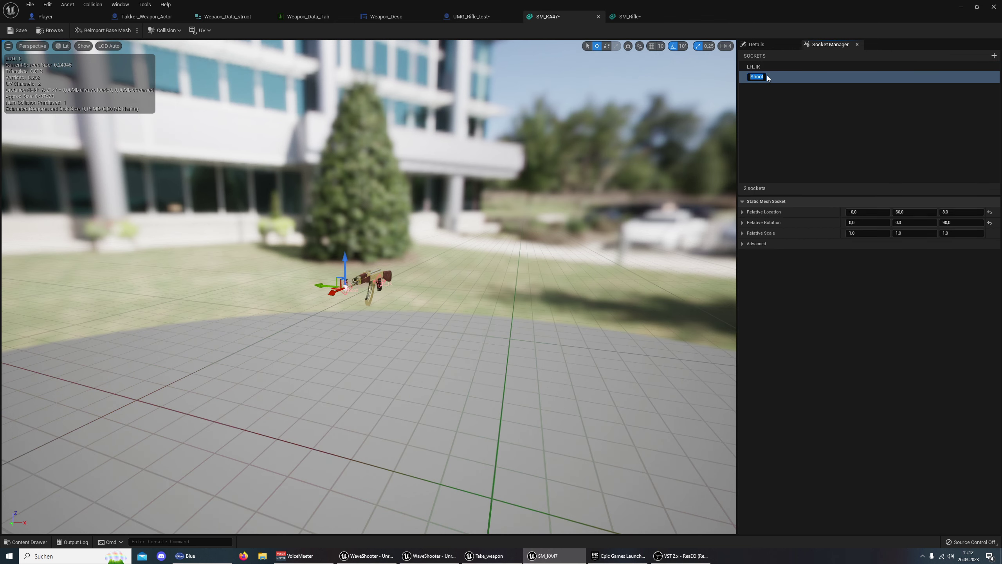
click(809, 122)
click(636, 18)
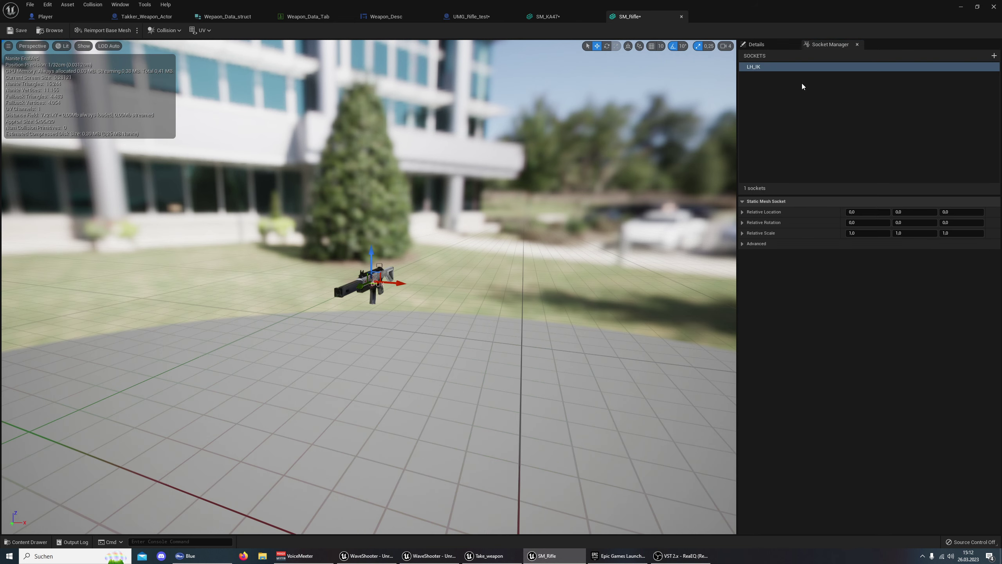
click(994, 56)
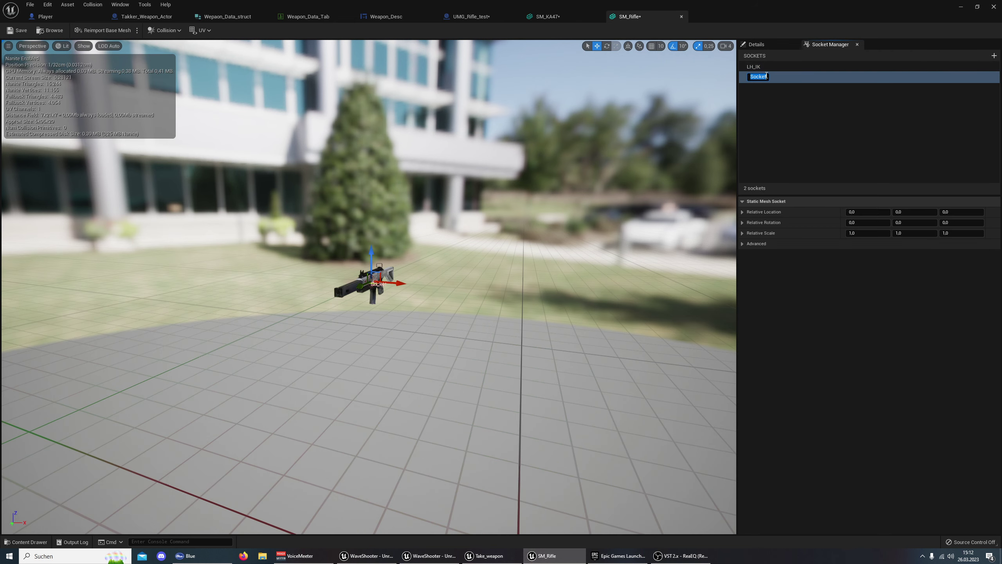
key(Return)
Set the Shoot socket's Z rotation to 90
scroll(429, 200, up, 5)
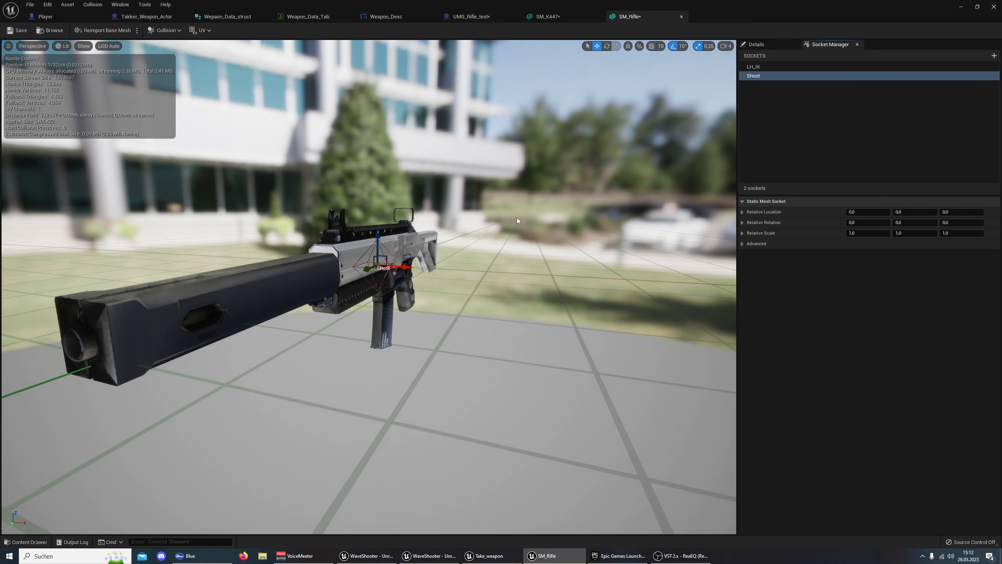
click(950, 222)
text(90)
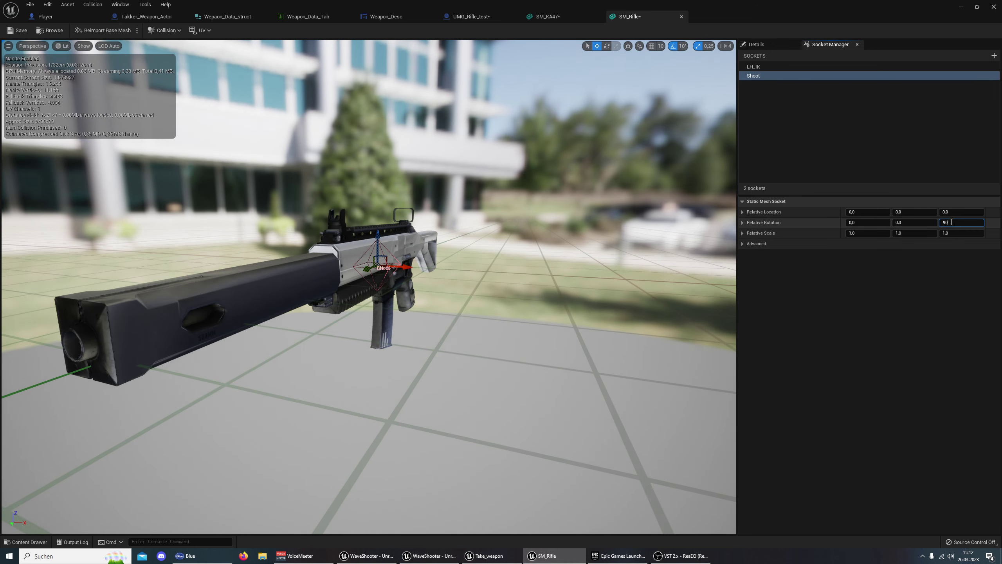
key(Return)
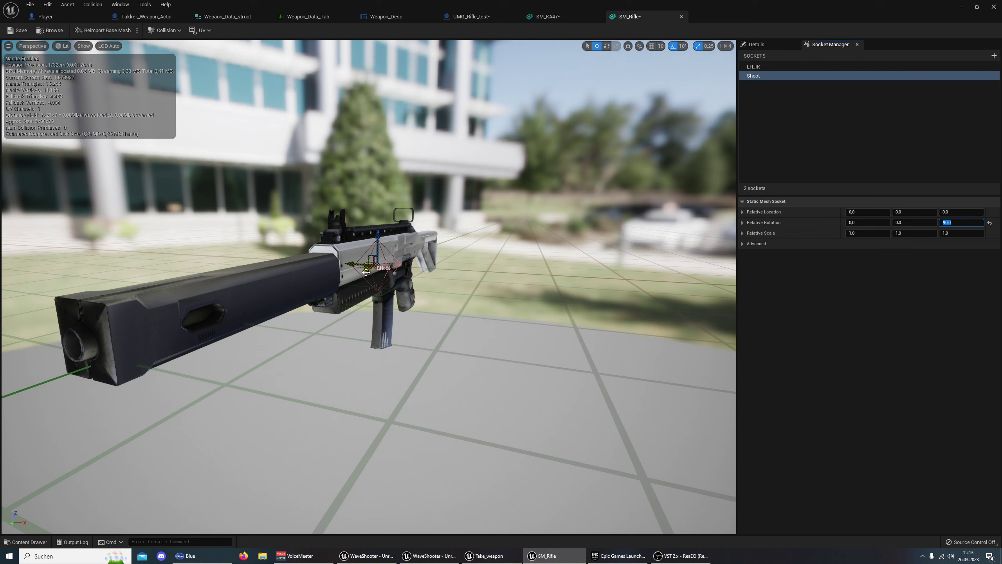
Drag the Shoot socket along the barrel out to the rifle's muzzle
drag(351, 264, 185, 308)
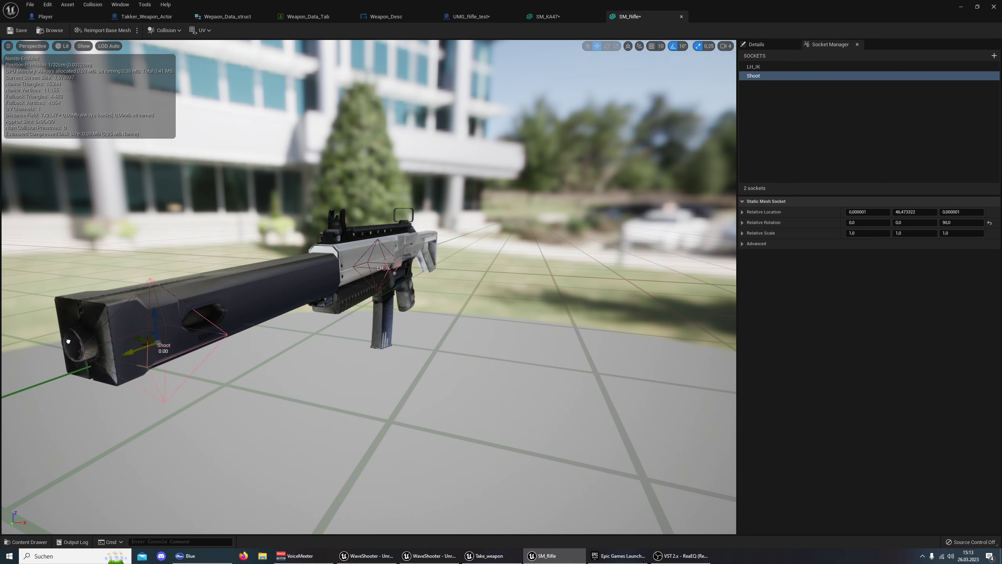
drag(185, 308, 108, 352)
drag(490, 141, 434, 276)
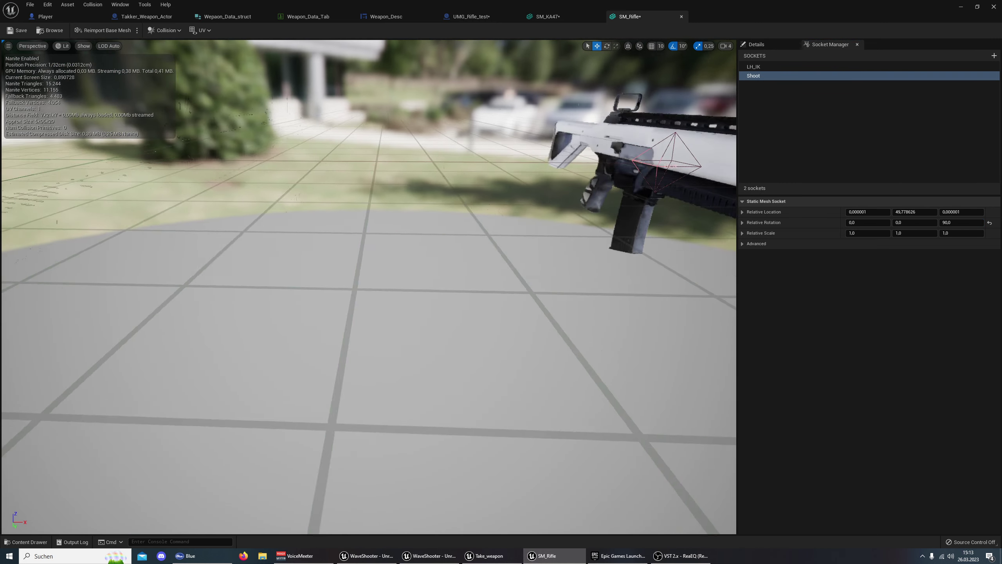
click(725, 46)
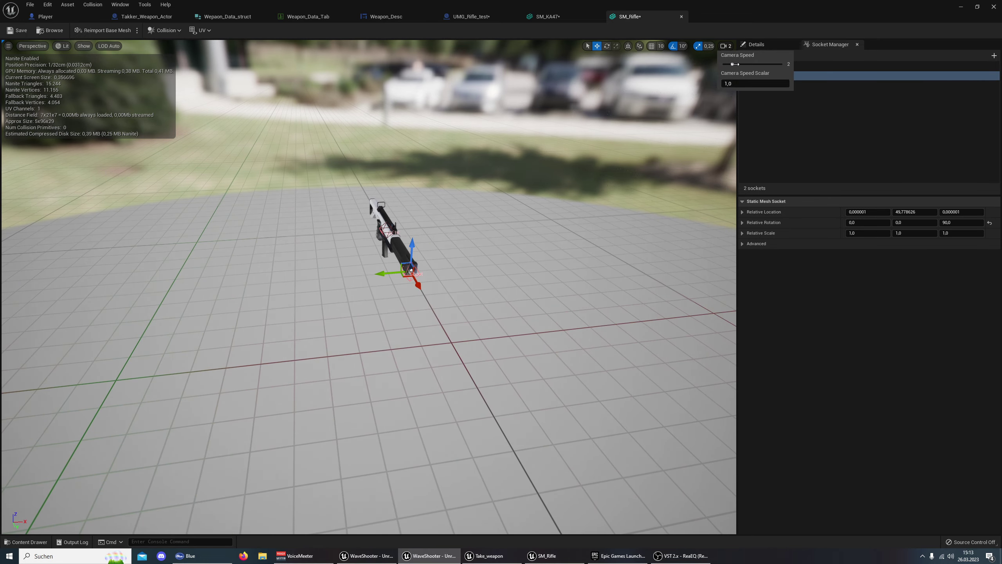
drag(574, 152, 552, 119)
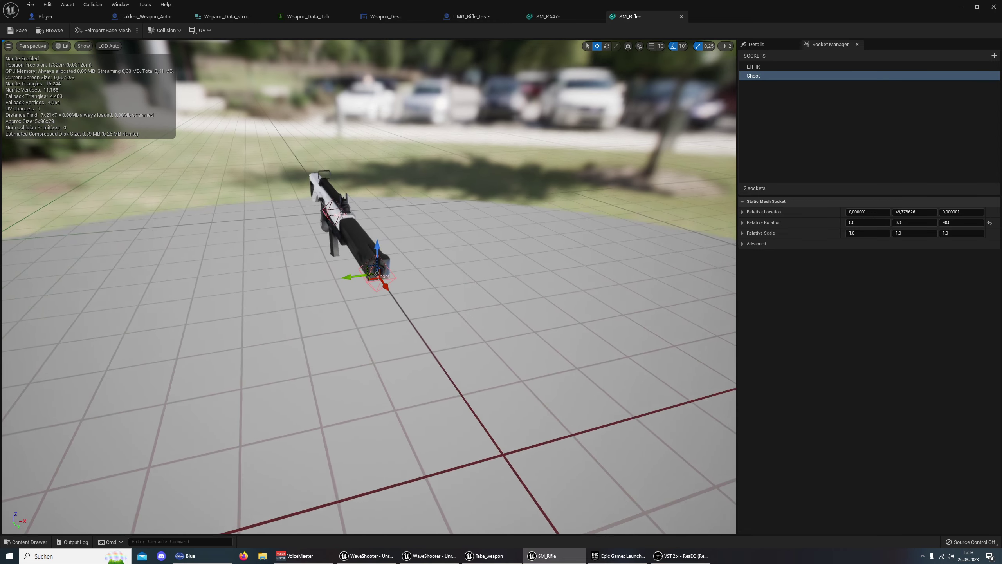
mouse_move(324, 284)
mouse_down()
mouse_move(323, 261)
mouse_move(400, 219)
mouse_up()
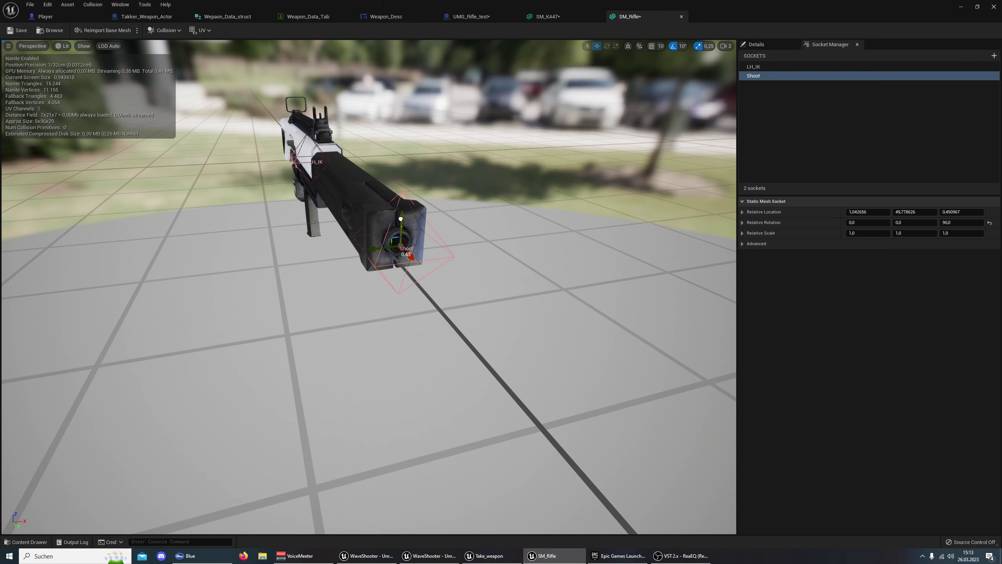
drag(552, 237, 649, 224)
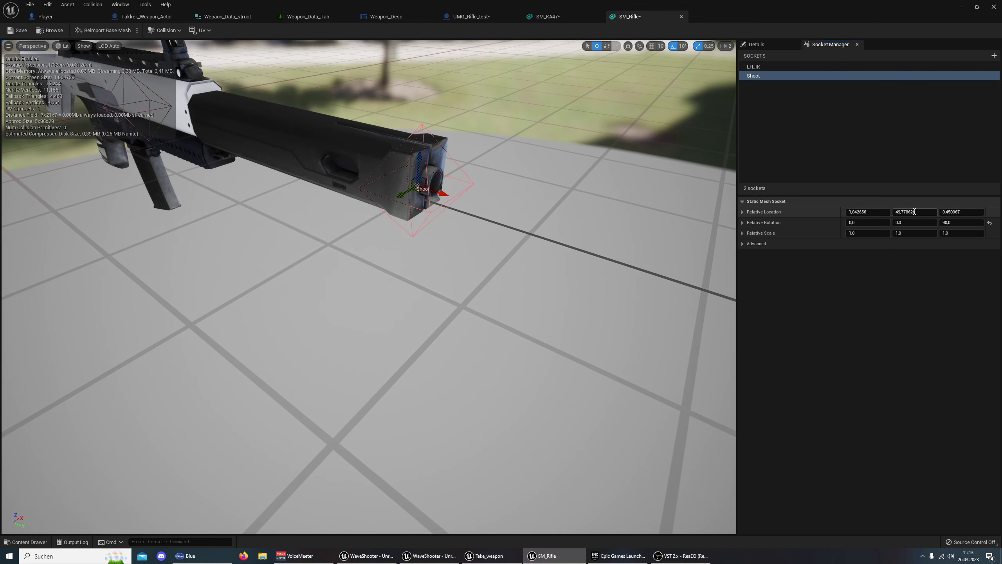
Set the Shoot socket's X location to 0 and raise it slightly along Z
click(914, 211)
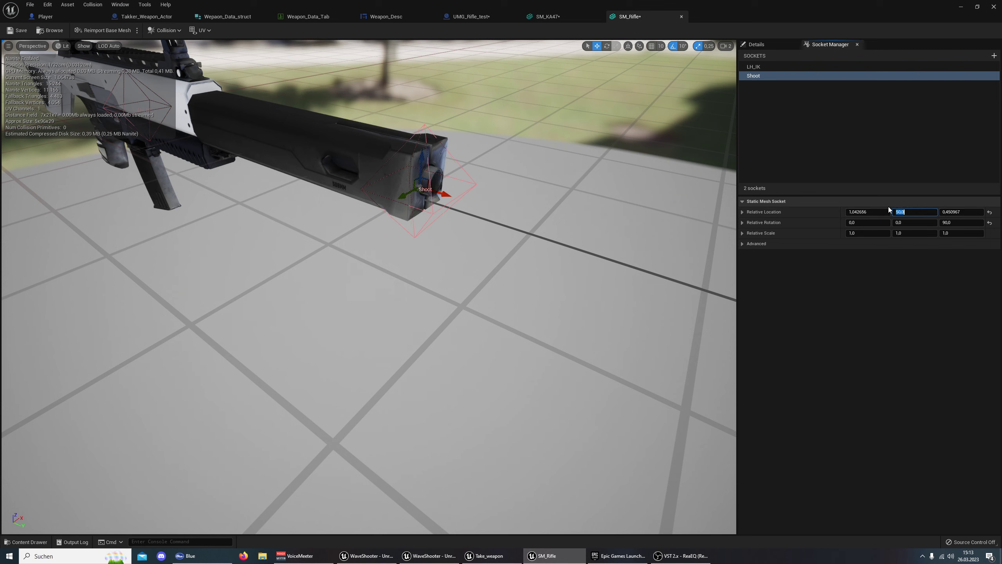
click(888, 210)
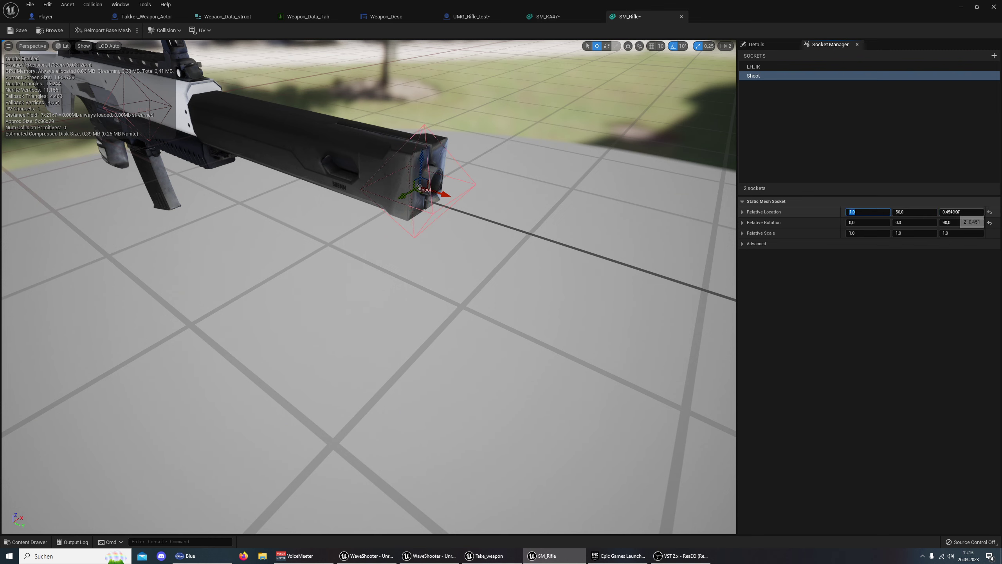
key(Return)
mouse_move(671, 221)
mouse_down()
mouse_move(517, 268)
mouse_move(357, 273)
mouse_up()
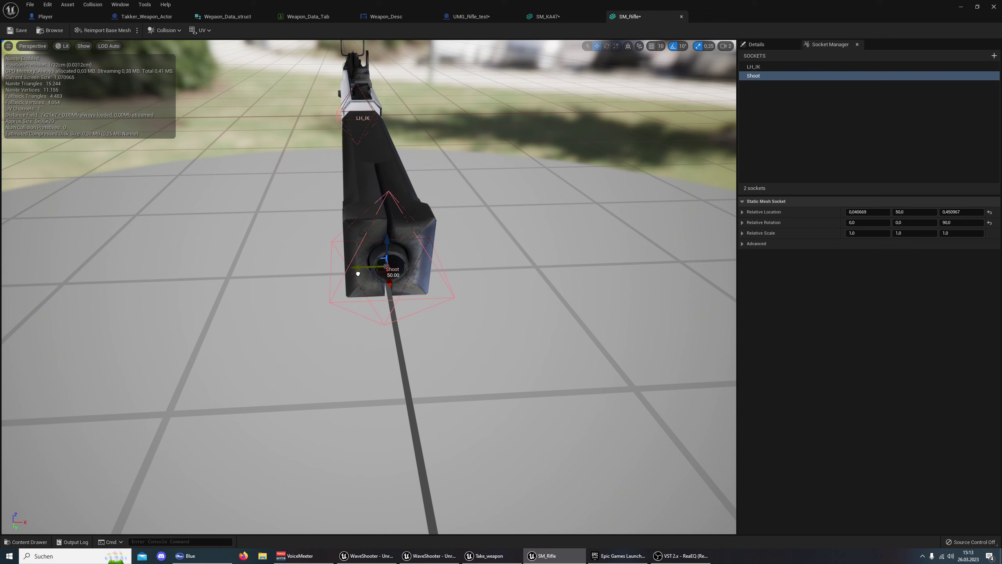
click(881, 211)
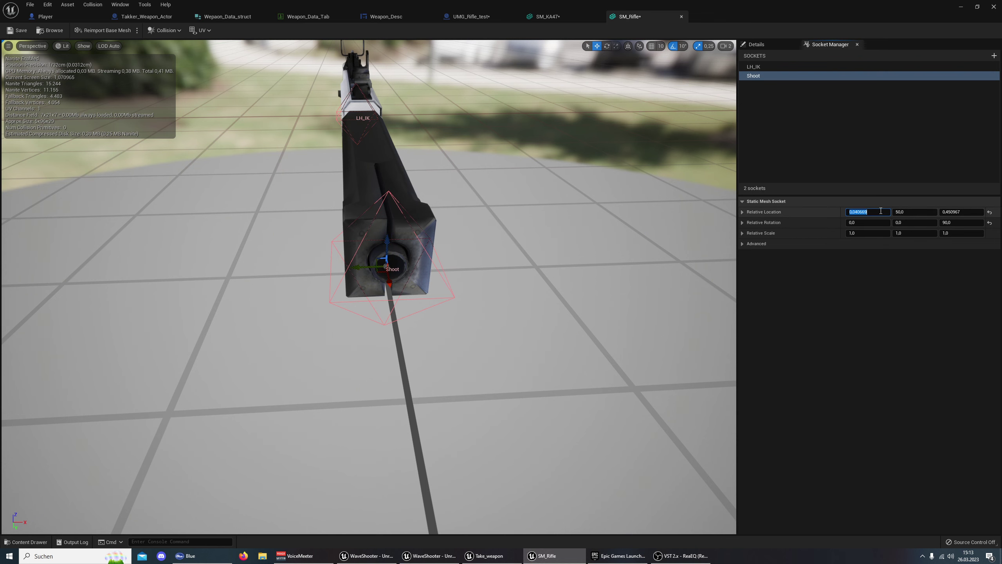
text(0)
key(Return)
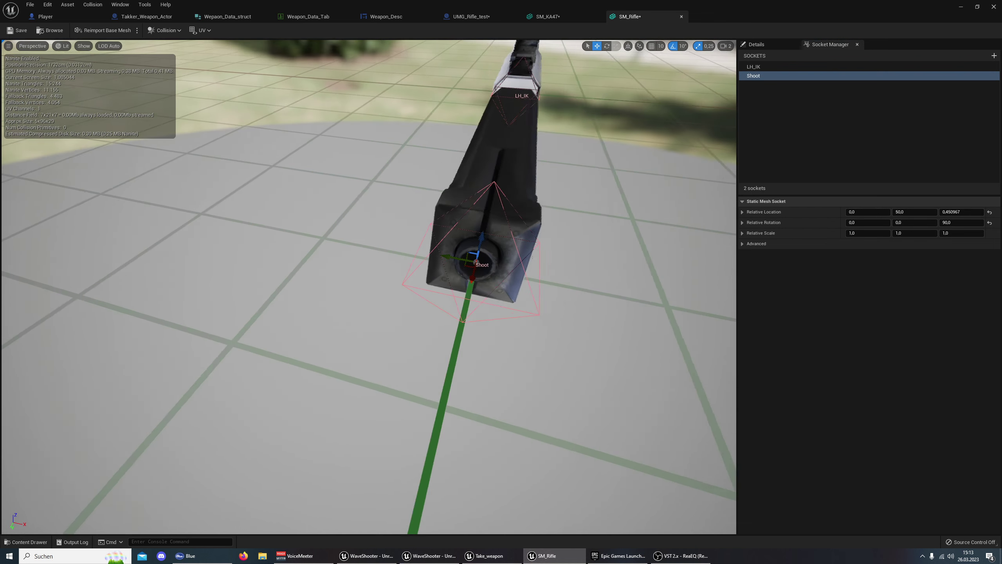
mouse_move(512, 316)
mouse_down()
mouse_move(577, 362)
mouse_move(546, 383)
mouse_move(434, 362)
mouse_move(397, 172)
mouse_up()
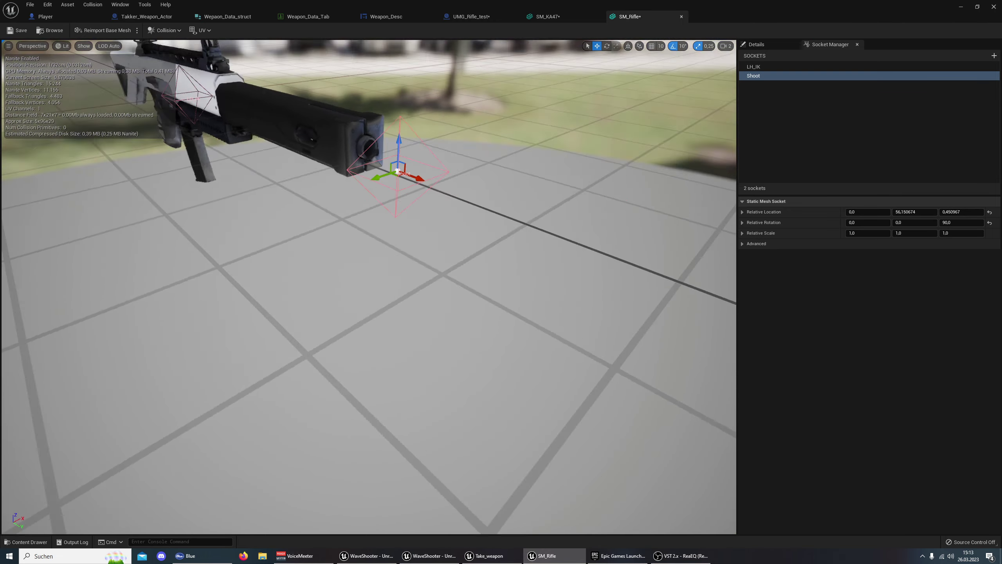
drag(356, 279, 356, 279)
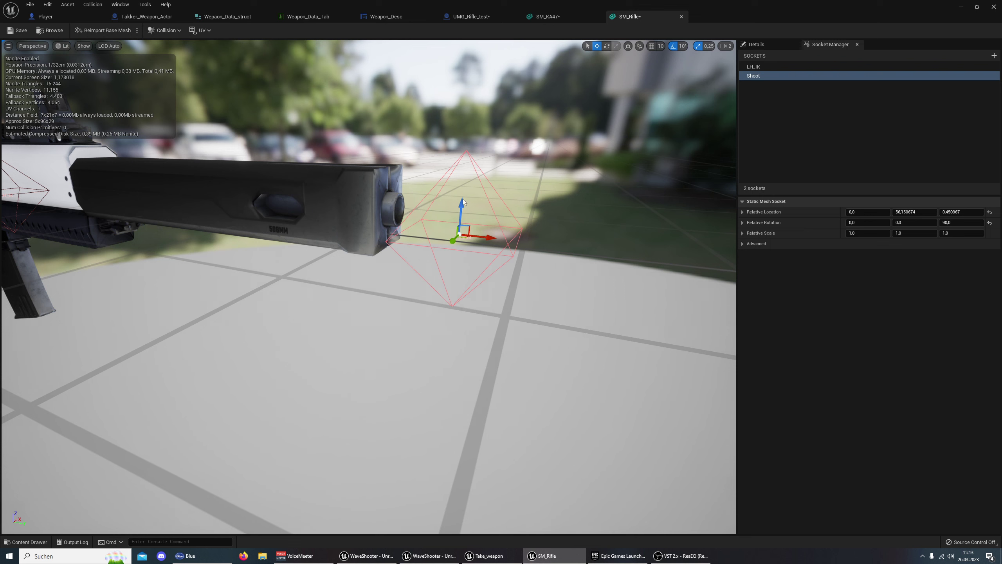
drag(462, 213, 470, 239)
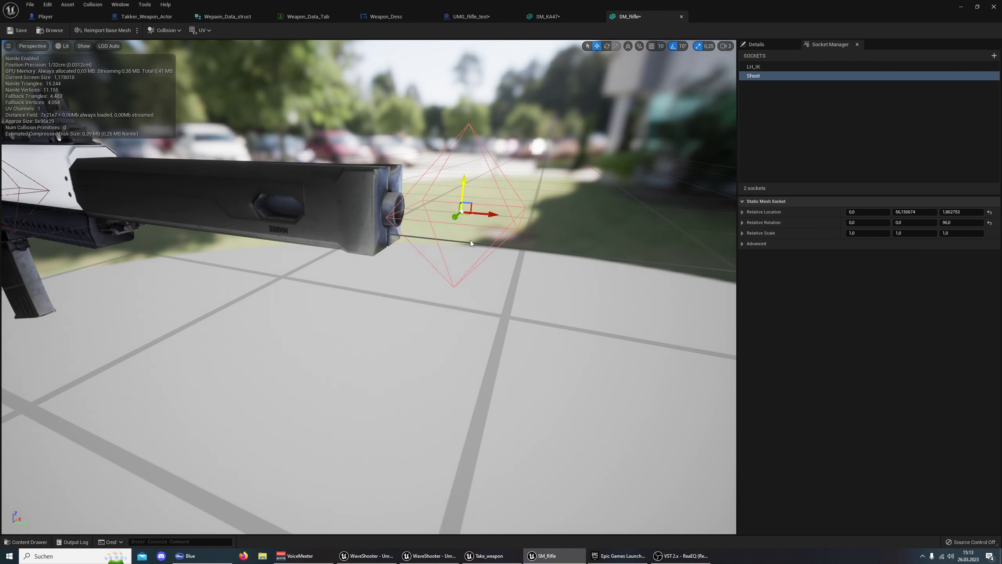
Set the Shoot socket's location to Y 56 and Z 1.75, then save SM_Rifle
click(922, 213)
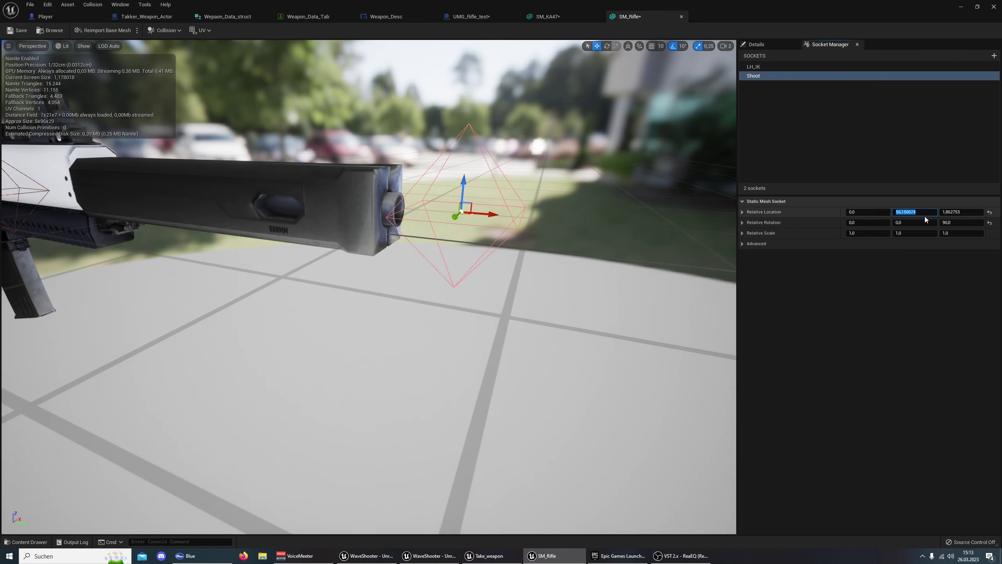
text(56)
key(Return)
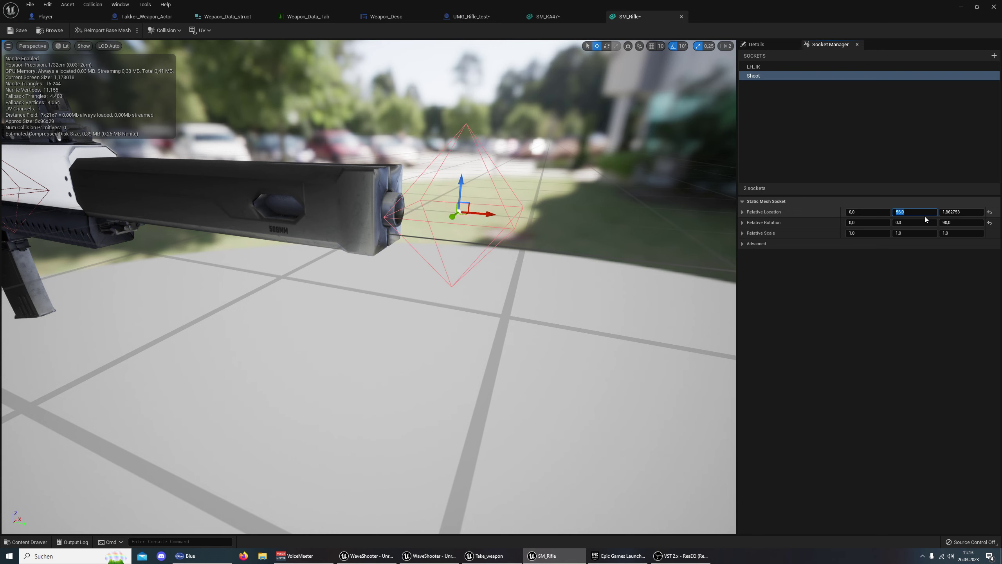
click(968, 212)
text(2)
key(Return)
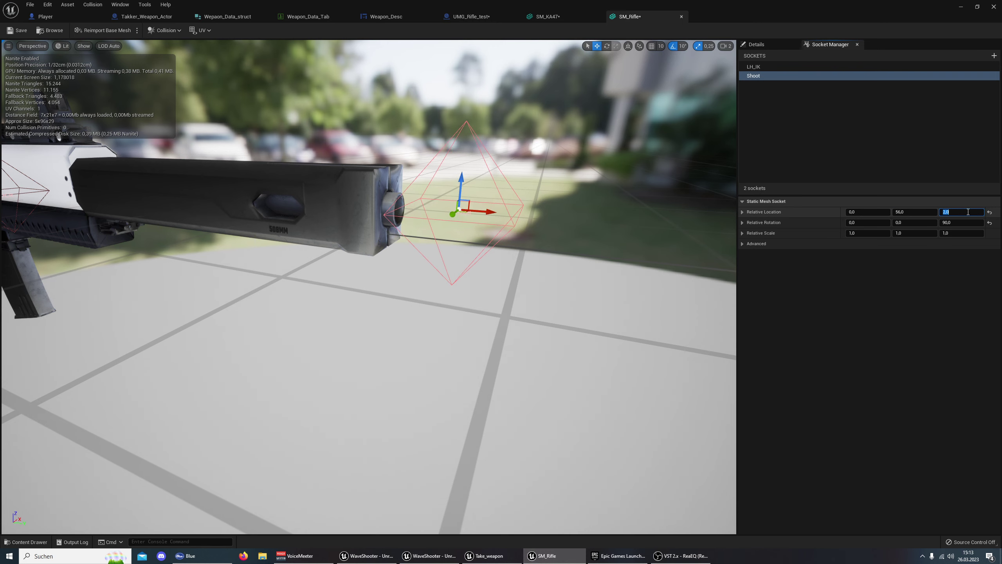
mouse_move(473, 356)
mouse_down()
mouse_move(395, 375)
mouse_move(355, 355)
mouse_up()
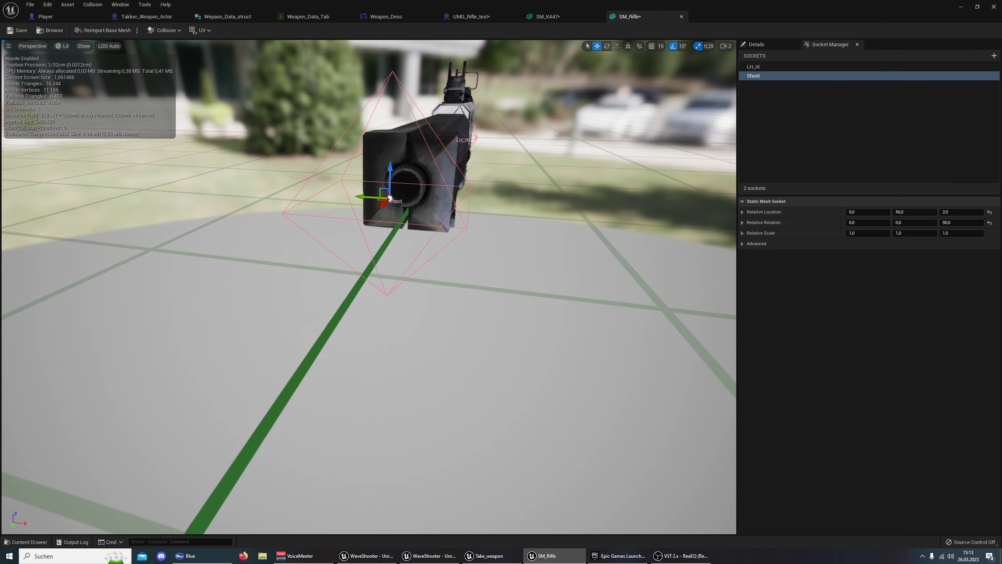
click(959, 212)
text(,75)
key(Return)
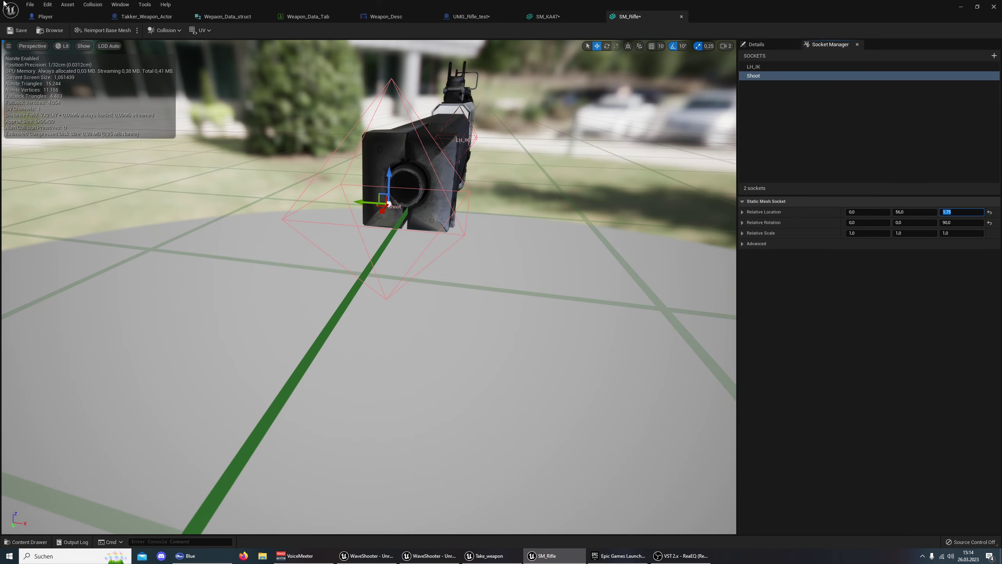
click(21, 28)
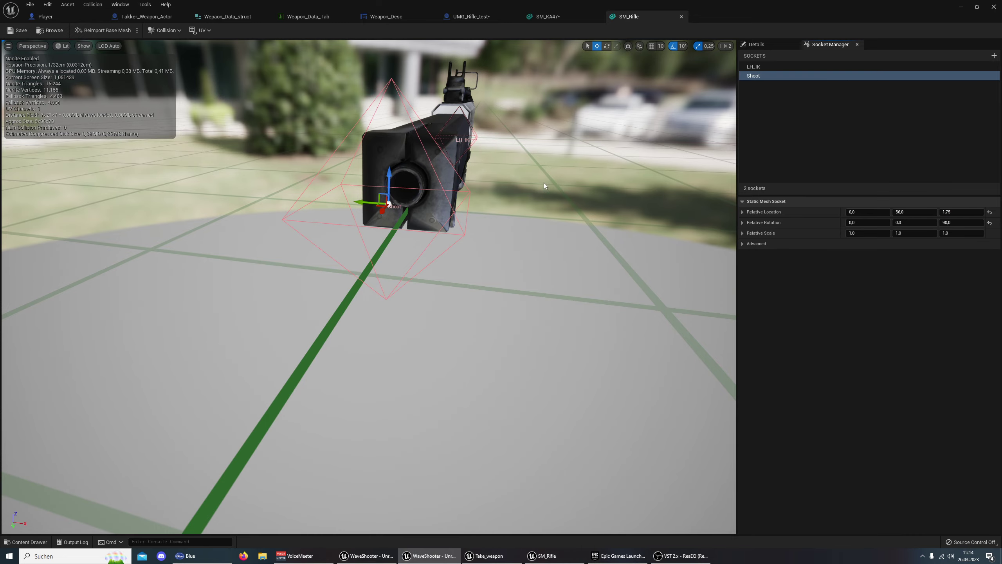
right_drag(545, 185, 545, 185)
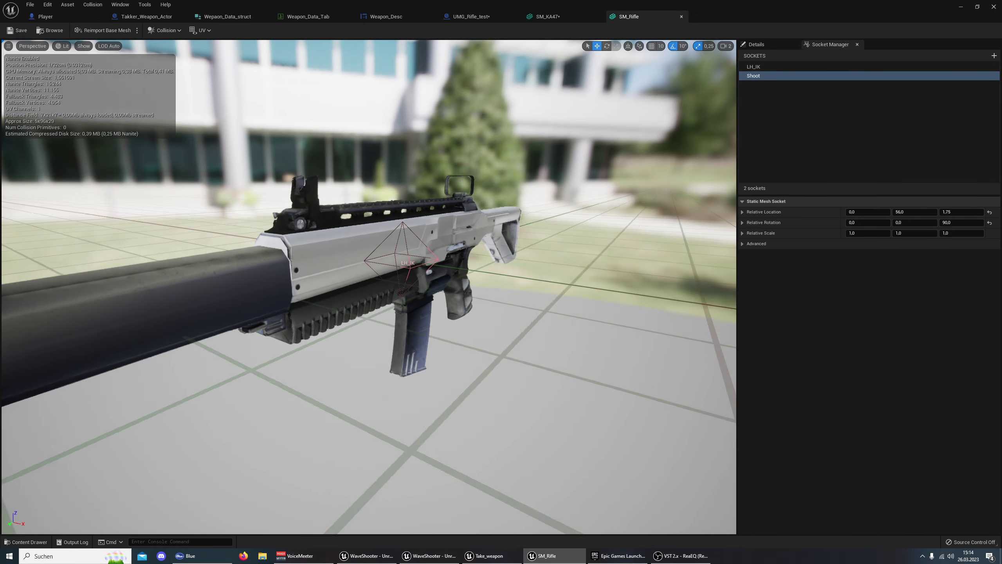
Select the rifle's LH_IK socket and set its X location to 10
click(774, 67)
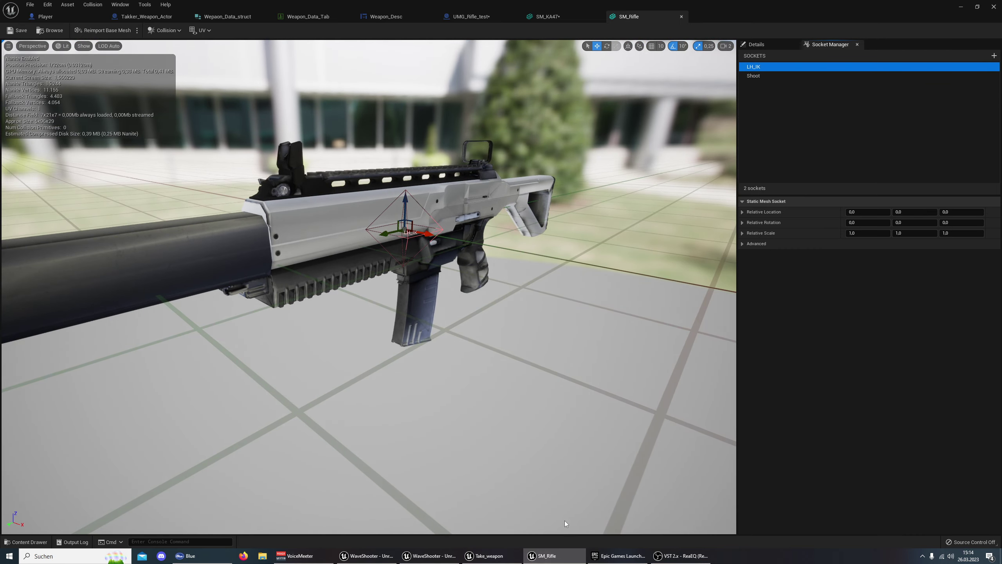
click(489, 555)
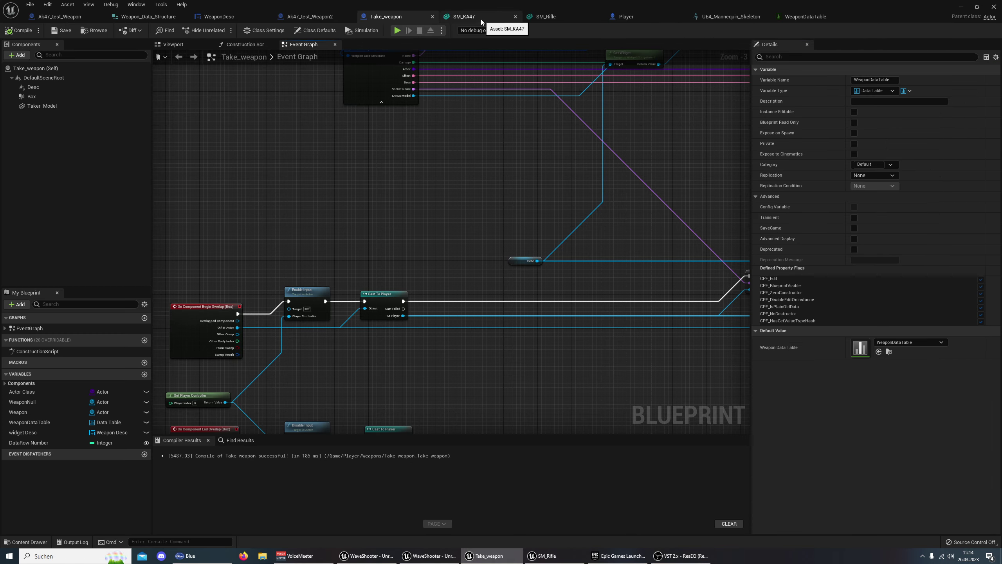
click(546, 16)
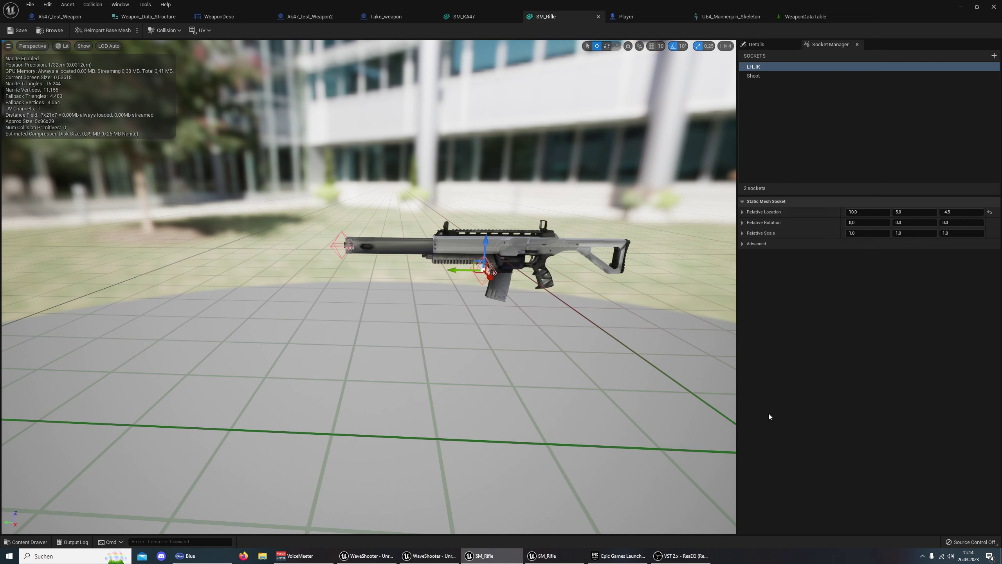
click(548, 558)
click(874, 212)
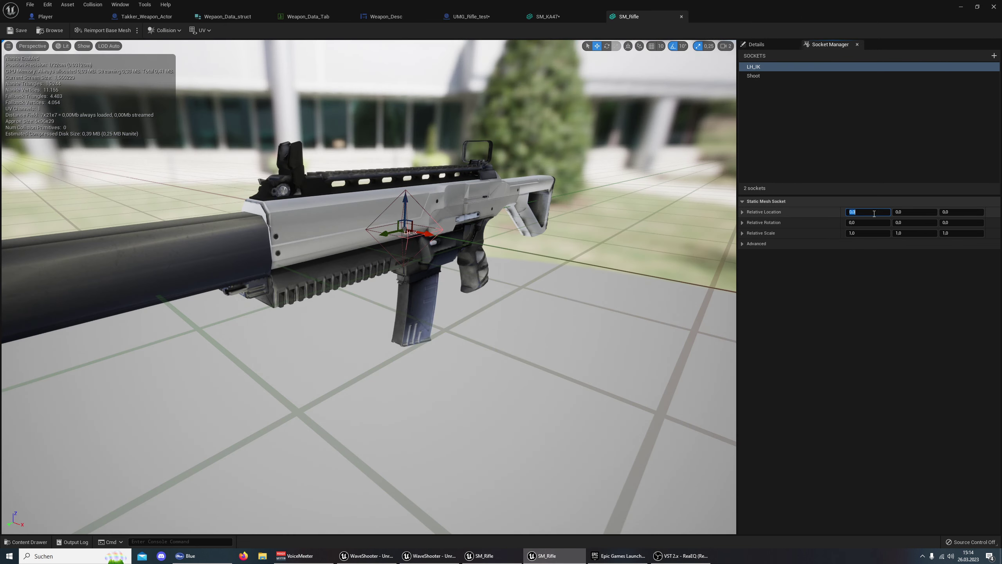
text(10)
key(Return)
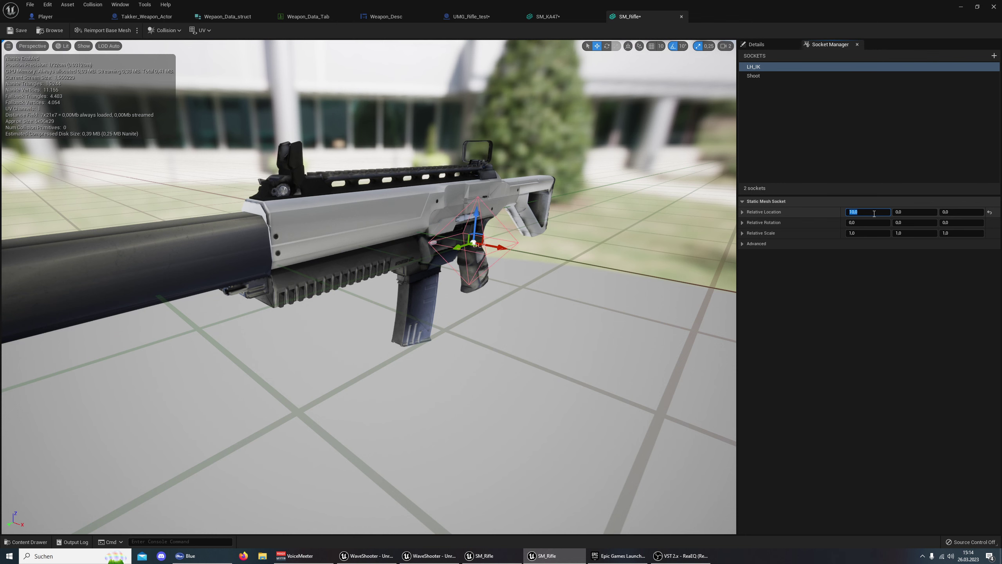
click(545, 17)
click(631, 18)
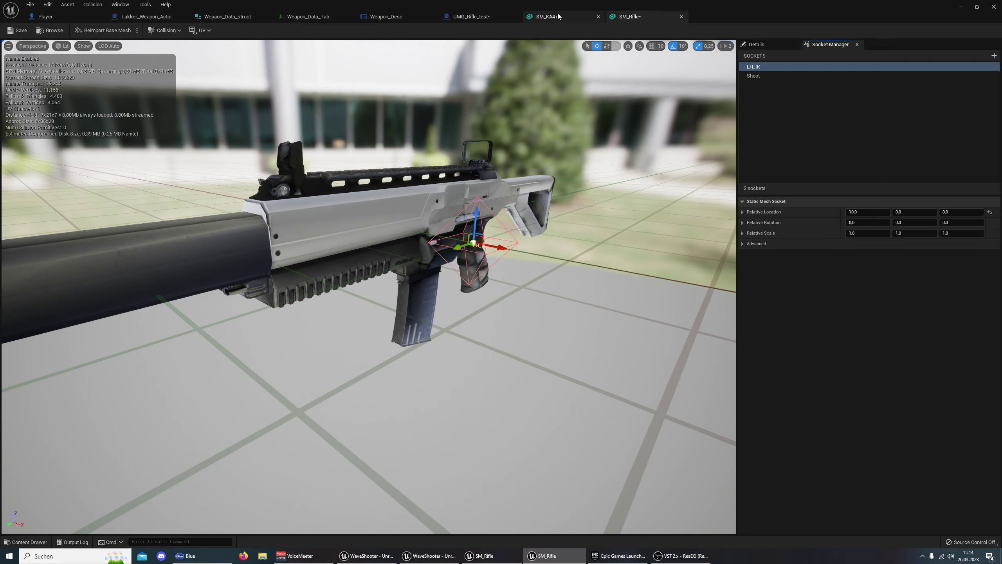
click(484, 555)
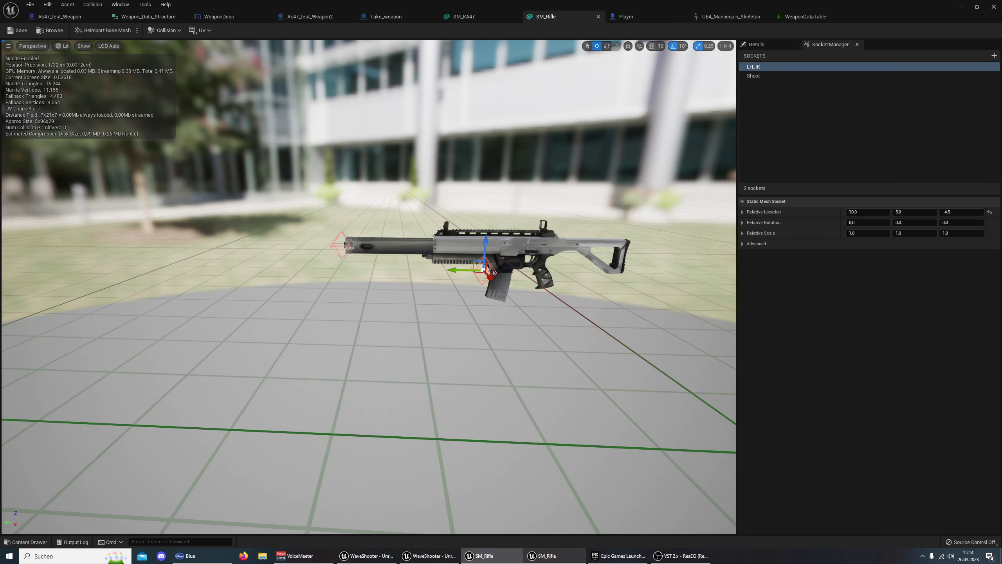
click(550, 561)
Set the LH_IK socket's Z location to -4.5 and save SM_Rifle
click(909, 213)
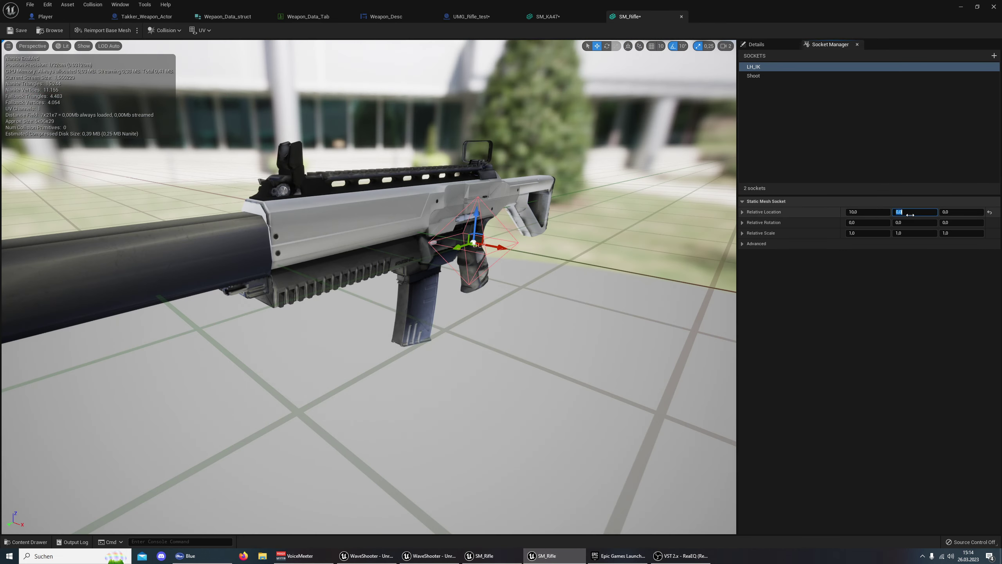
click(483, 555)
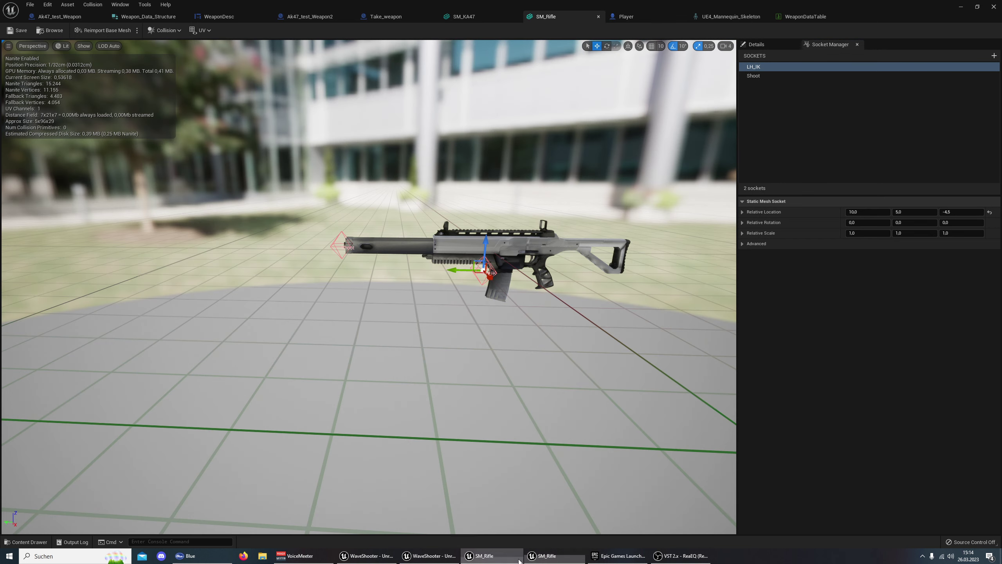
click(547, 560)
click(952, 213)
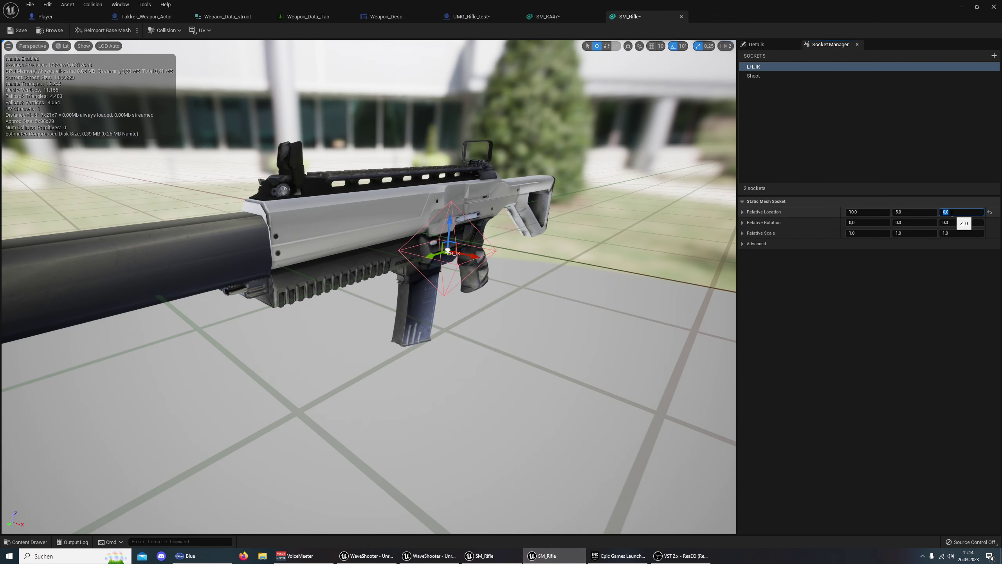
text(,5)
key(Return)
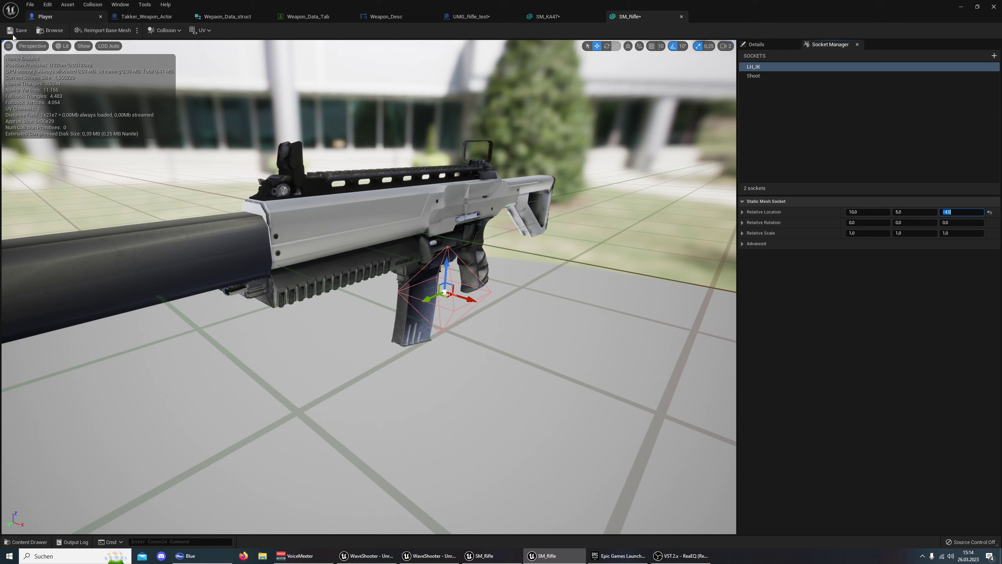
click(17, 30)
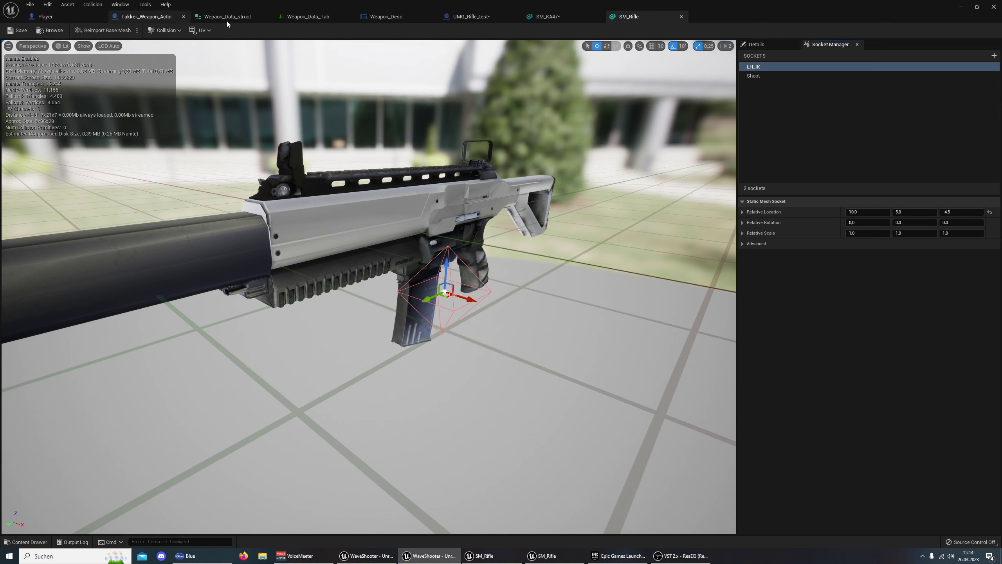
Add a weapon data table row named Umg with damage 25 and save
click(312, 16)
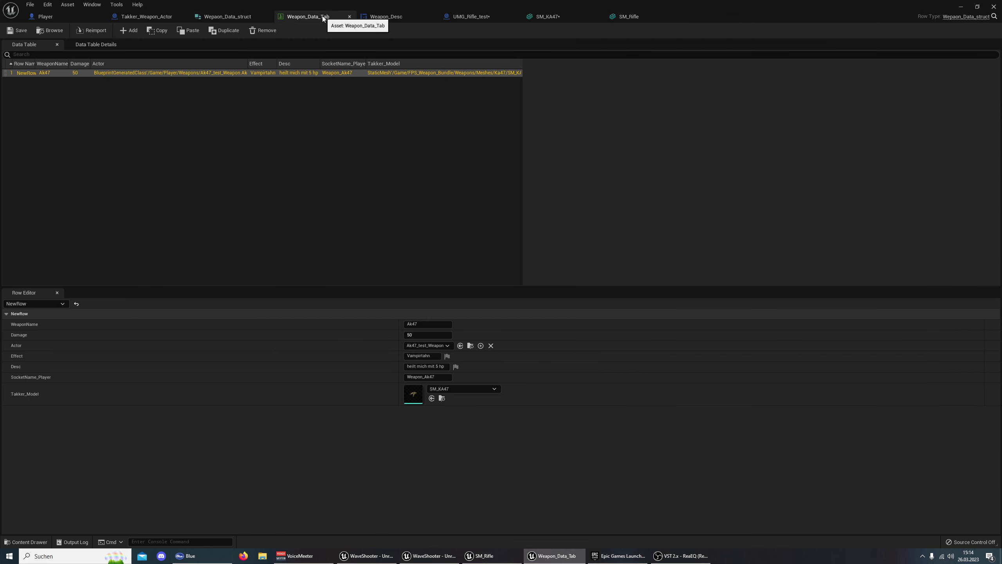
click(127, 33)
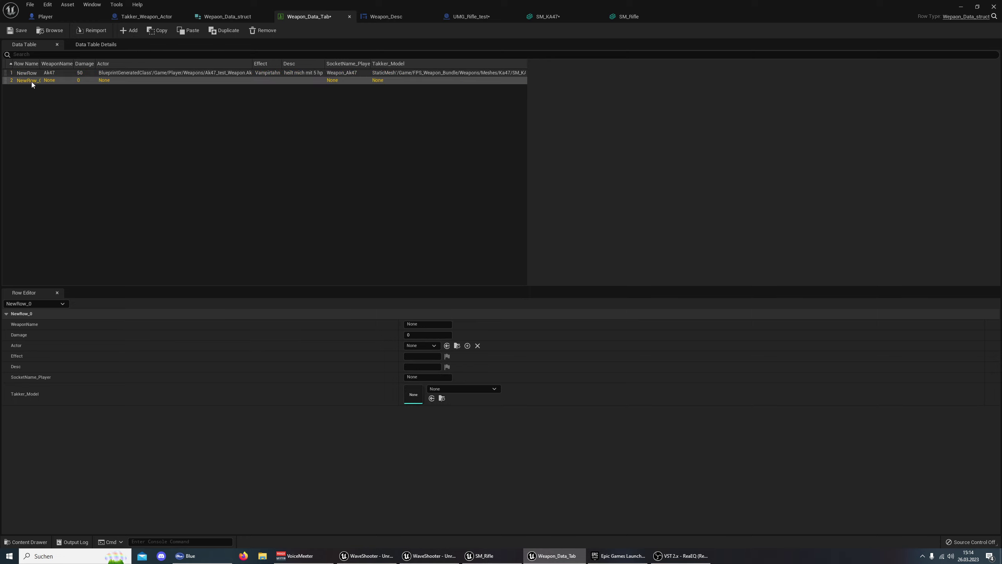
click(421, 325)
click(419, 334)
text(25)
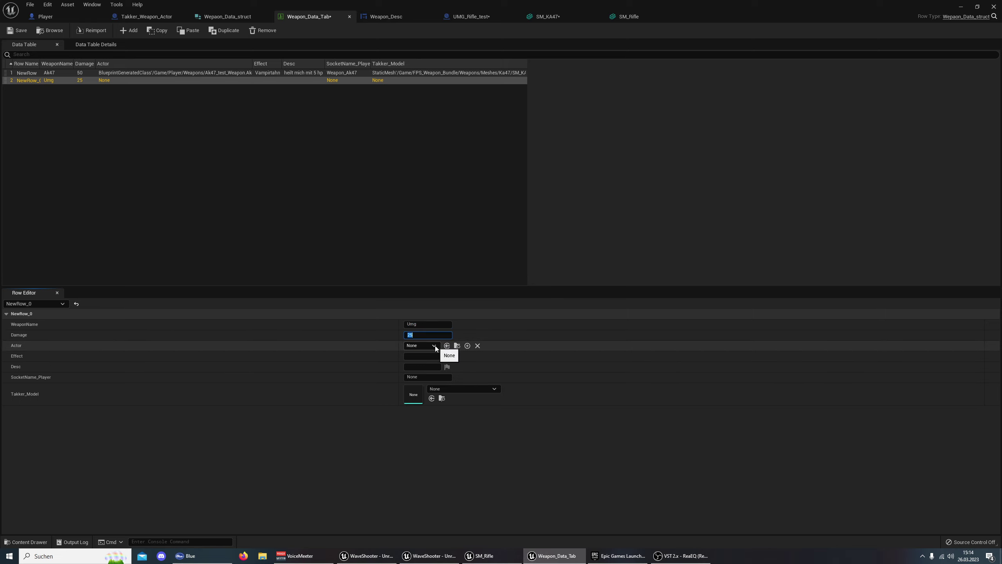
key(ctrl+shift+s)
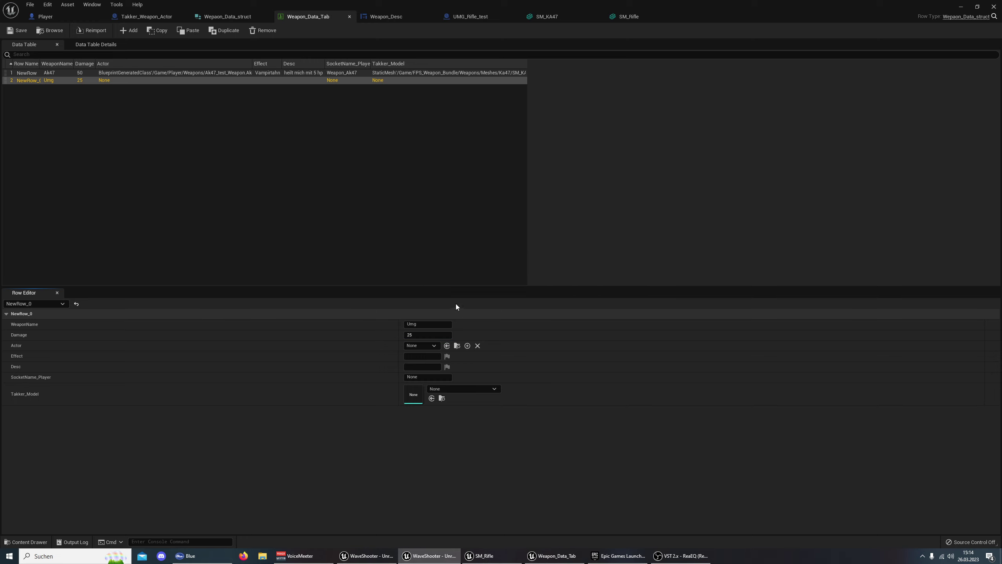
Give the Umg row actor UMG_Rifle_test, effect Keiner and description Nichts, then open Player
click(434, 346)
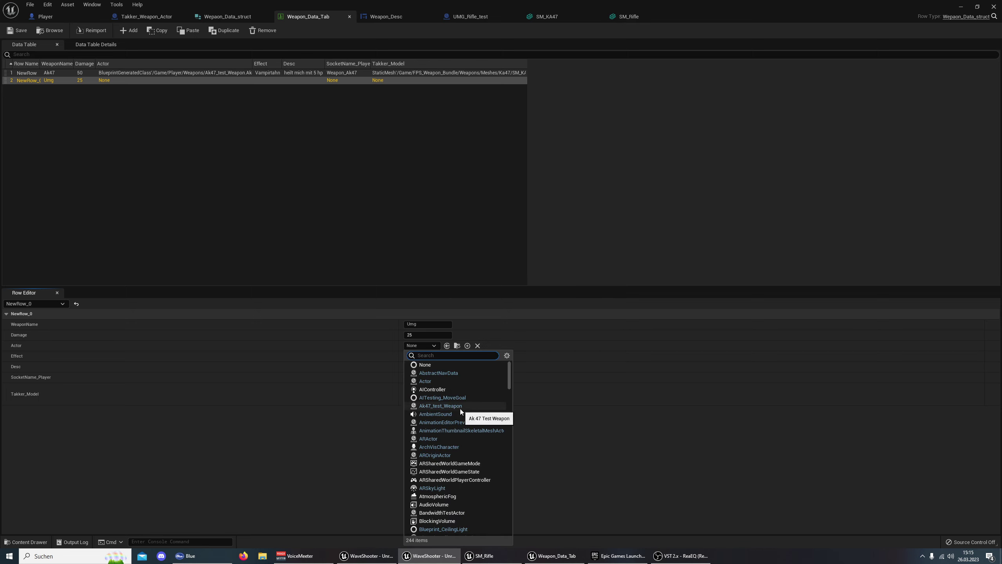
text(umg)
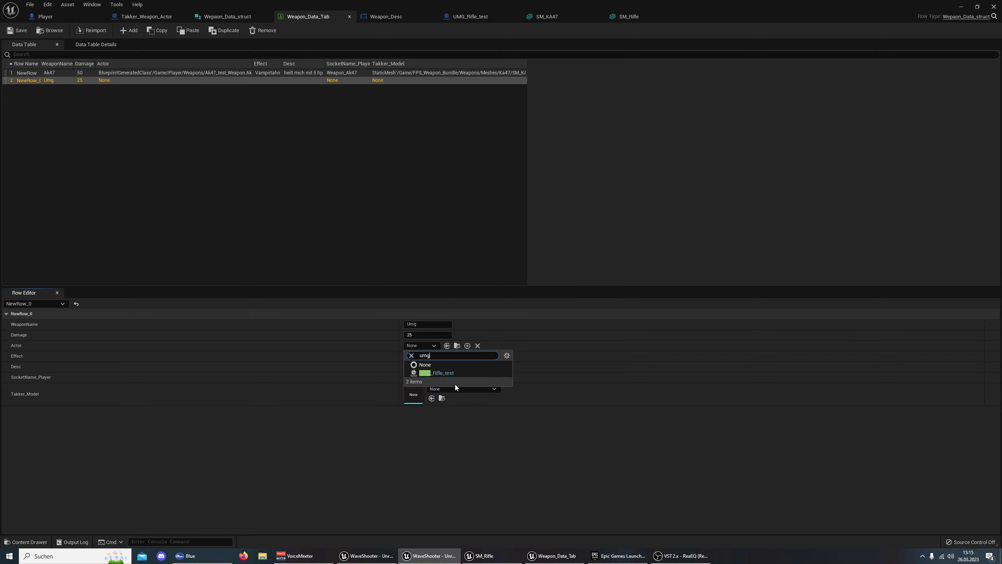
click(452, 372)
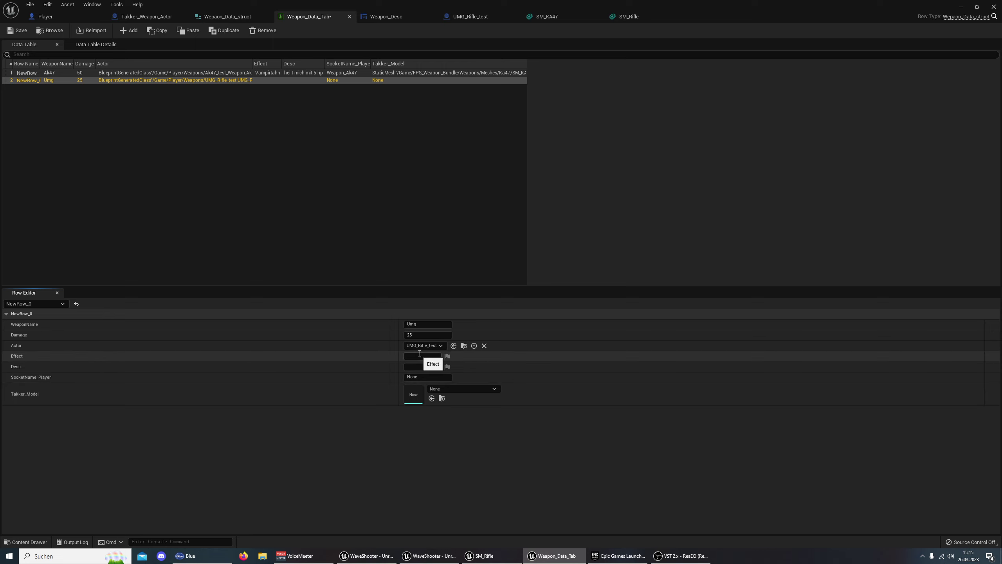
click(423, 355)
text(ne)
key(Return)
text(Kei)
key(Return)
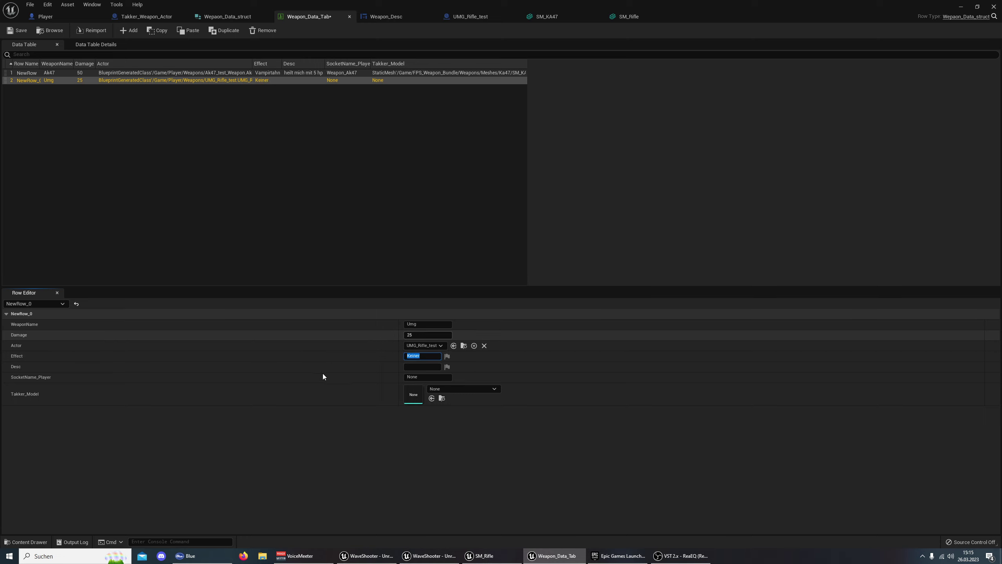
click(422, 367)
text(Nichts)
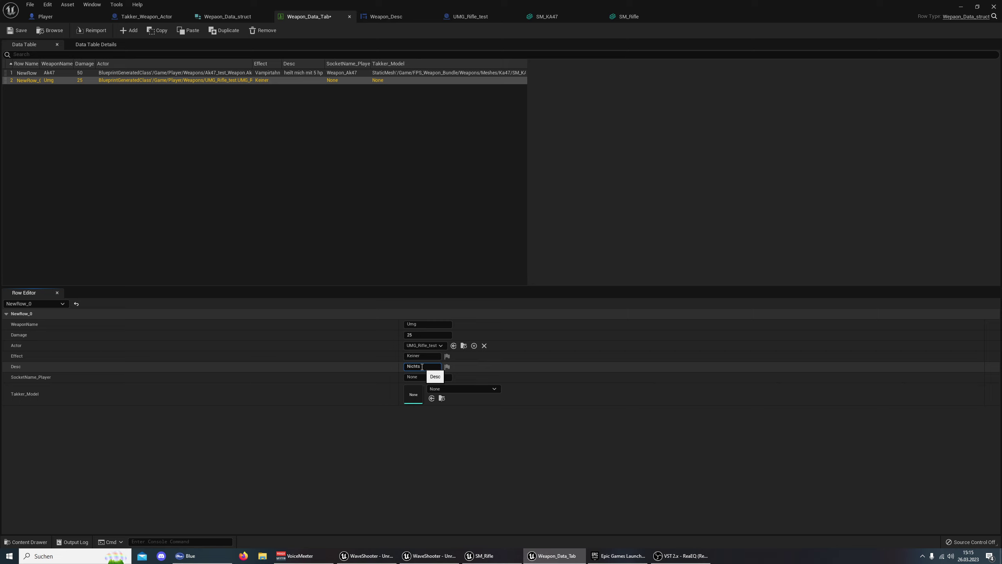
key(Return)
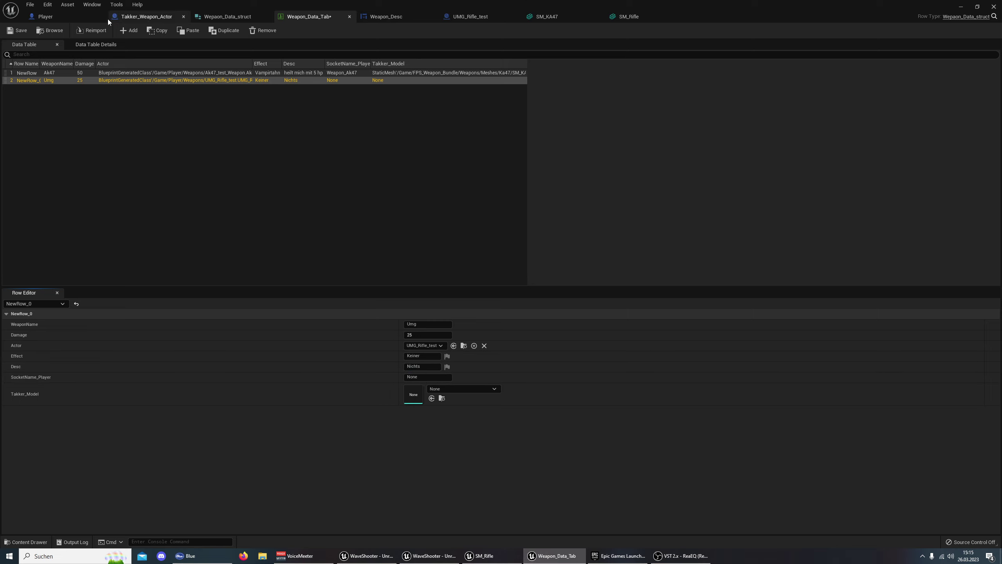
click(72, 16)
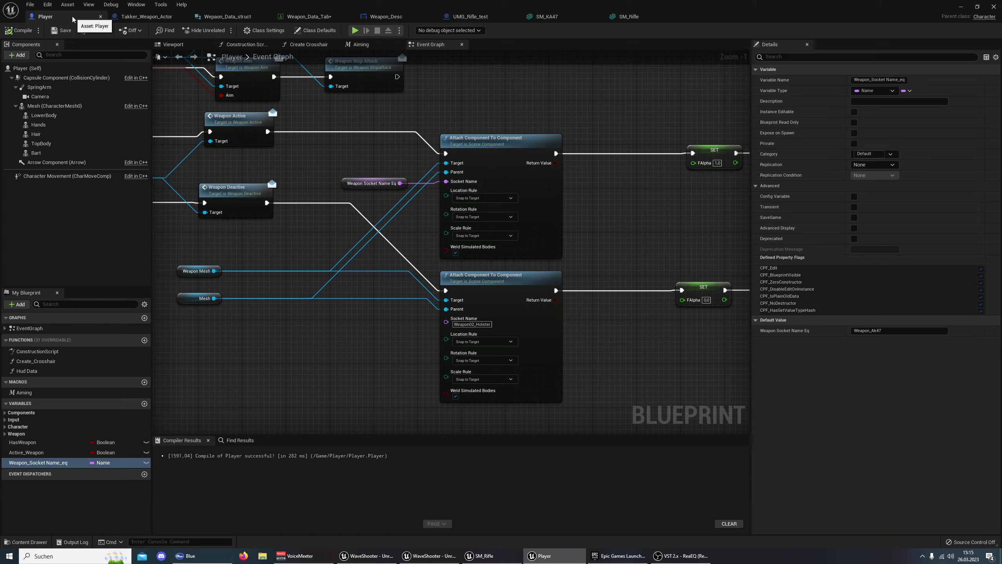
Find and open UE4_Mannequin_Skeleton from the character's MESH_H_A1 mesh
click(53, 106)
click(888, 270)
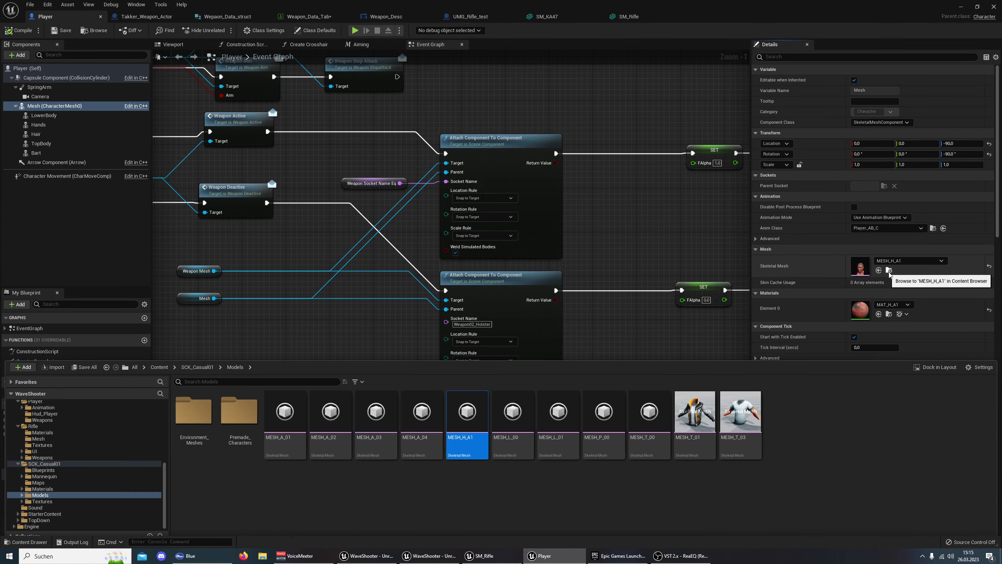
right_click(469, 406)
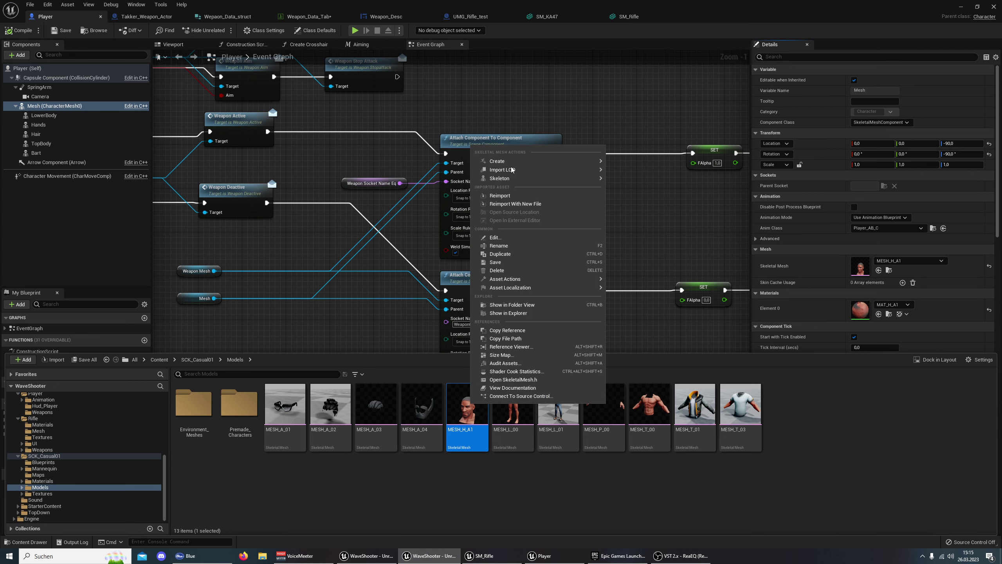
mouse_move(520, 178)
click(557, 226)
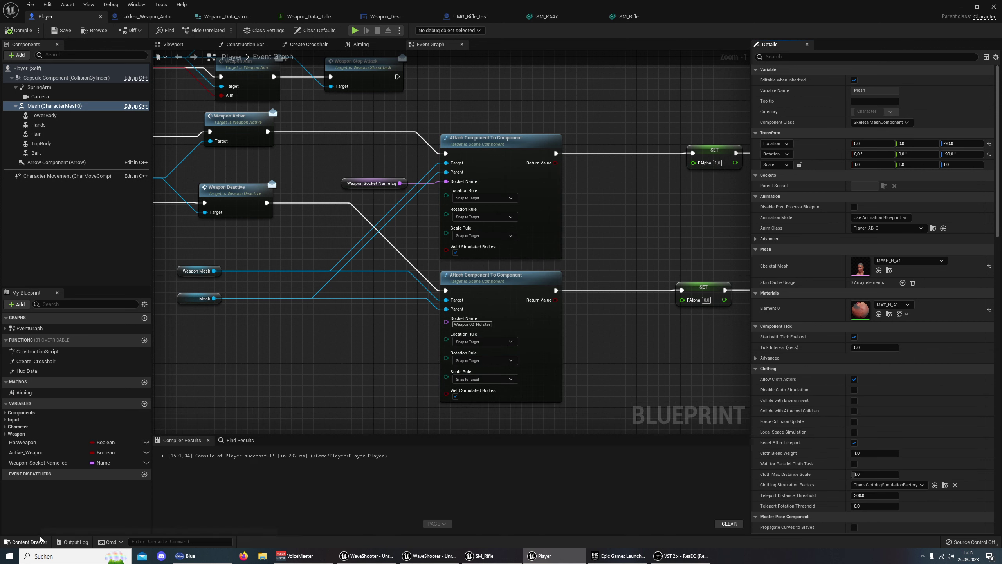
double_click(300, 417)
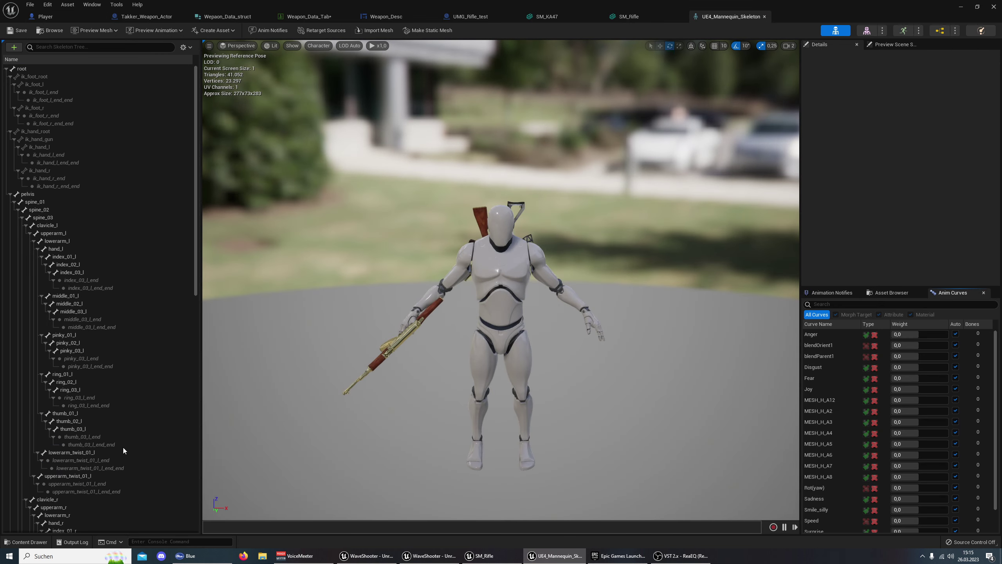
Select the Weapon_Umg socket on hand_r and copy its name
scroll(92, 479, down, 3)
scroll(92, 479, down, 2)
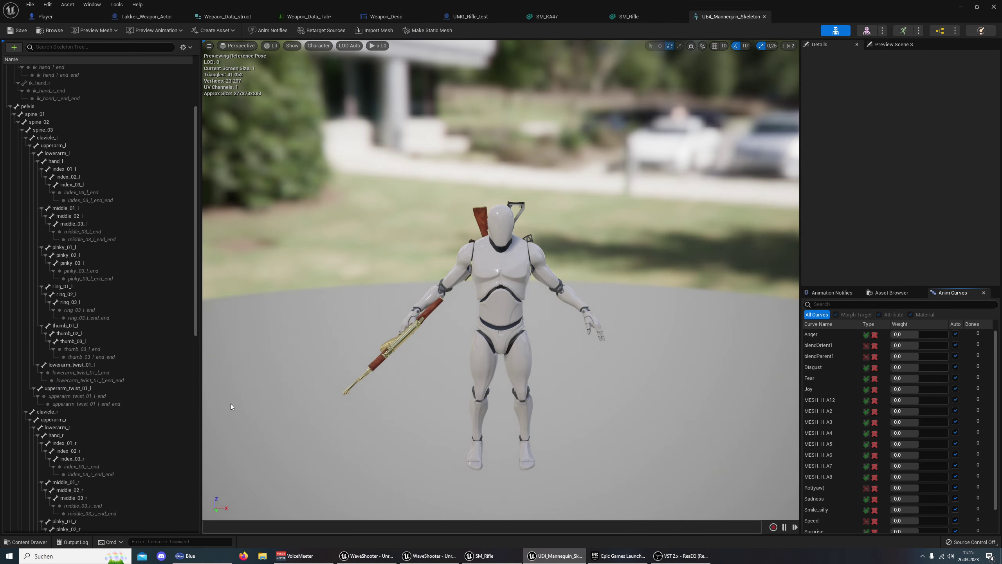
scroll(75, 417, down, 2)
scroll(75, 416, down, 2)
scroll(95, 431, down, 4)
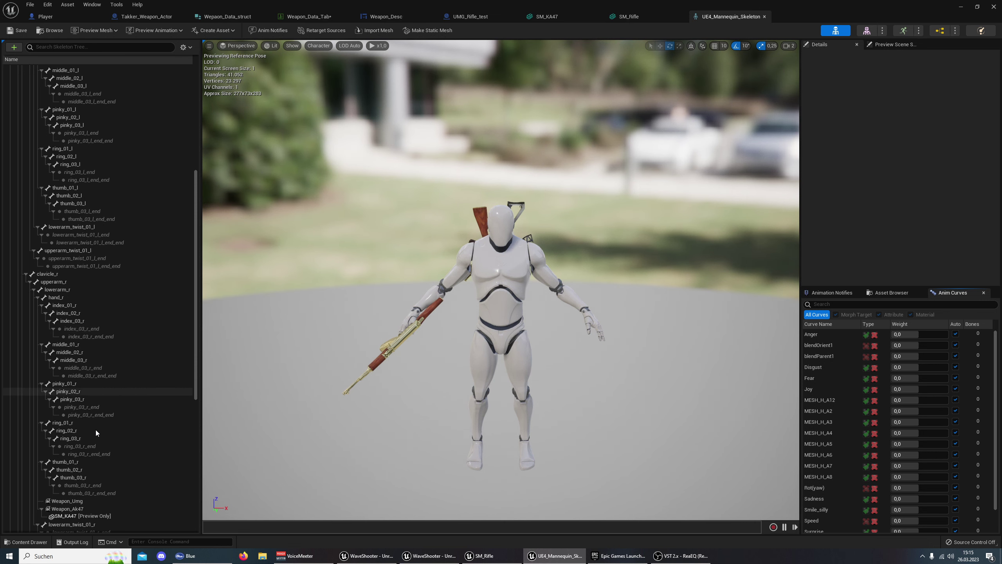
scroll(96, 429, down, 2)
click(89, 440)
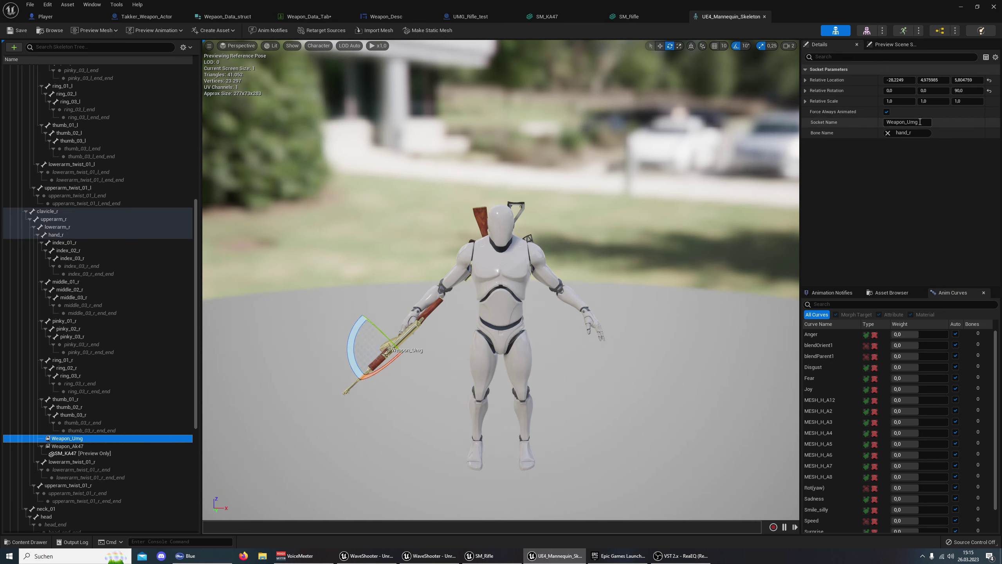
click(903, 122)
double_click(903, 122)
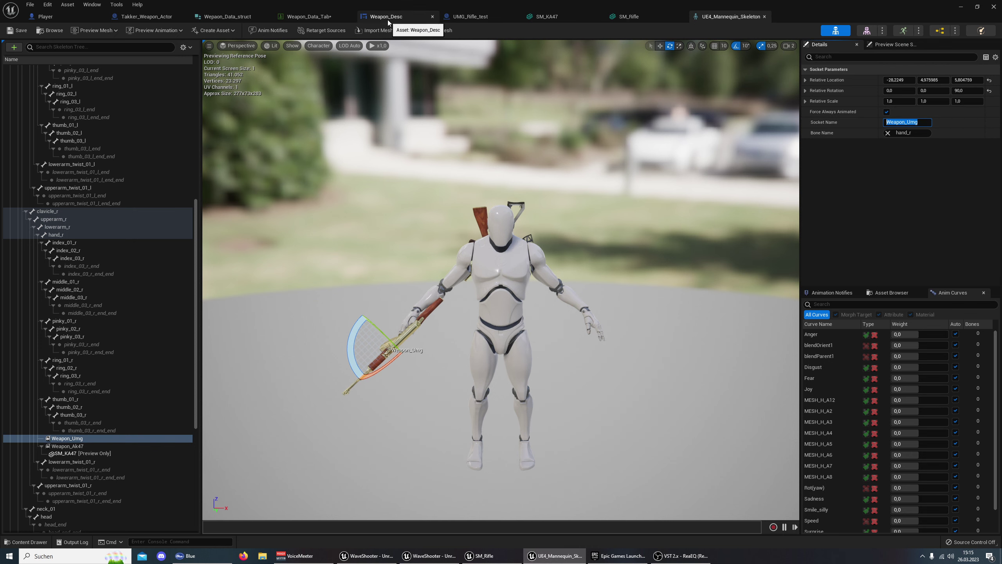
click(308, 16)
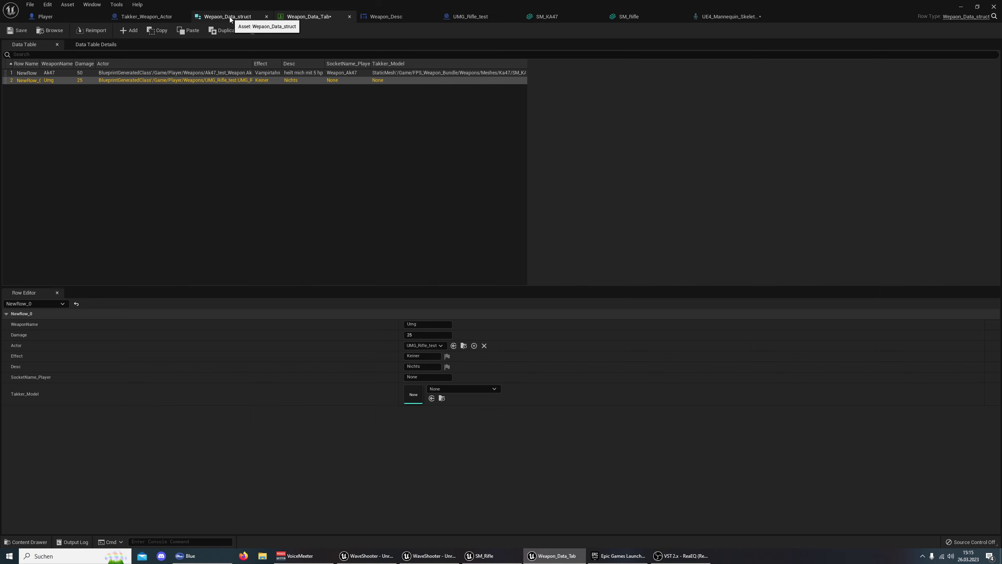
Set the Umg row's player socket to Weapon_Umg and its weapon model to SM_Rifle
click(230, 19)
drag(277, 18, 285, 19)
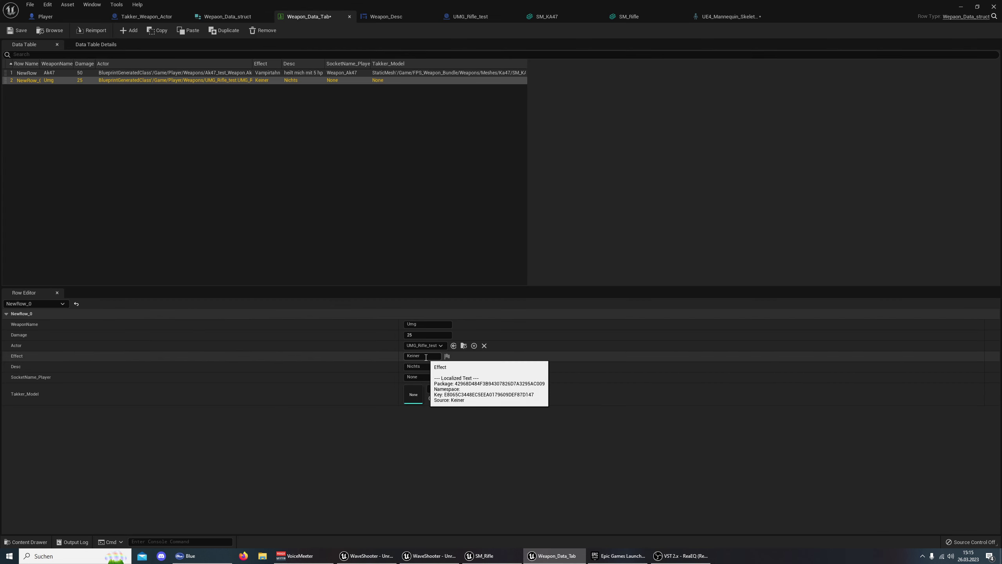
click(434, 377)
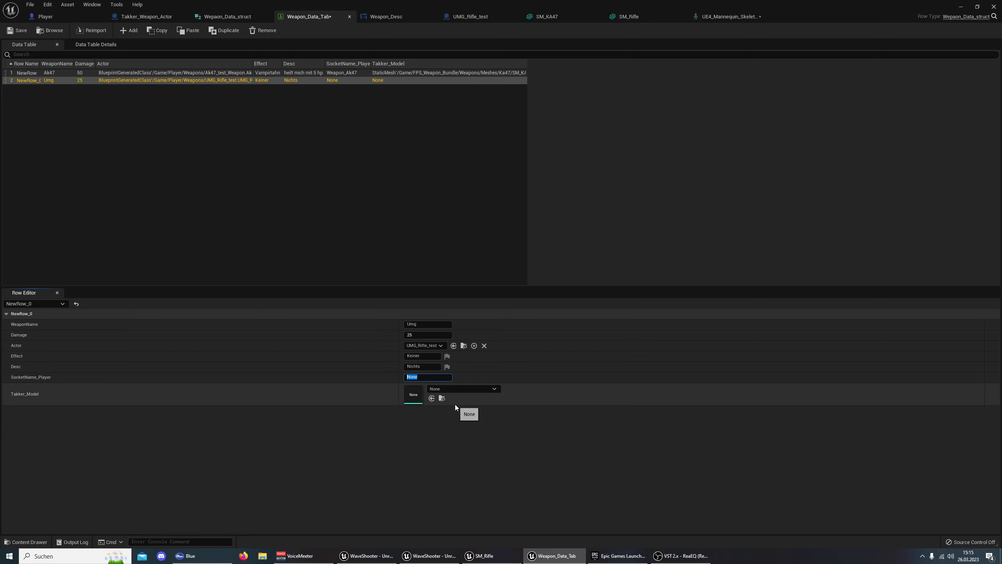
text(Weapon_Umg)
key(Return)
click(454, 388)
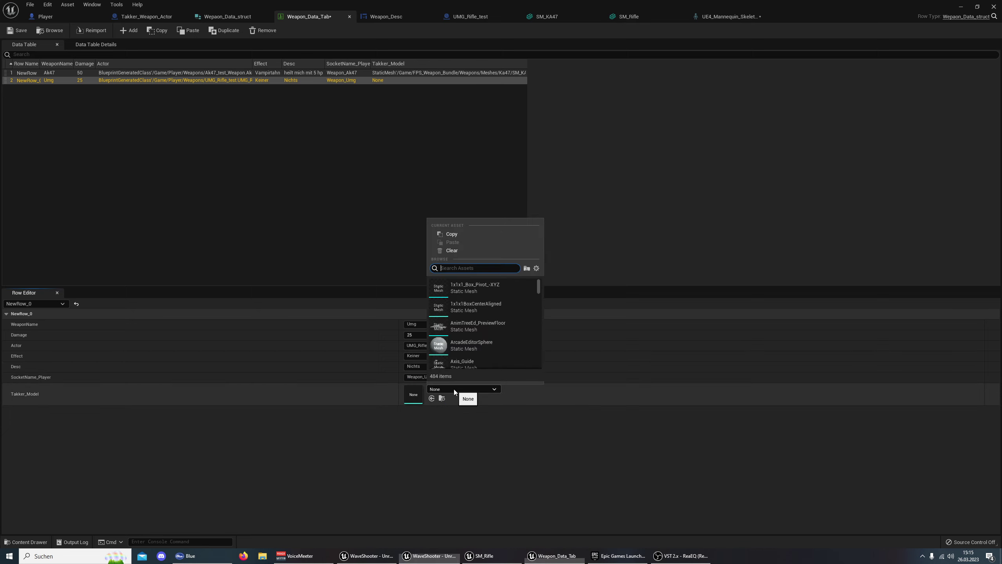
text(rifle)
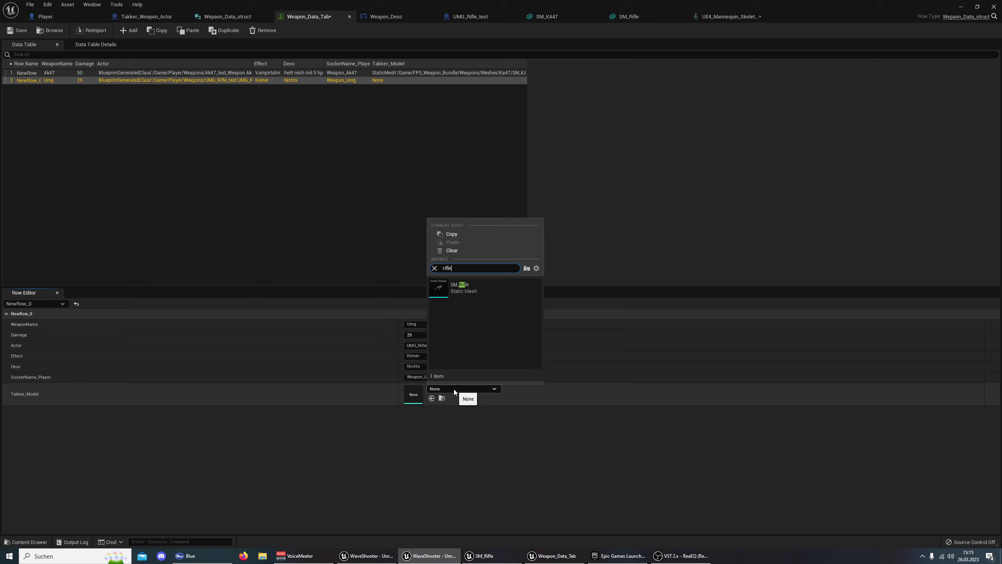
click(463, 287)
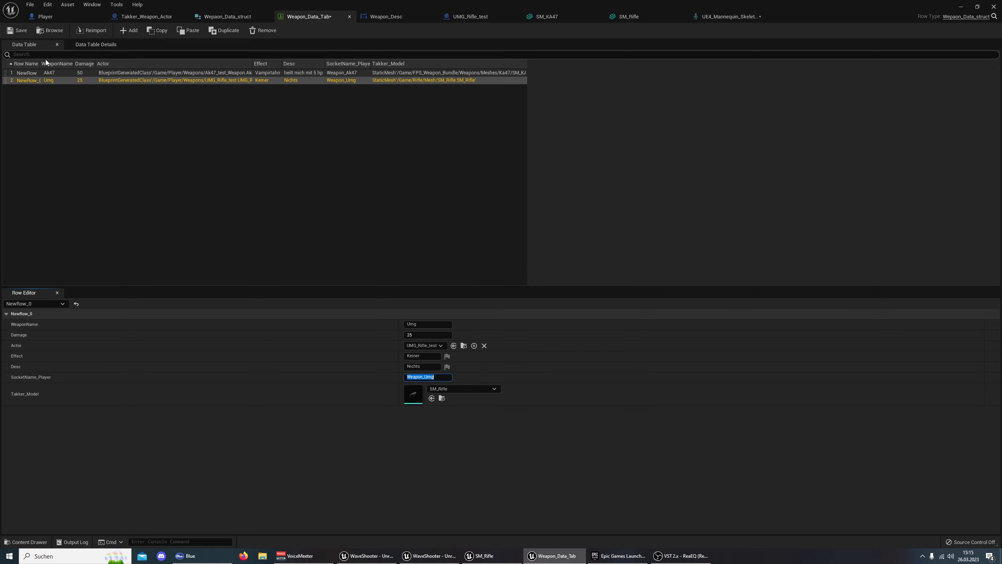
Save the data table, minimize it, and select the middle Take_weapon2 pickup
click(17, 30)
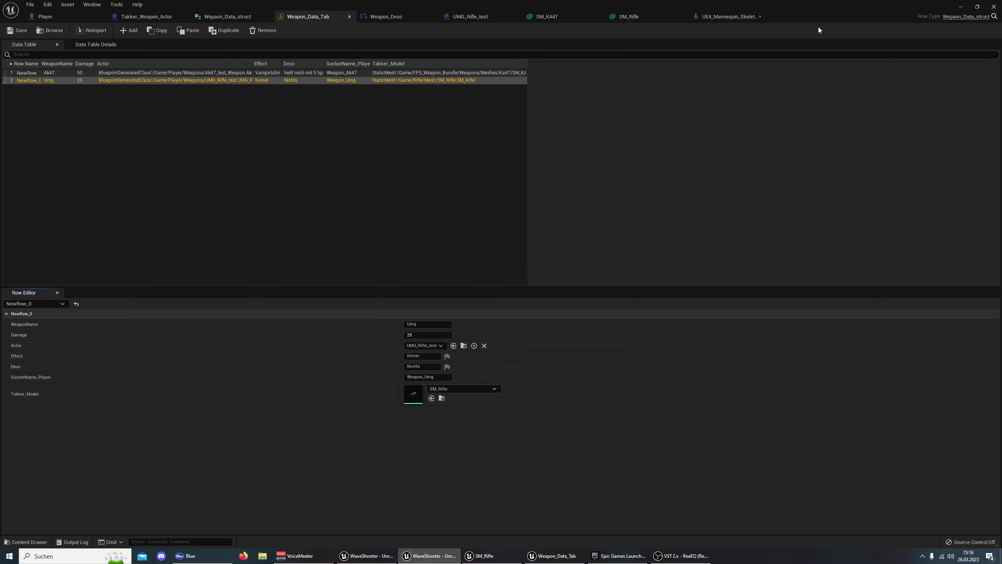
click(963, 5)
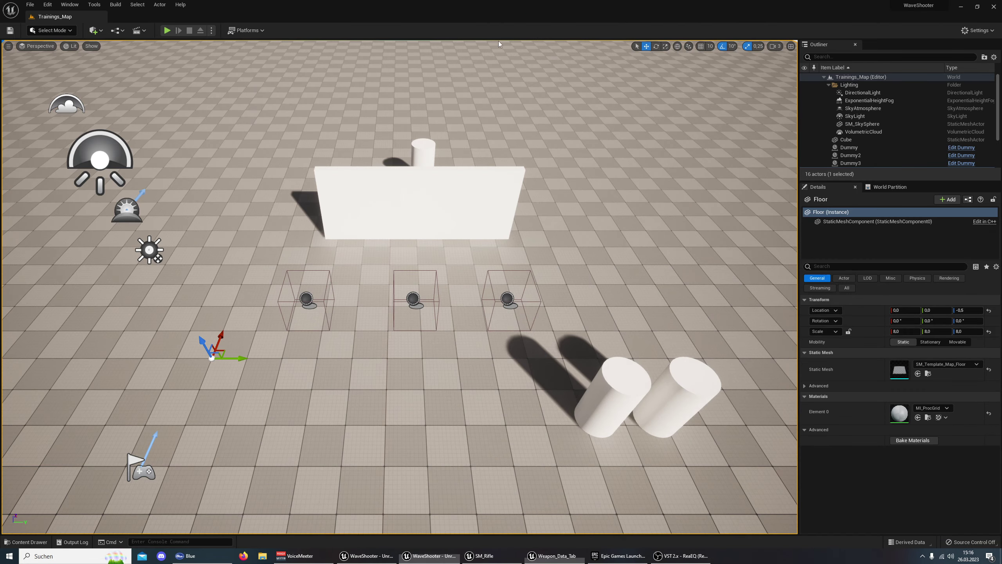
click(414, 300)
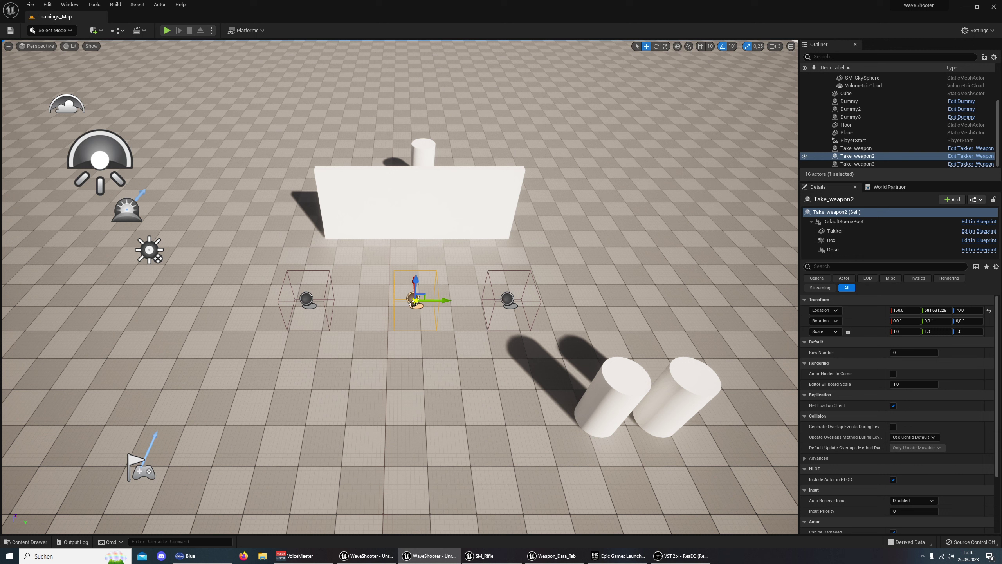
Set the pickup's Row Number to 1, then play and pick up the white Umg rifle
click(923, 352)
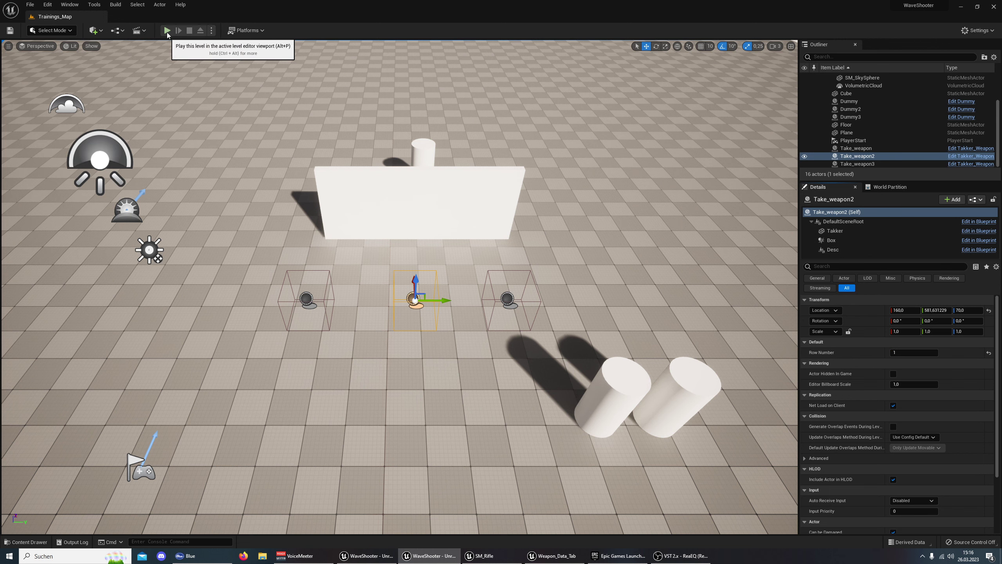
click(167, 30)
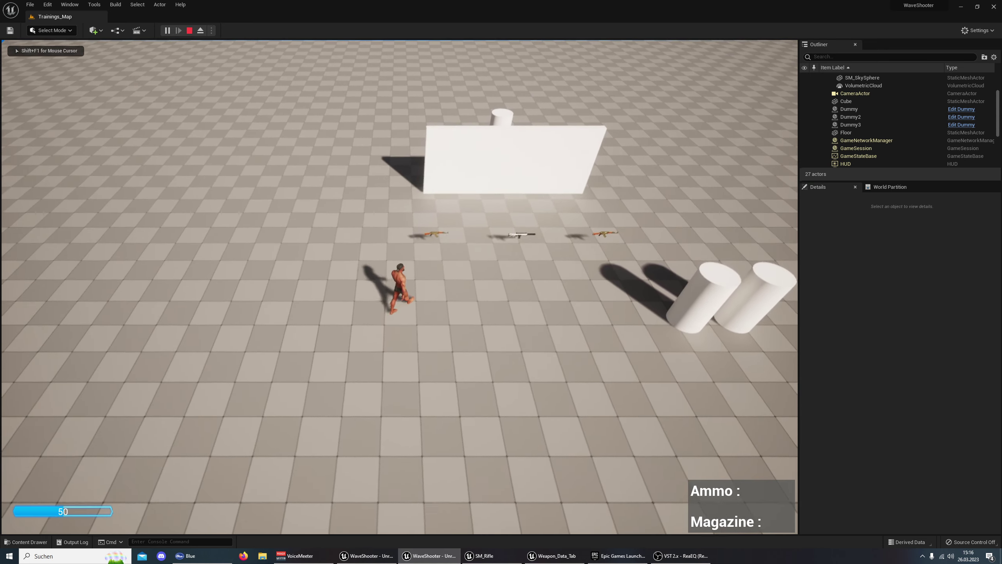
key(w)
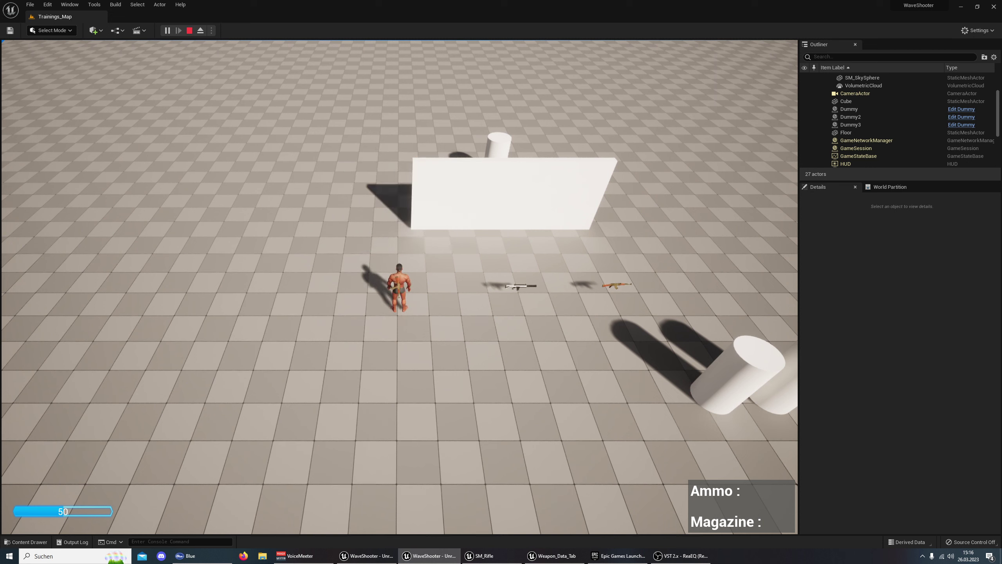
click(485, 205)
click(457, 169)
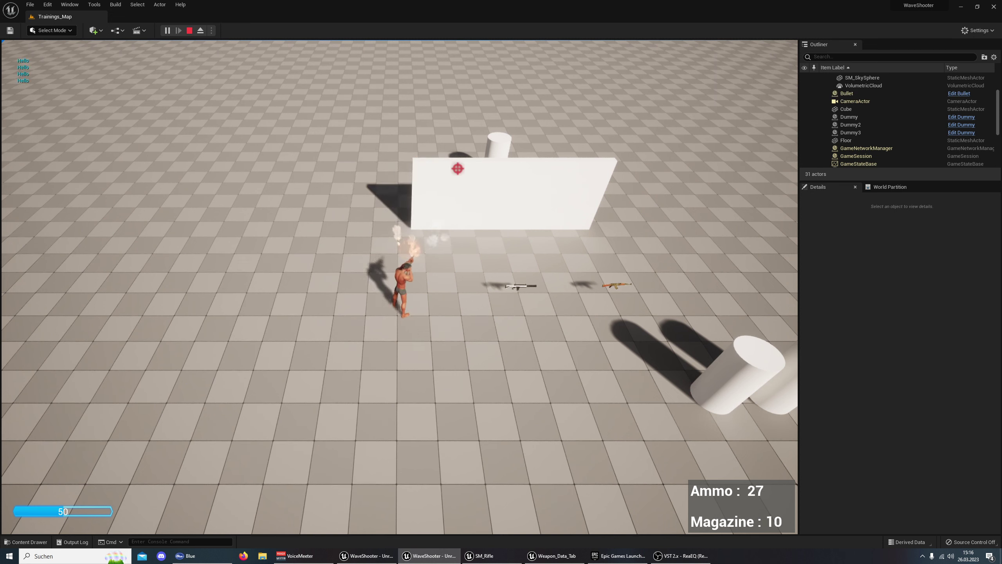
click(457, 169)
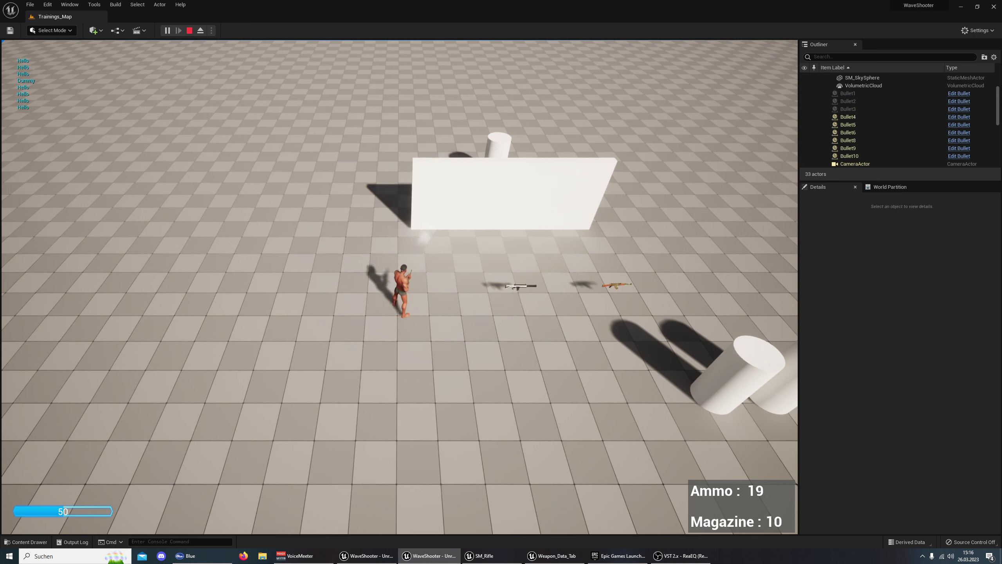
key(d)
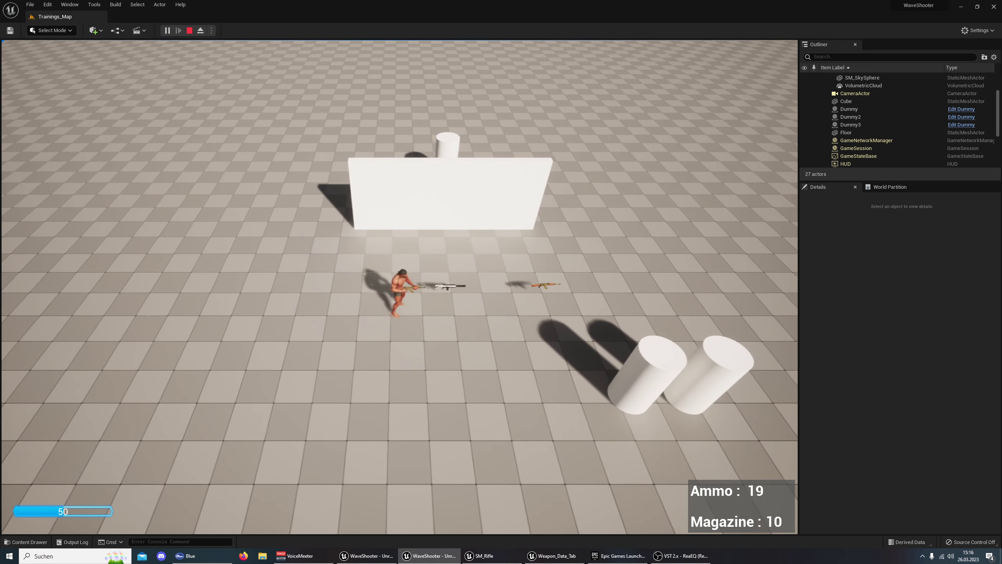
key(d)
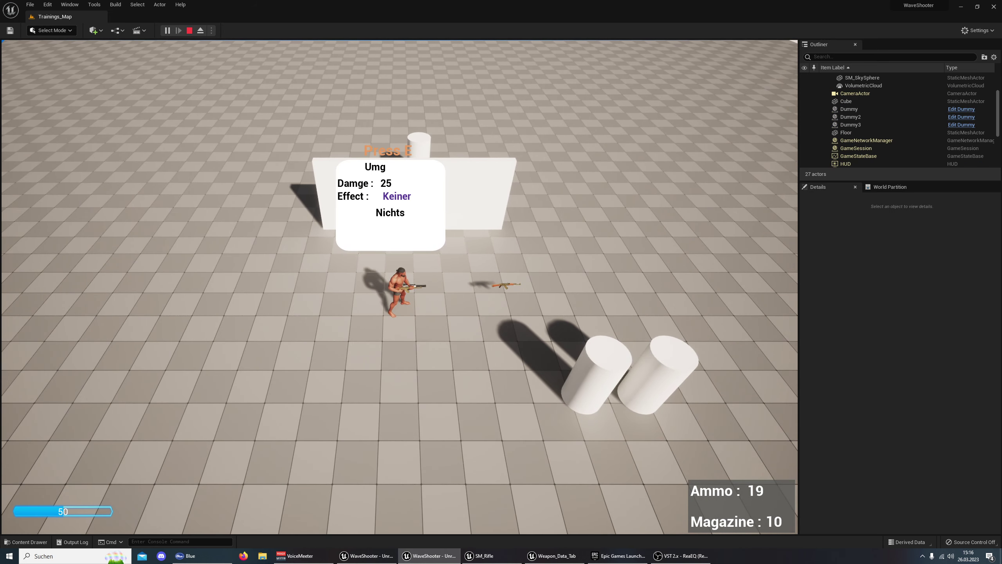
key(e)
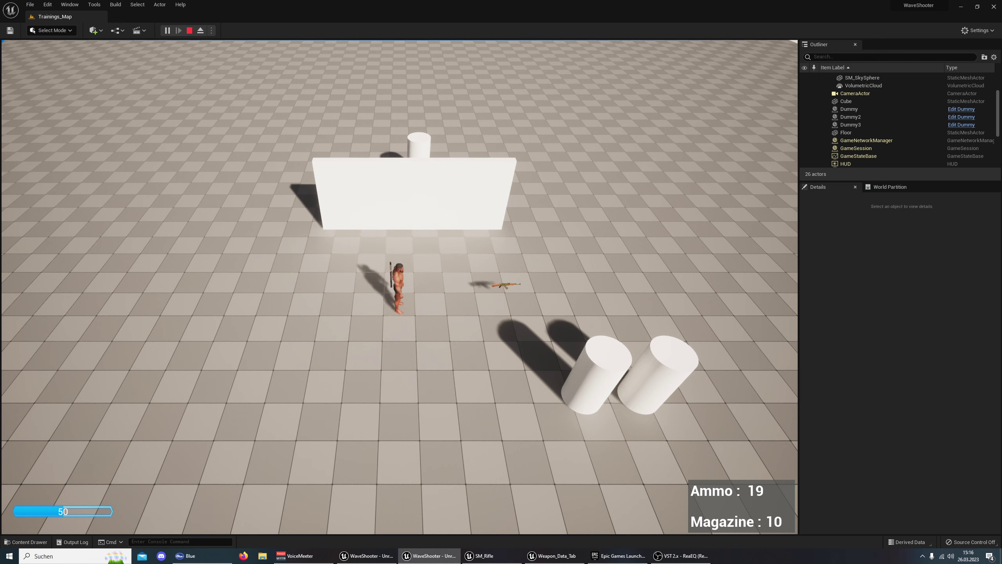
Fire the Umg rifle, eject to inspect the character, then repossess and keep firing
key(s)
key(r)
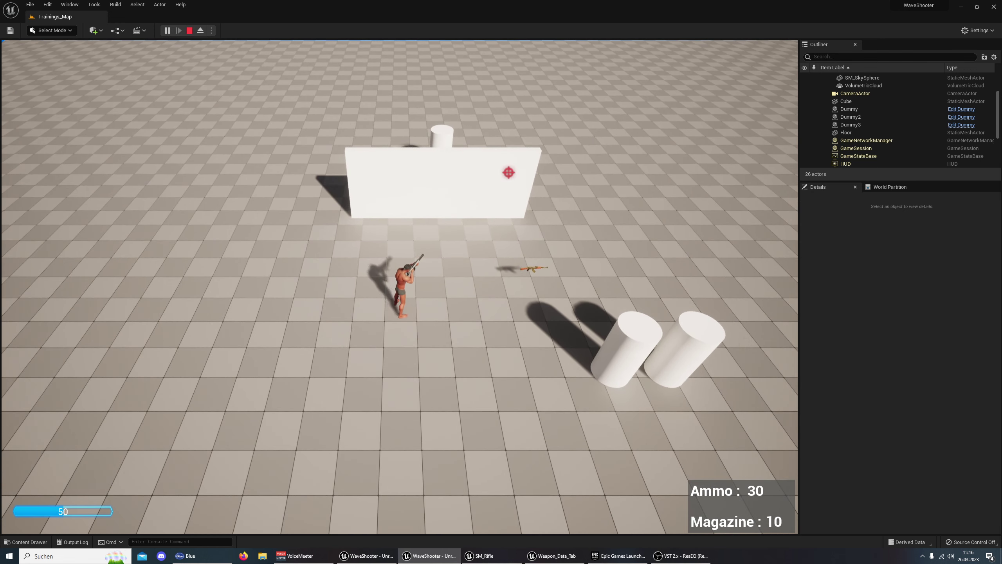
mouse_move(508, 173)
mouse_down()
mouse_move(593, 202)
mouse_move(449, 175)
mouse_up()
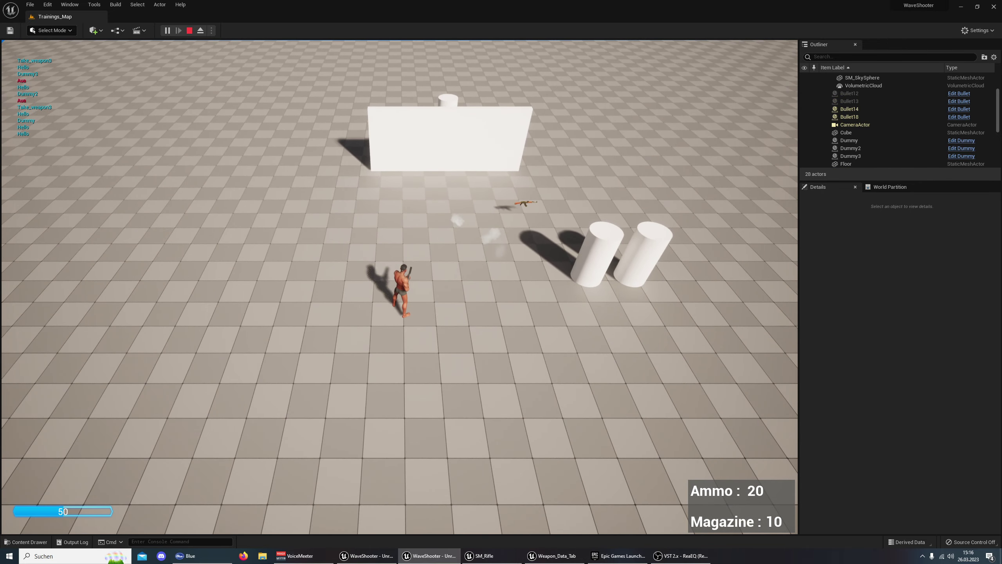
key(w)
key(d)
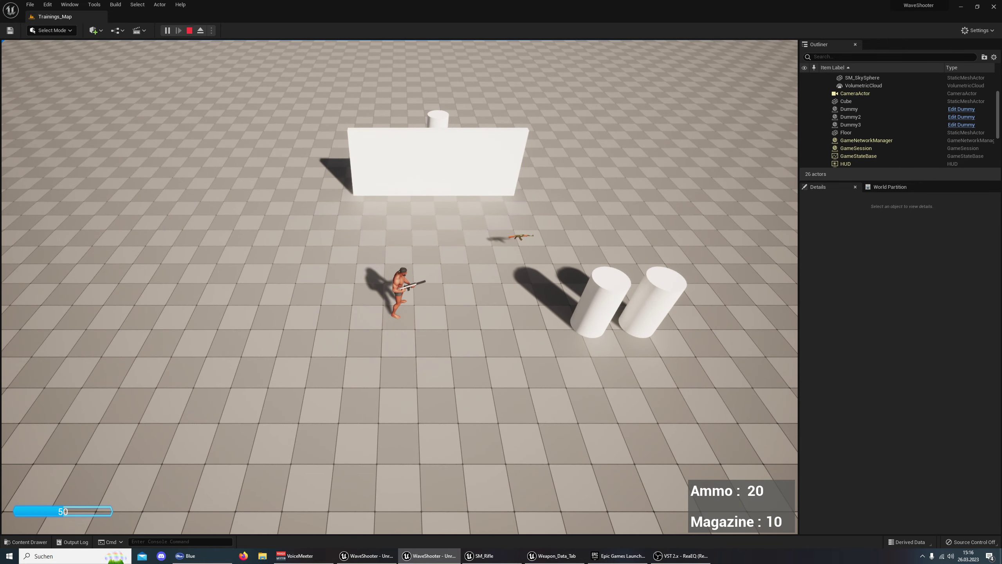
key(shift+F1)
click(201, 31)
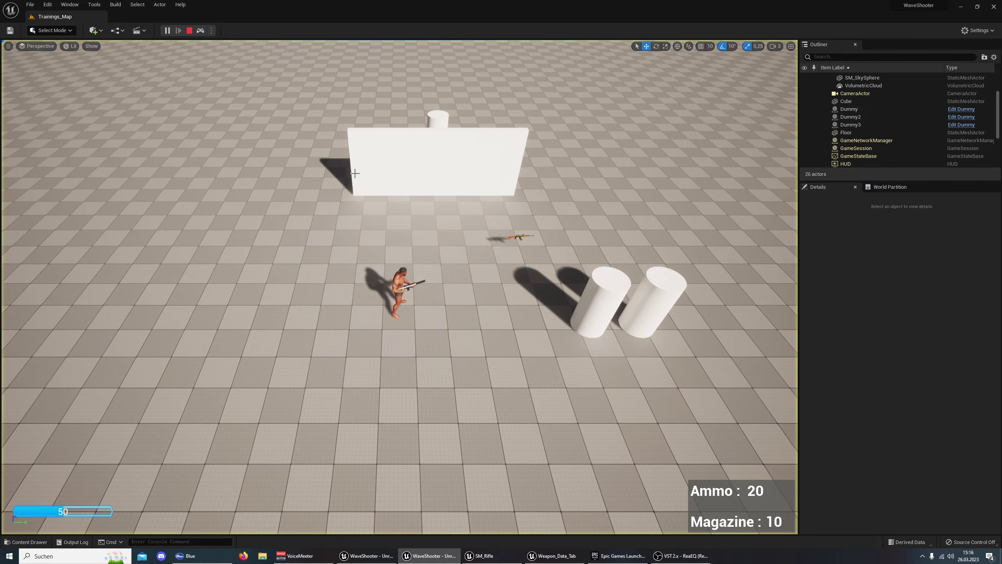
right_drag(399, 287, 399, 287)
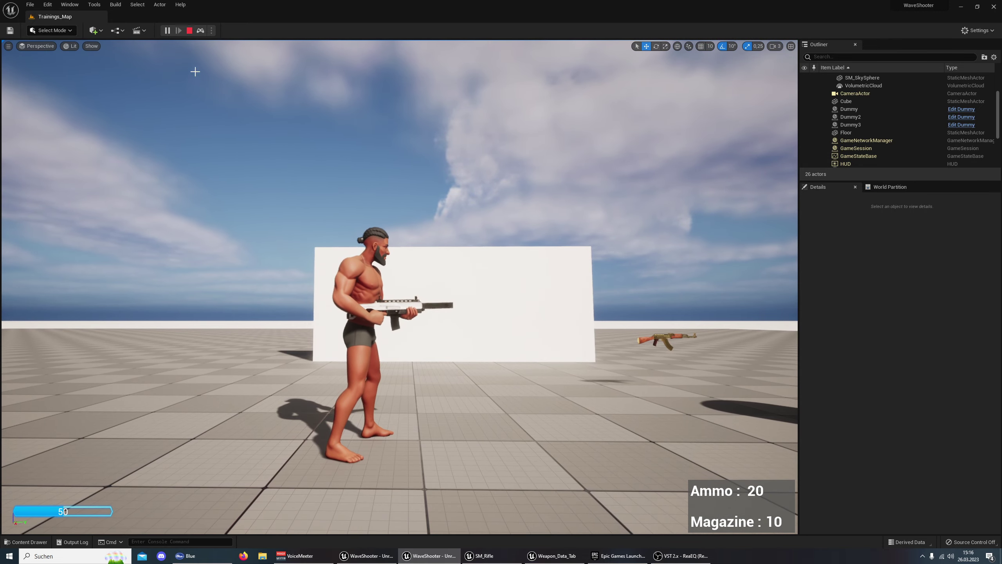
click(200, 33)
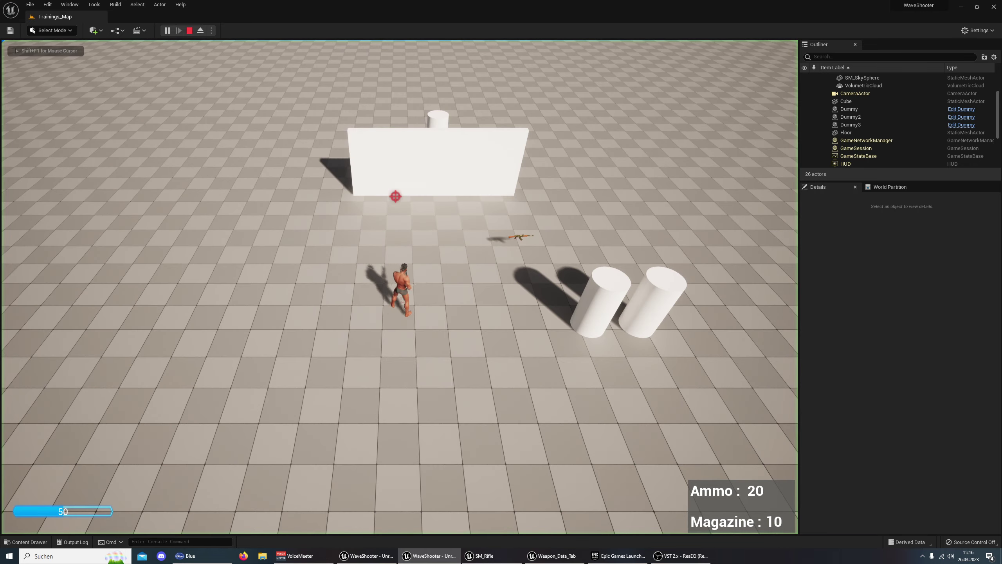
mouse_move(420, 154)
mouse_down()
mouse_move(461, 196)
mouse_move(416, 144)
mouse_move(519, 178)
mouse_up()
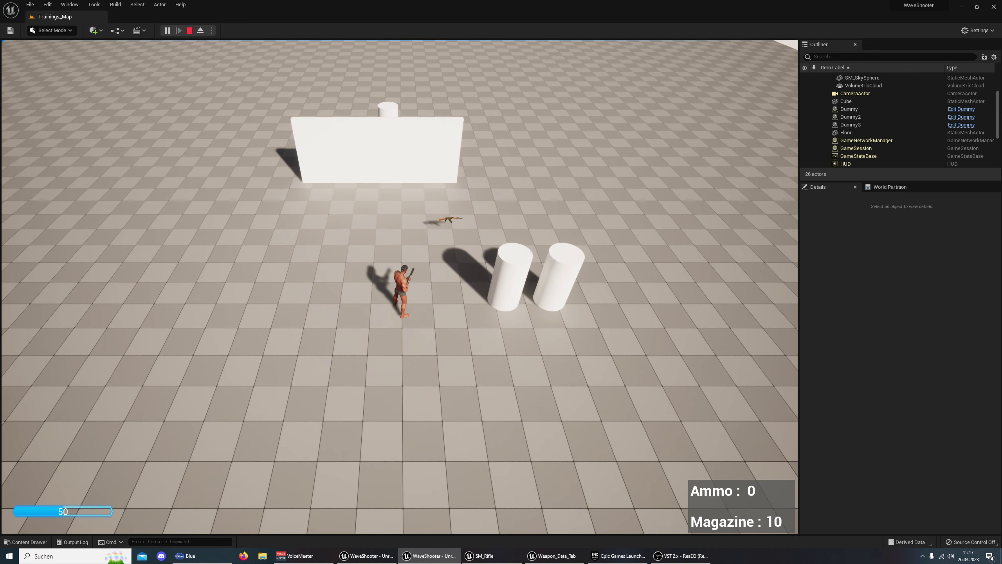
Stop play, look over SM_Rifle, SM_KA47 and the Take_weapon event graph, then reopen Weapon_Data_Tab
key(Escape)
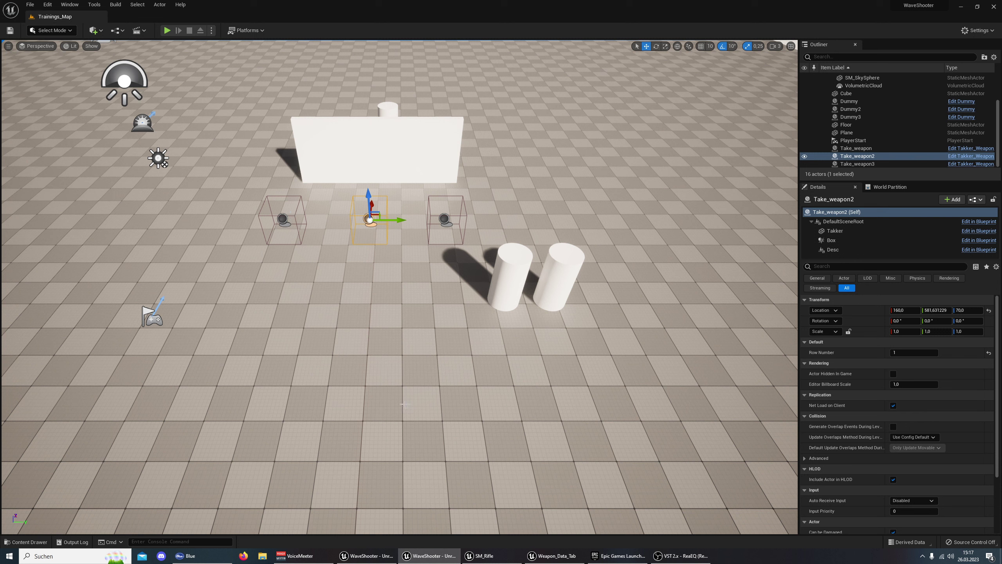
click(484, 556)
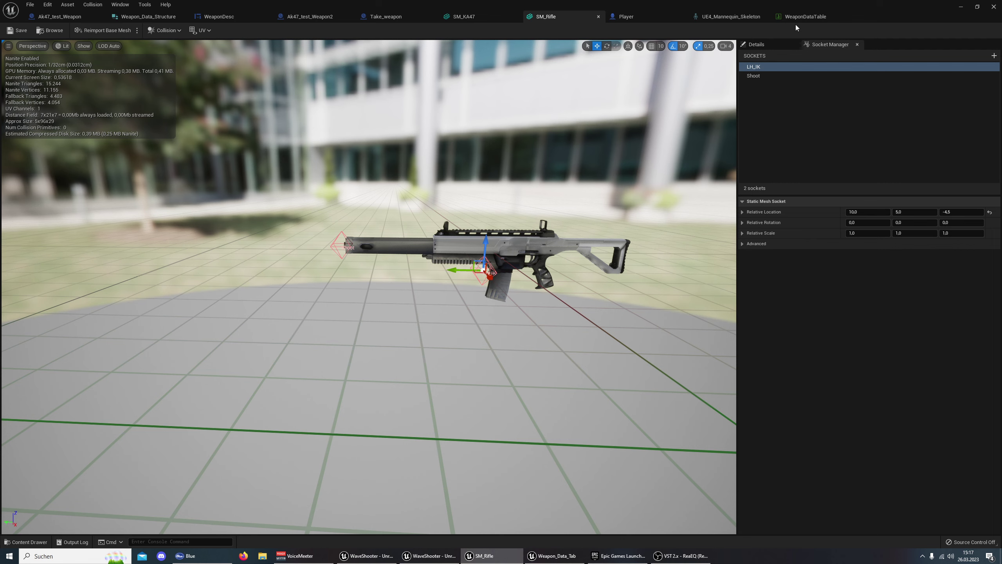
click(466, 21)
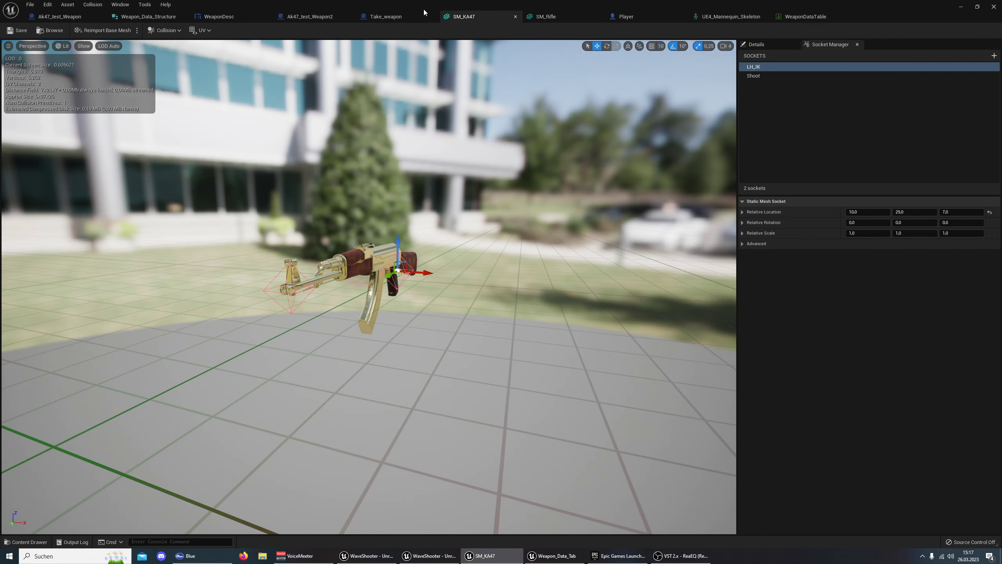
click(385, 16)
right_drag(506, 309, 378, 278)
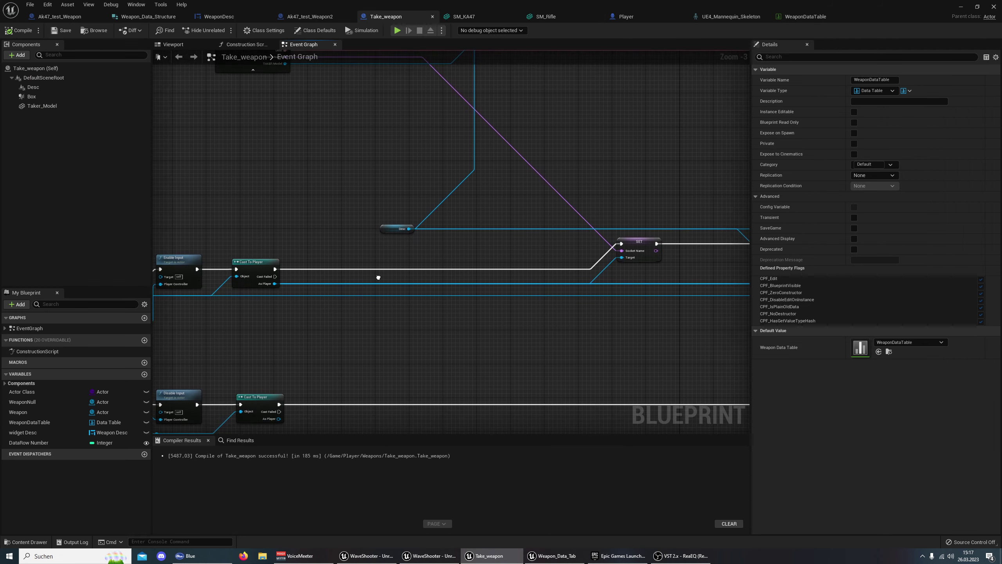
click(430, 555)
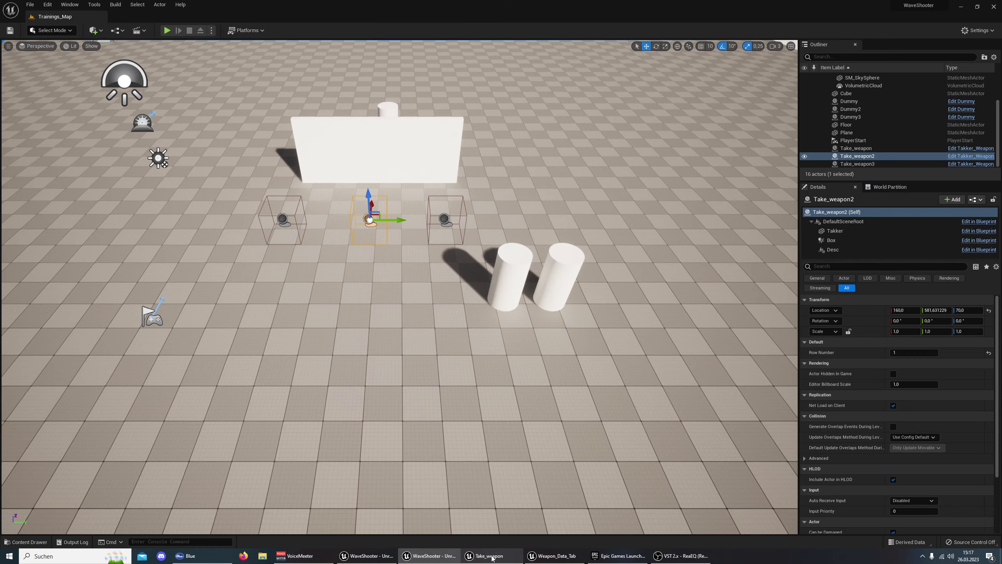
click(512, 556)
click(553, 555)
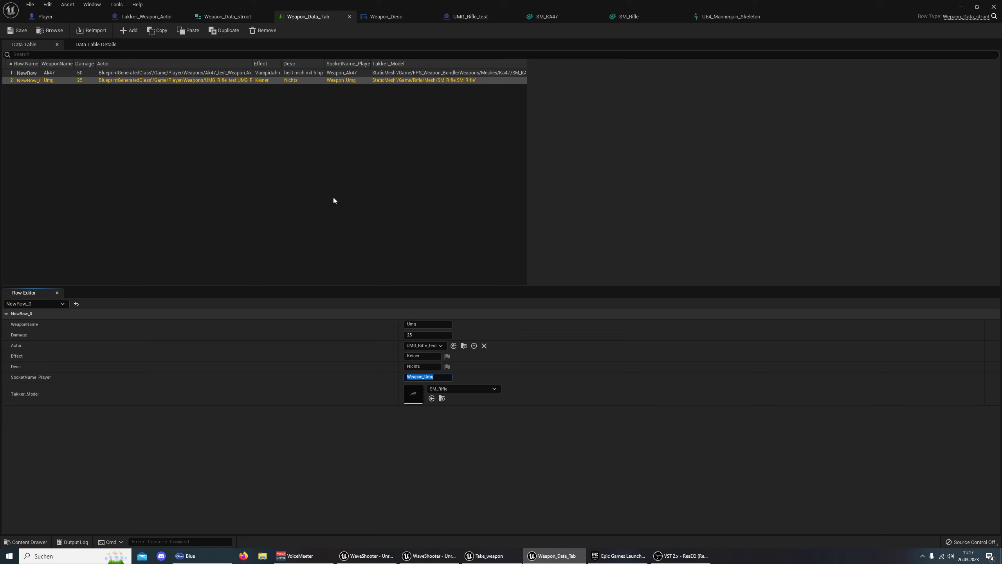
Finish the socket name edit, then lower the Ak47 row's damage and set its Effect to 'Keiner'
click(279, 393)
click(116, 73)
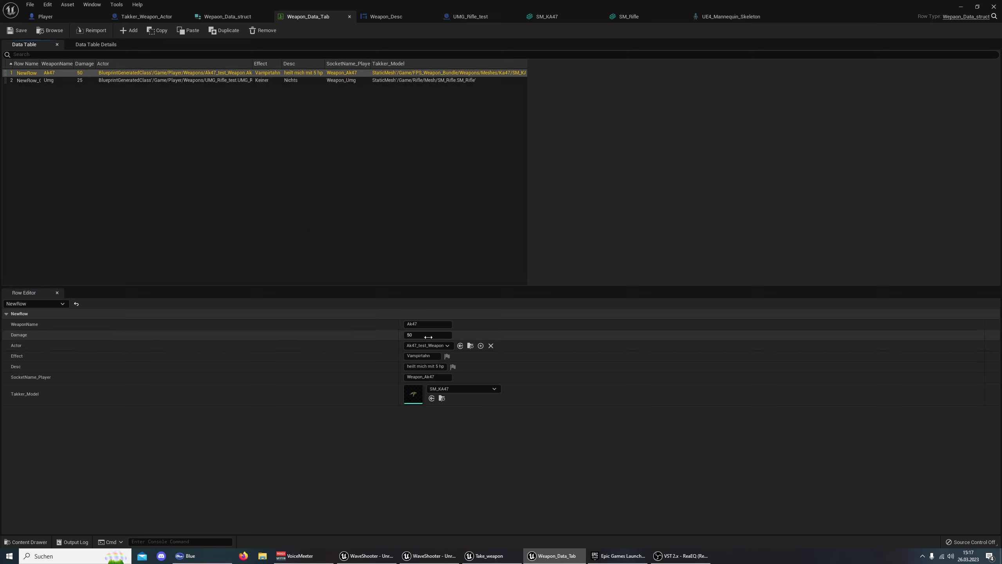
drag(432, 335, 417, 332)
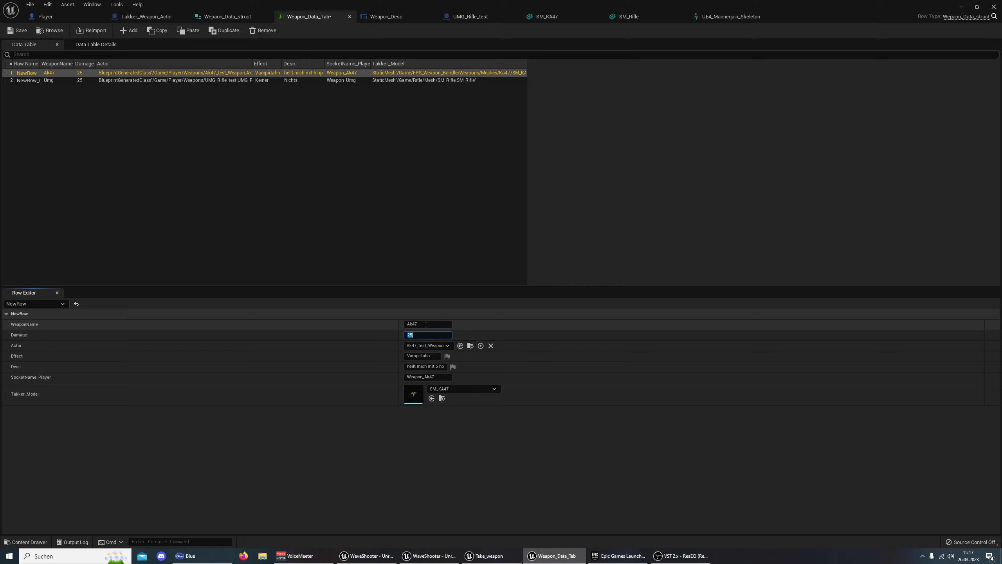
click(434, 356)
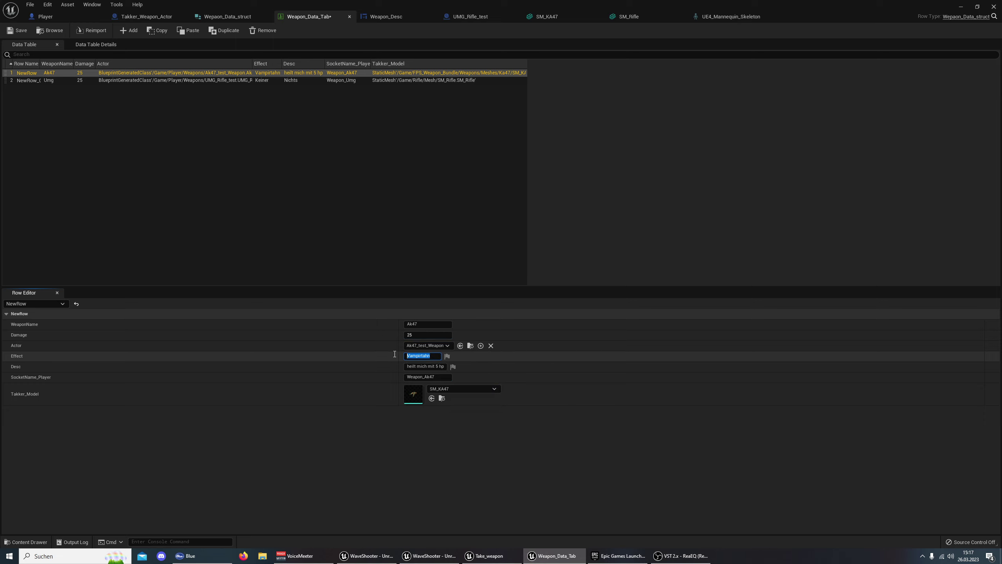
text(Keine)
text(r)
key(Return)
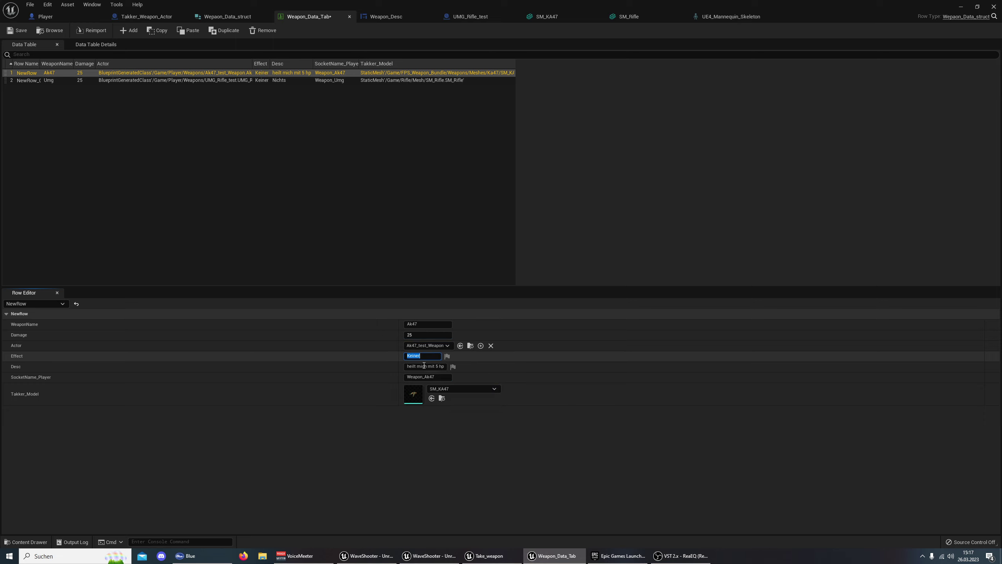
Clear the Desc text on the Ak47 and Umg rows, save the data table, and minimize it
click(441, 367)
text(N)
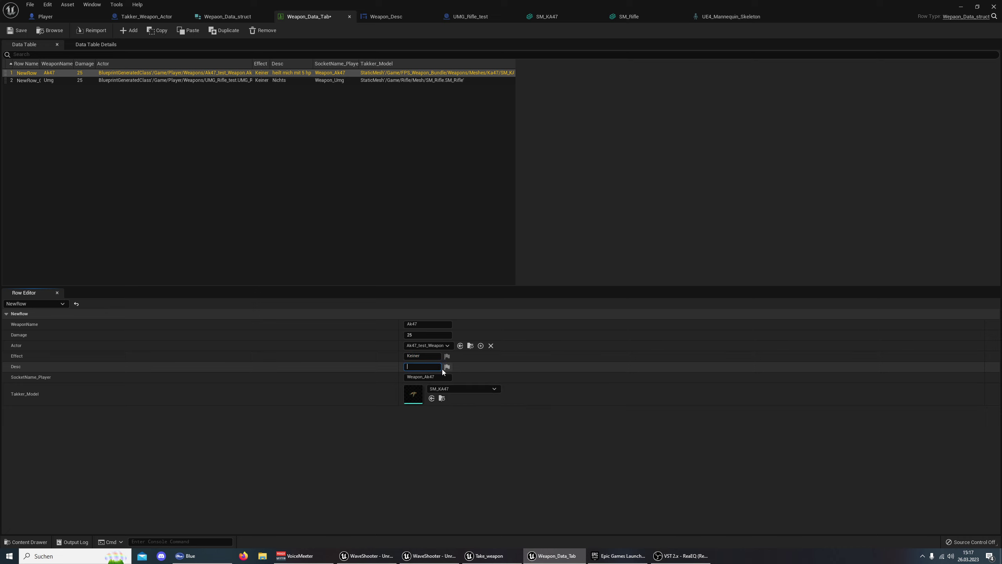
key(Return)
click(135, 81)
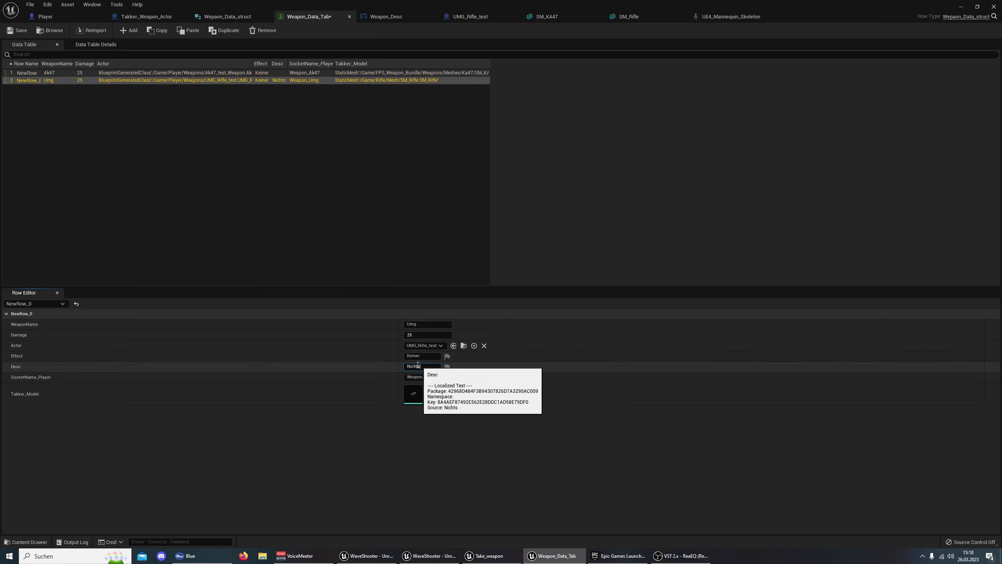
click(434, 366)
key(BackSpace)
key(Return)
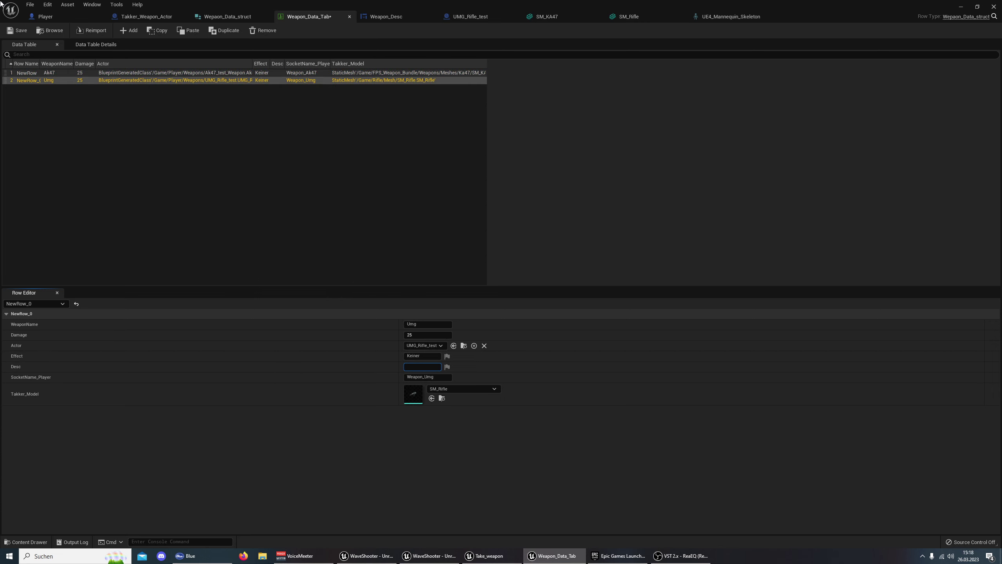
click(17, 31)
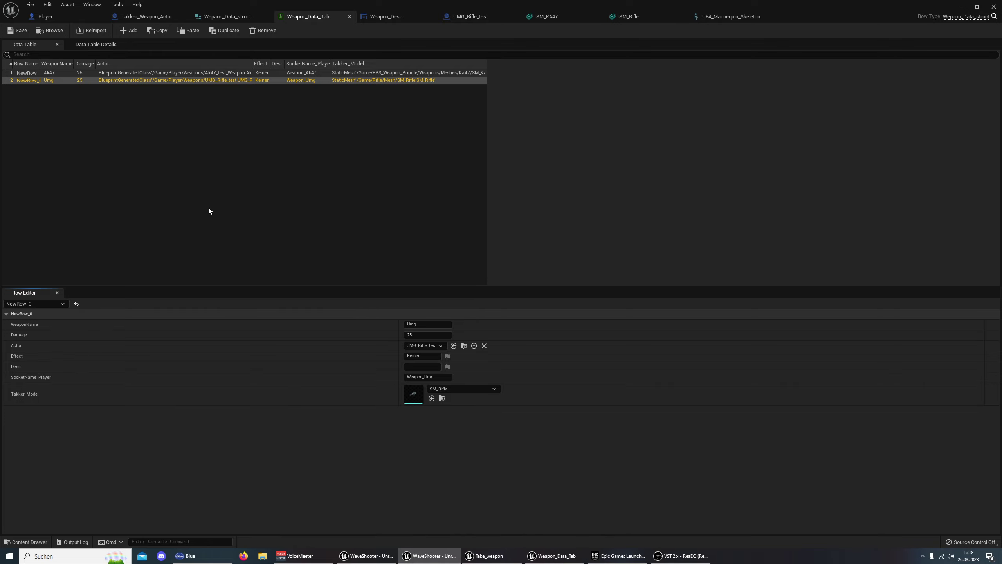
click(961, 7)
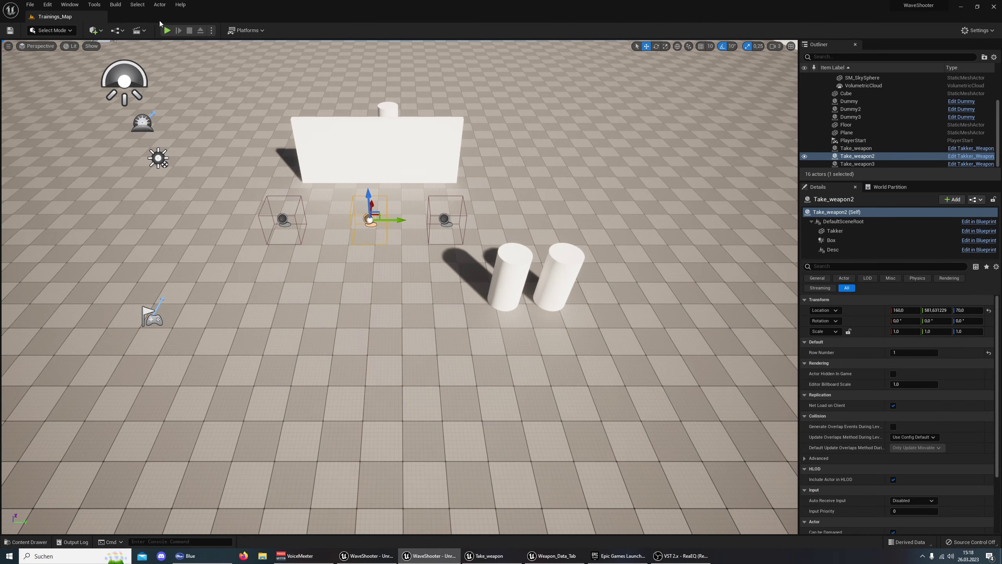
click(167, 31)
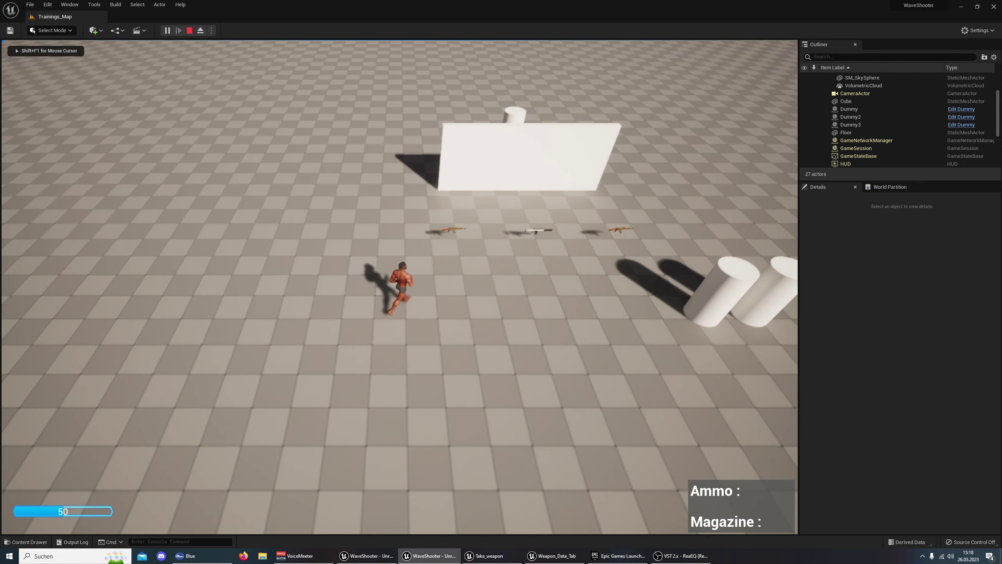
key(w)
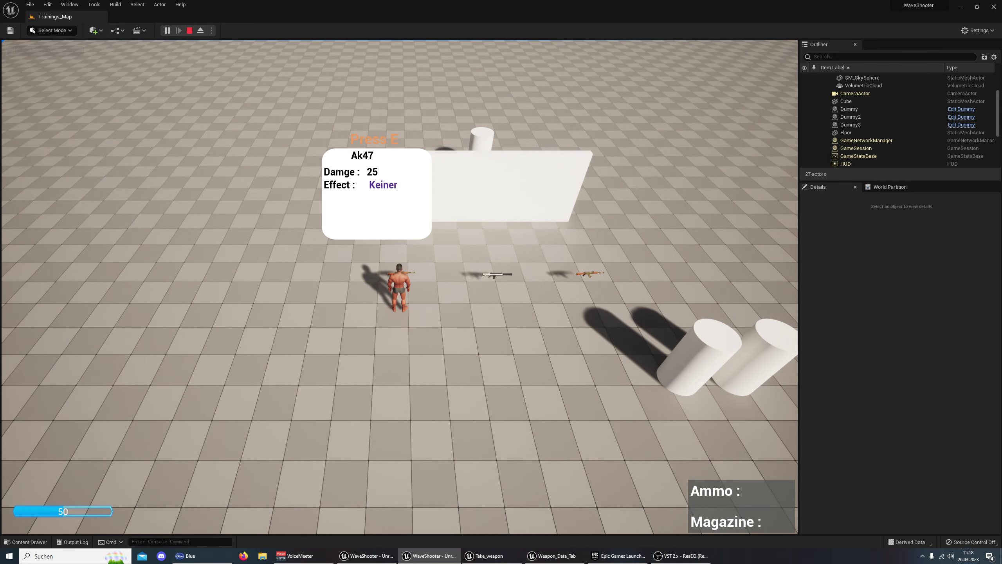
key(d)
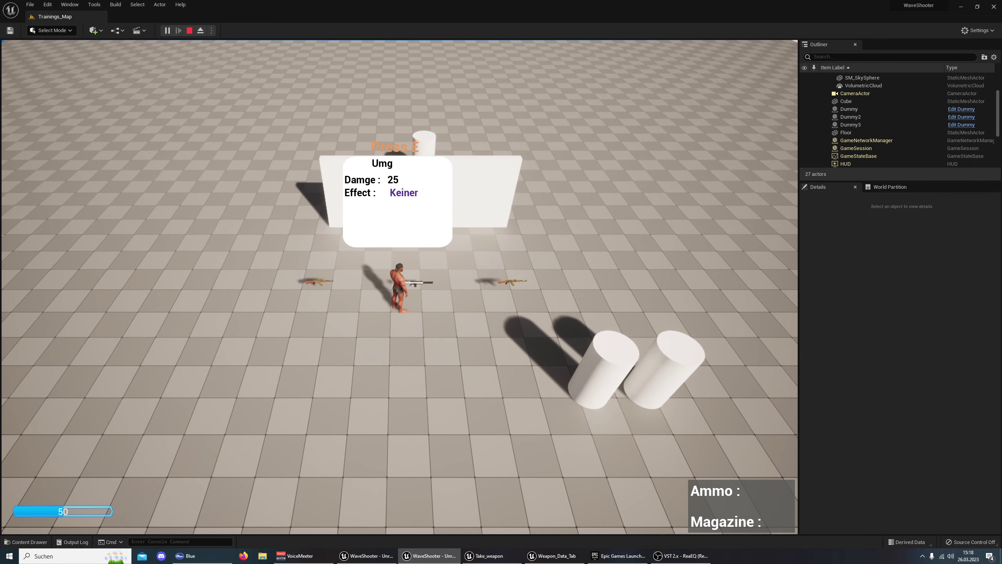
key(d)
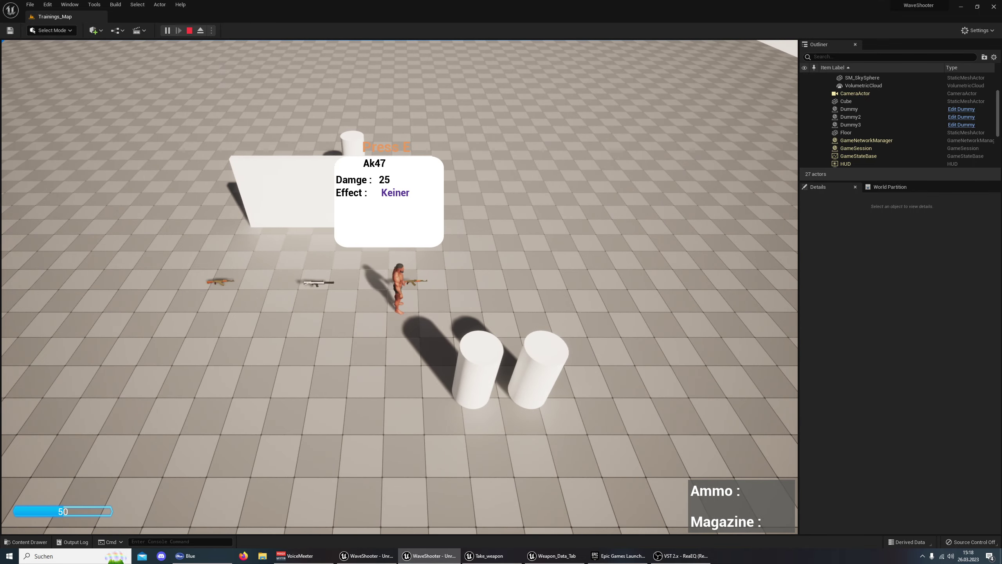
key(a)
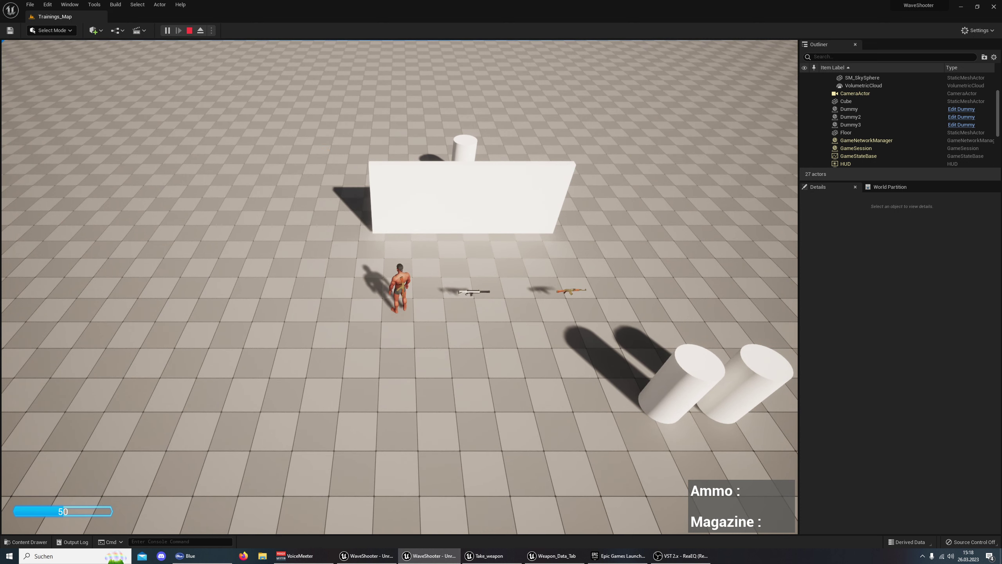
key(e)
click(503, 187)
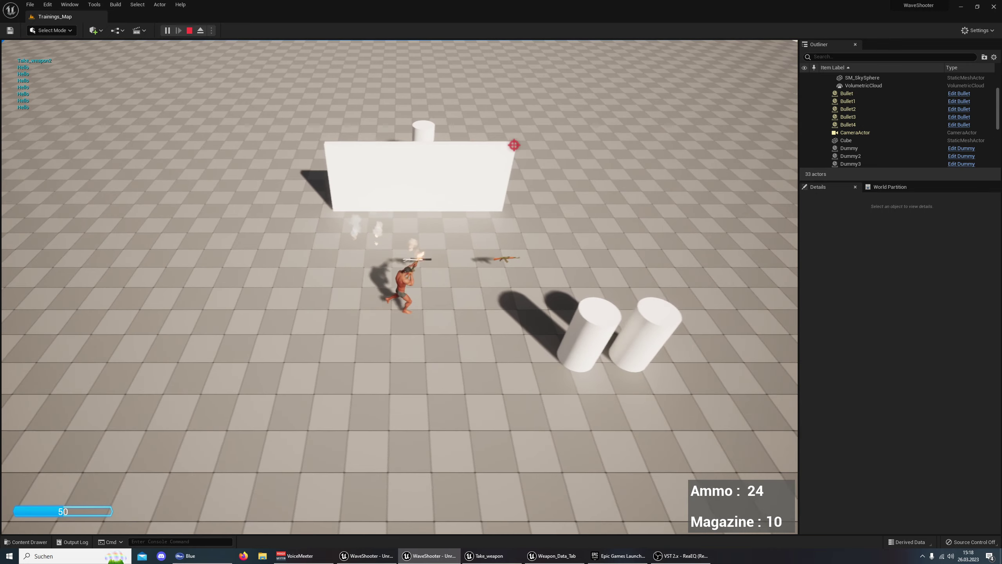
drag(351, 152, 559, 160)
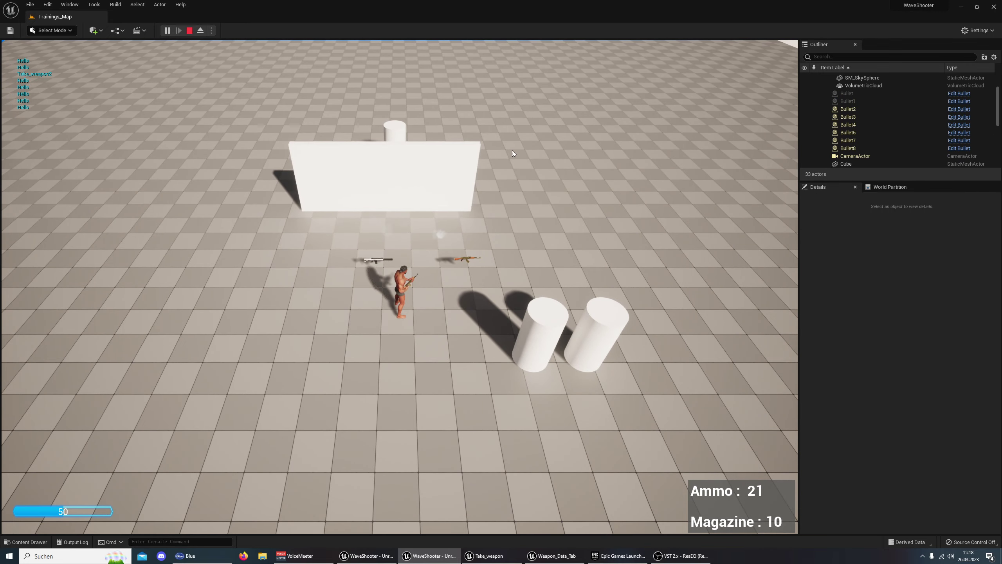
key(Escape)
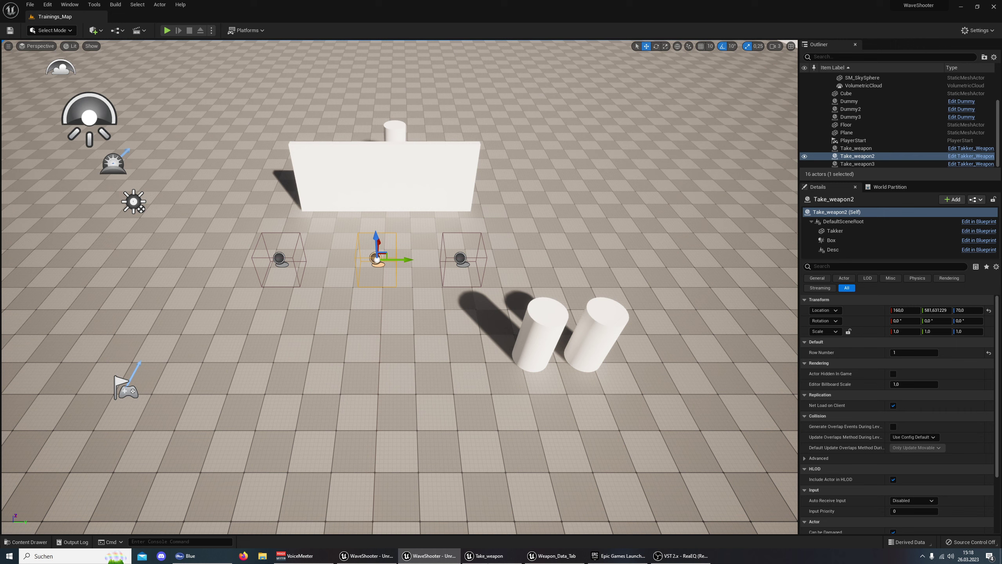
Bring up the WeaponDataTable asset from the Take_weapon blueprint window
click(485, 557)
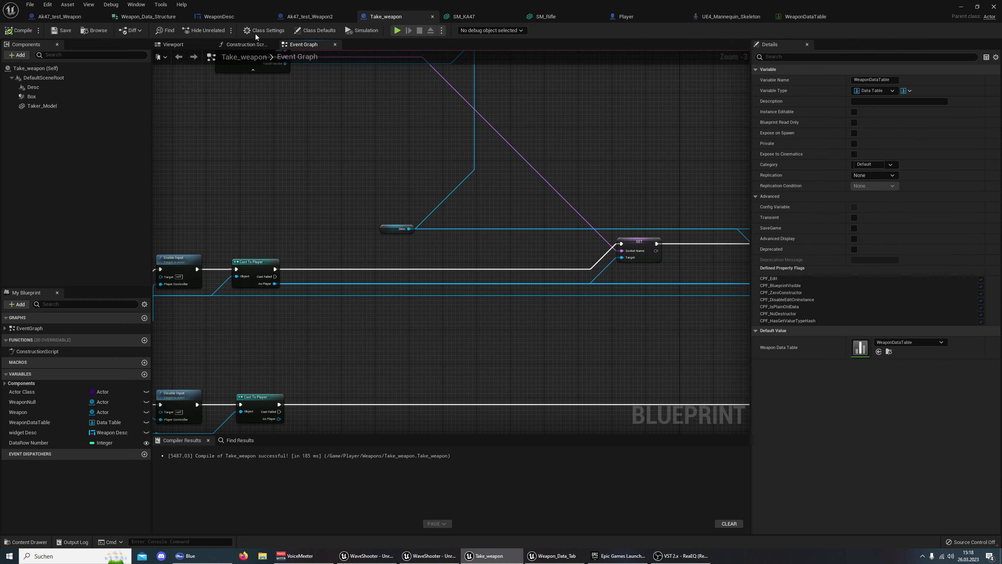
click(805, 16)
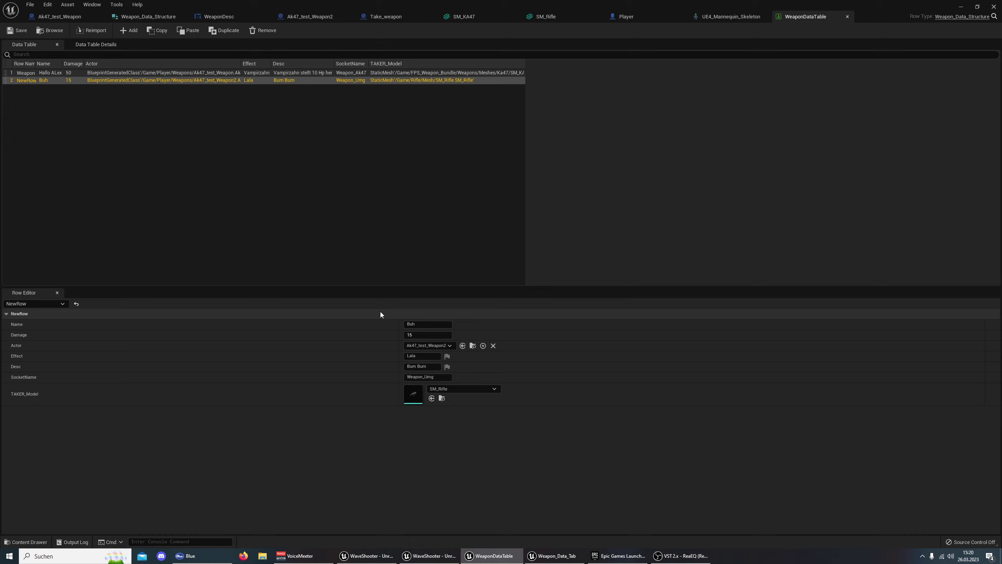
click(26, 31)
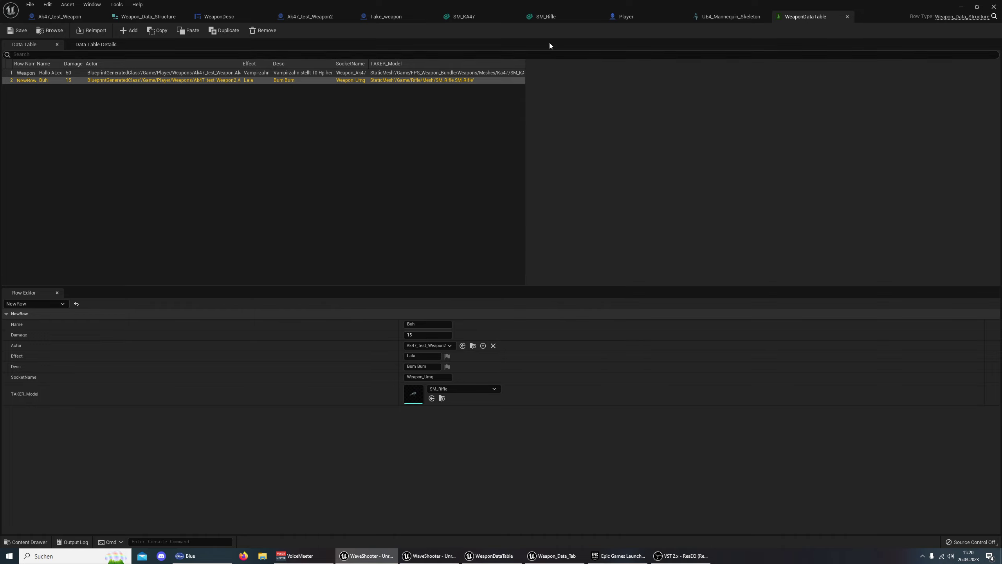
click(311, 16)
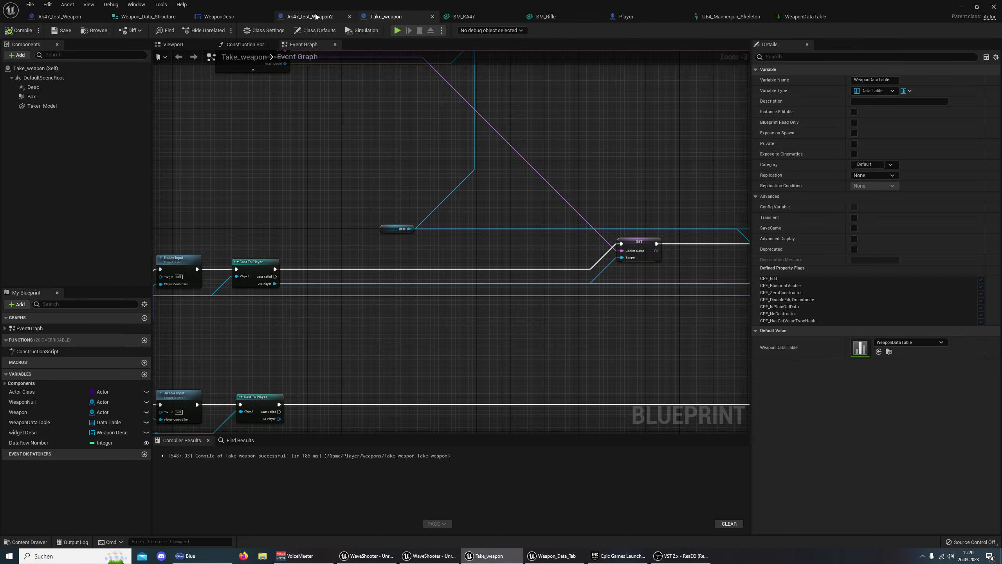
scroll(469, 159, down, 2)
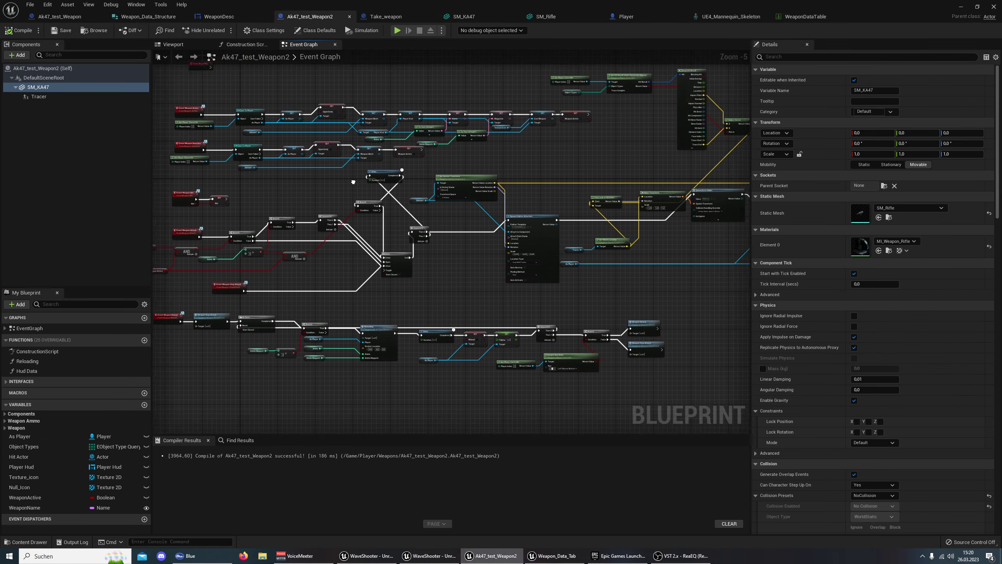
scroll(448, 266, up, 3)
right_drag(448, 266, 255, 260)
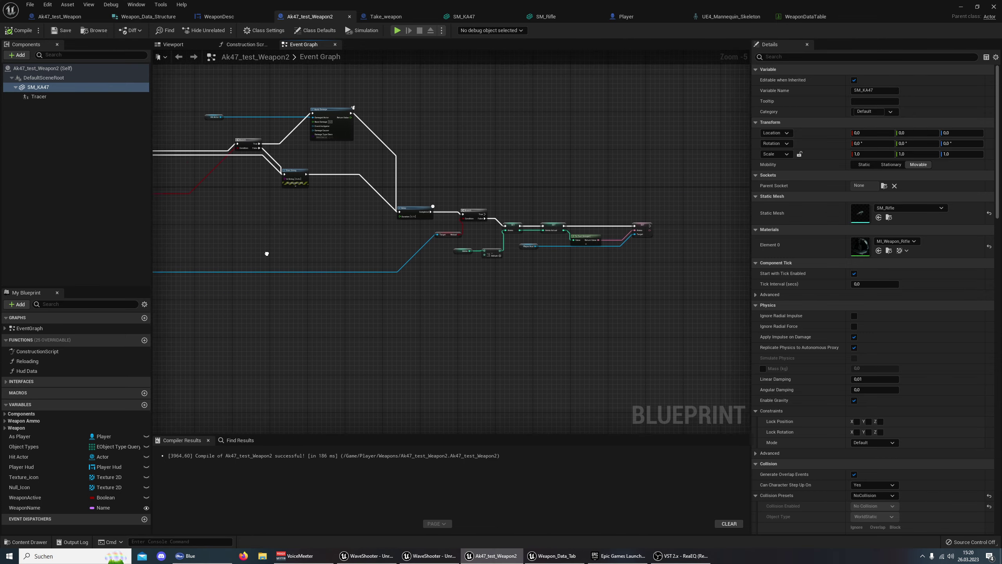
right_drag(453, 271, 669, 429)
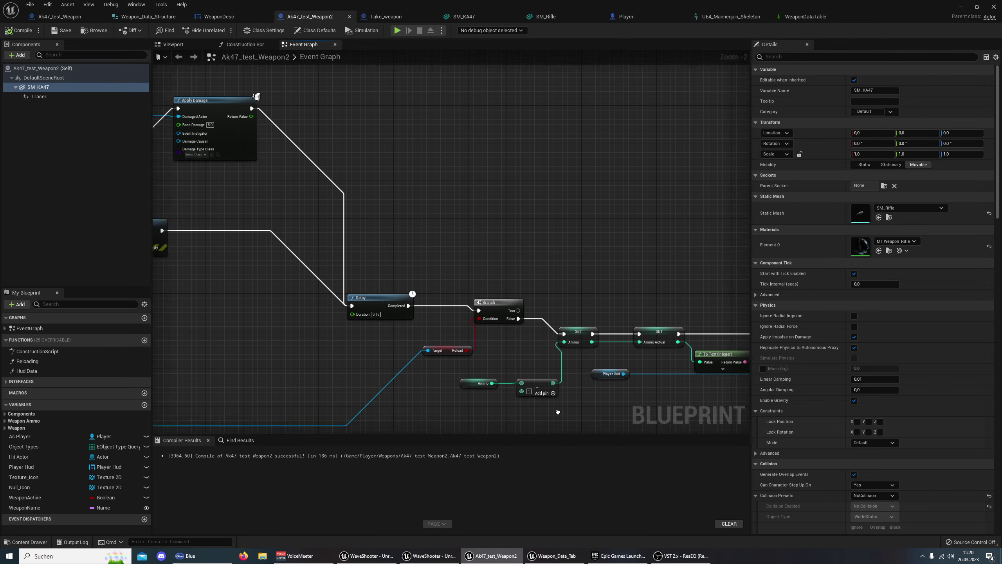
right_drag(276, 197, 494, 246)
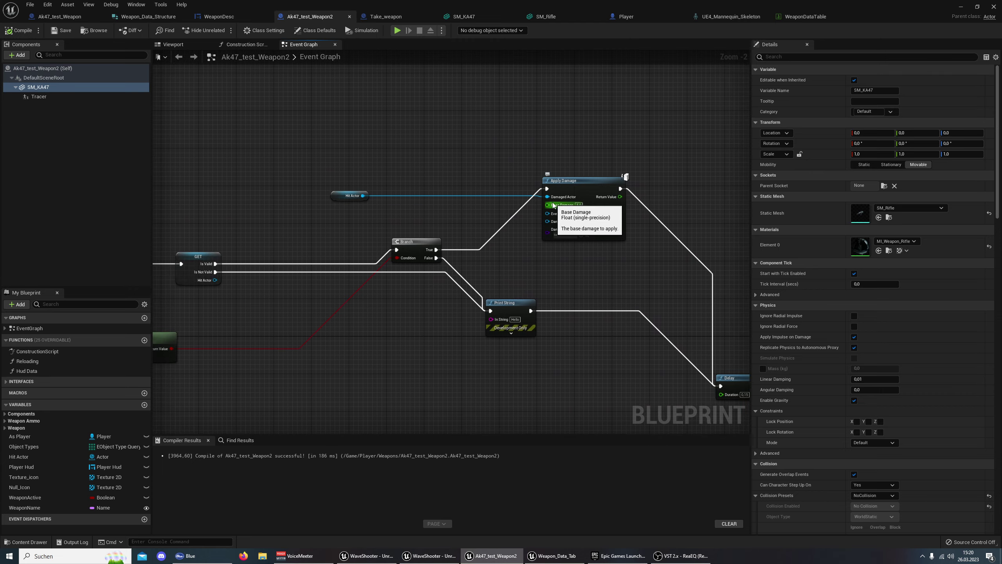
right_drag(289, 283, 545, 249)
scroll(385, 307, down, 3)
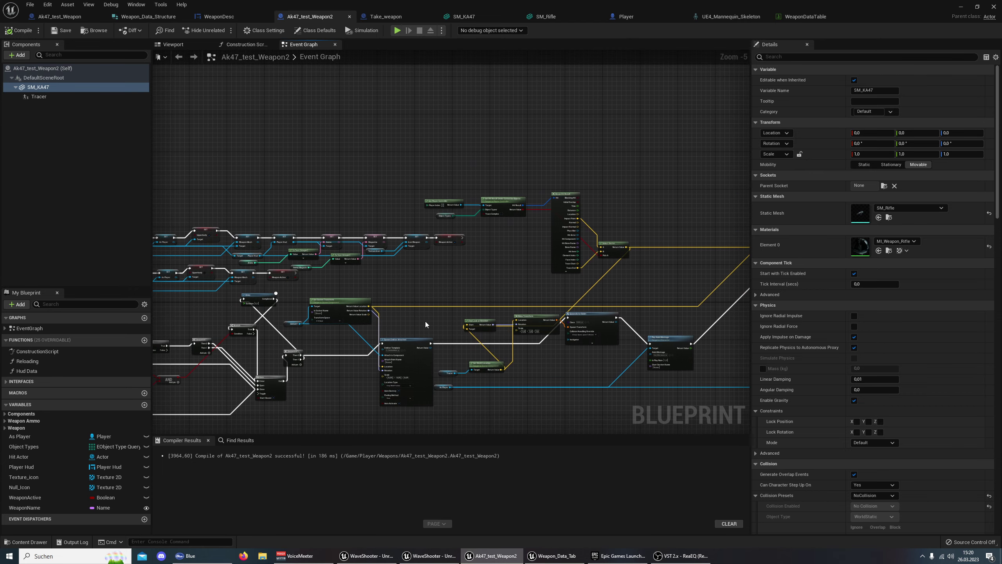
mouse_move(425, 322)
right_down()
mouse_move(572, 320)
mouse_move(649, 280)
right_up()
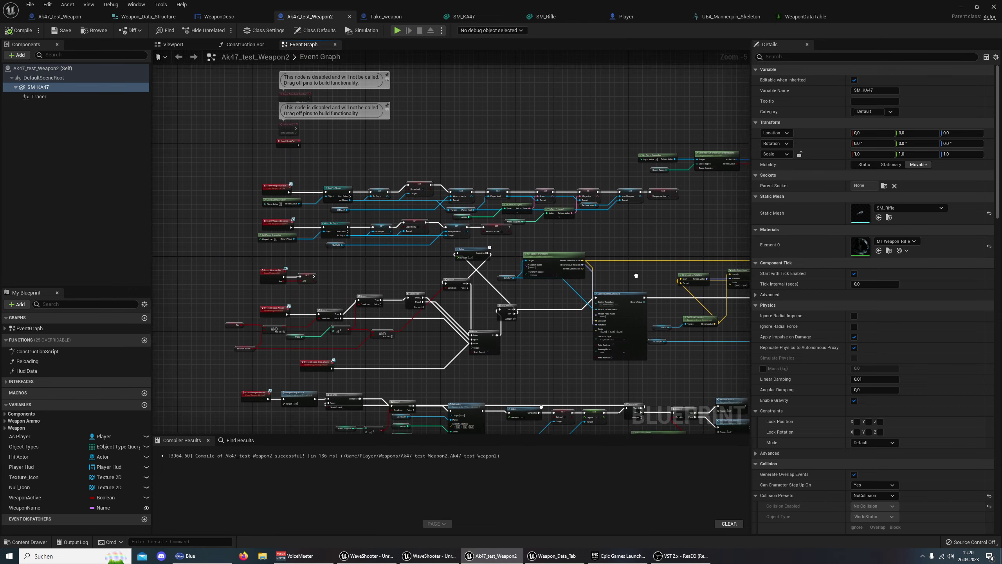
scroll(381, 258, up, 2)
right_drag(381, 257, 382, 185)
scroll(382, 185, down, 1)
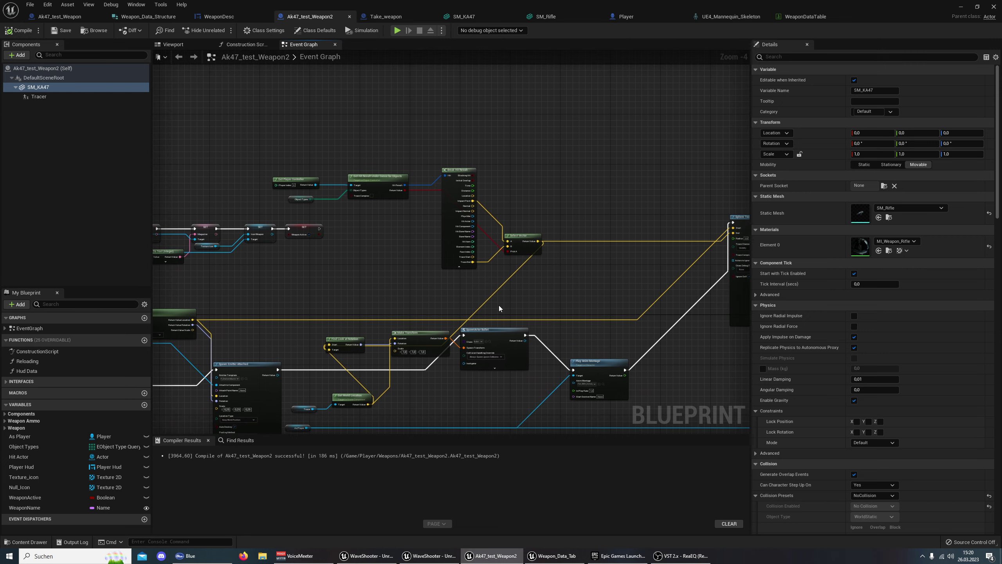
right_drag(706, 166, 389, 142)
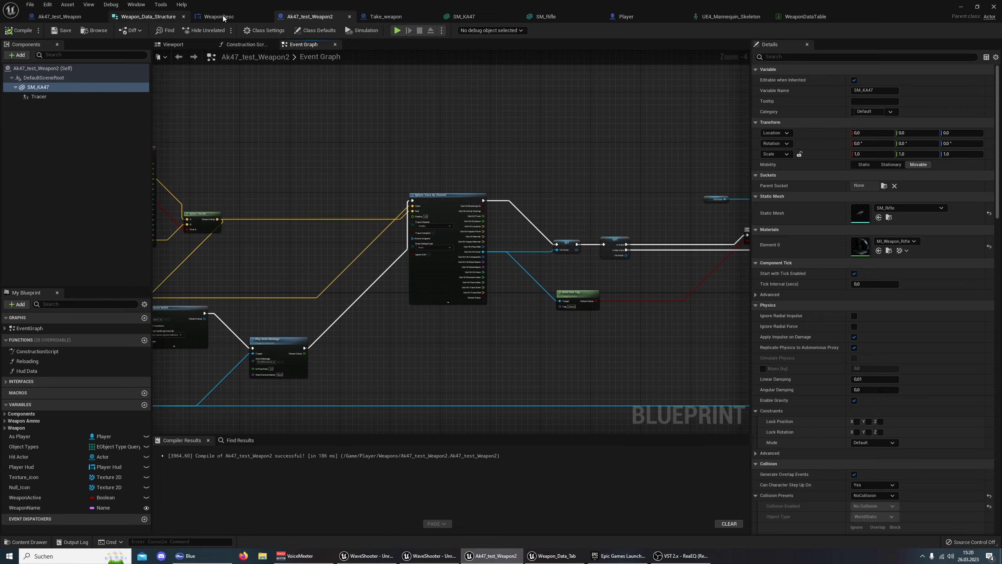
mouse_move(486, 175)
right_down()
mouse_move(396, 176)
mouse_move(331, 192)
right_up()
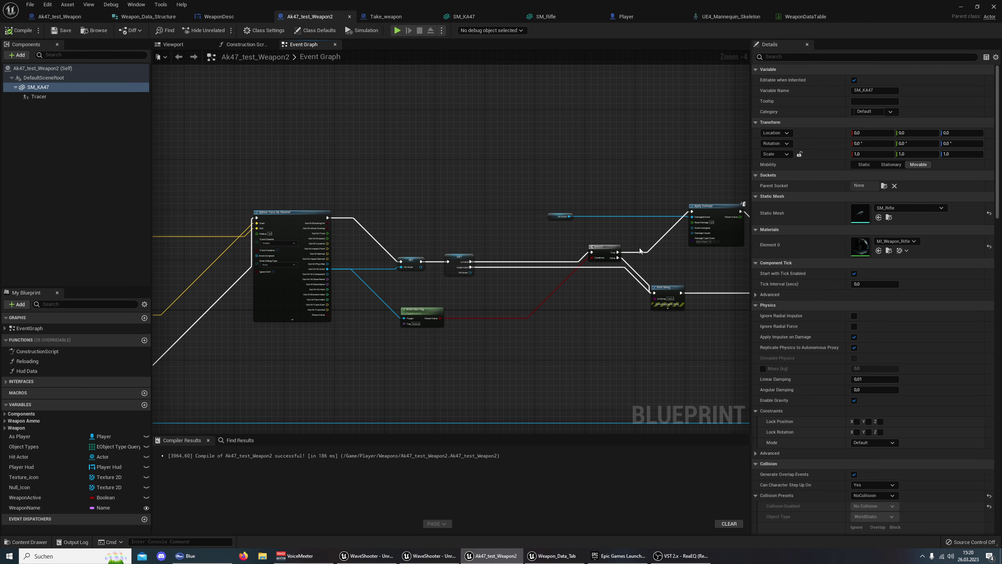
right_drag(735, 274, 577, 269)
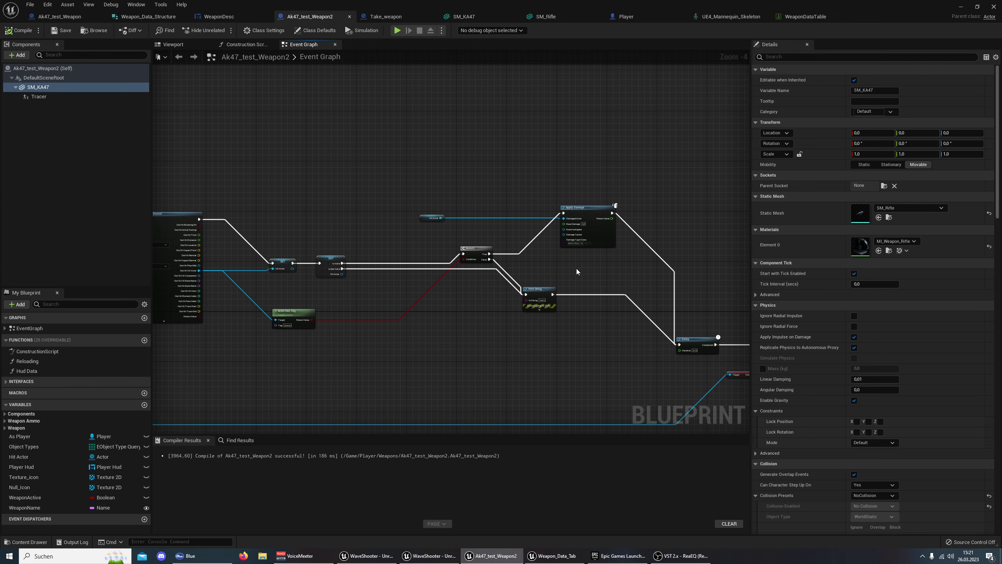
scroll(549, 257, up, 4)
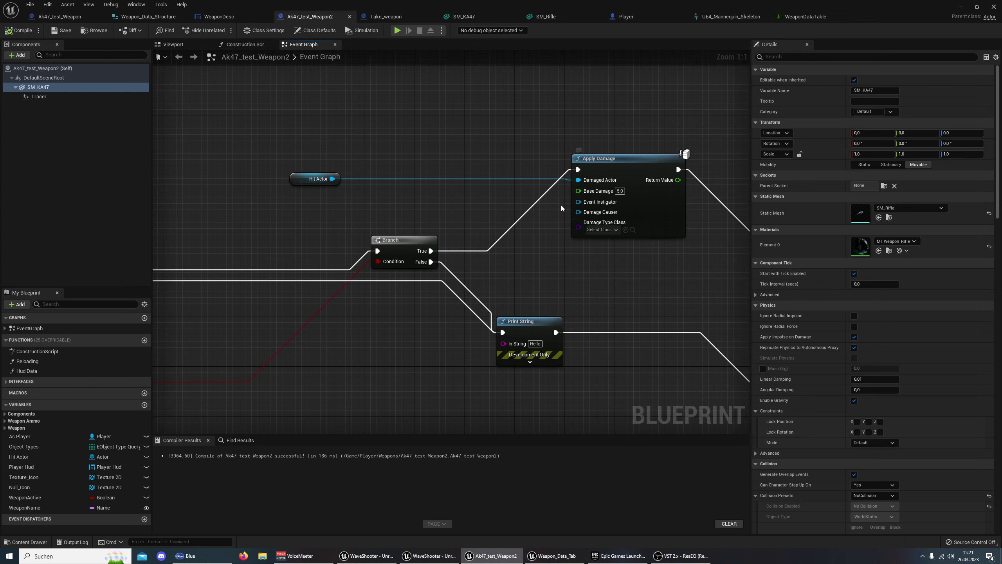
right_drag(342, 221, 625, 250)
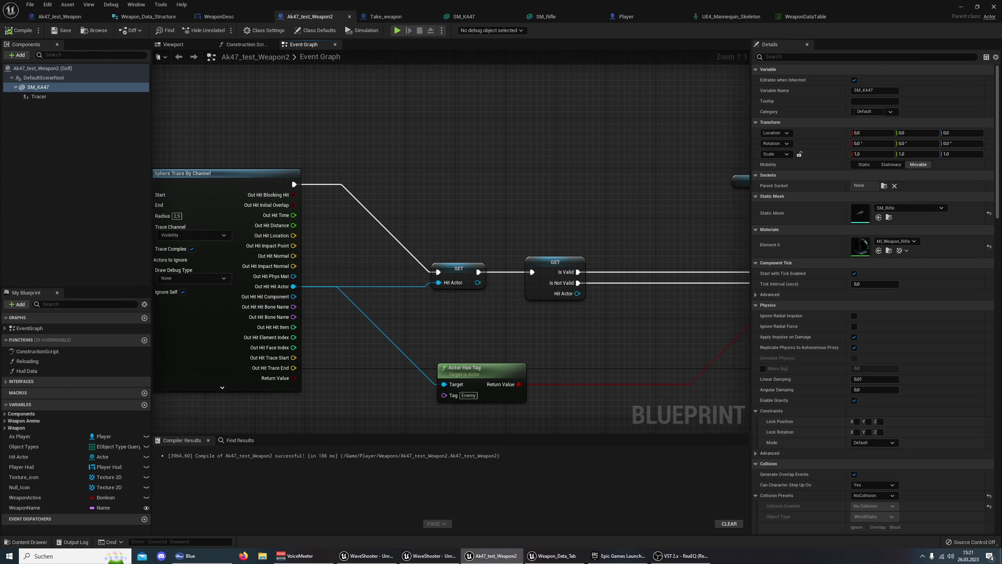
scroll(555, 199, down, 4)
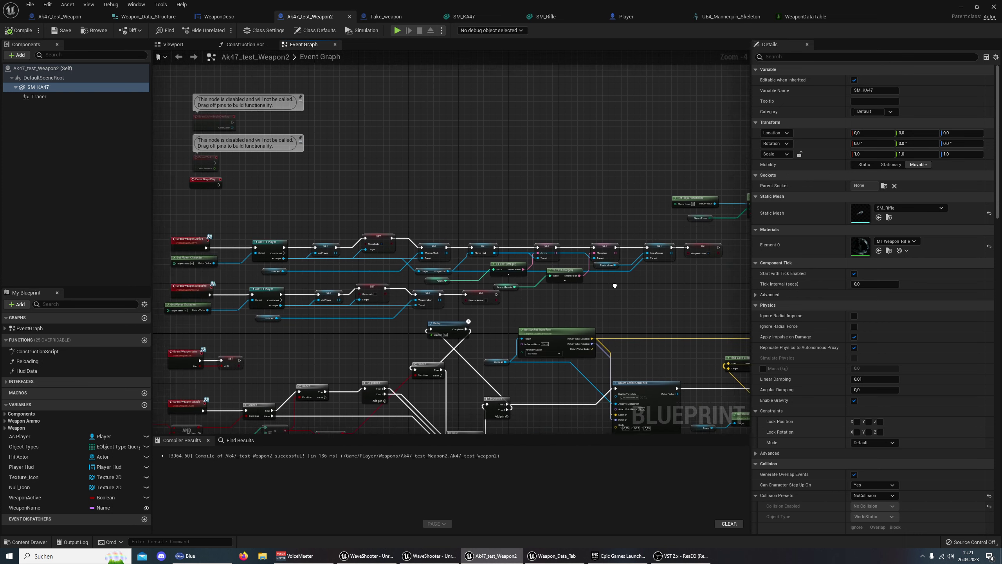
right_drag(333, 253, 491, 297)
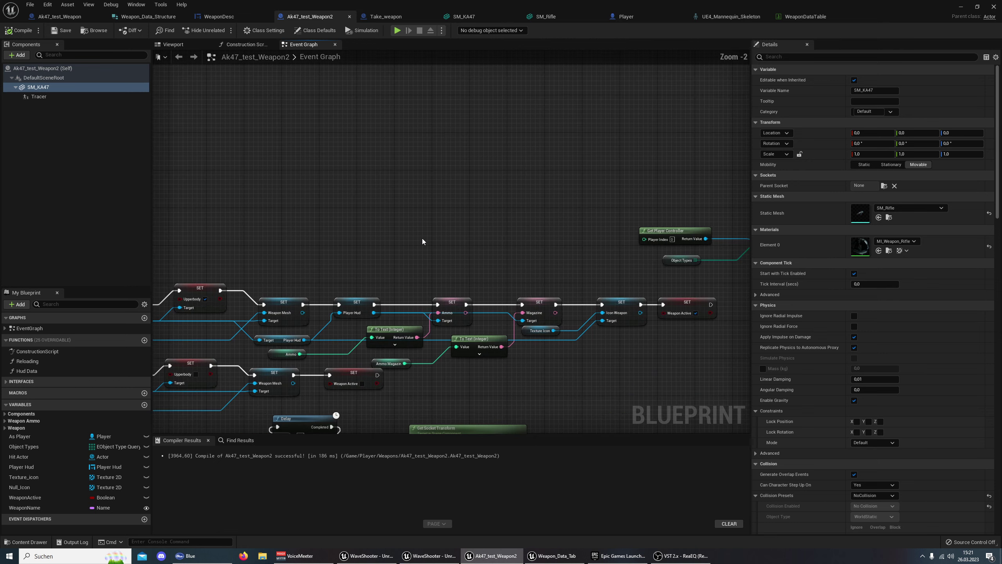
scroll(422, 238, up, 2)
right_drag(394, 290, 166, 229)
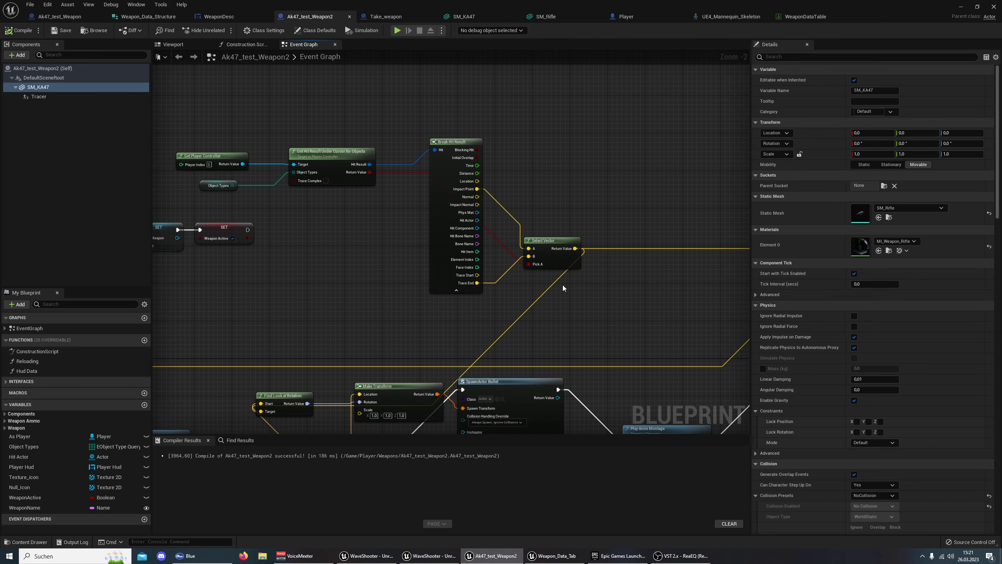
mouse_move(562, 285)
right_down()
mouse_move(294, 176)
mouse_move(191, 202)
right_up()
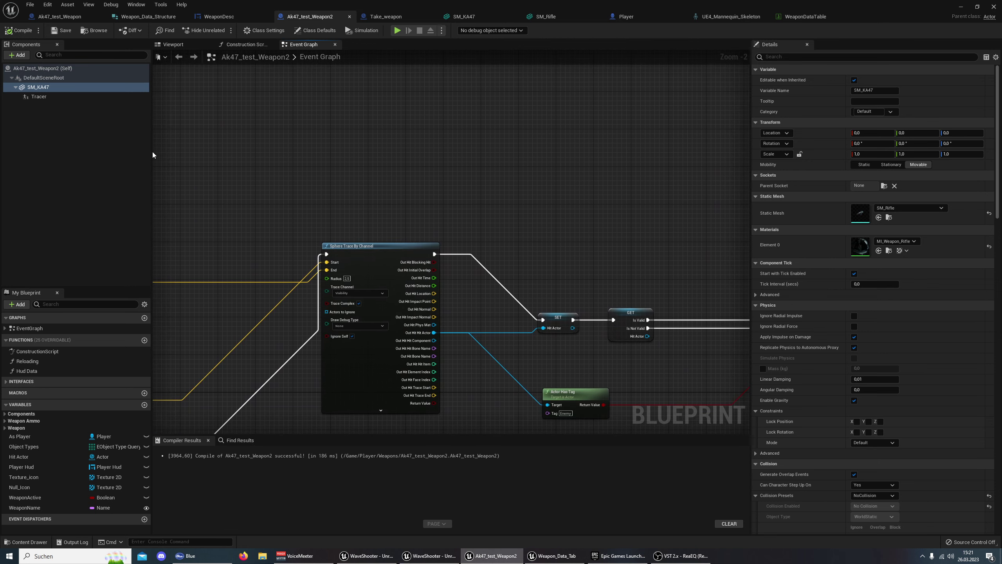
right_drag(570, 158, 177, 150)
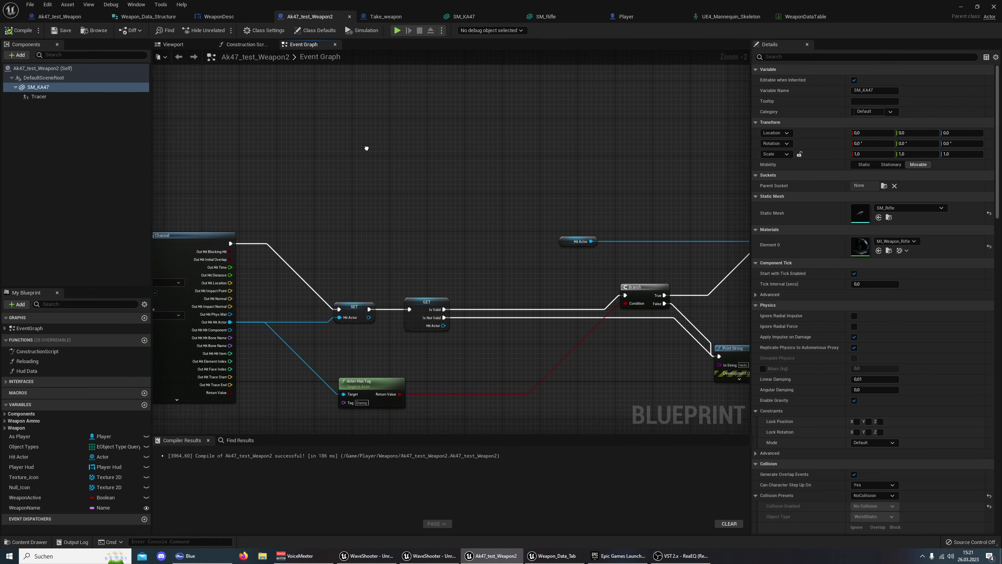
right_drag(710, 221, 336, 197)
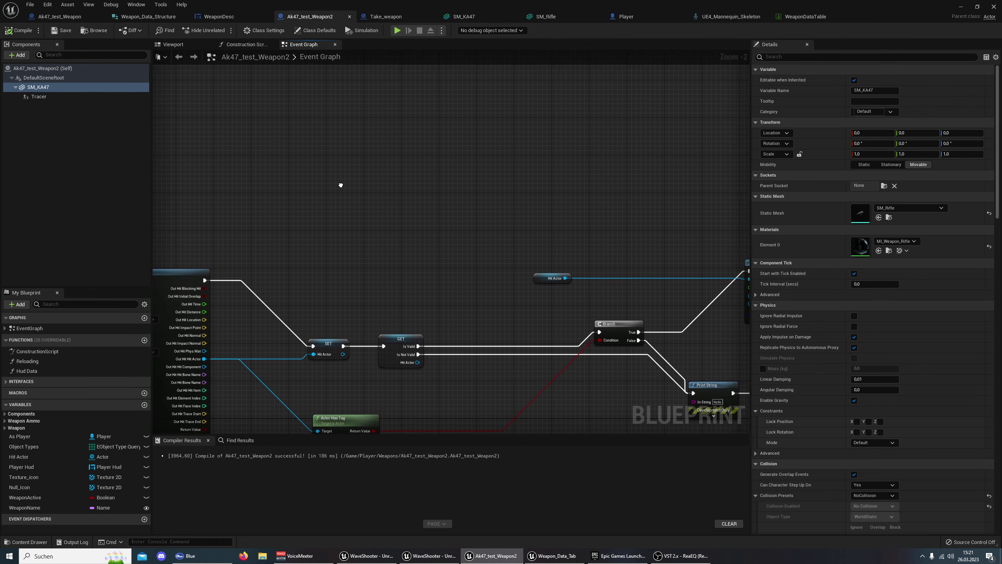
mouse_move(450, 195)
right_down()
mouse_move(685, 139)
mouse_move(284, 172)
mouse_move(273, 184)
right_up()
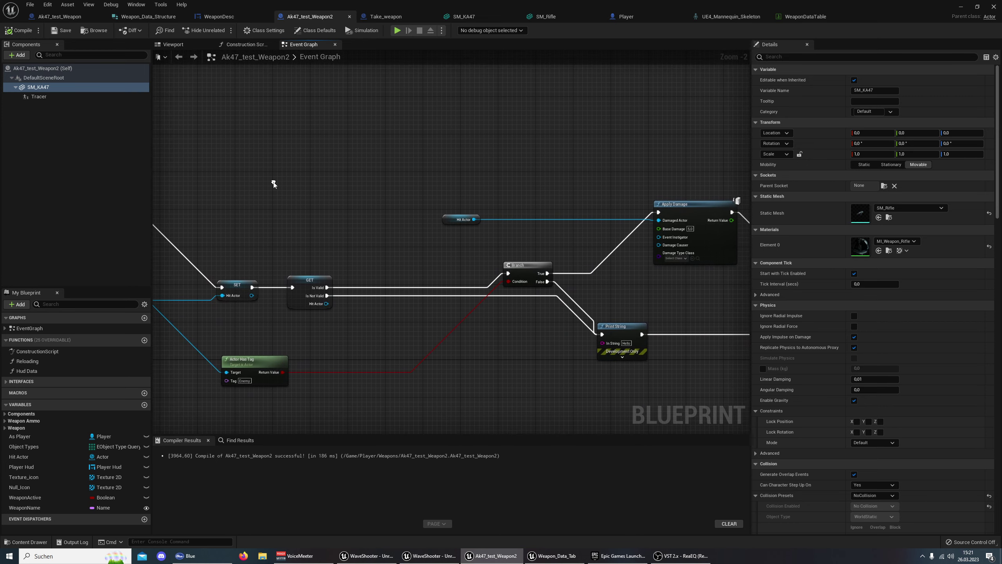
right_drag(347, 170, 447, 159)
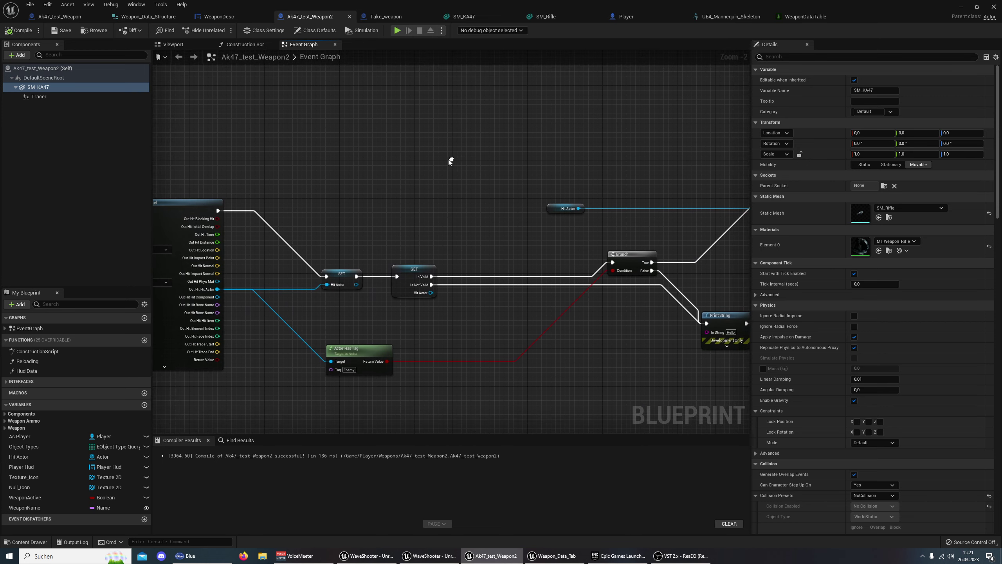
Show Take_weapon's Event Graph and pan from the Weapon Data Table and Break nodes along the SET chain
click(210, 17)
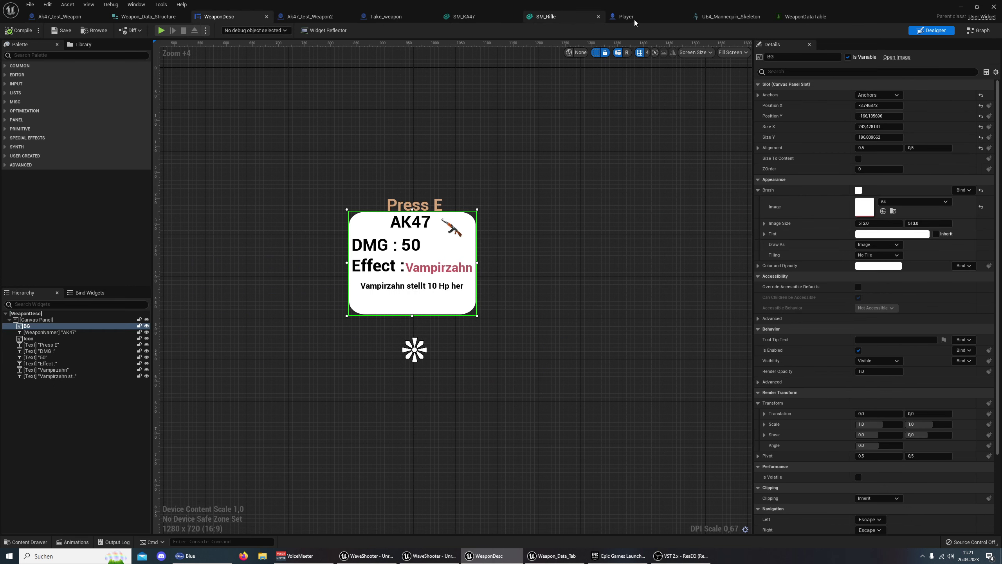
click(386, 16)
scroll(339, 238, down, 2)
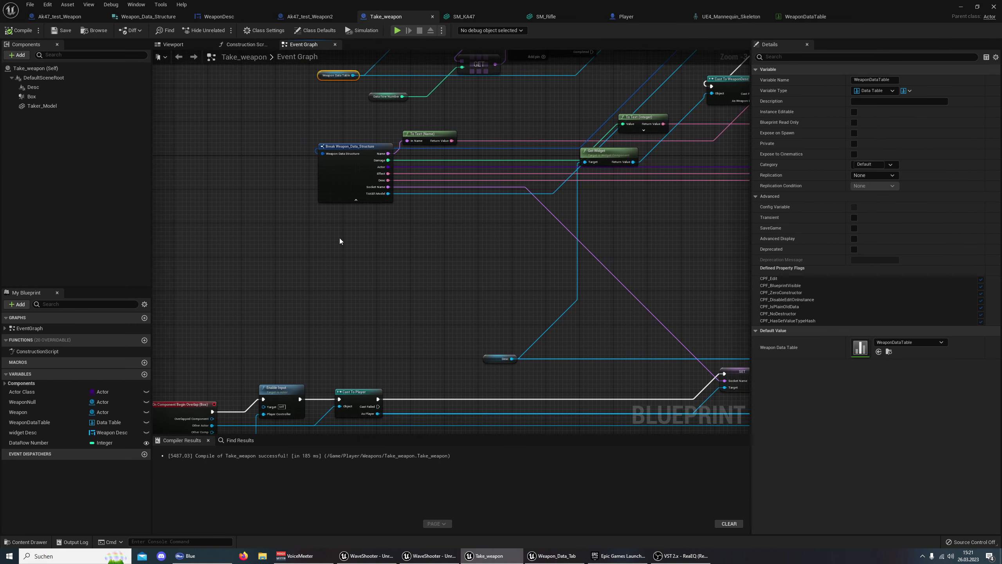
scroll(340, 238, down, 2)
scroll(305, 302, up, 2)
scroll(412, 306, up, 2)
scroll(224, 284, up, 1)
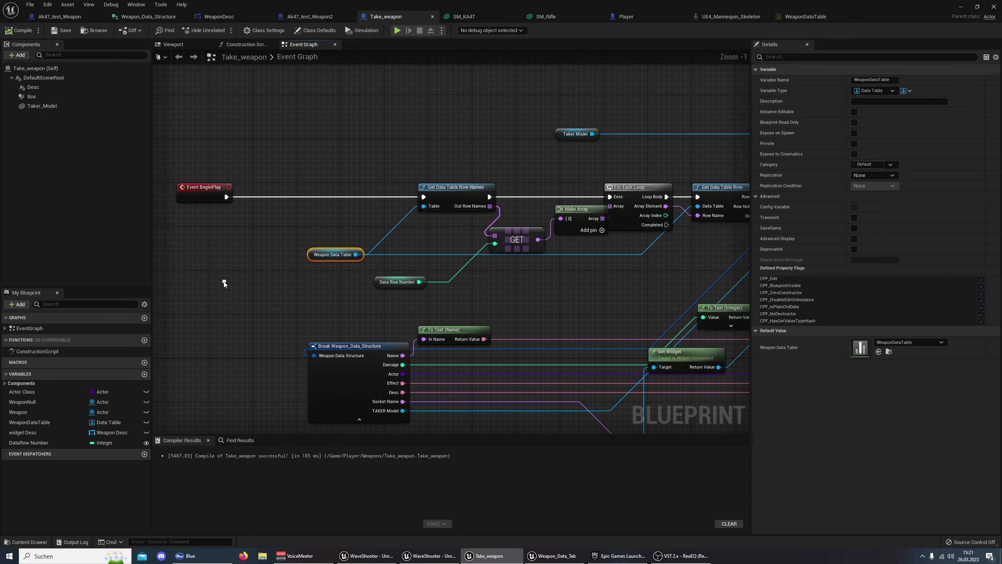
mouse_move(513, 243)
right_down()
mouse_move(439, 272)
mouse_move(556, 277)
right_up()
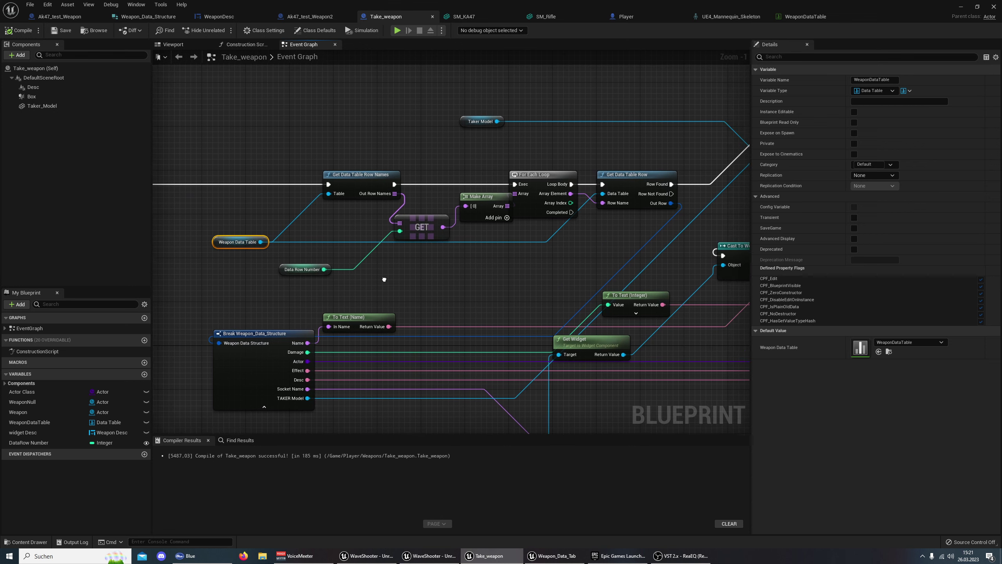
right_drag(458, 280, 241, 276)
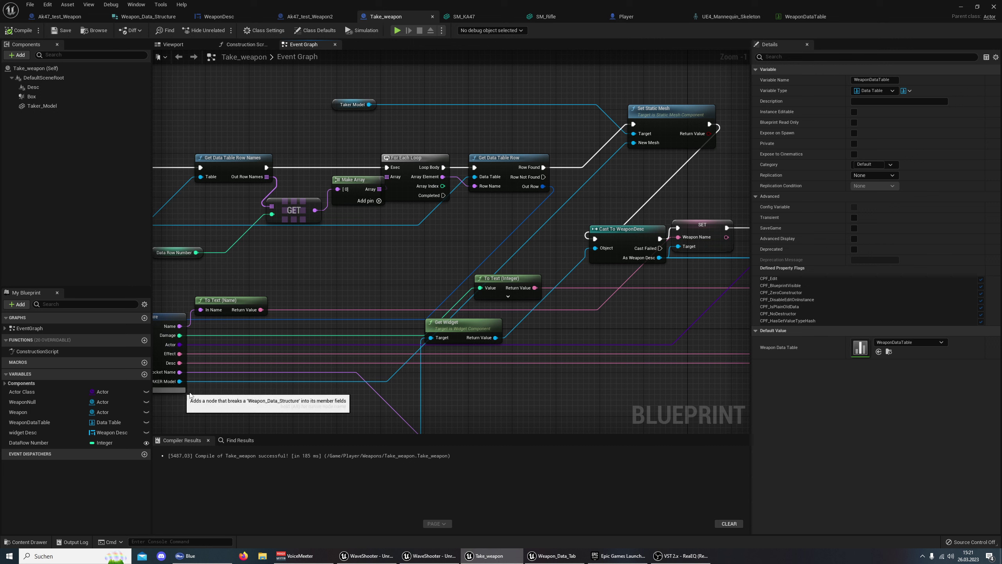
right_drag(168, 376, 240, 362)
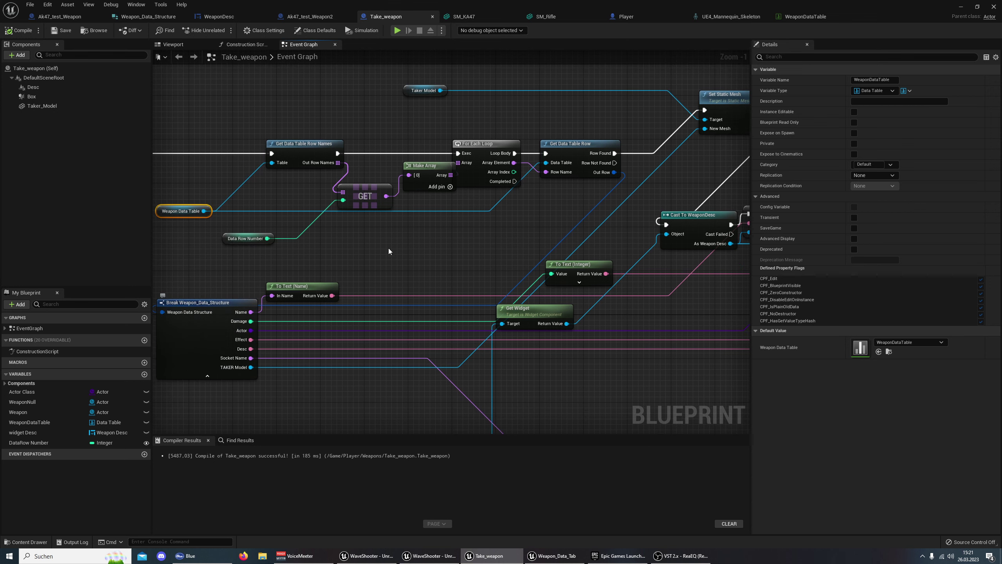
mouse_move(366, 320)
right_down()
mouse_move(171, 362)
mouse_move(409, 339)
right_up()
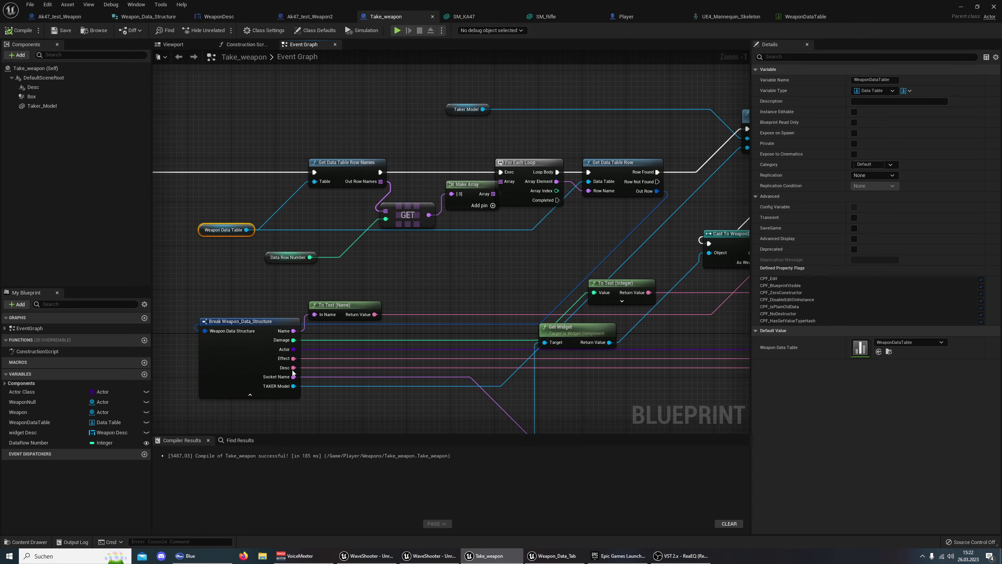
right_drag(293, 384, 158, 389)
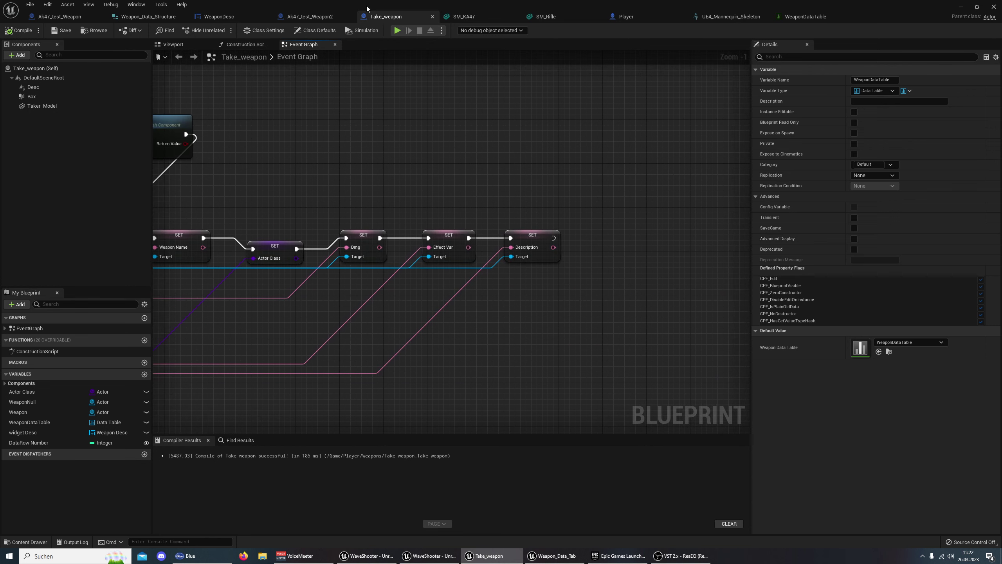
Review the Ak47_test_Weapon2 graph around its Get Socket Transform and Delay nodes
click(344, 16)
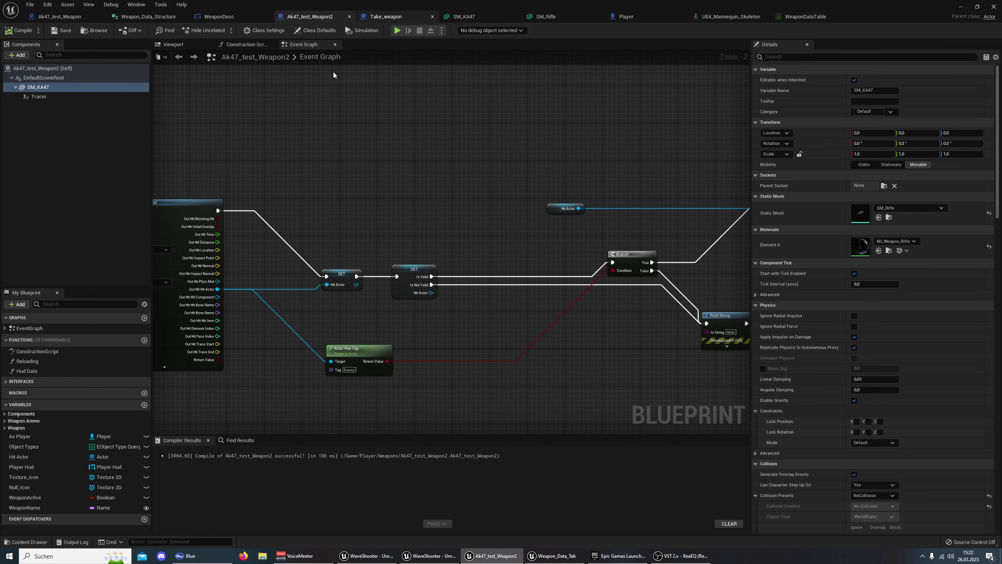
scroll(631, 134, down, 4)
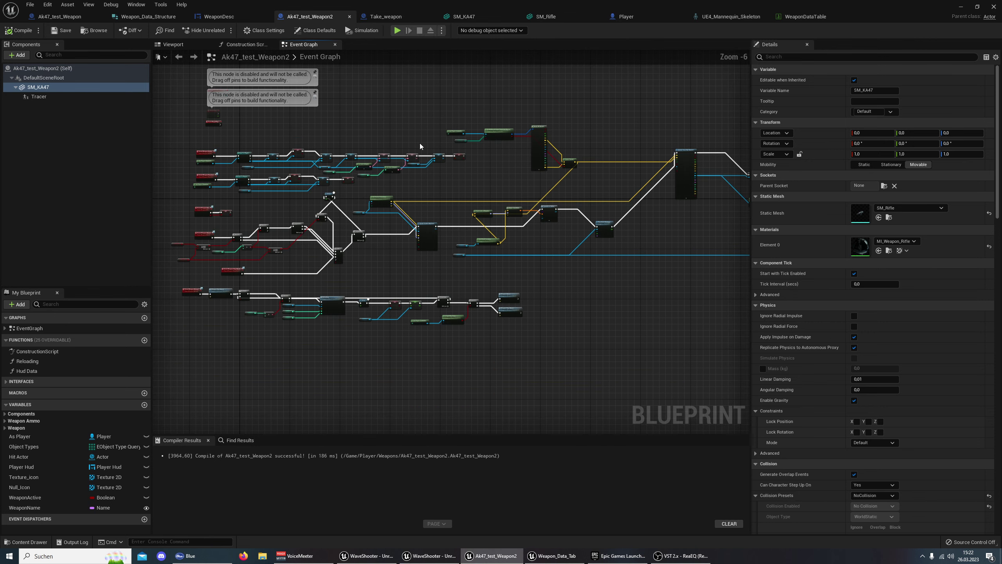
scroll(481, 180, up, 4)
right_drag(553, 394, 525, 359)
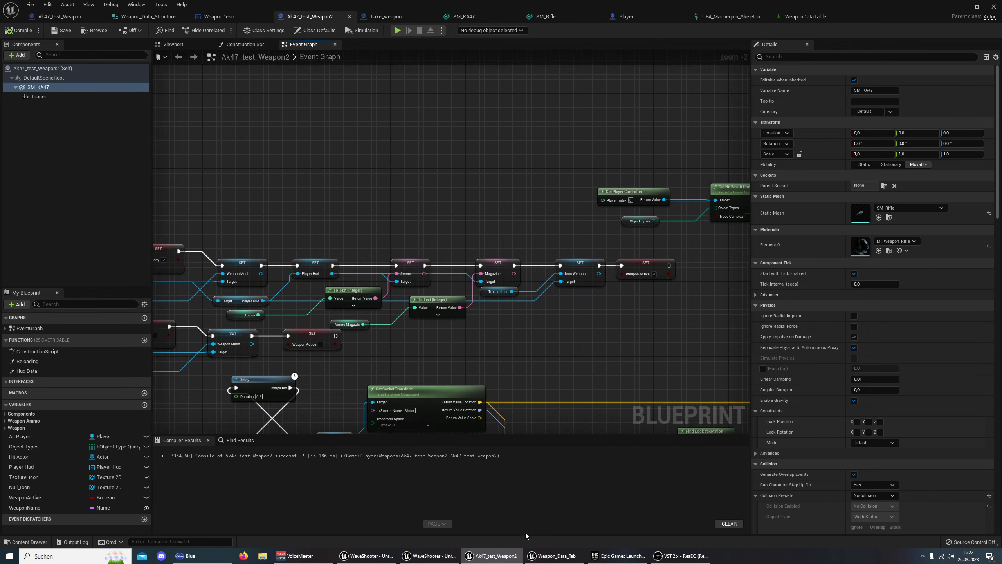
Go through the WaveShooter level editor and Weapon_Data_Tab to the UMG_Rifle_test blueprint
click(442, 557)
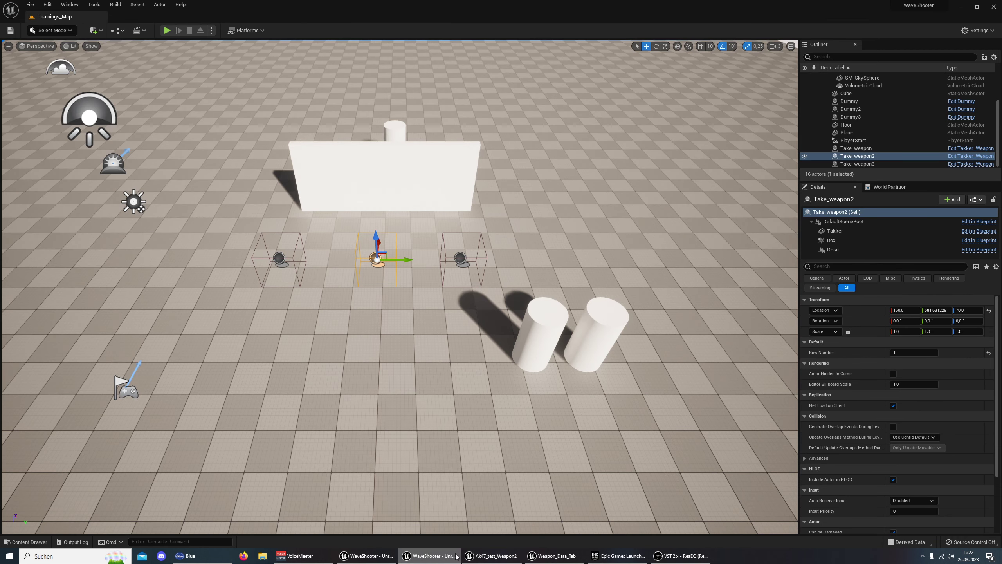
click(562, 557)
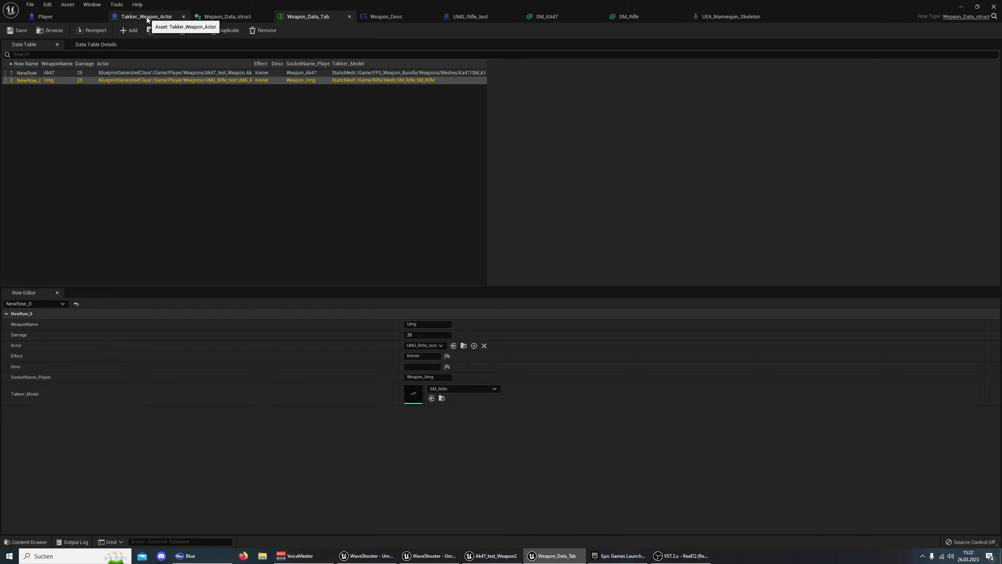
click(469, 17)
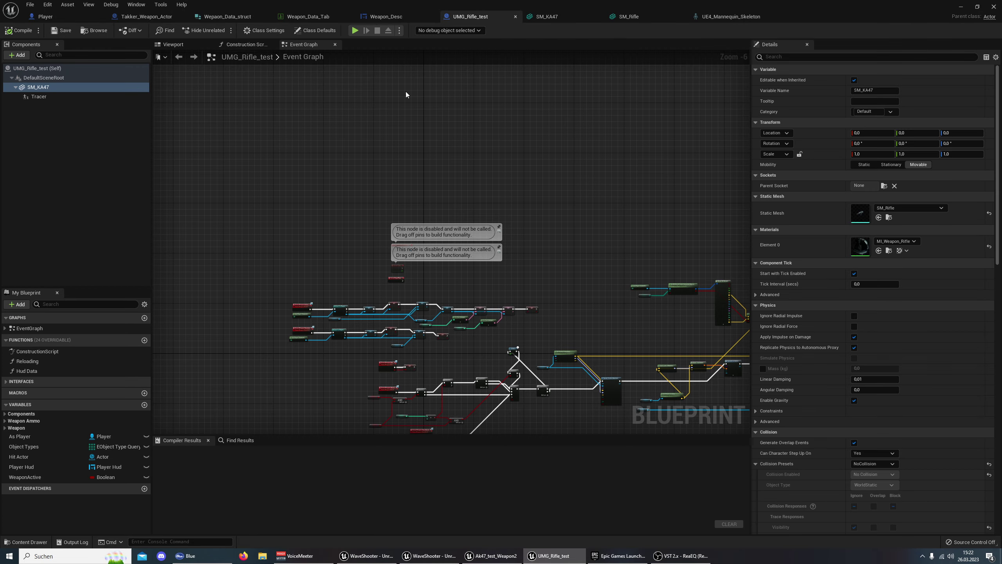
scroll(492, 184, up, 2)
scroll(493, 158, up, 2)
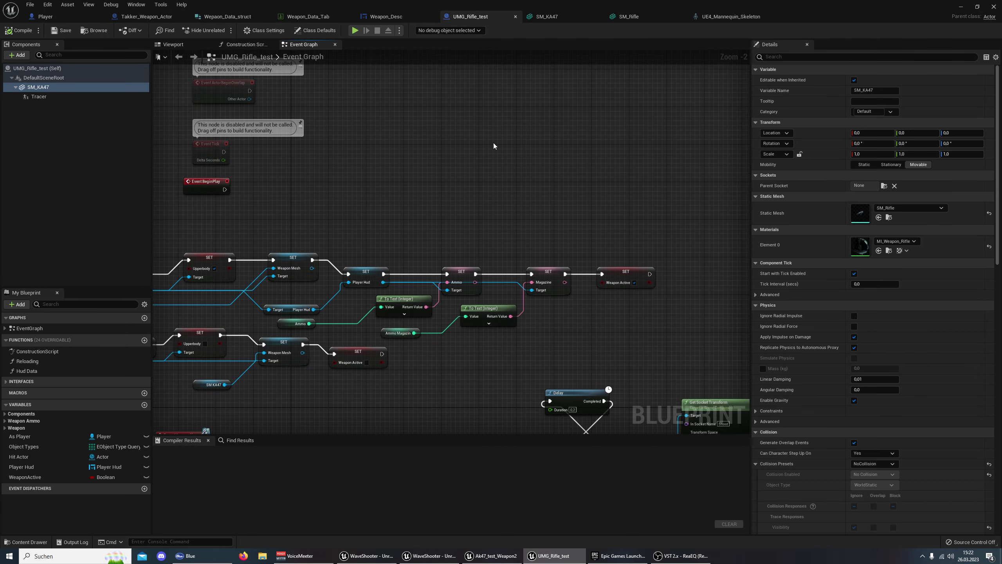
Pan UMG_Rifle_test's Event Graph across Cast To Player, Event Weapon Active, Get Socket Transform and SpawnActor nodes
right_drag(409, 166, 616, 154)
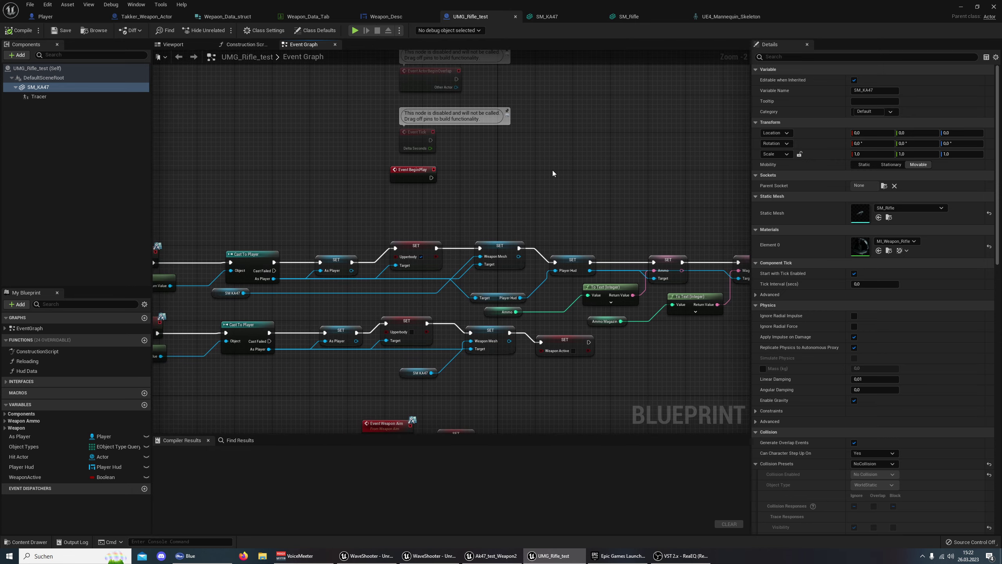
mouse_move(553, 170)
right_down()
mouse_move(647, 164)
mouse_move(576, 248)
right_up()
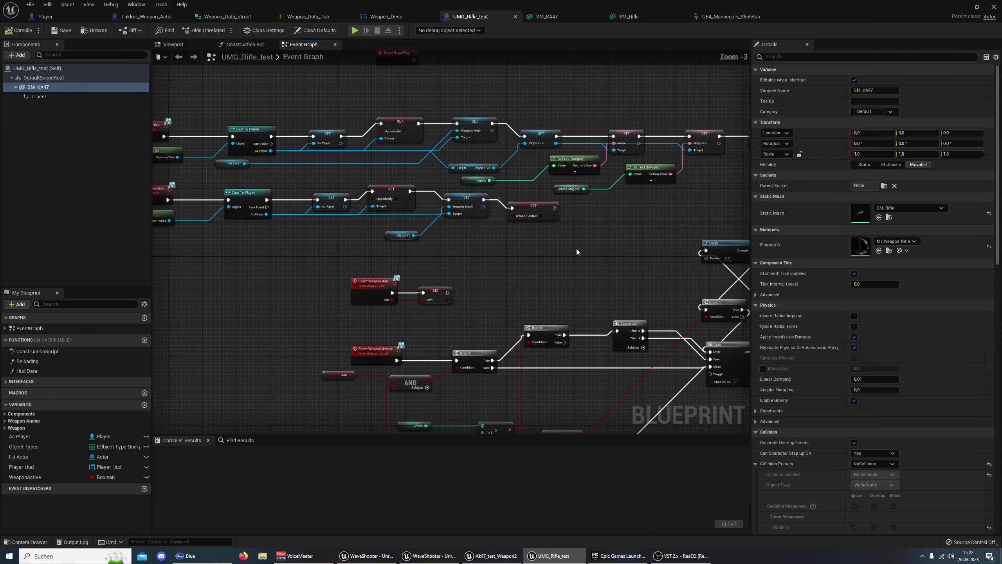
scroll(517, 268, down, 1)
right_drag(516, 267, 484, 275)
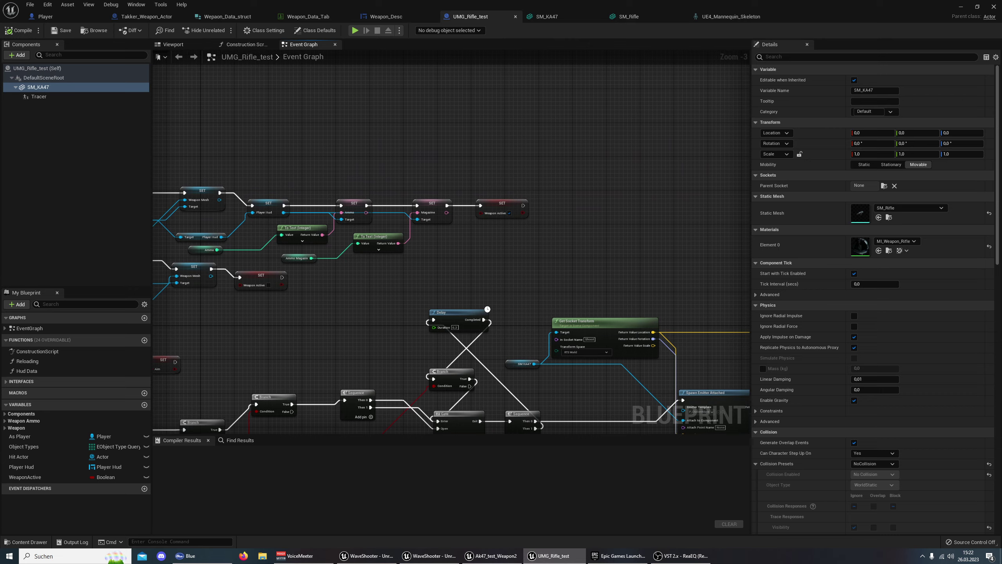
scroll(374, 265, down, 2)
right_drag(348, 277, 500, 263)
scroll(500, 264, up, 1)
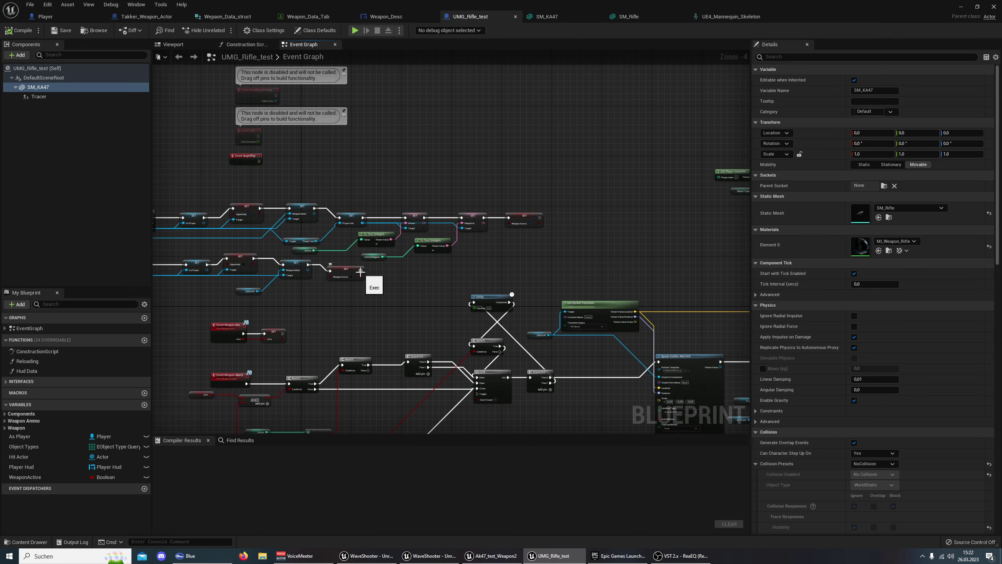
right_drag(492, 274, 155, 248)
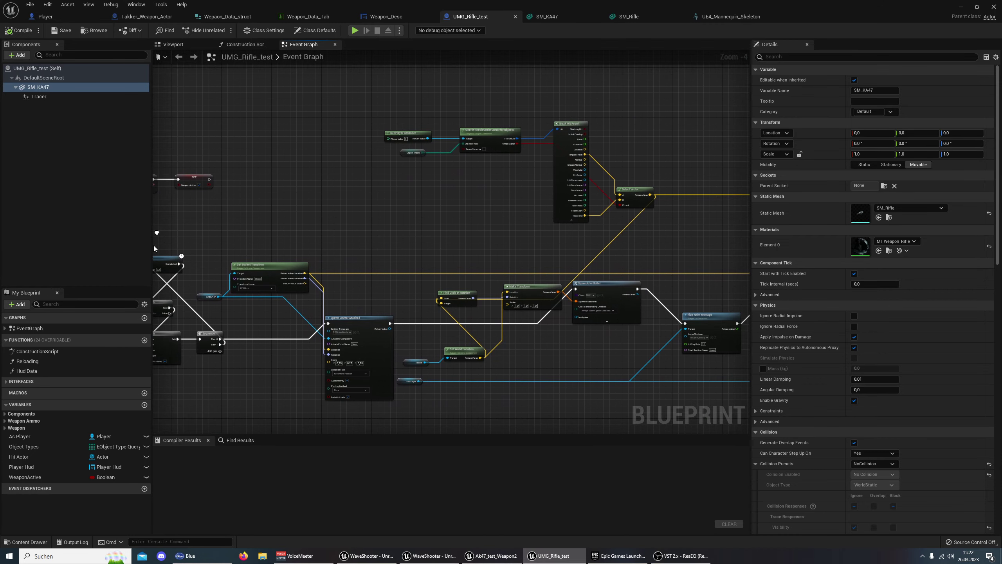